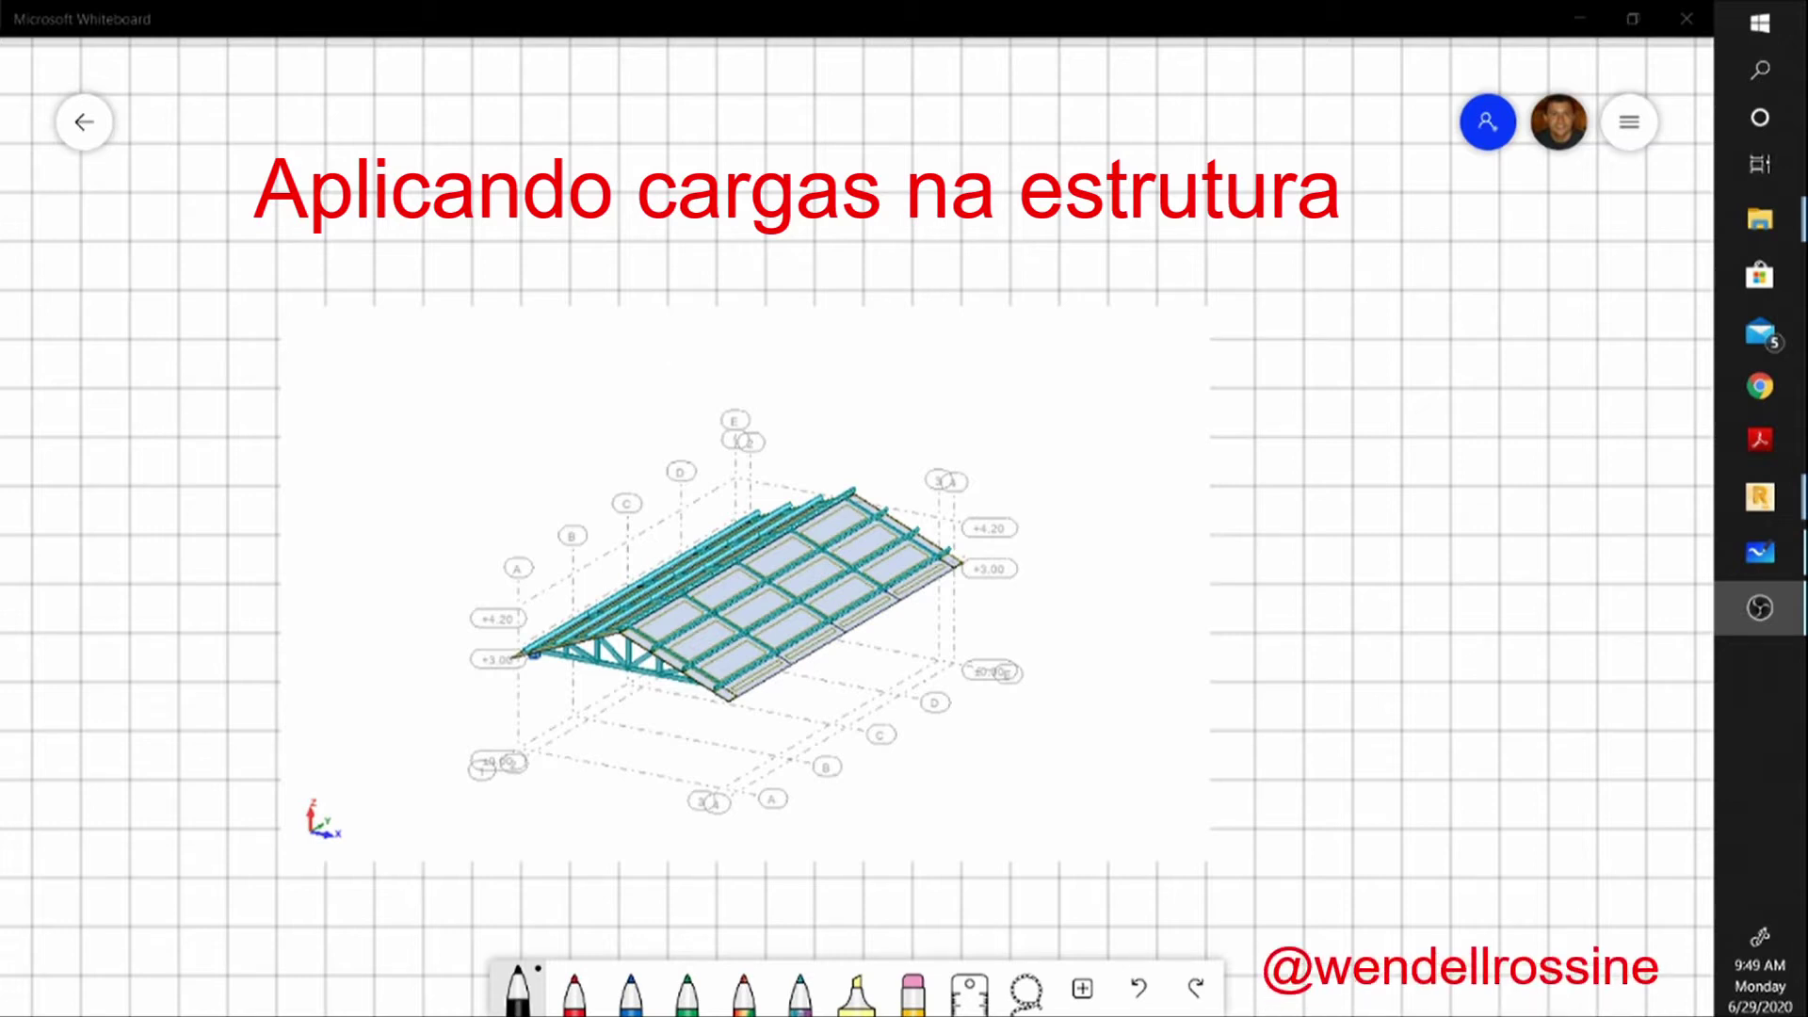
scroll(1324, 496, "down", 4, "ctrl")
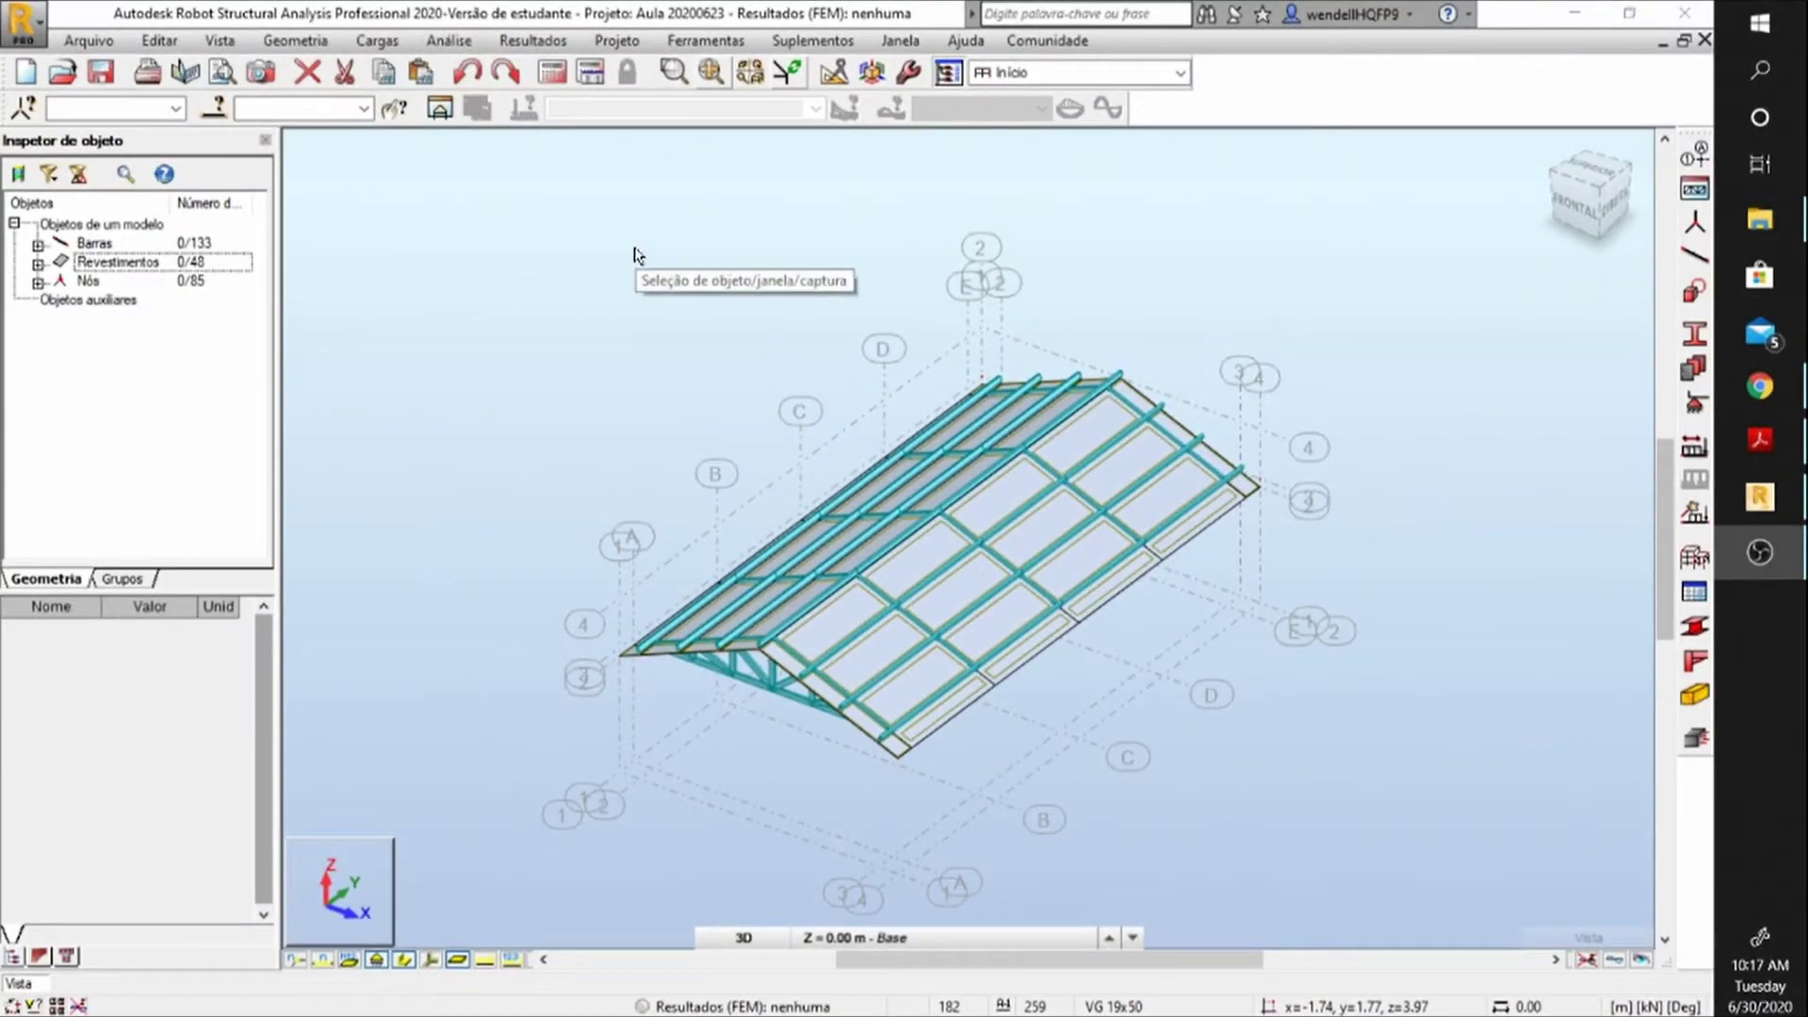
Define load case 1 with nature morto, the name PesoProprio and the label PP1.
left_click(380, 41)
left_click(405, 71)
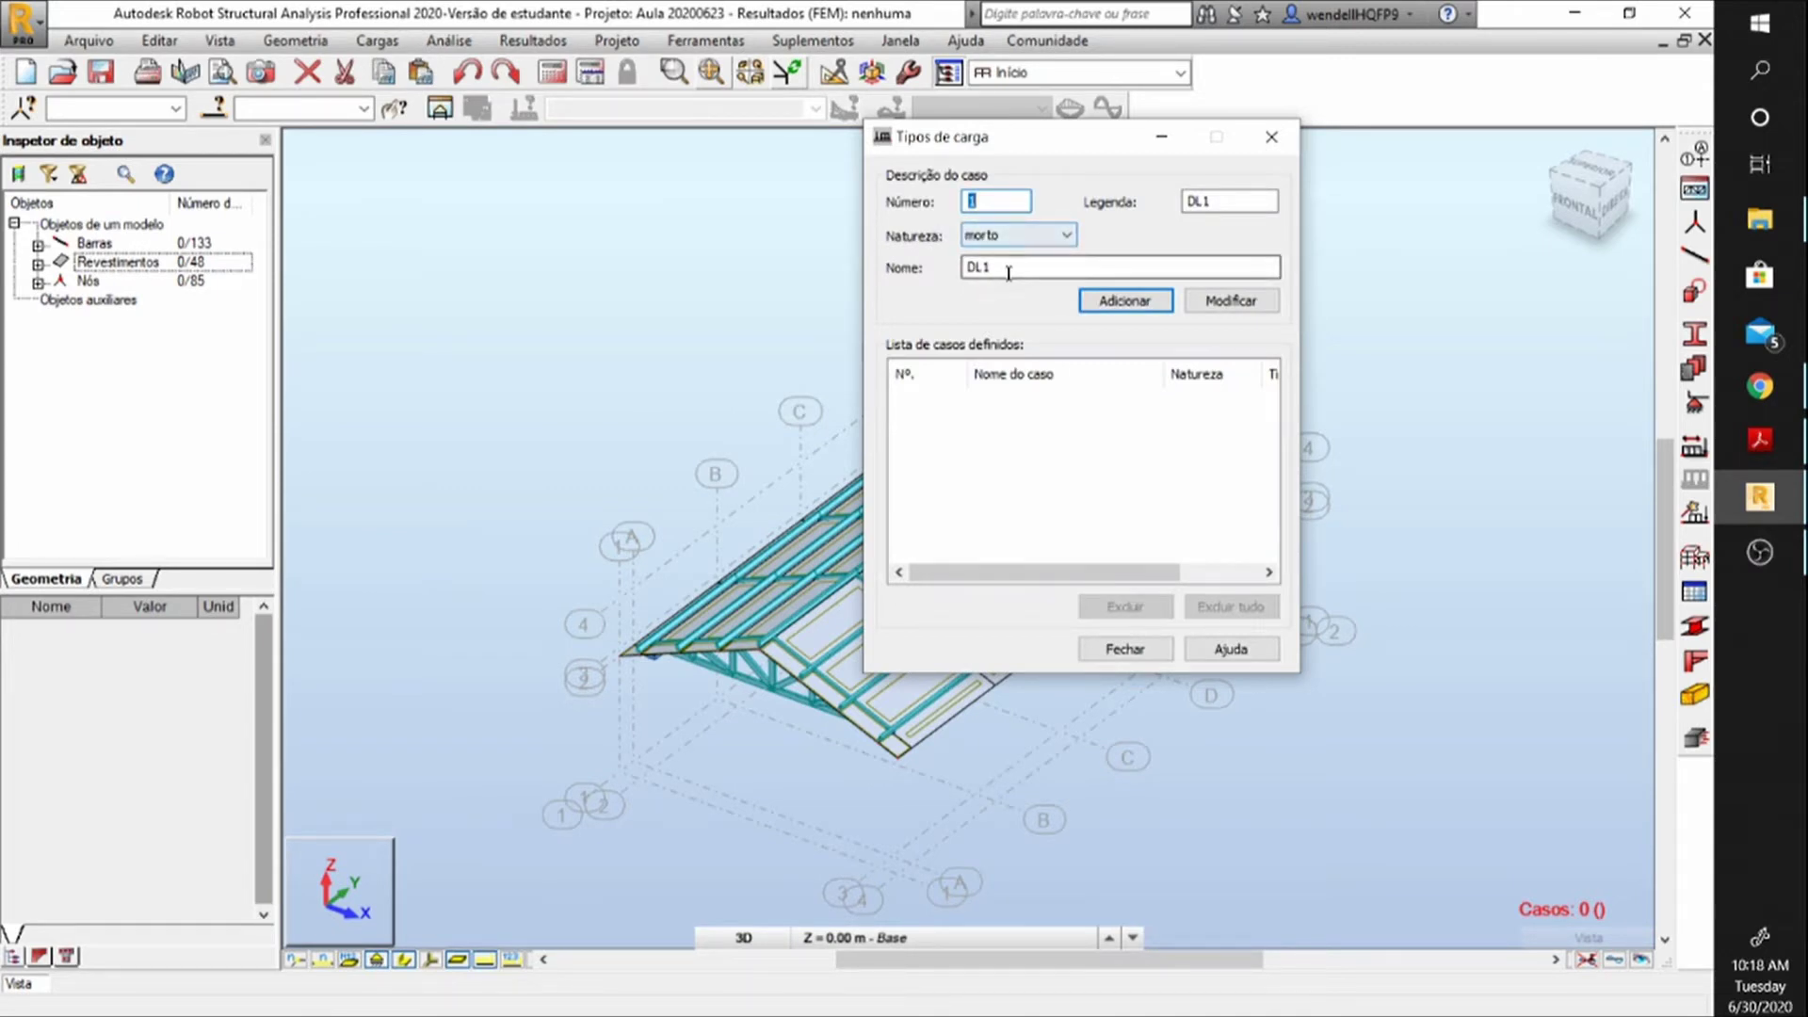
left_click_drag(1022, 271, 949, 272)
type("Pe")
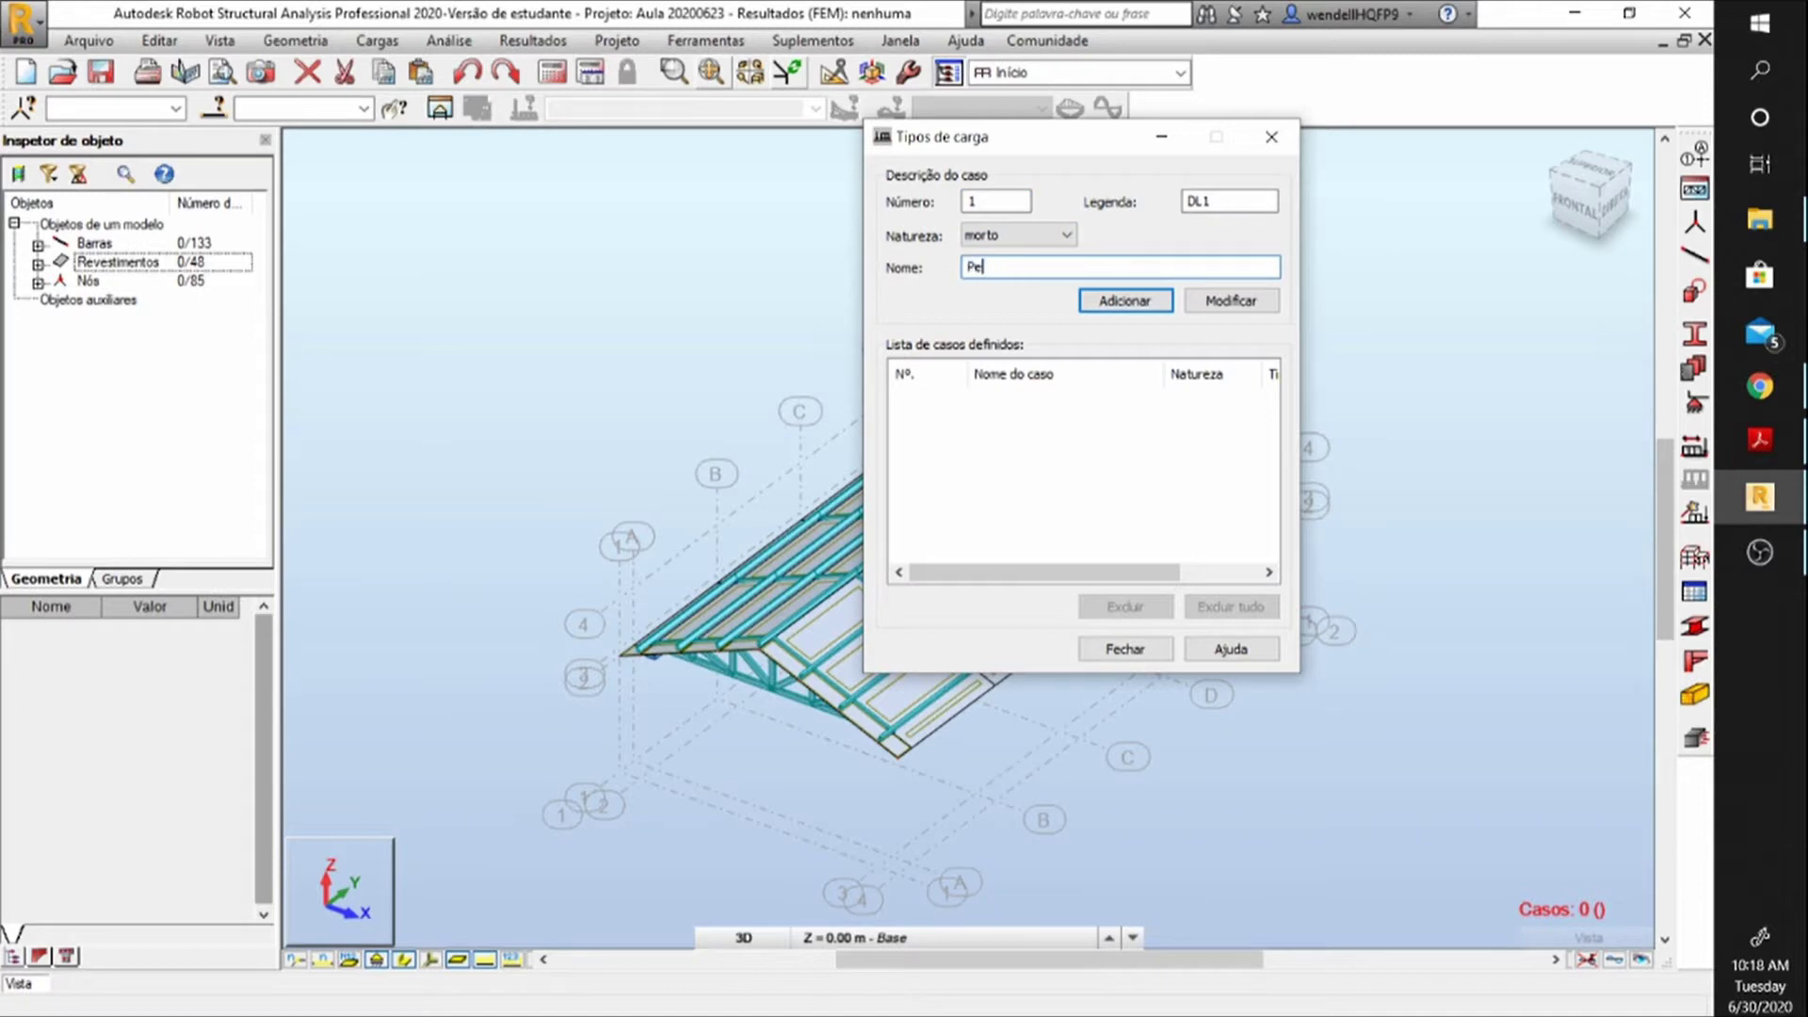
type("soPrpprio")
key("Left")
key("Left")
key("Left")
key("Left")
key("Left")
key("Delete")
type("ó")
double_click(1225, 203)
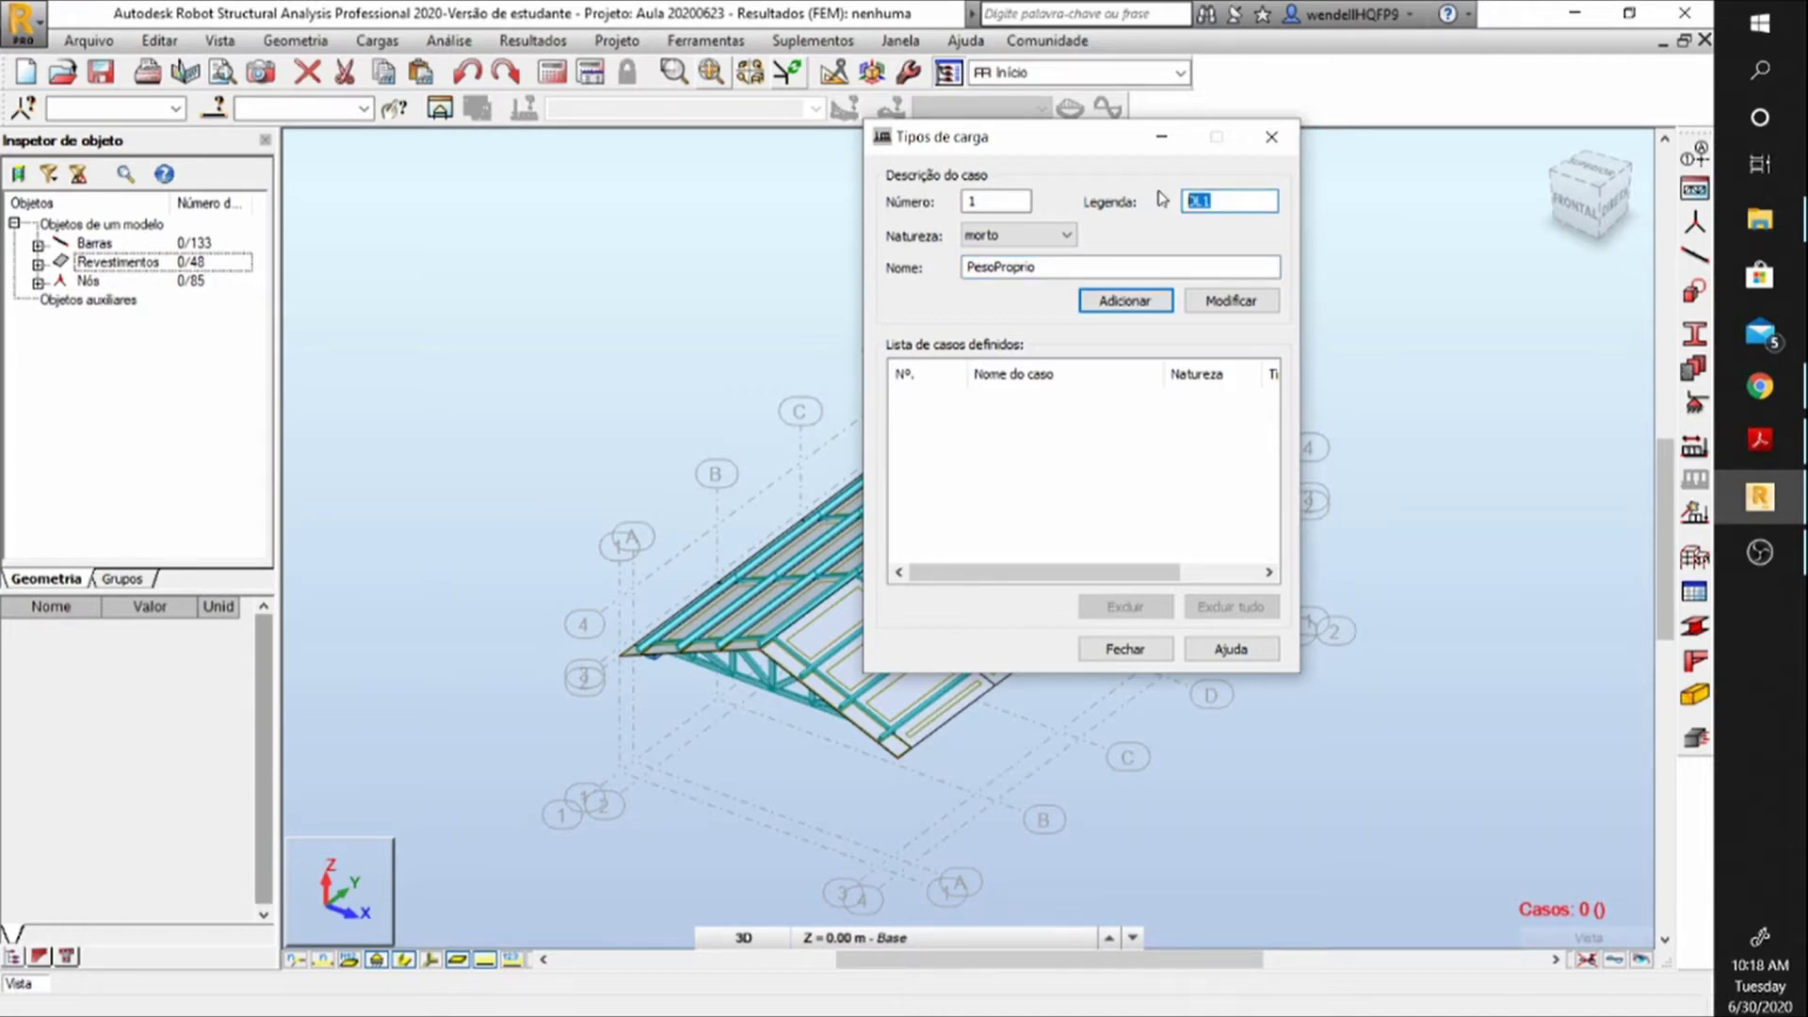
type("PP1")
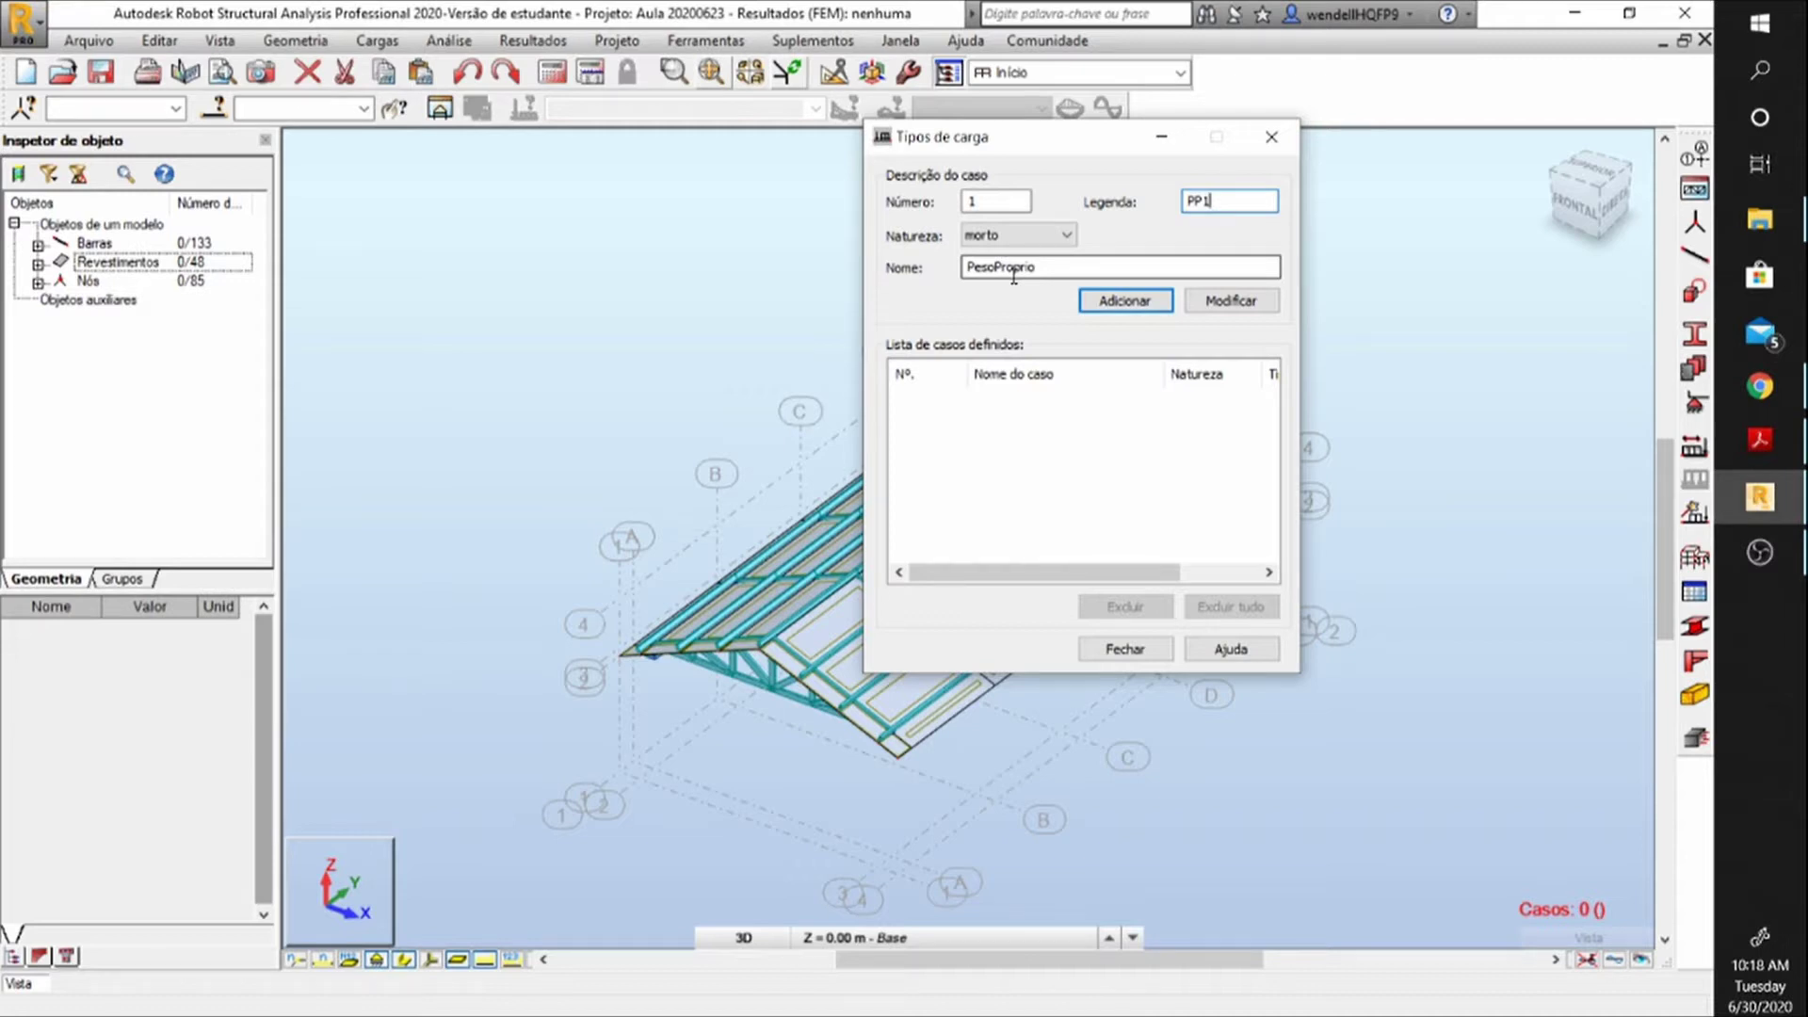
left_click(1123, 301)
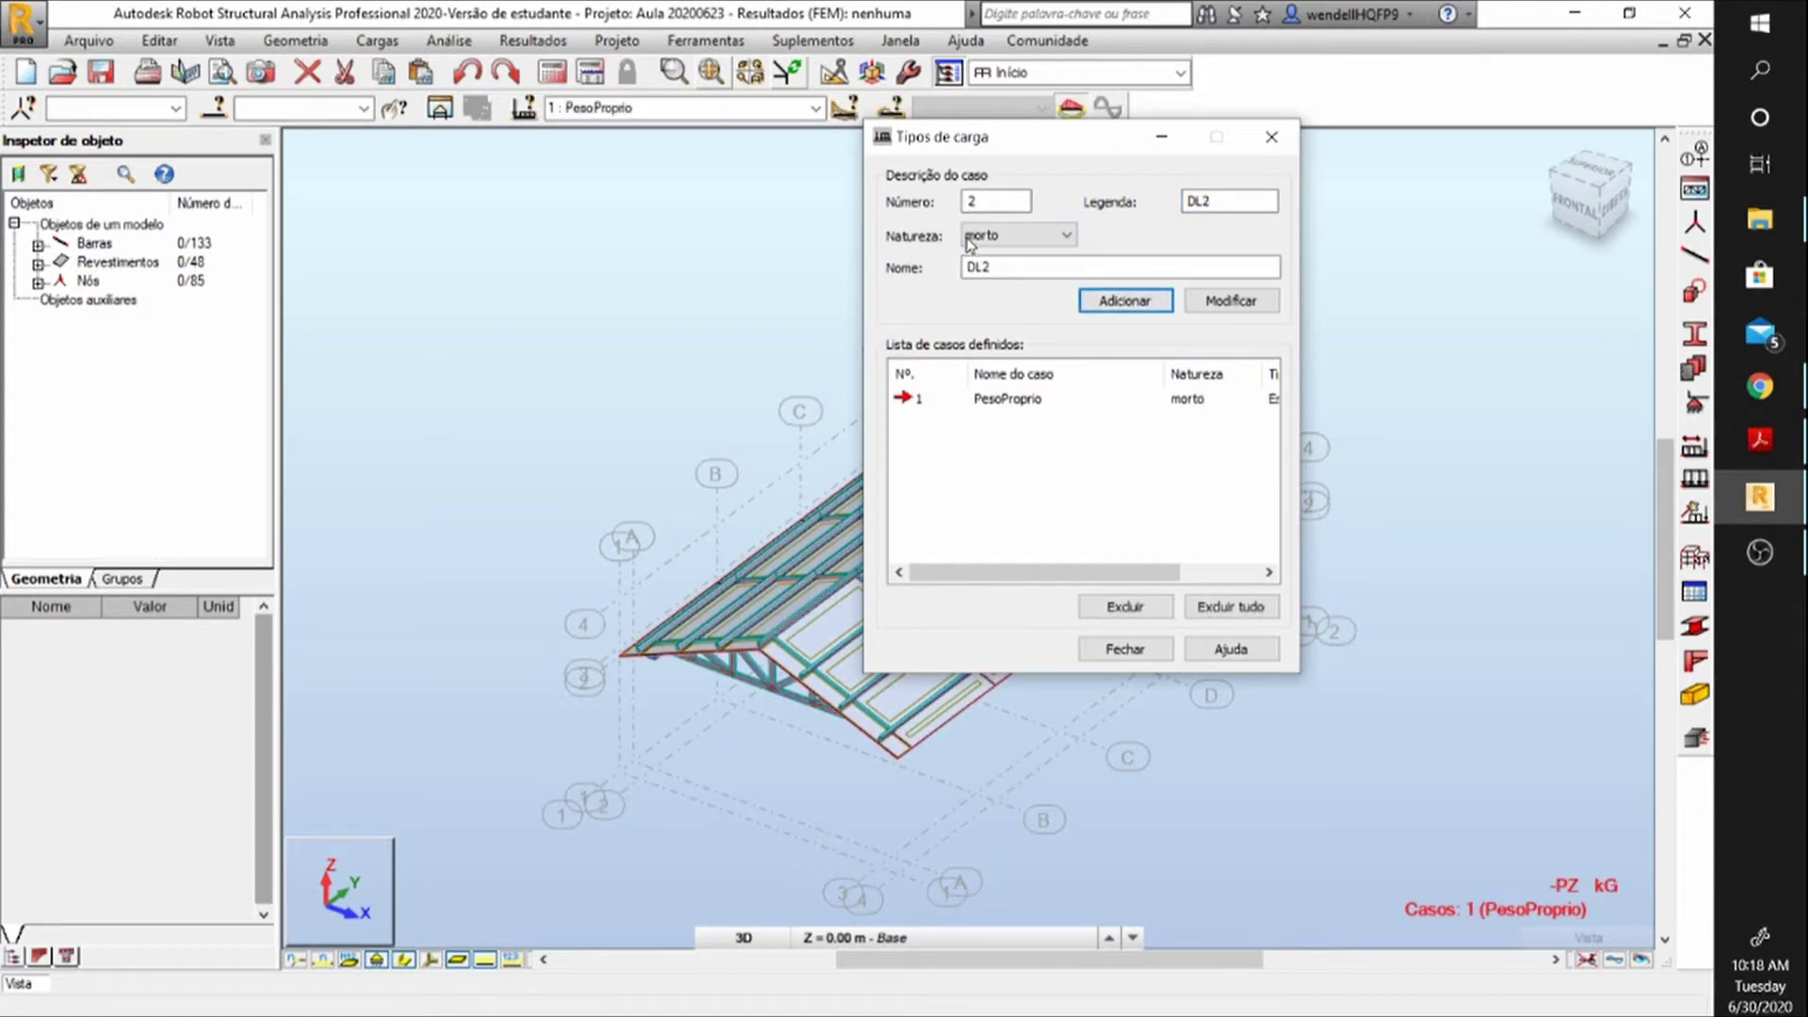
Add a second morto load case named PesoProprioTRC with the label PP2.
left_click_drag(1006, 267, 940, 267)
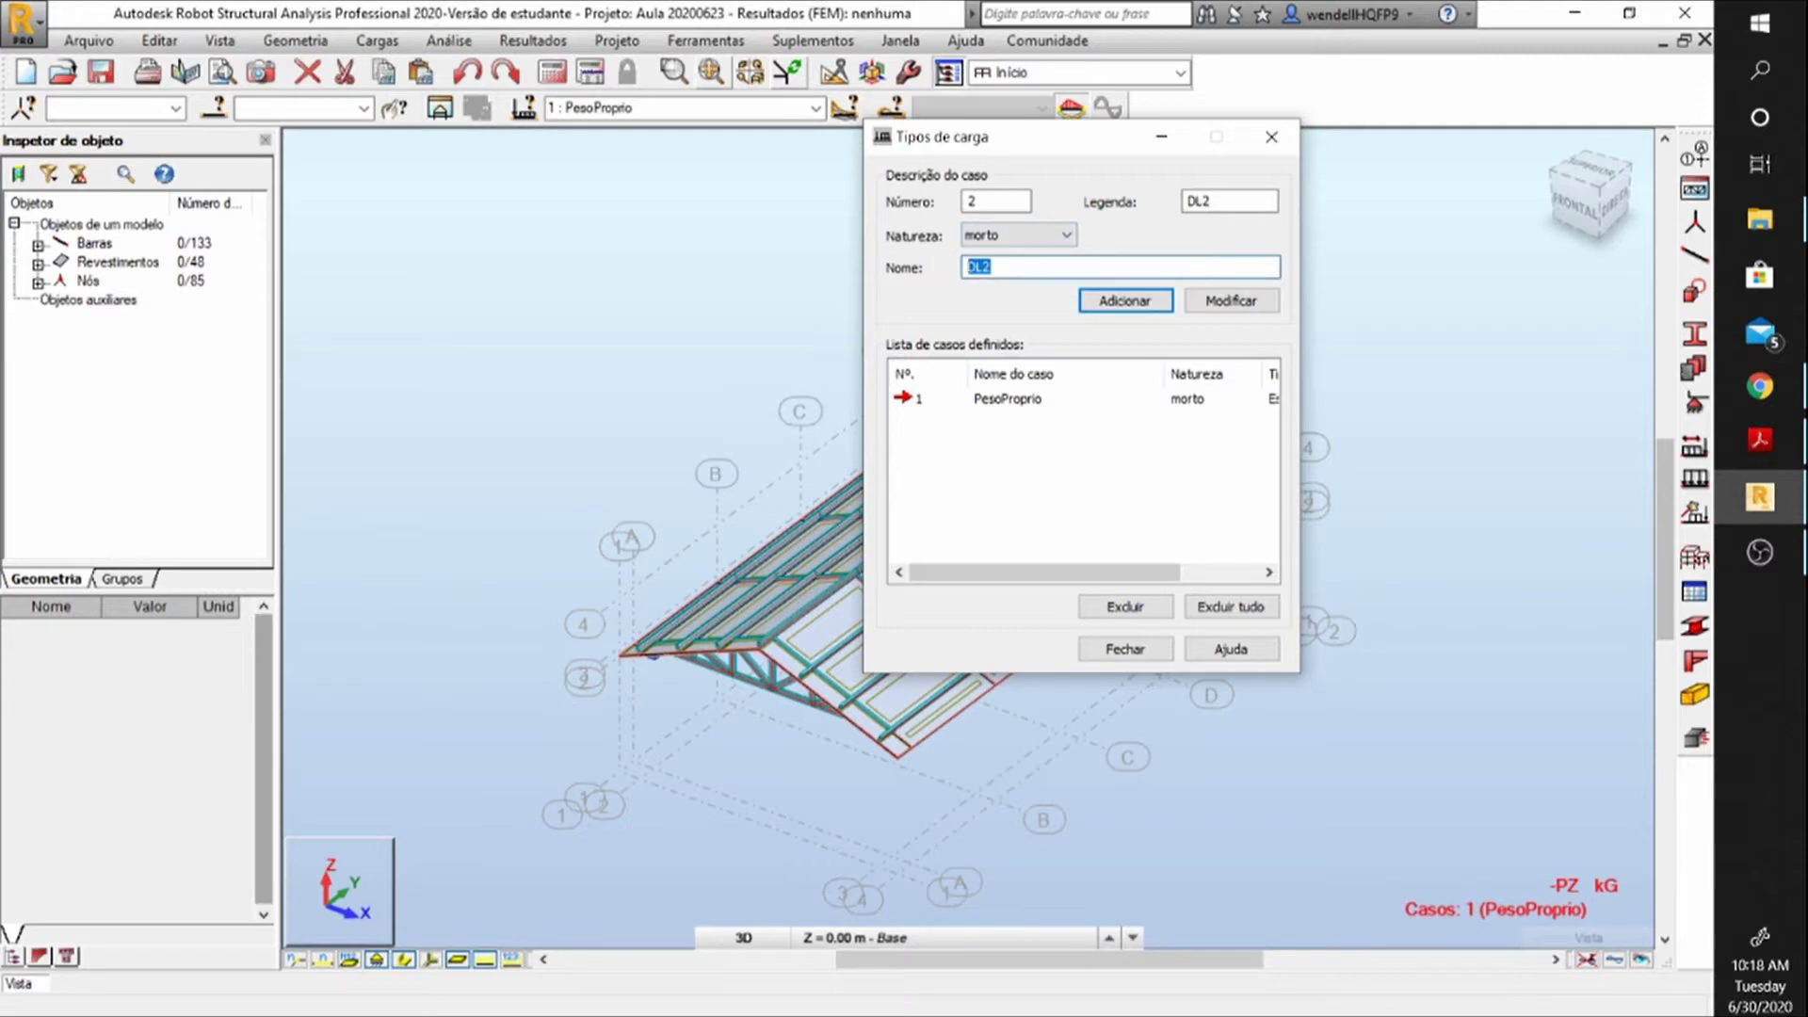
type("PesoProprioTRC")
left_click_drag(1243, 202, 1158, 206)
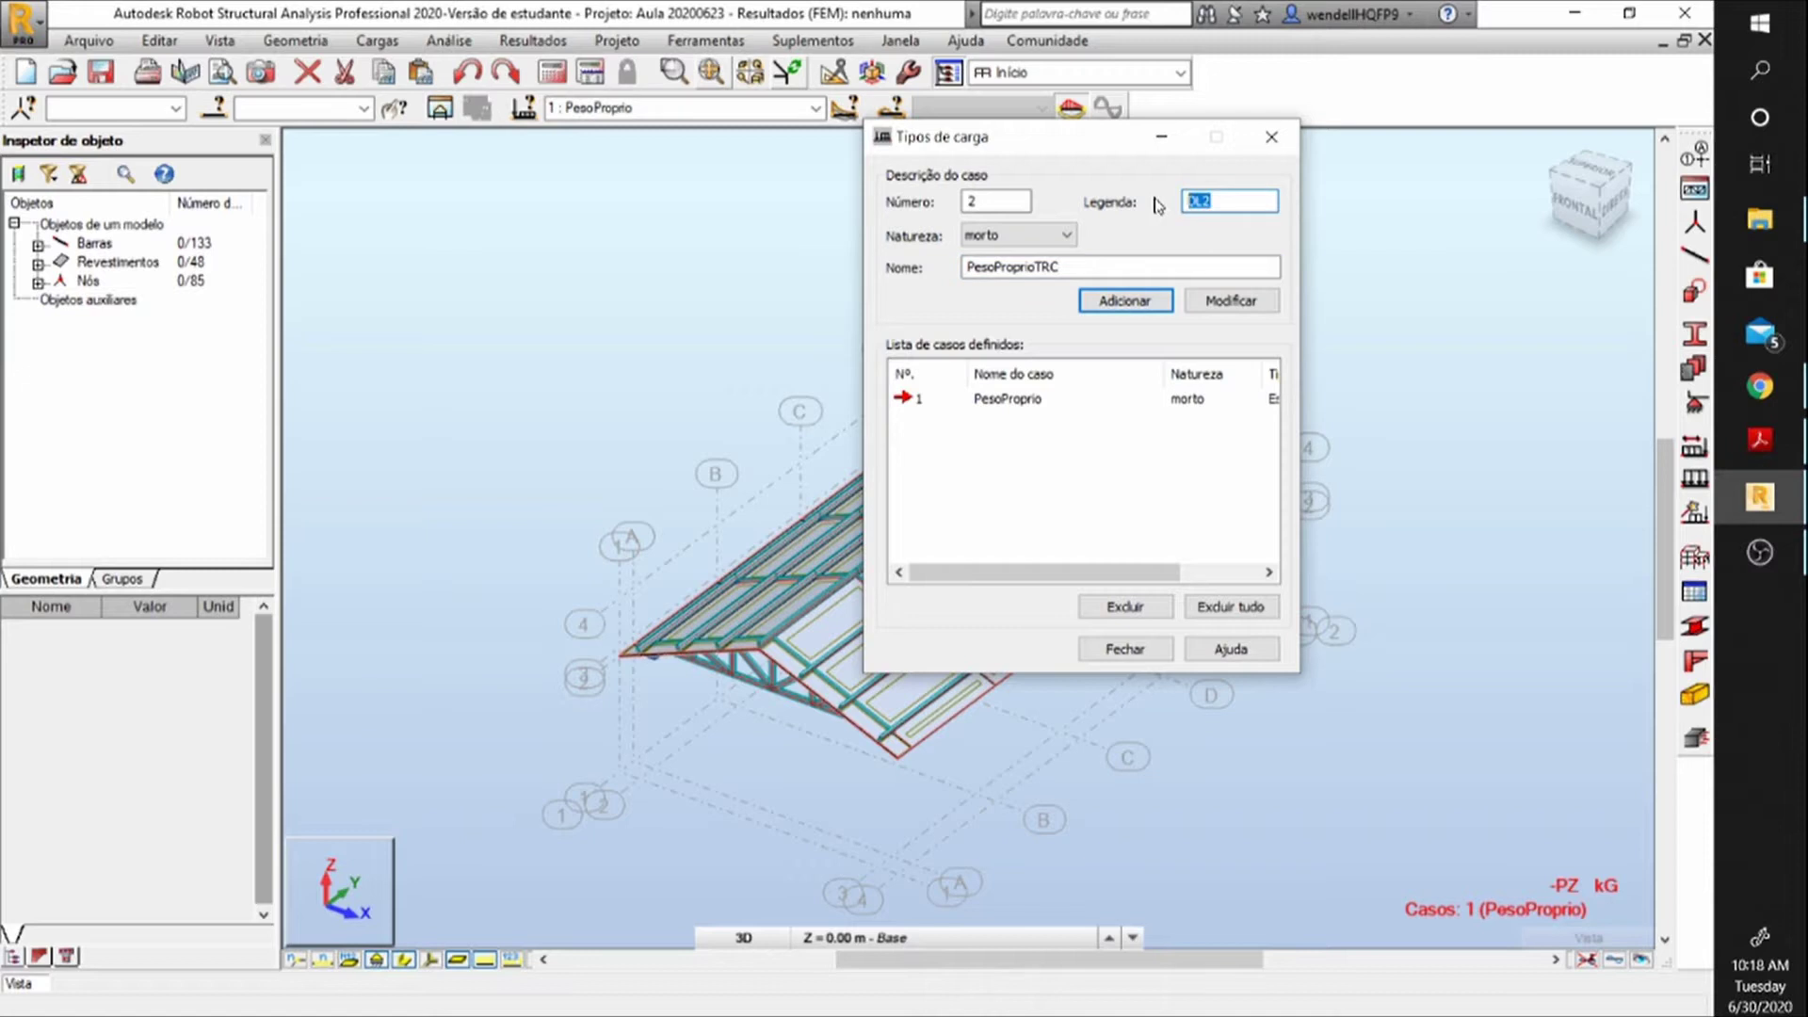
type("PP@")
key("BackSpace")
type("2")
left_click(1143, 307)
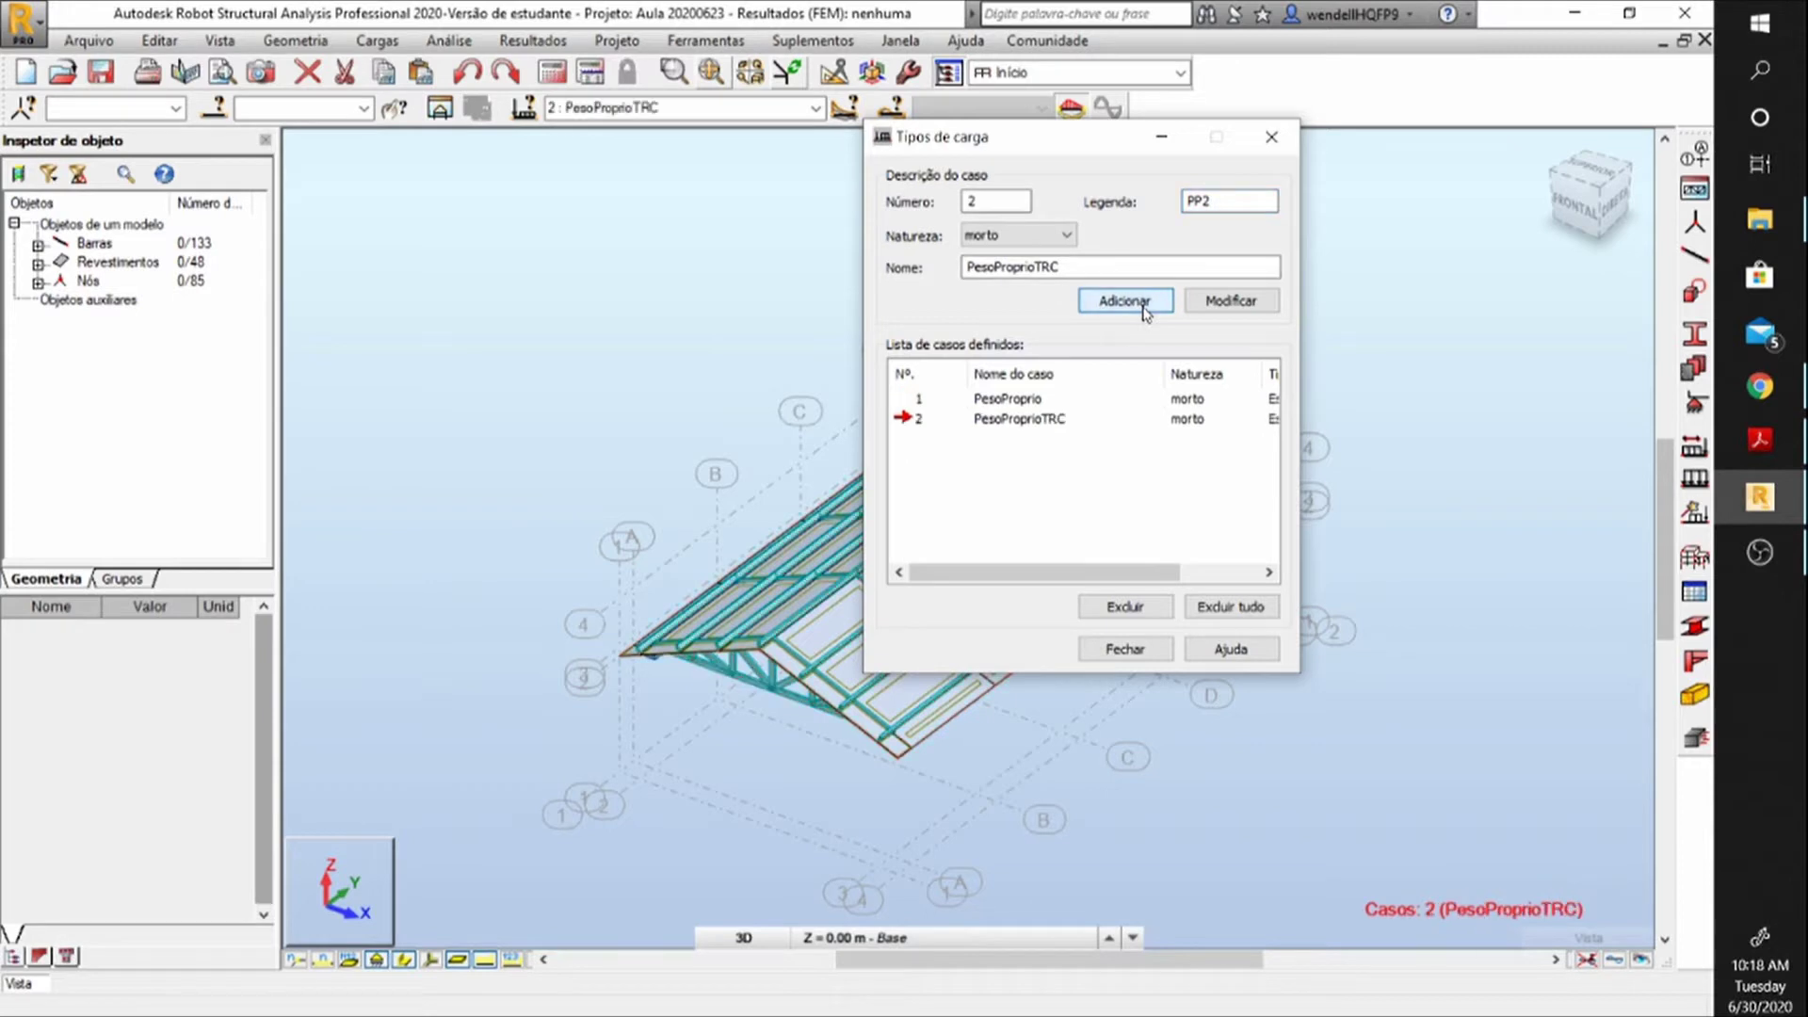
Add a load case of nature ativo named SobreCarga with the label SC.
left_click(1052, 237)
left_click(998, 288)
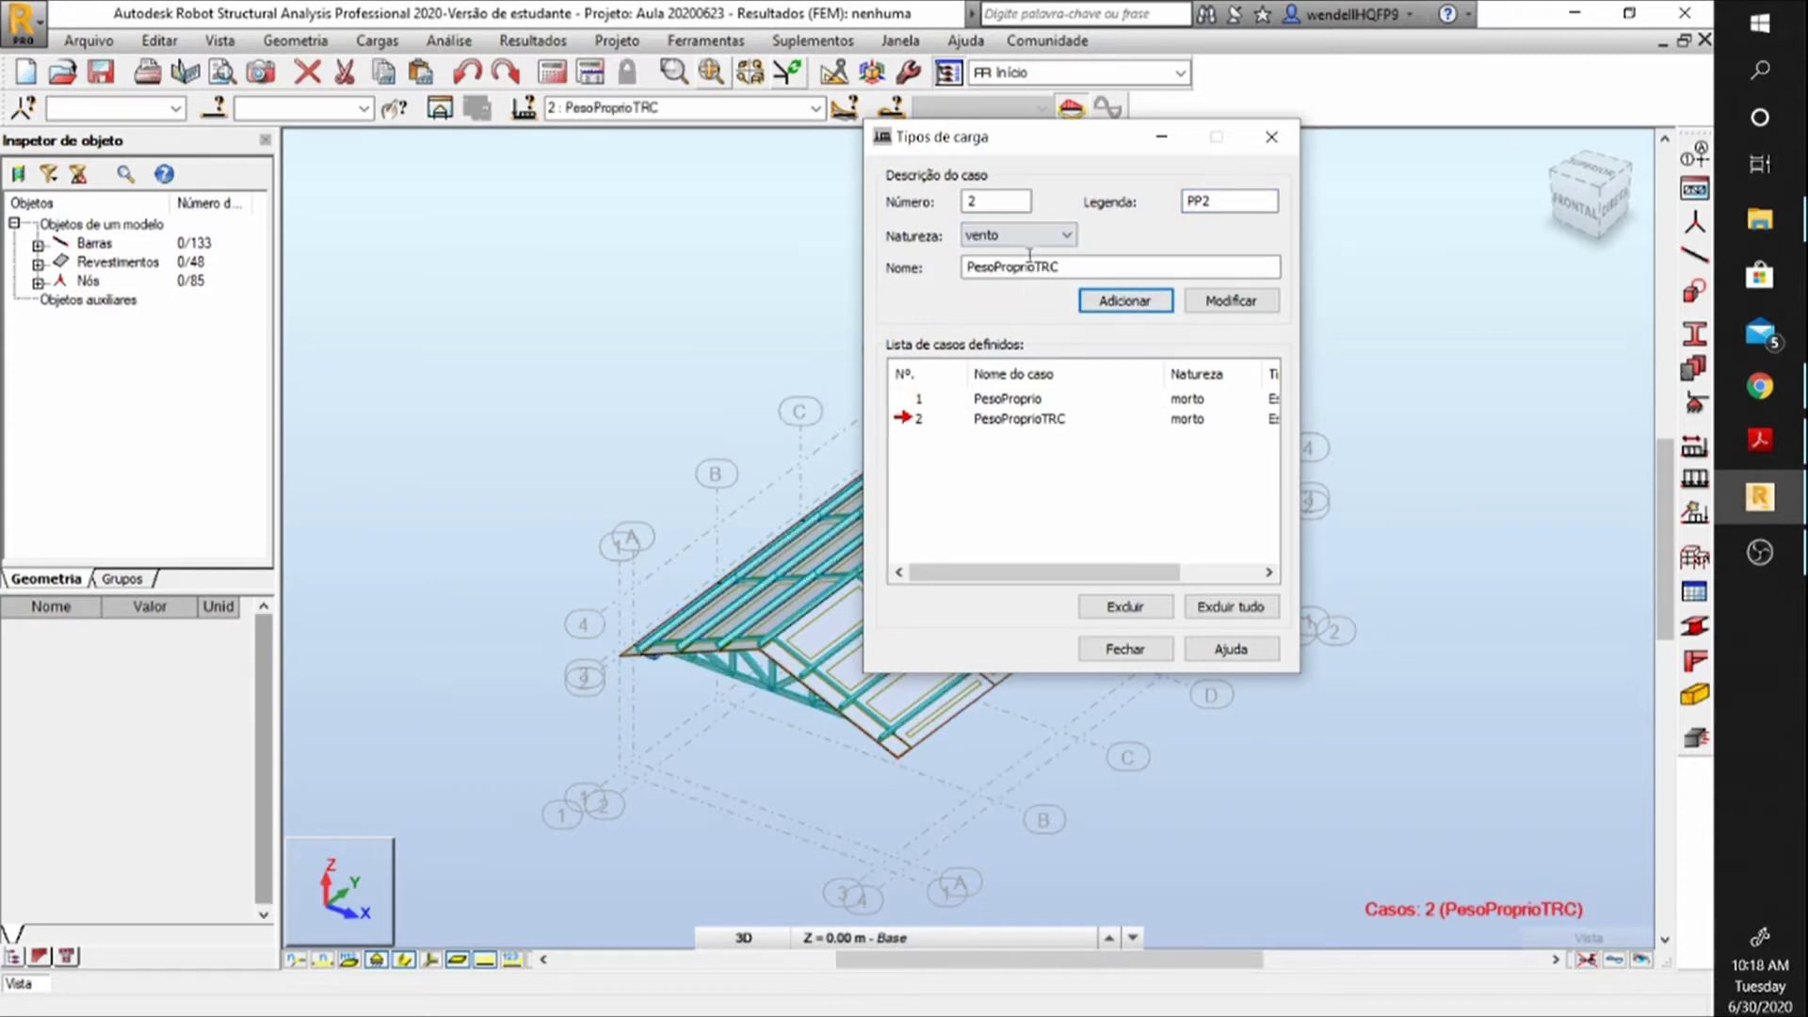
left_click(1027, 235)
left_click(1014, 272)
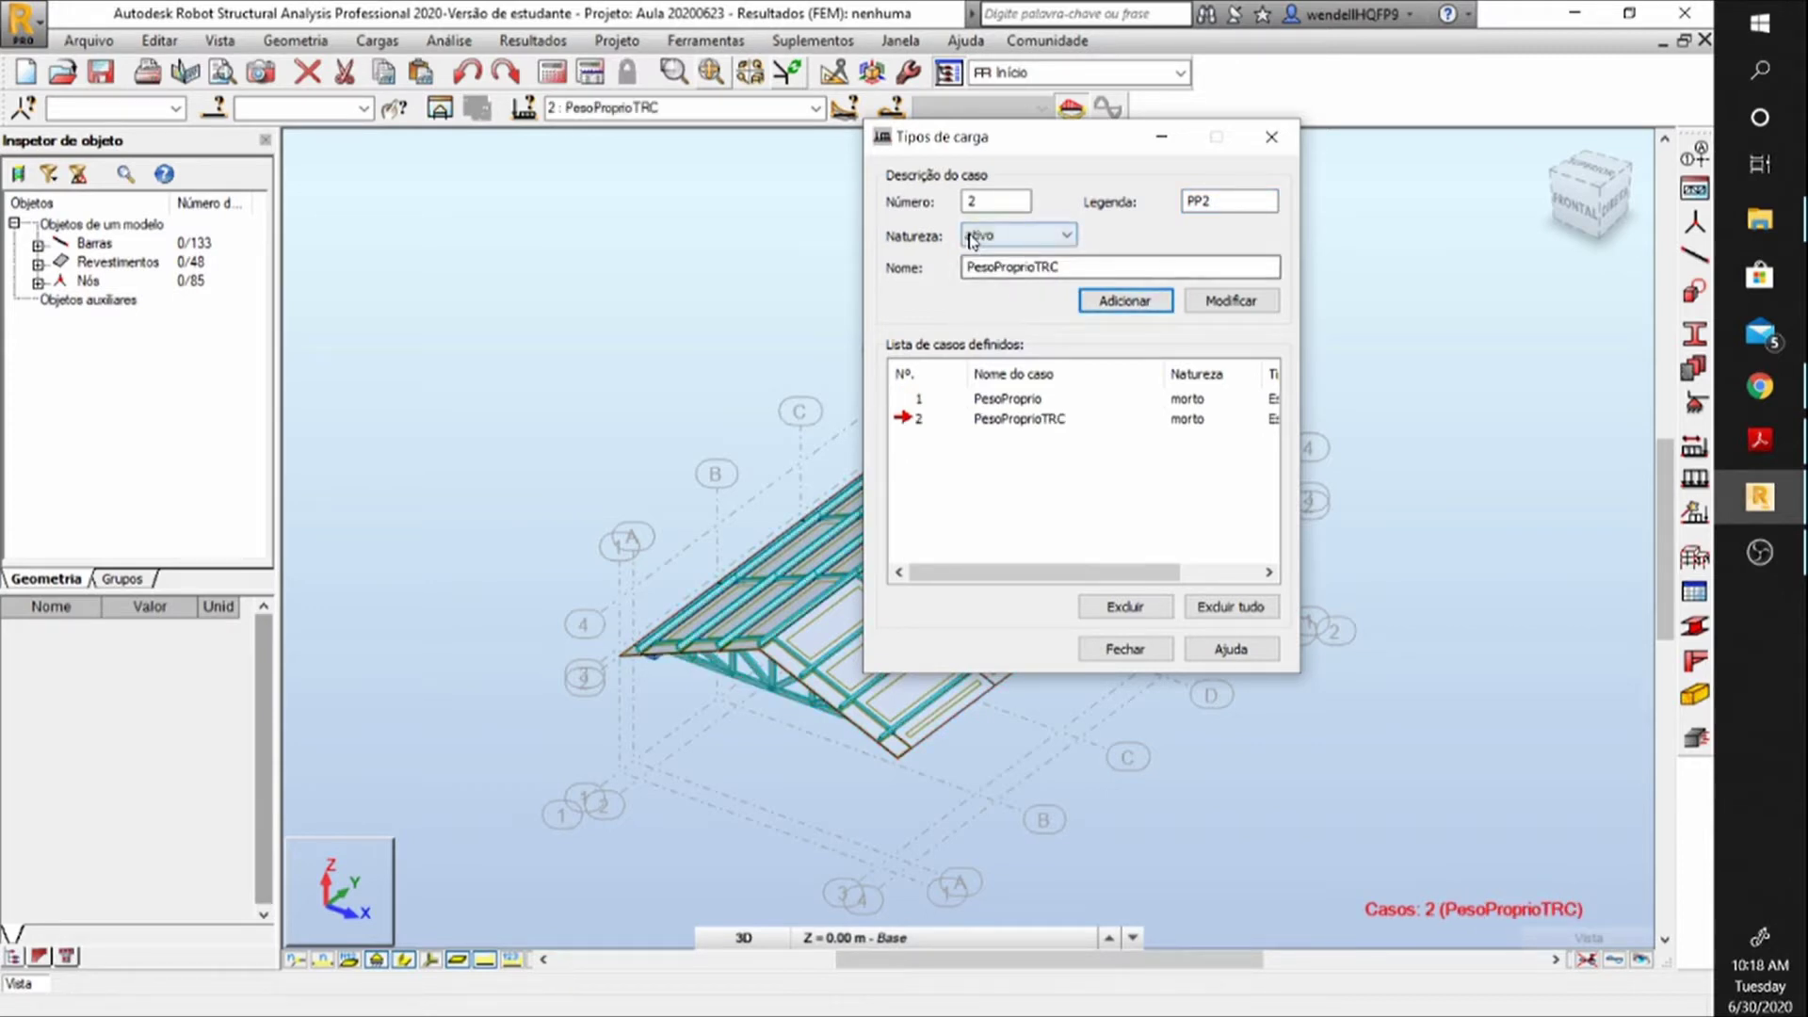
left_click_drag(1070, 268, 959, 268)
key("BackSpace")
key("ctrl+z")
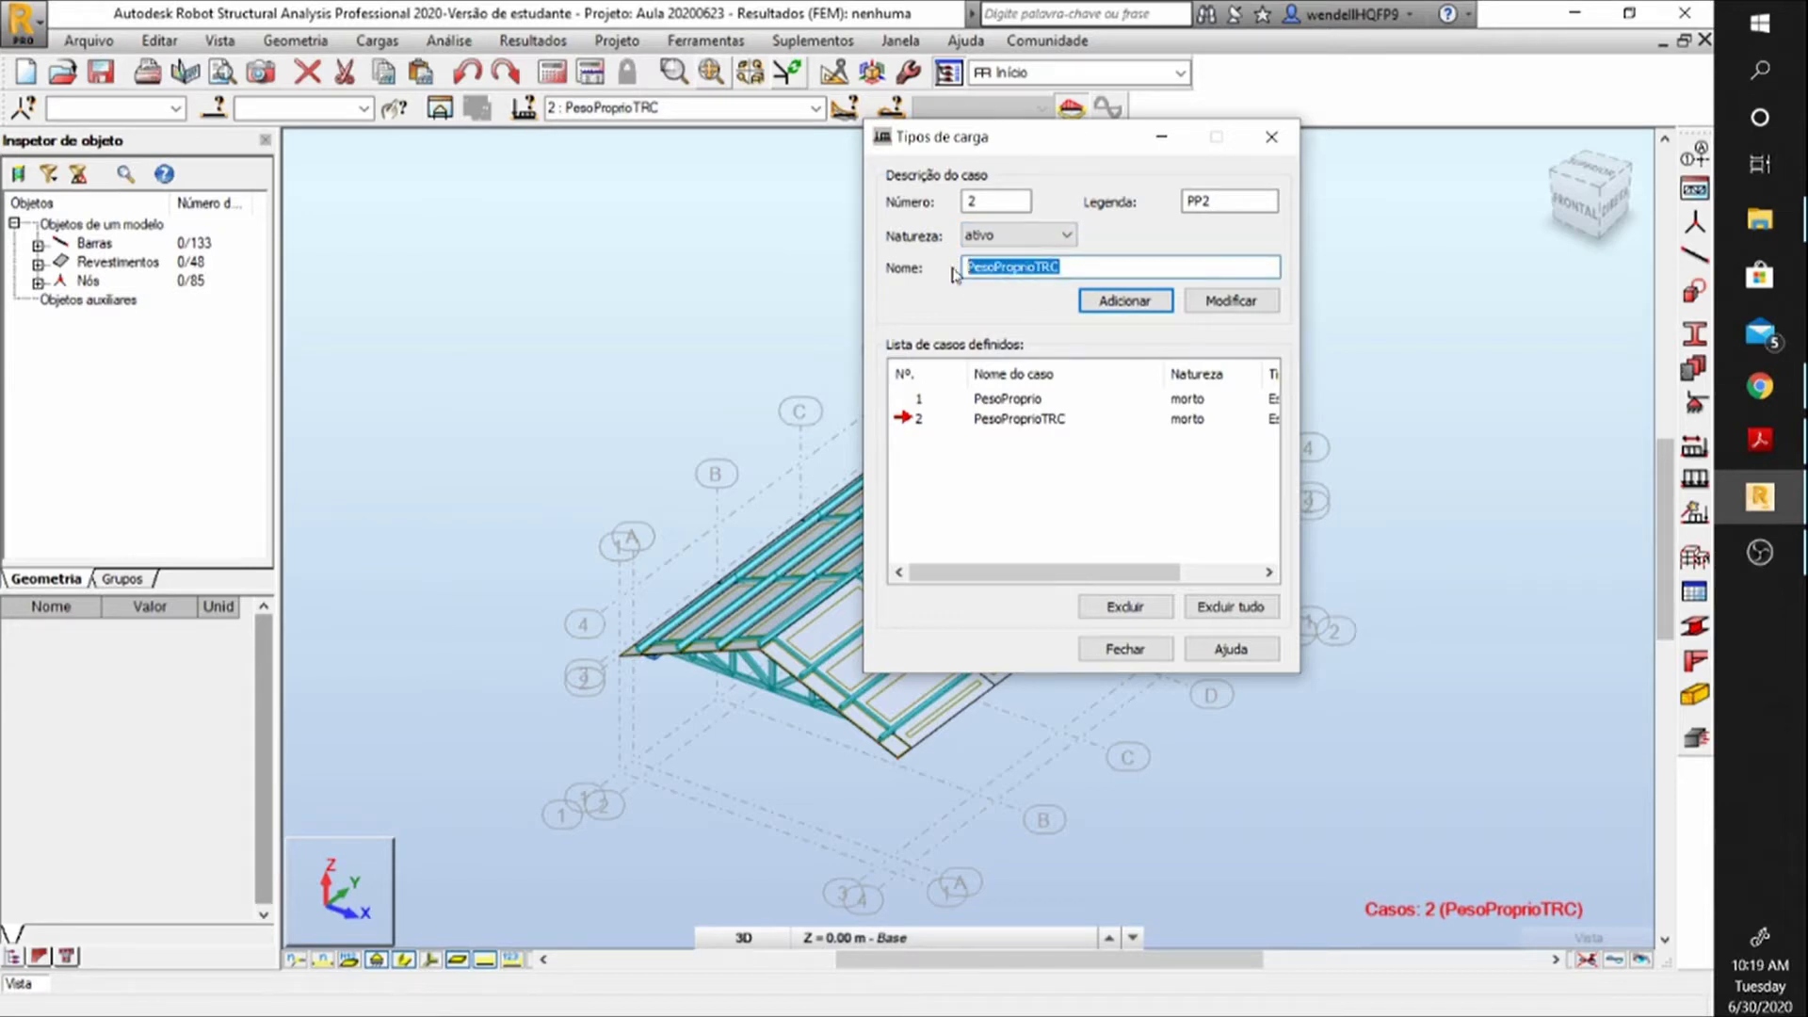
type("SobreCarga")
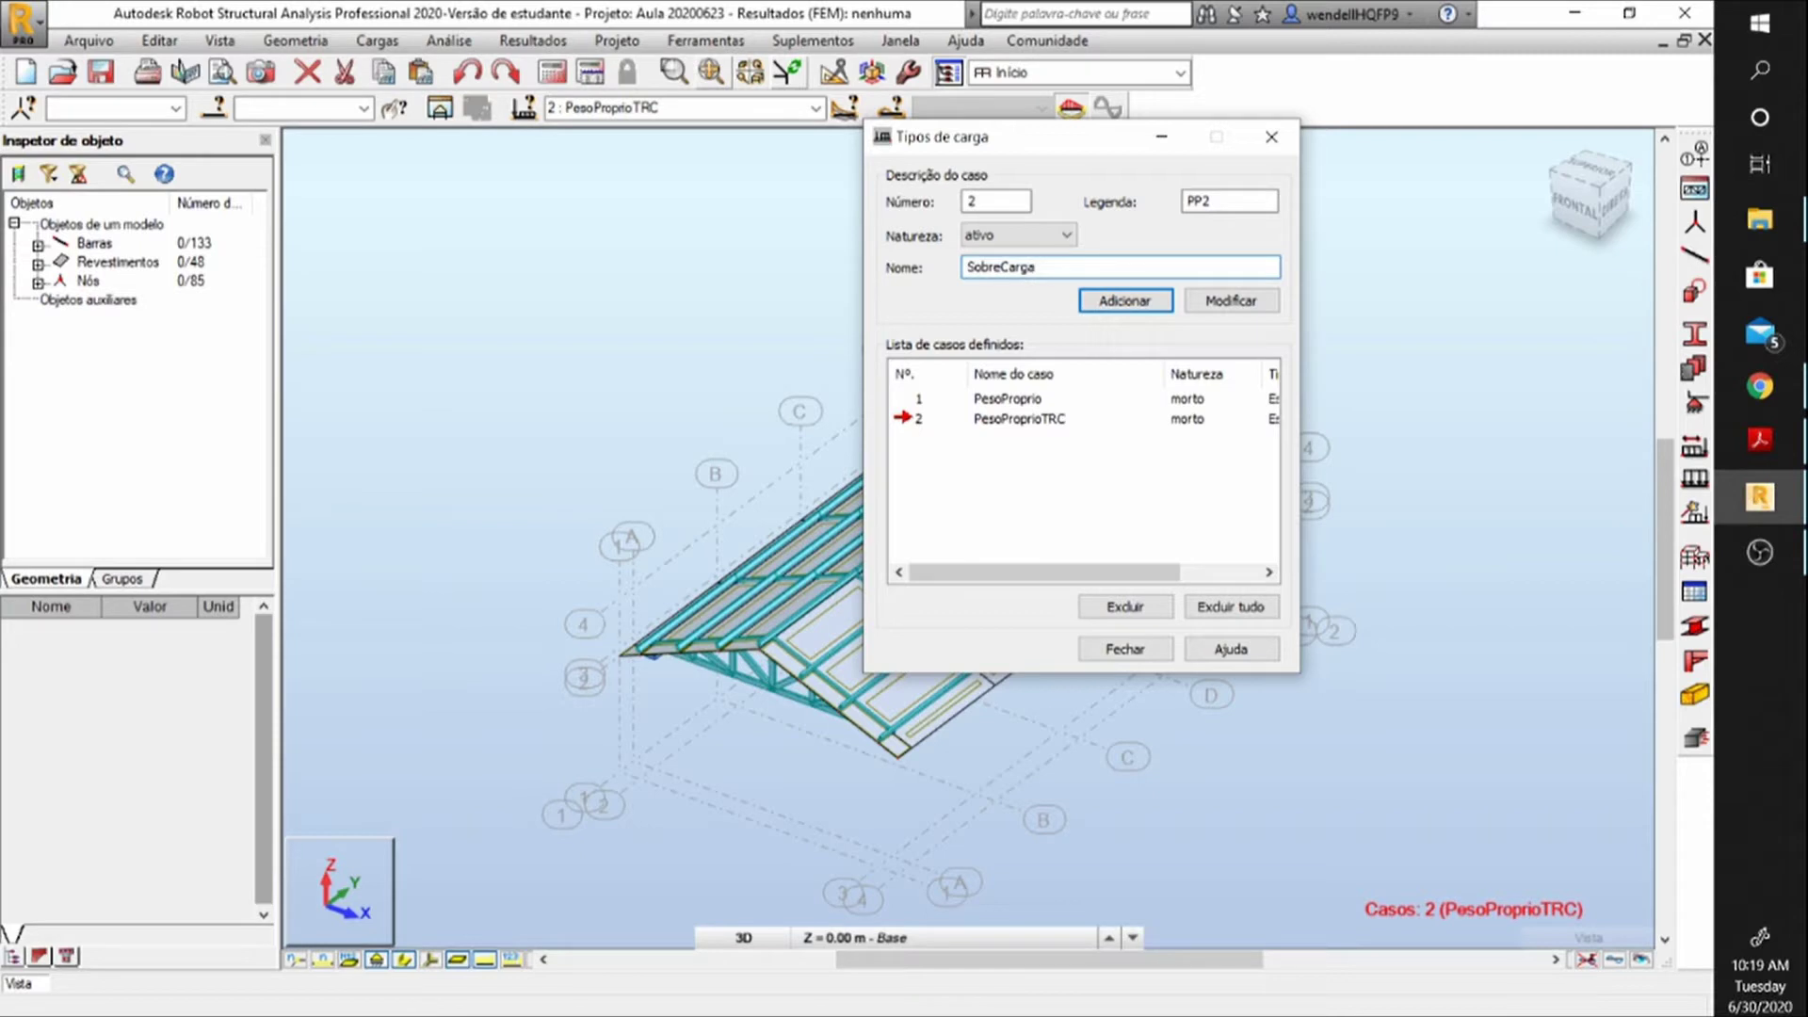
double_click(1215, 200)
type("SC")
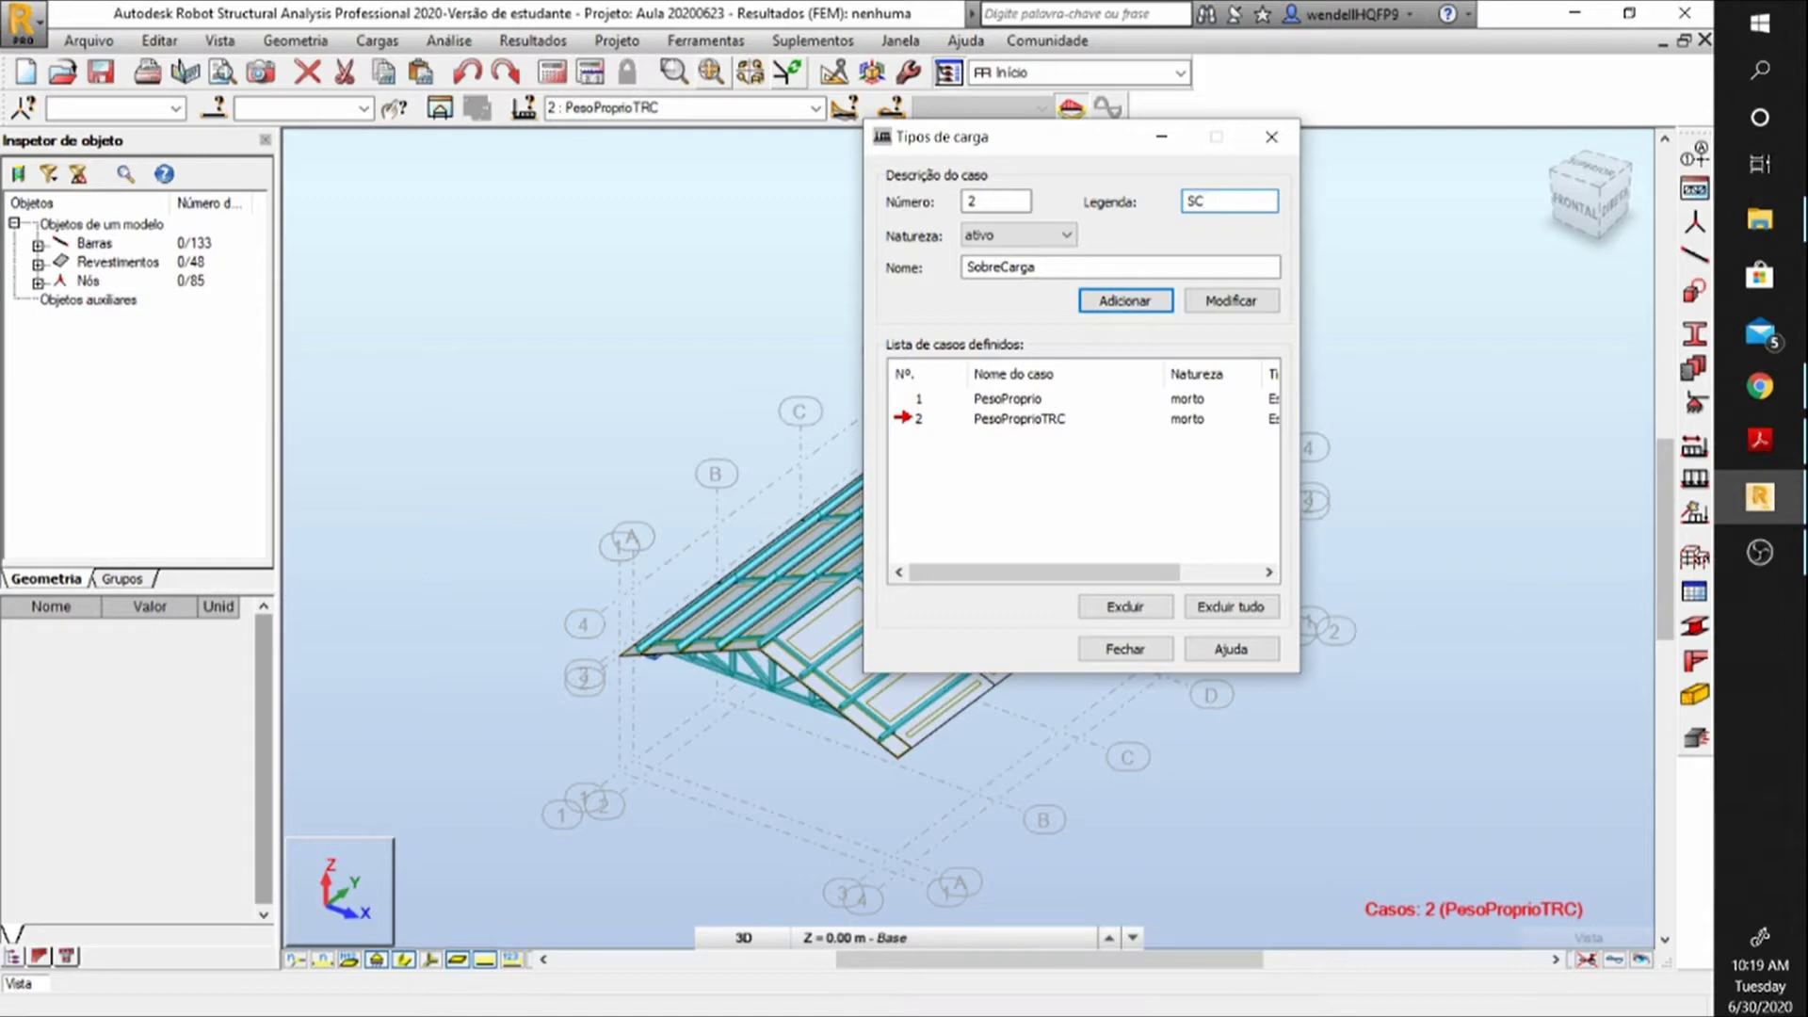
left_click(1141, 308)
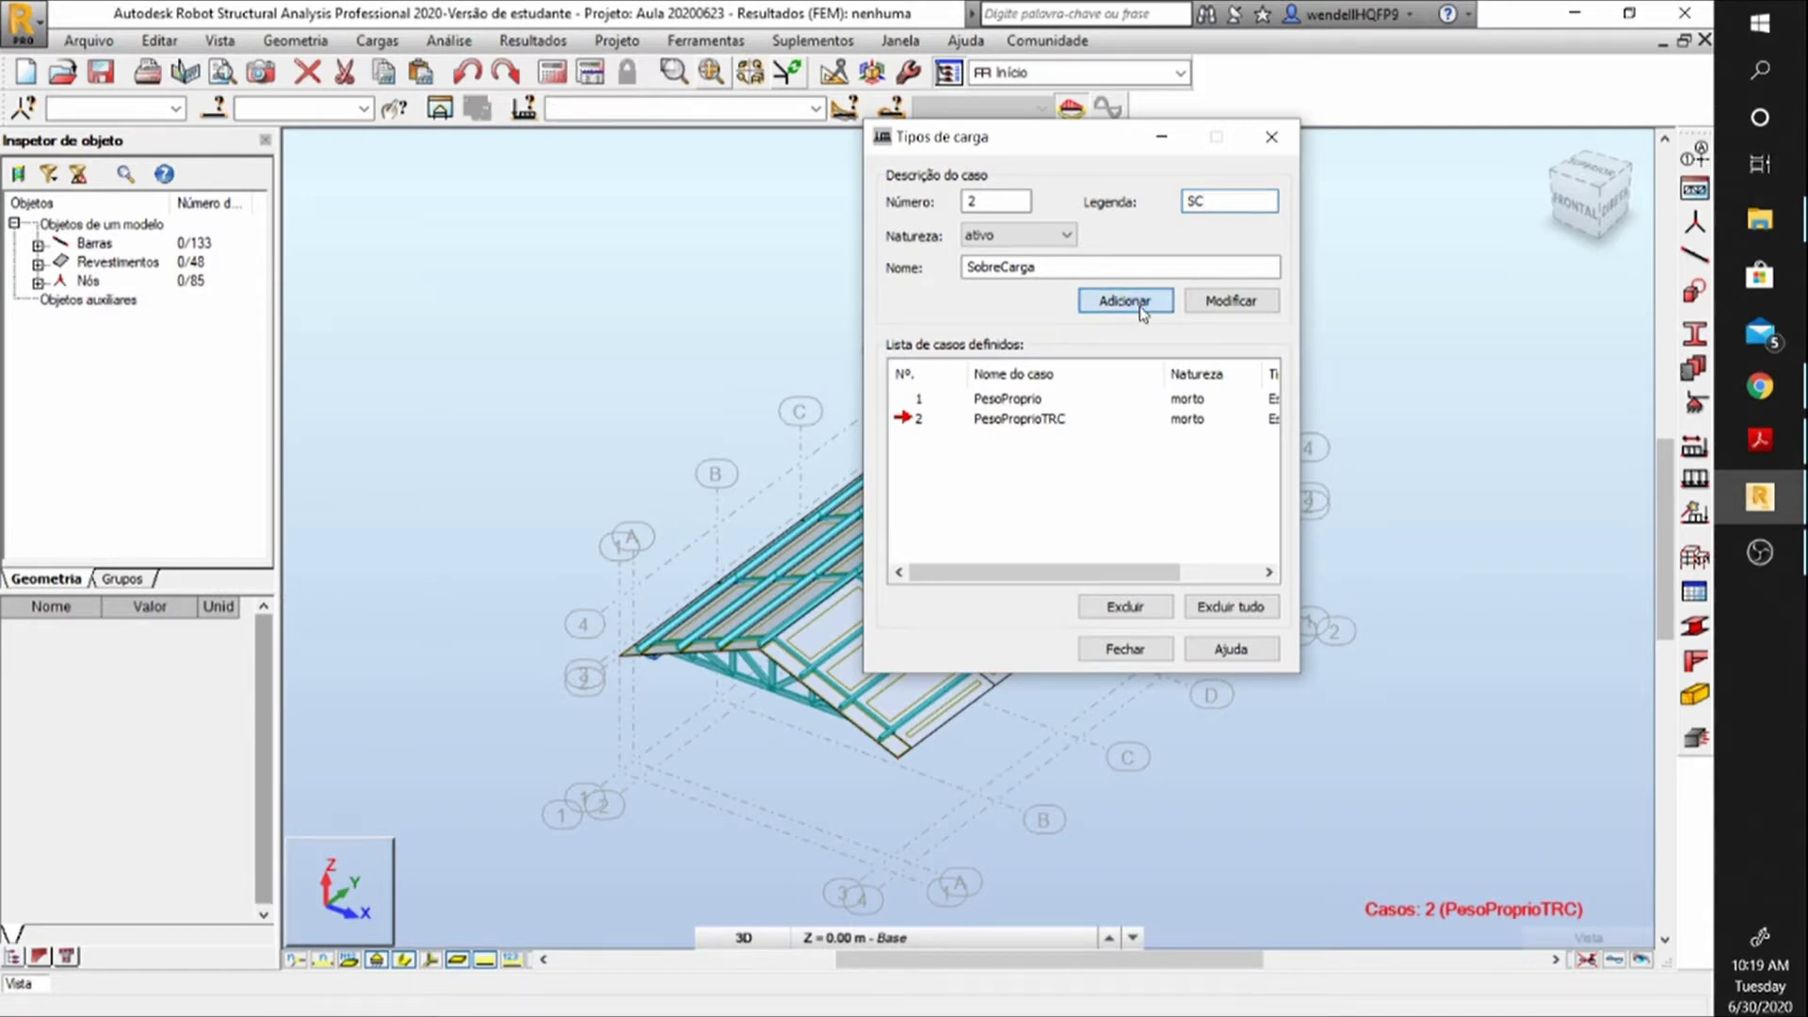
Add a load case of nature vento named Vento_0 with the label V_0.
left_click(1016, 238)
left_click(1006, 274)
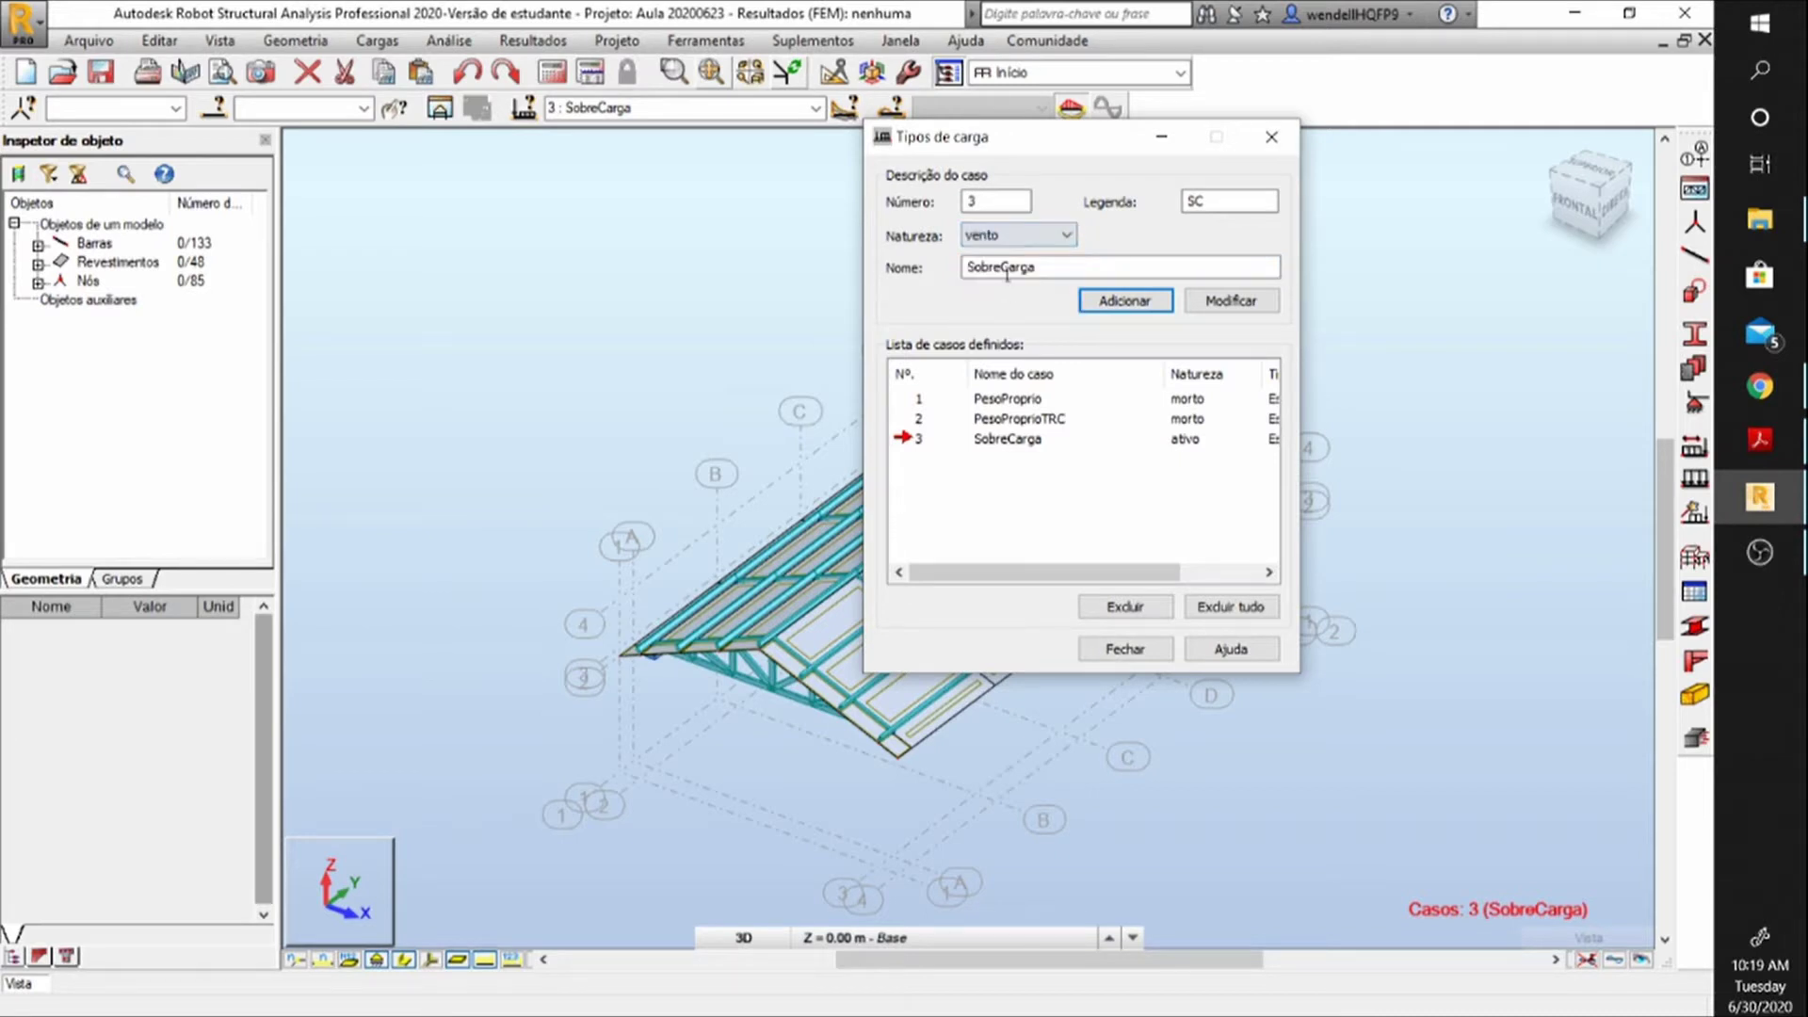
left_click_drag(1040, 268, 911, 270)
type("Vento")
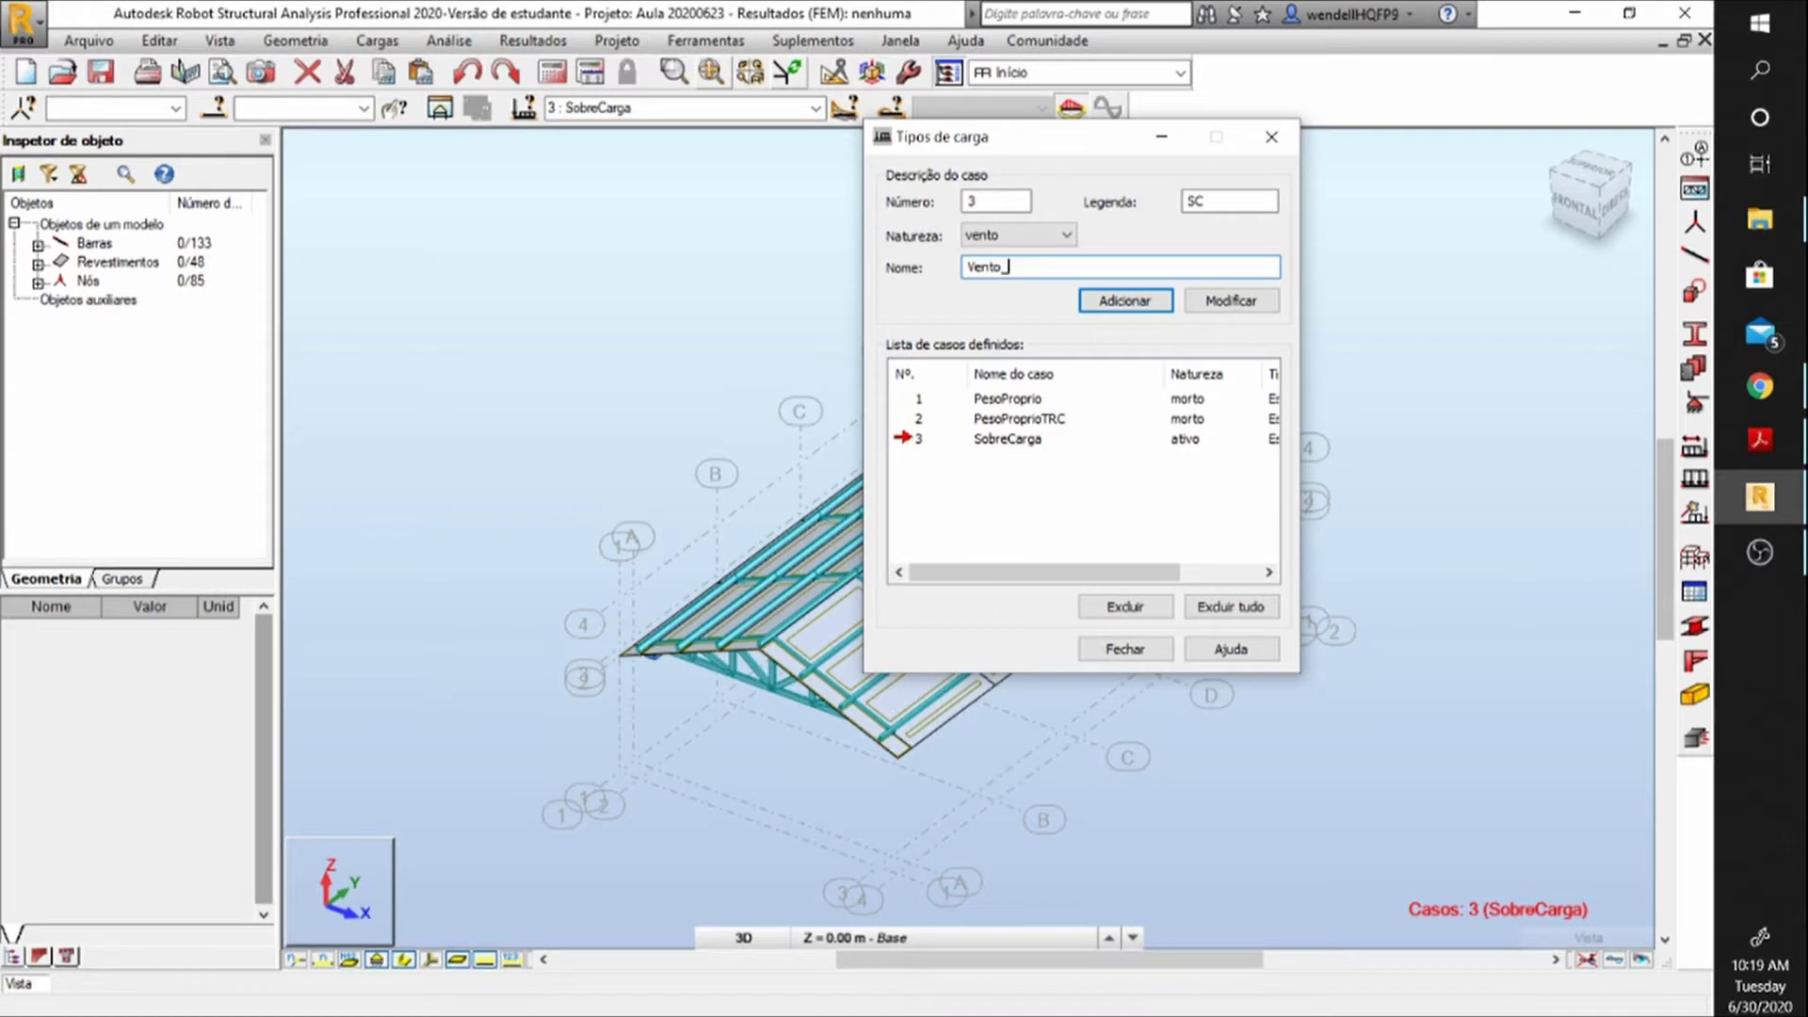
type("_0")
double_click(1217, 209)
type("V_0")
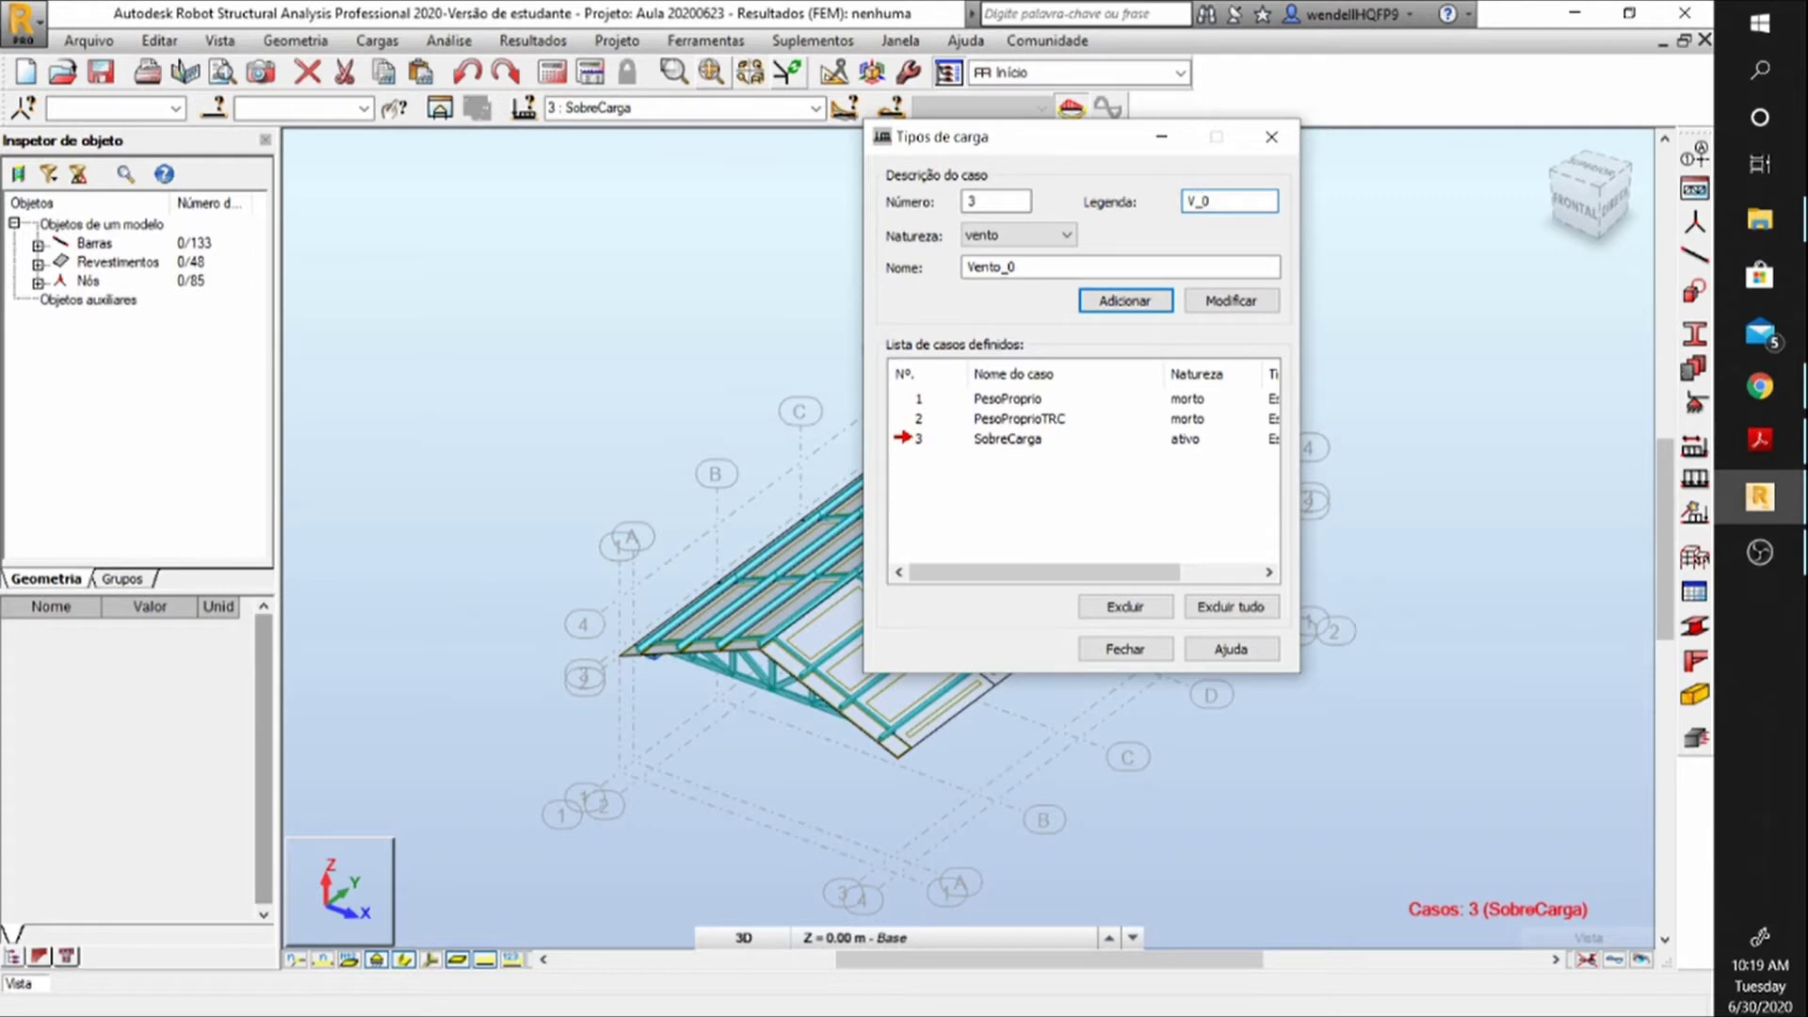
left_click(1116, 302)
Add another vento load case named Vento_90 with the label V_90 and finish the load type definitions.
left_click(1010, 267)
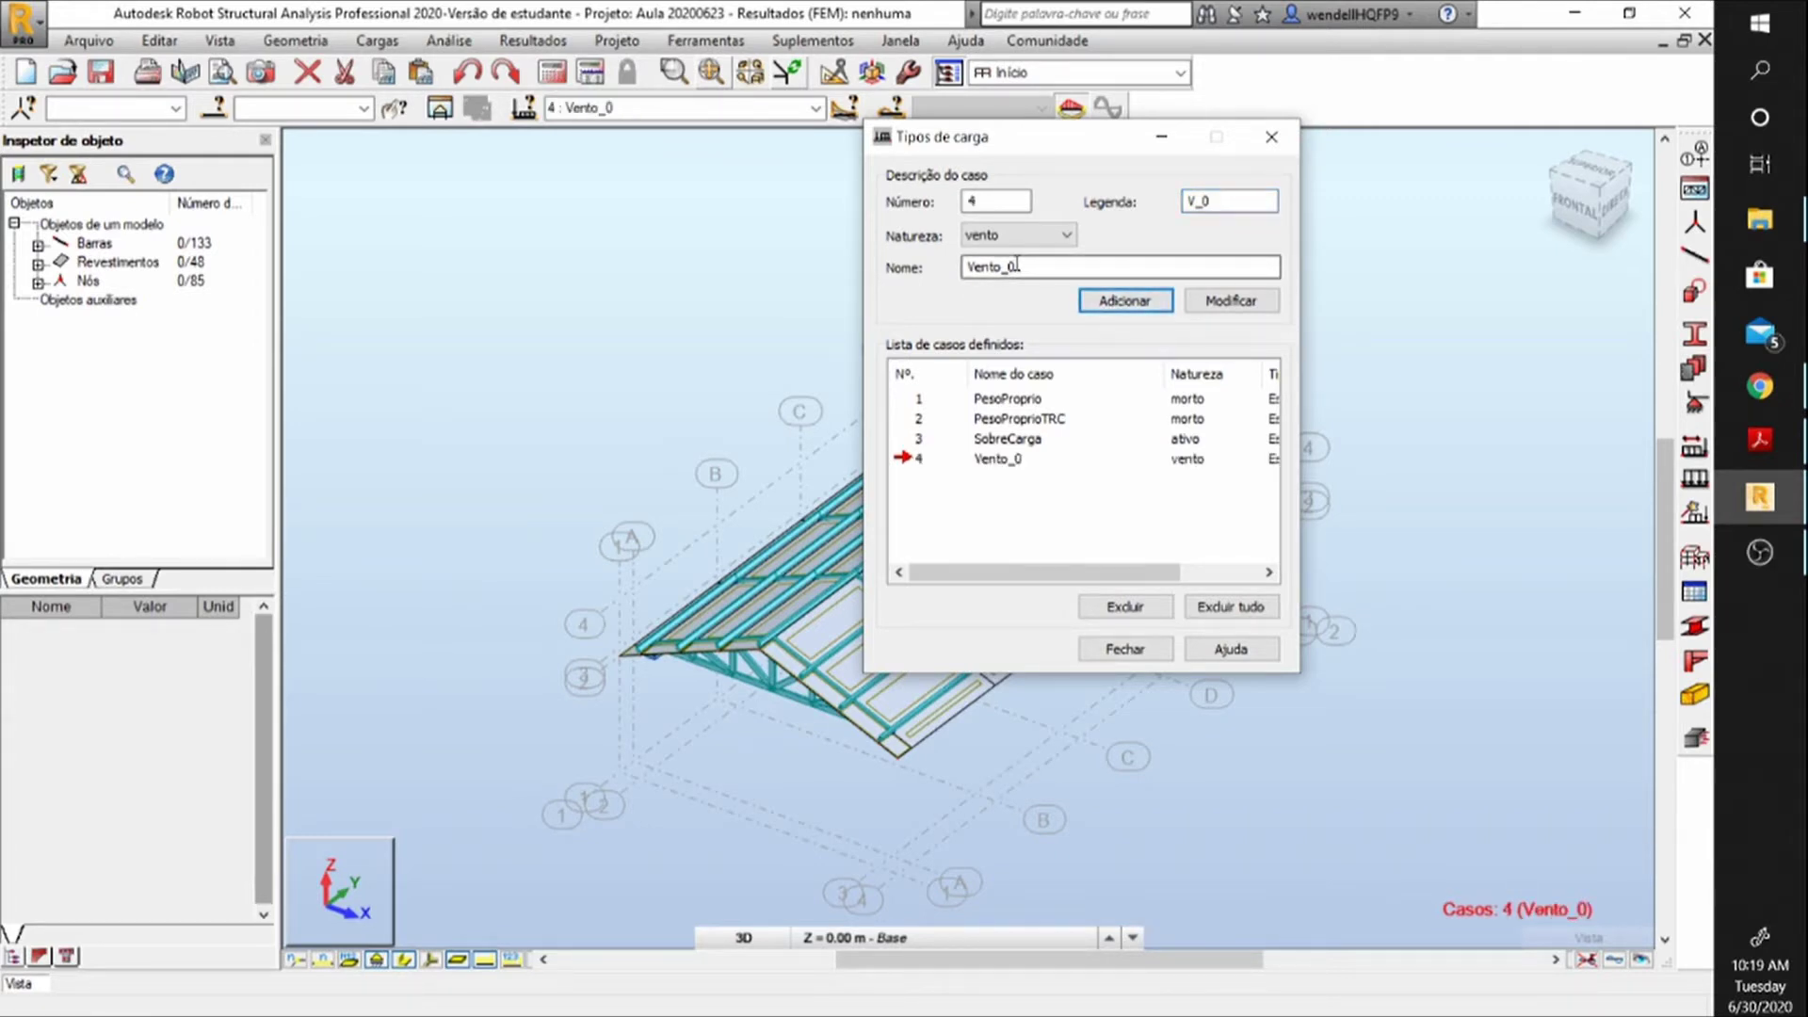
type("9")
left_click(1205, 200)
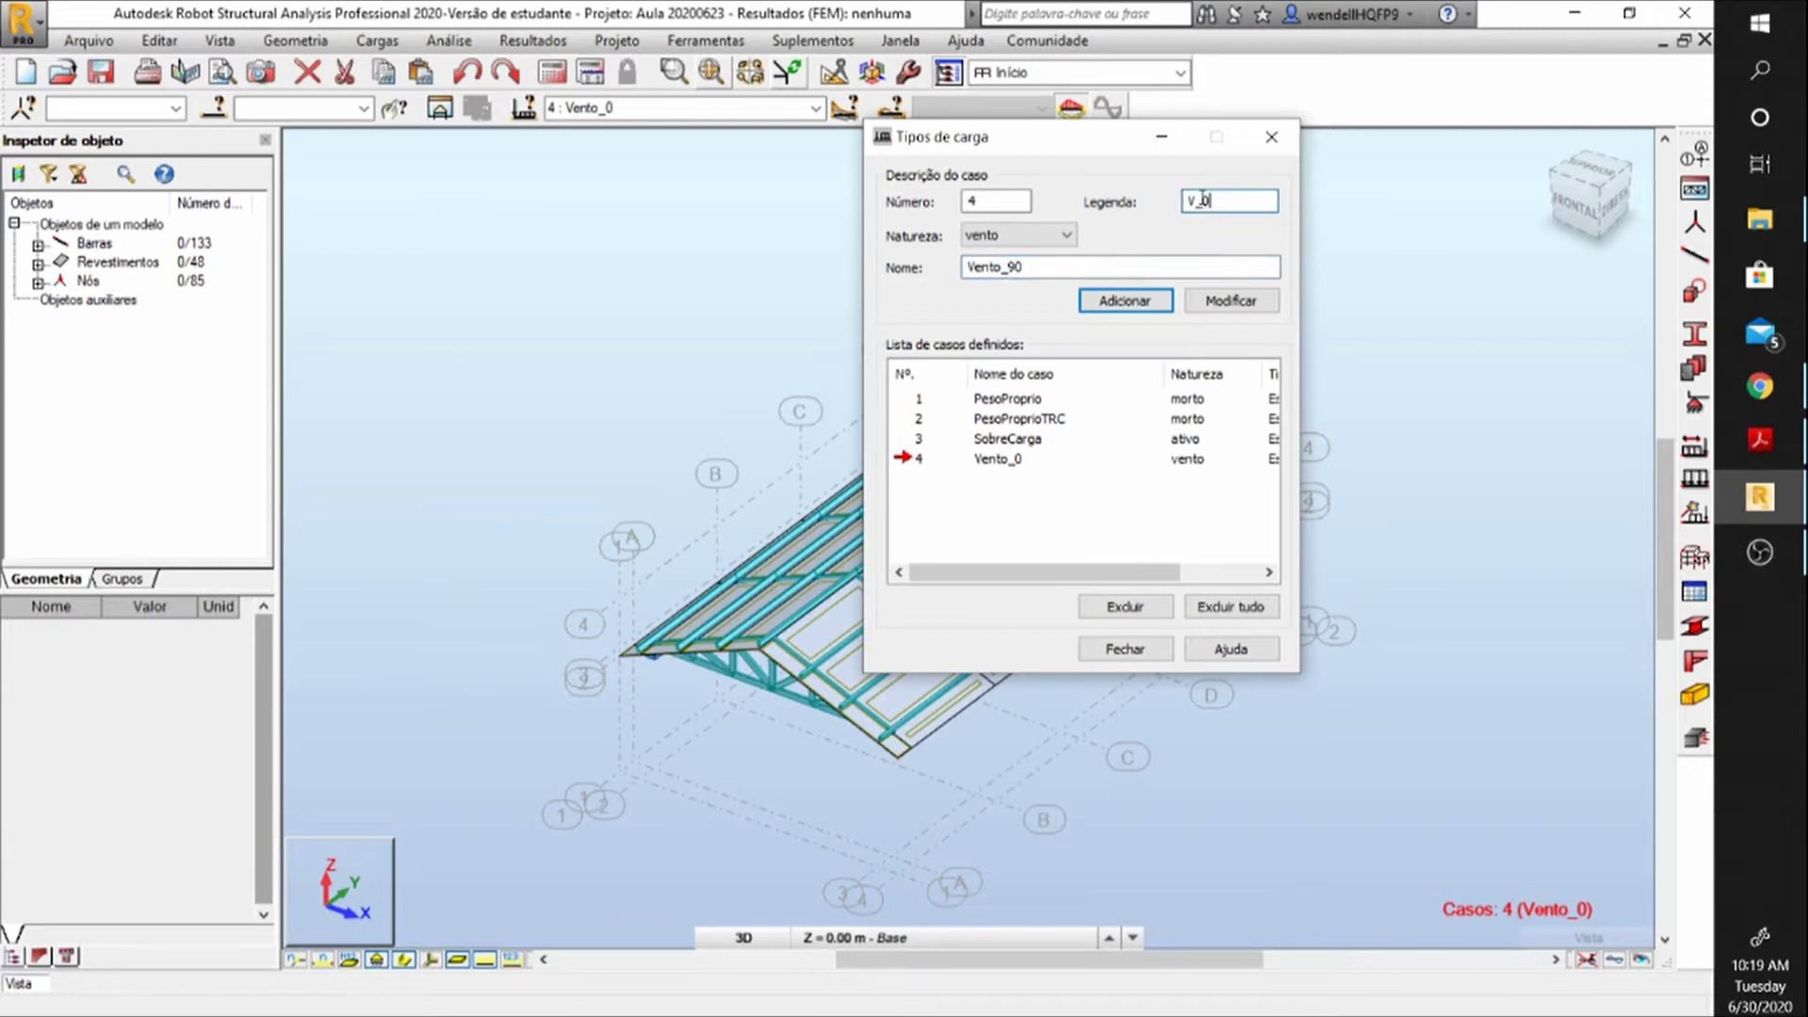
type("9")
left_click(1123, 302)
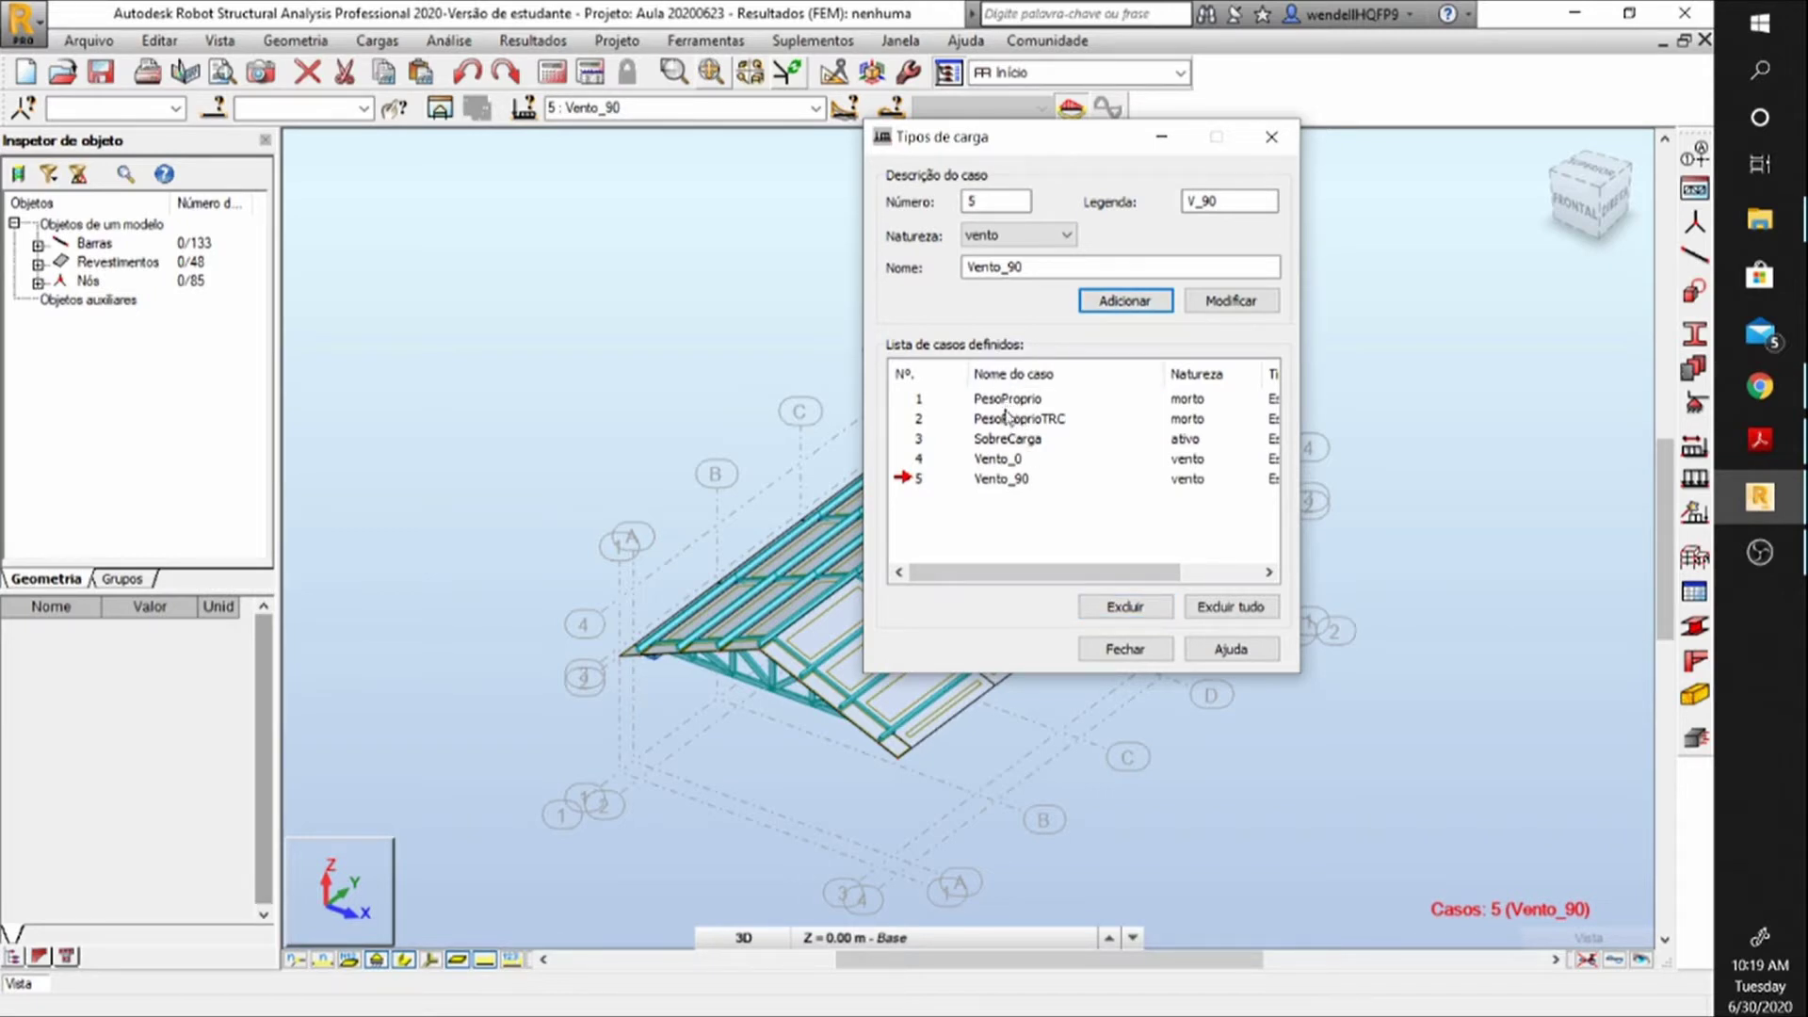
left_click(1127, 650)
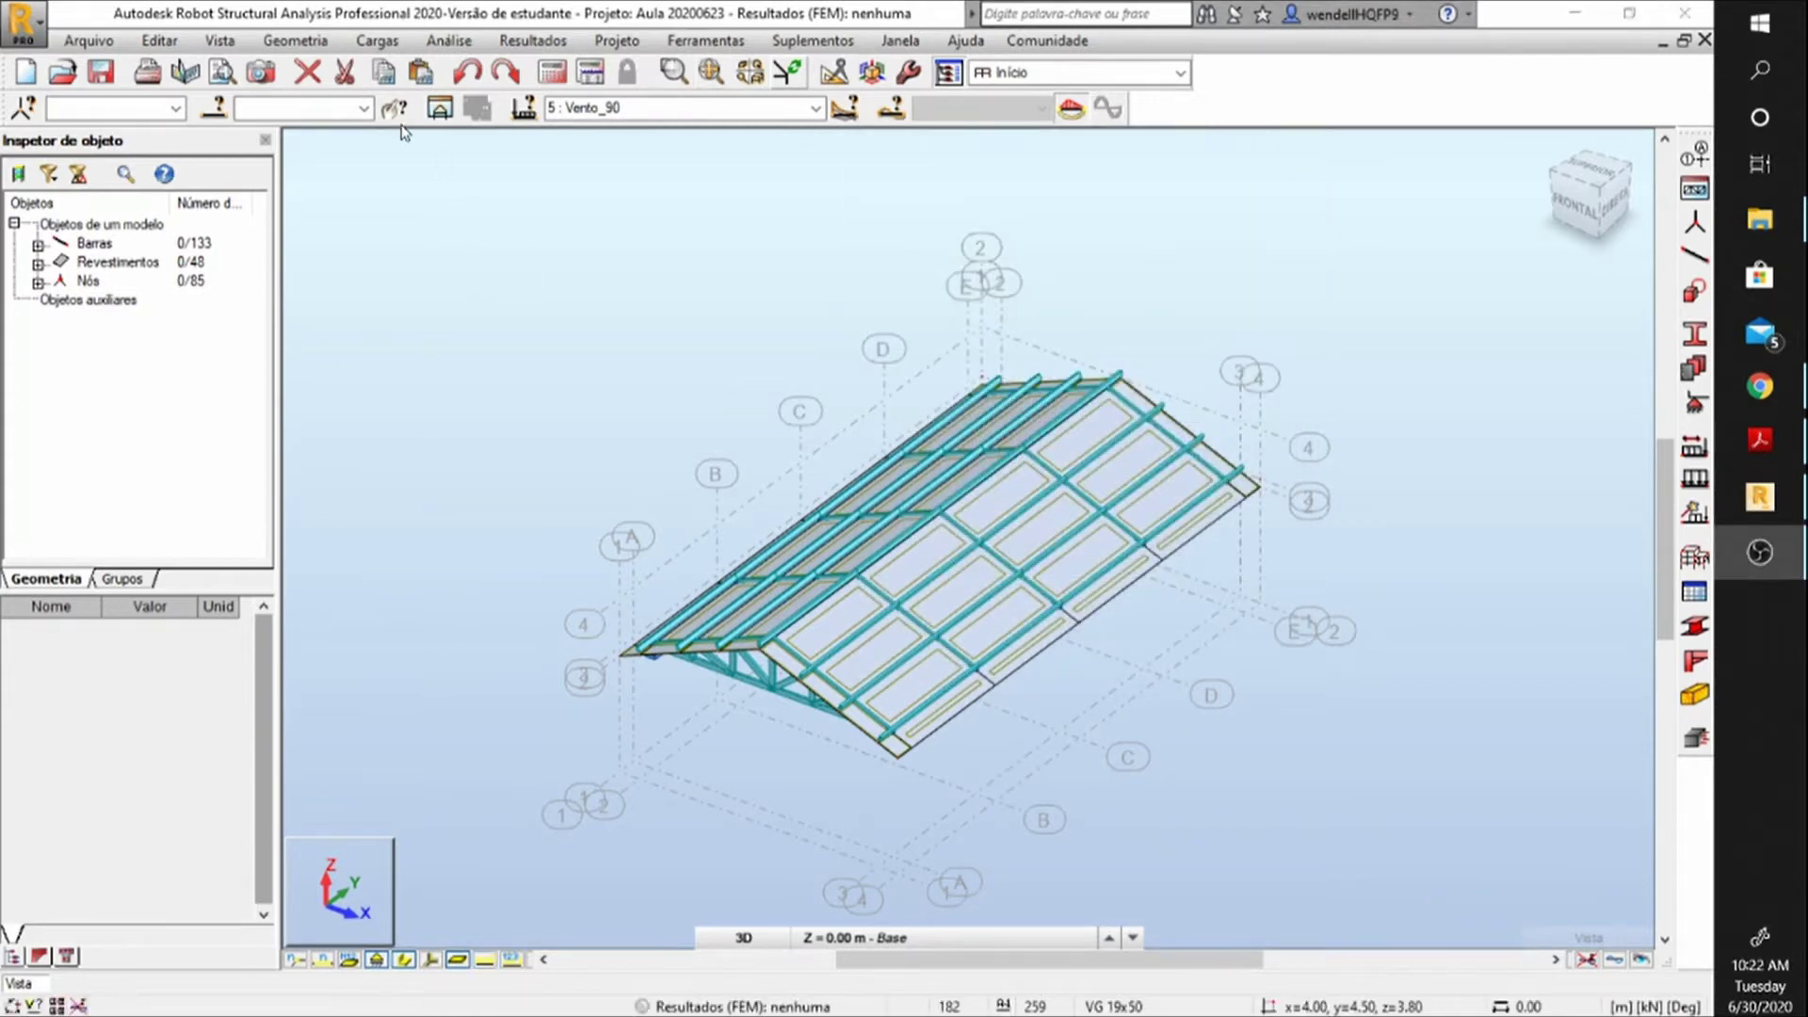
Make PesoProprio the active load case and apply the self-weight load to the structure.
left_click(377, 40)
left_click(467, 113)
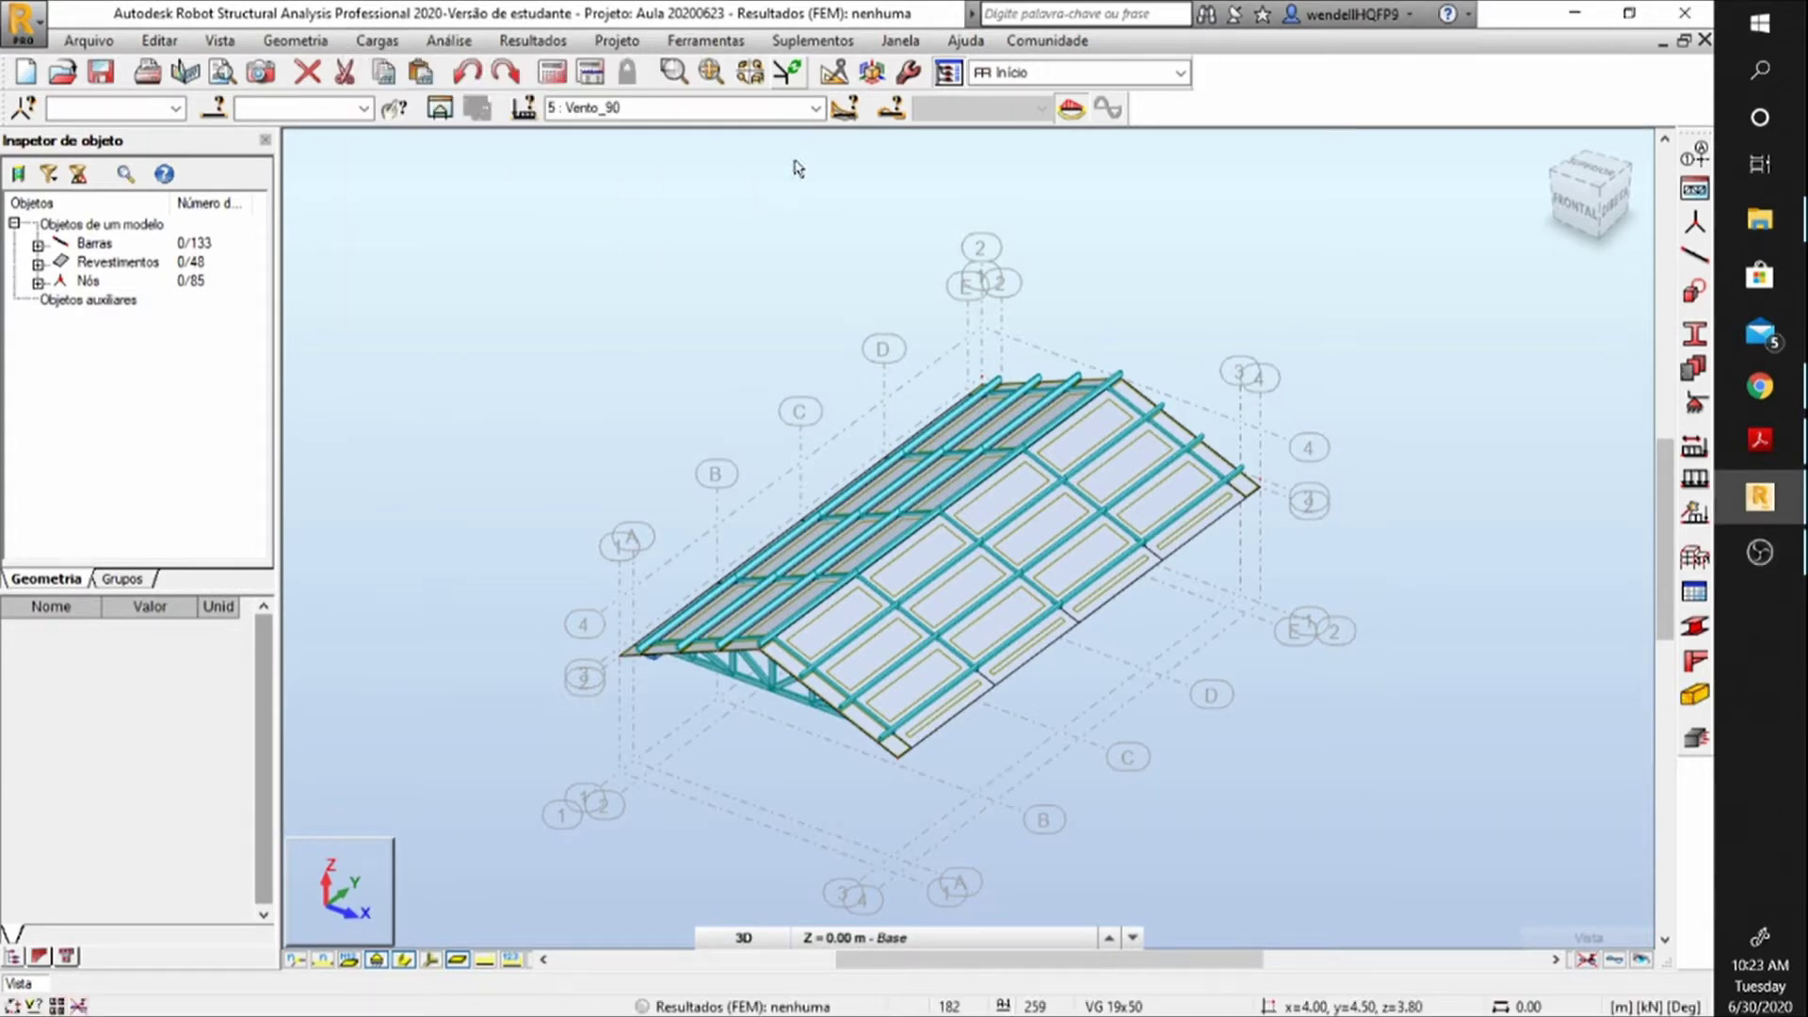
left_click(815, 109)
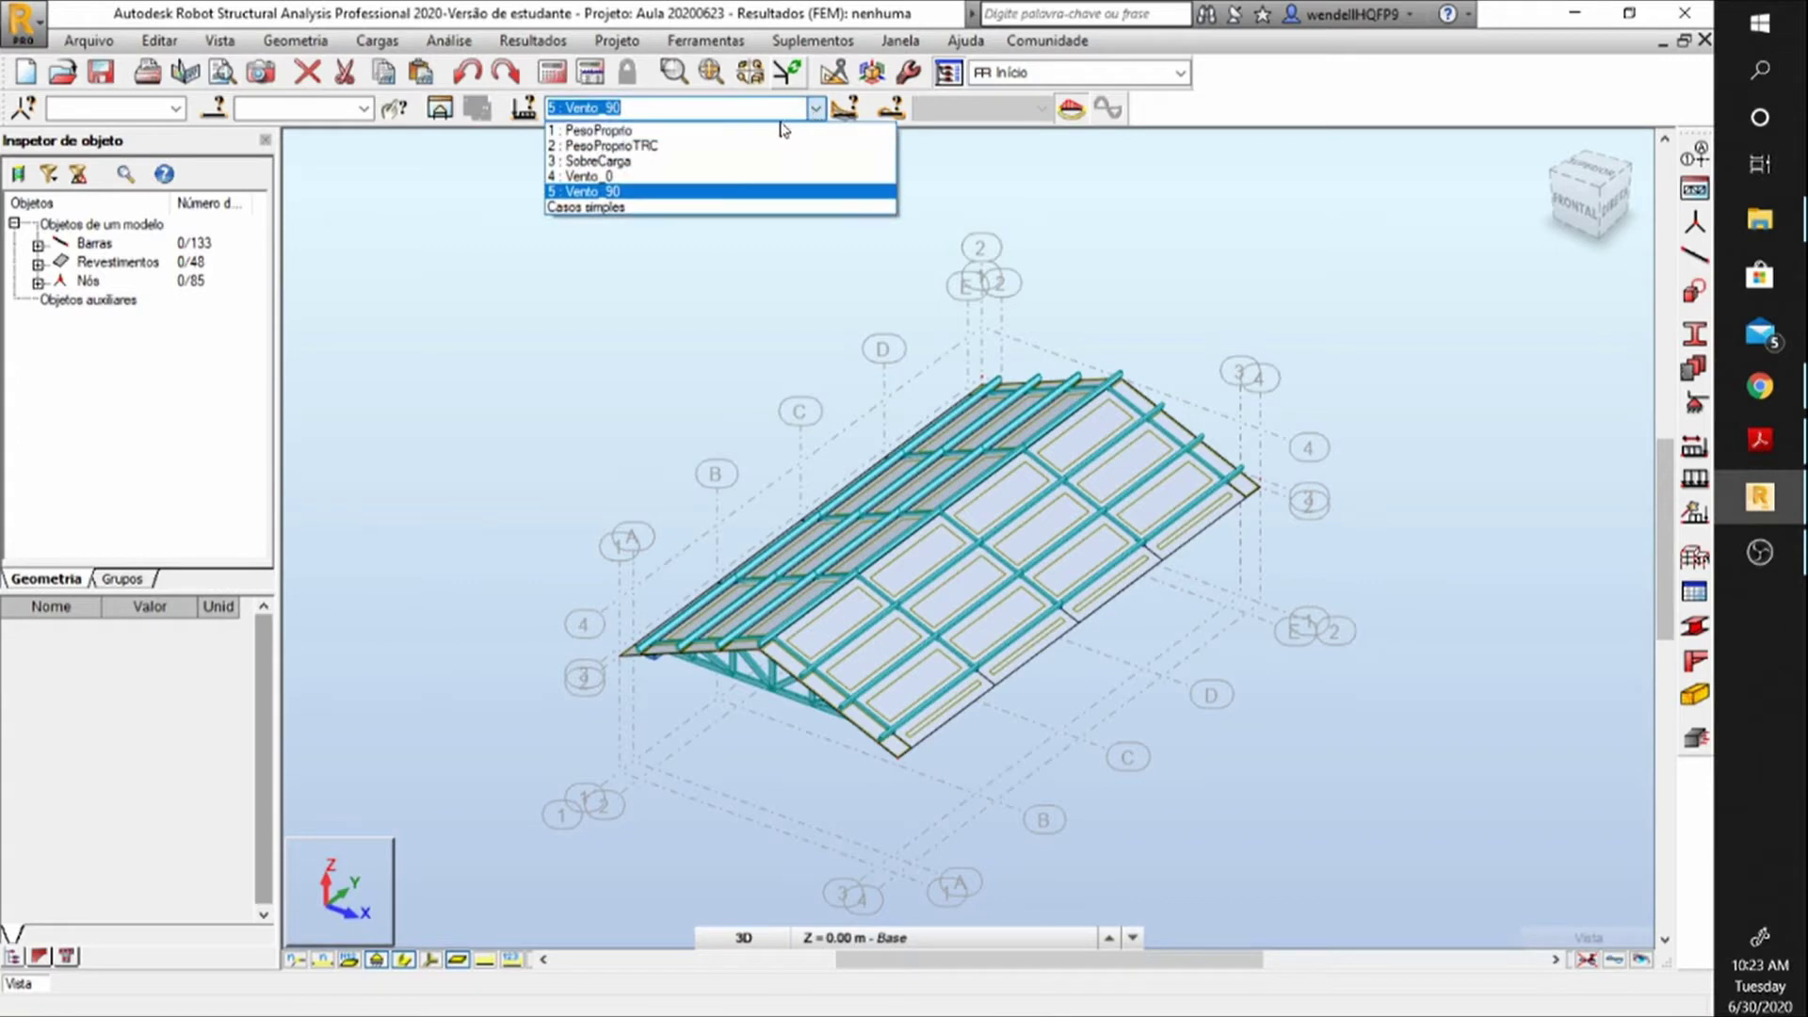
left_click(777, 131)
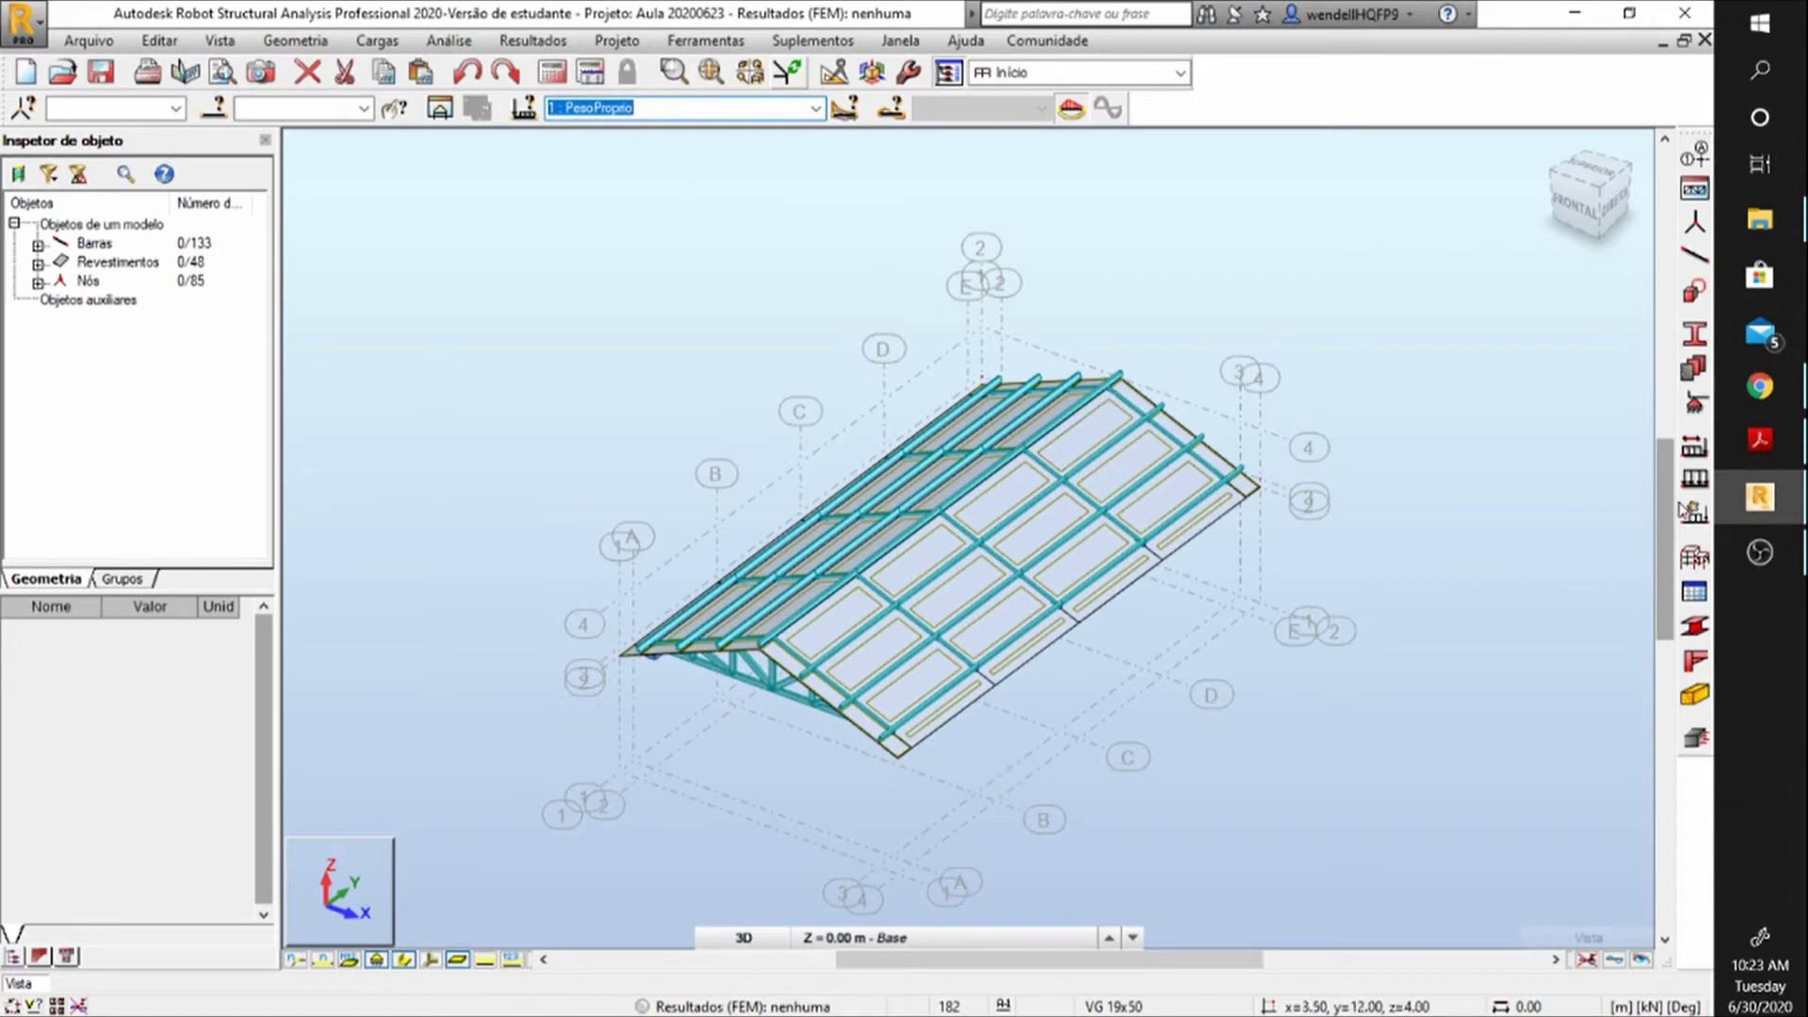
left_click(1696, 480)
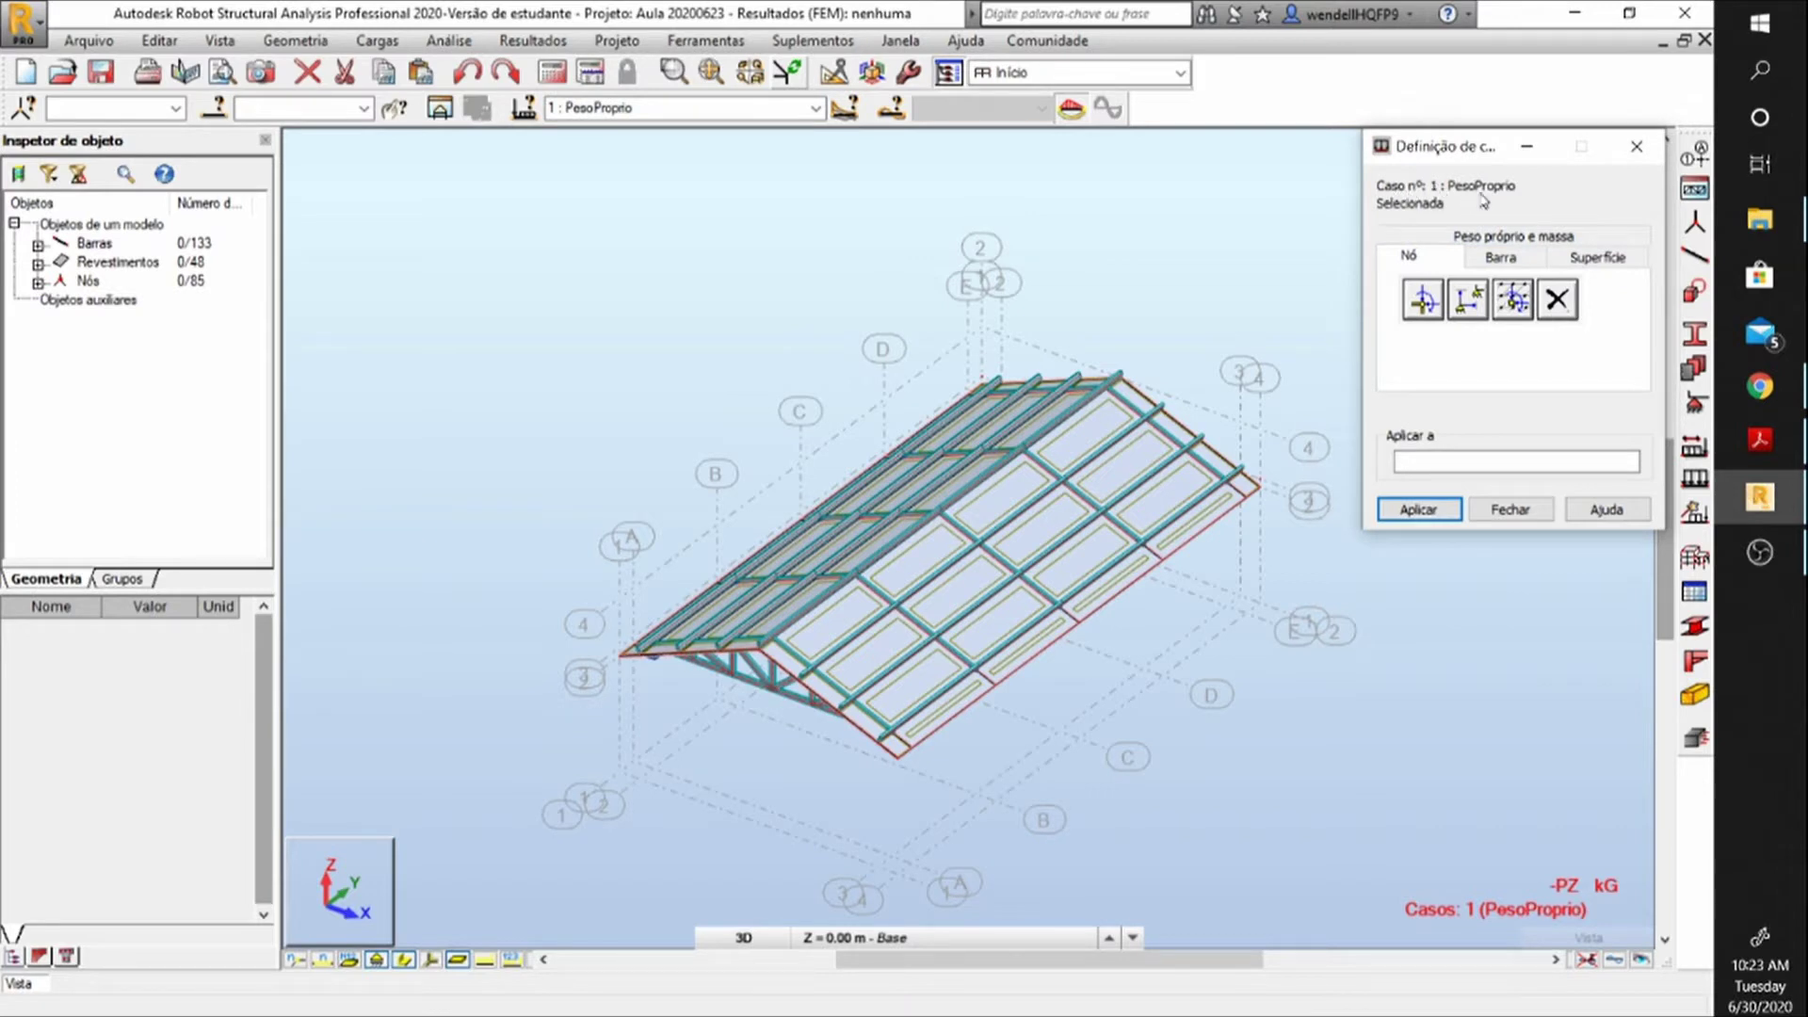
left_click(1499, 252)
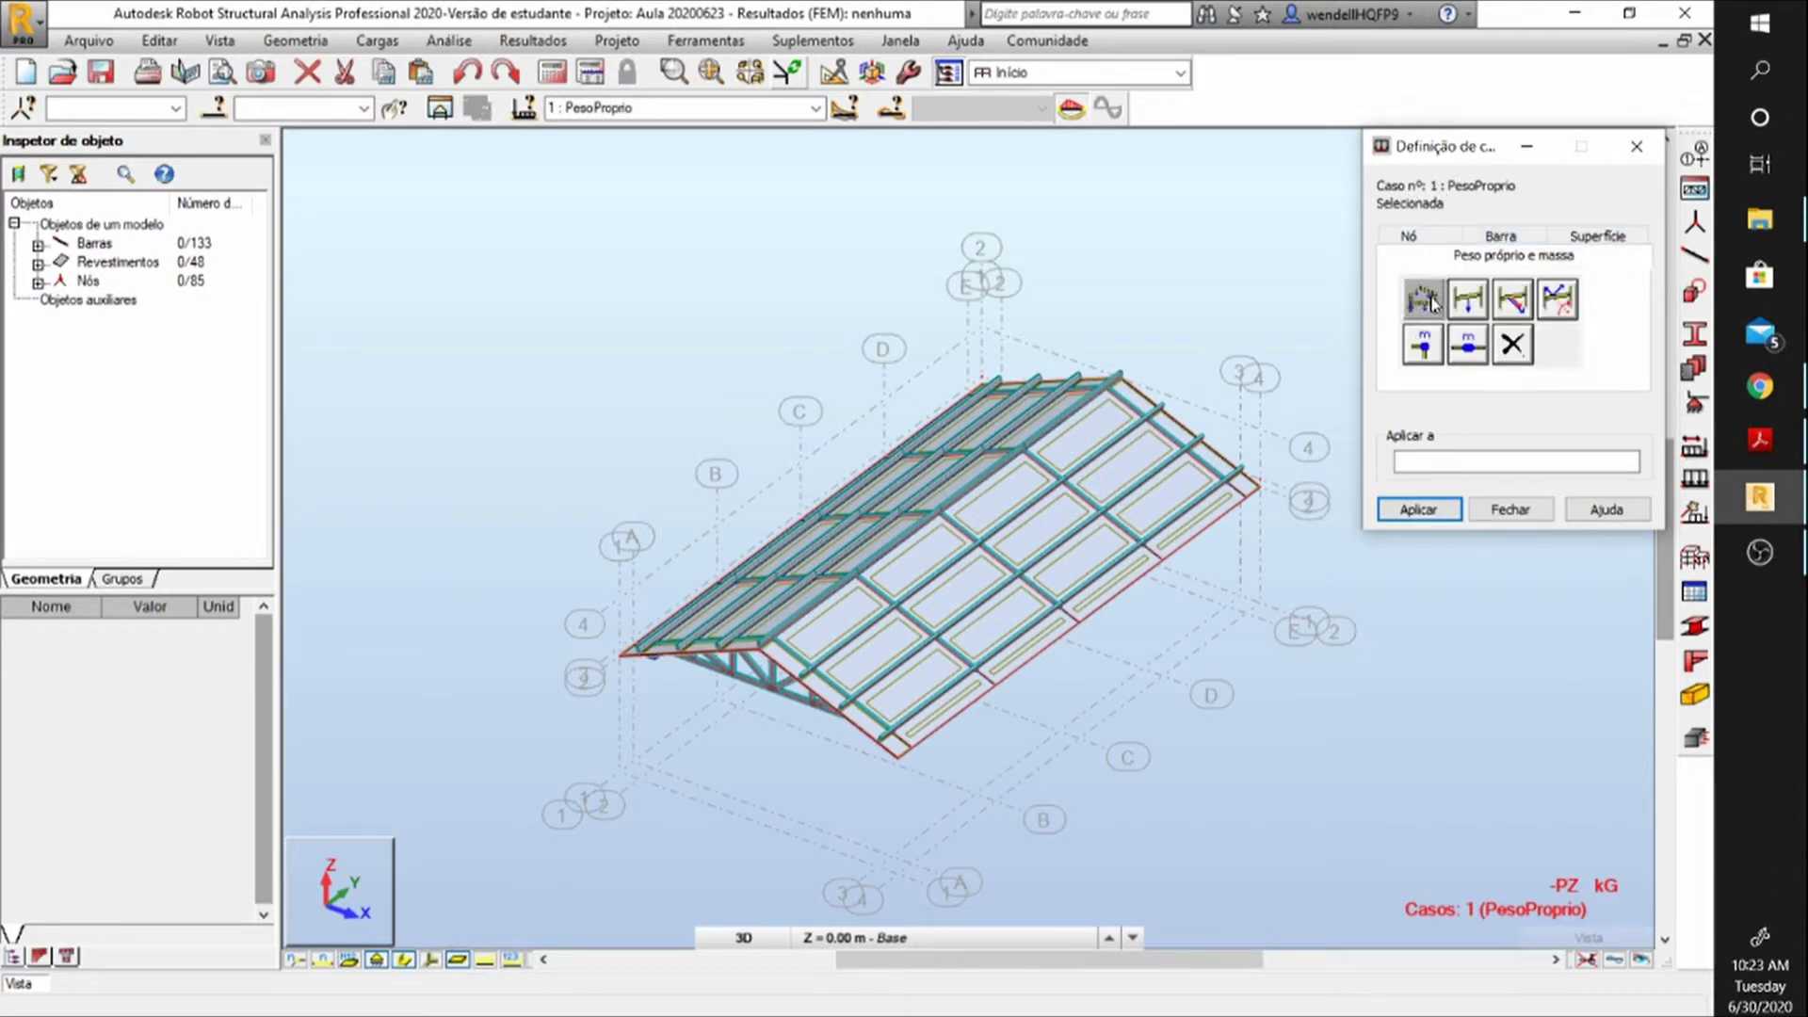
left_click(1424, 513)
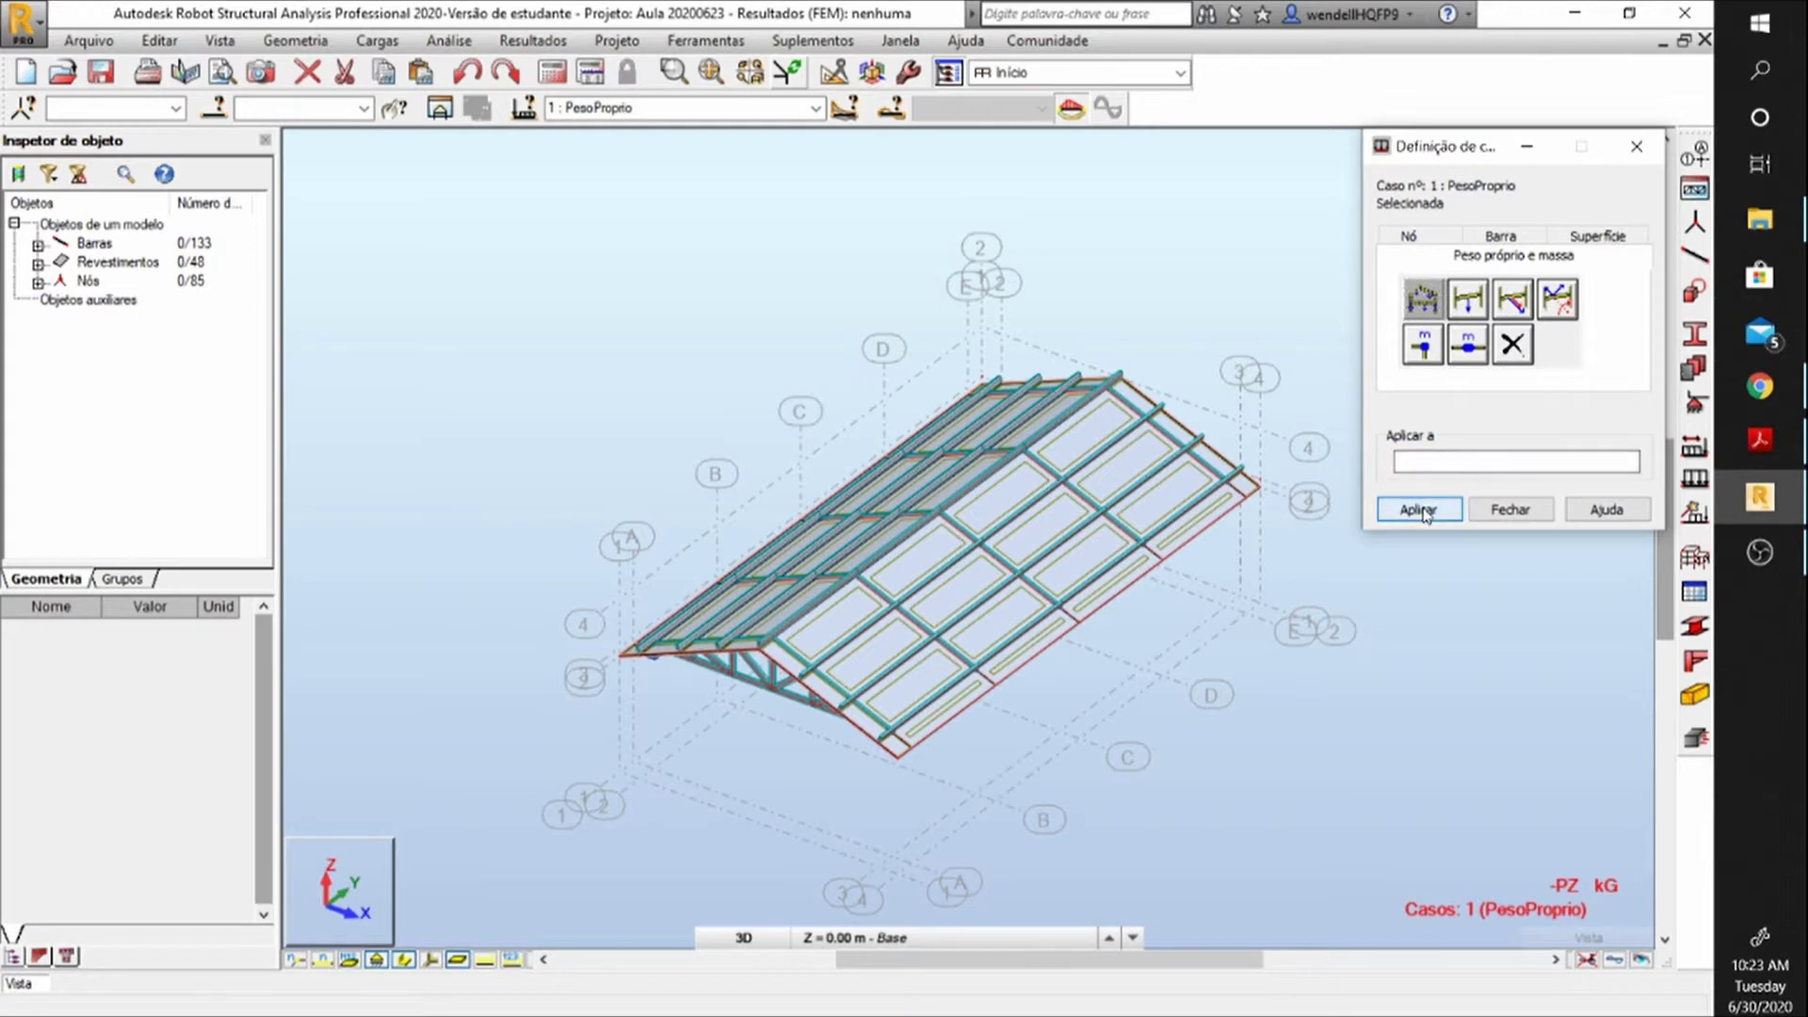
left_click(1511, 509)
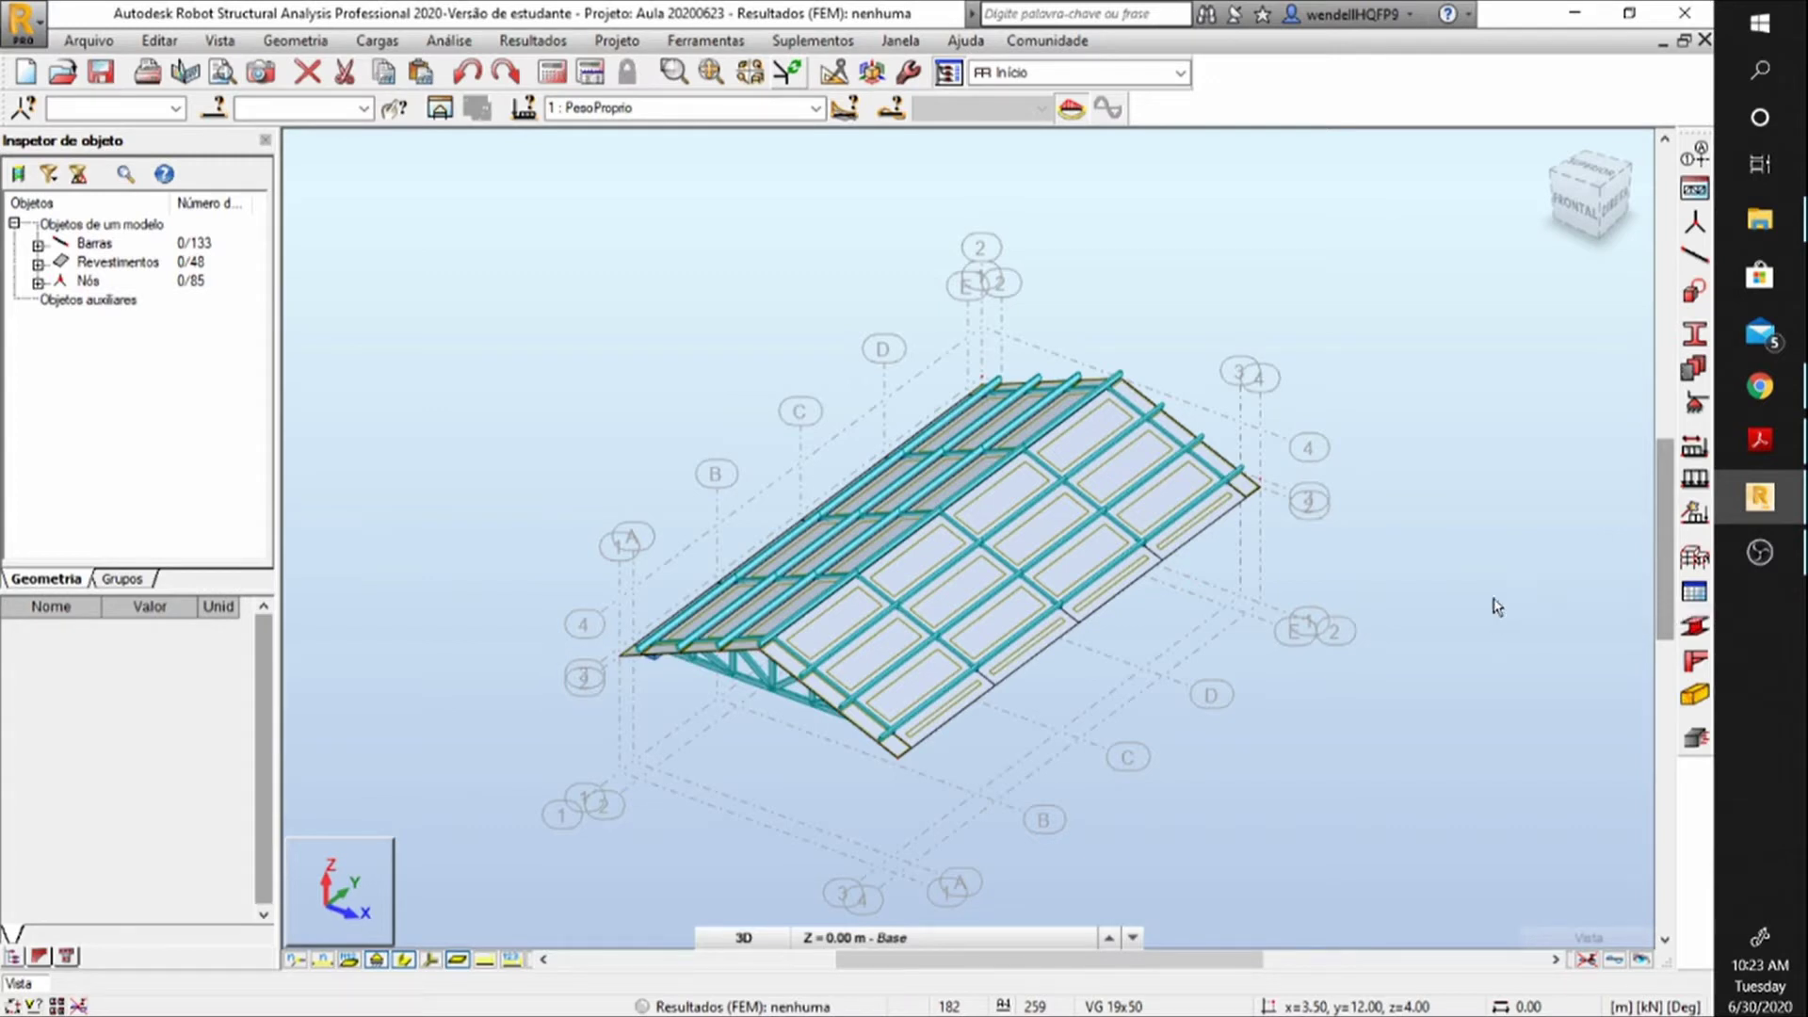
Show the load symbols on the model for the PesoProprio load case.
left_click(490, 968)
left_click(816, 108)
left_click(736, 140)
scroll(737, 111, "up", 1)
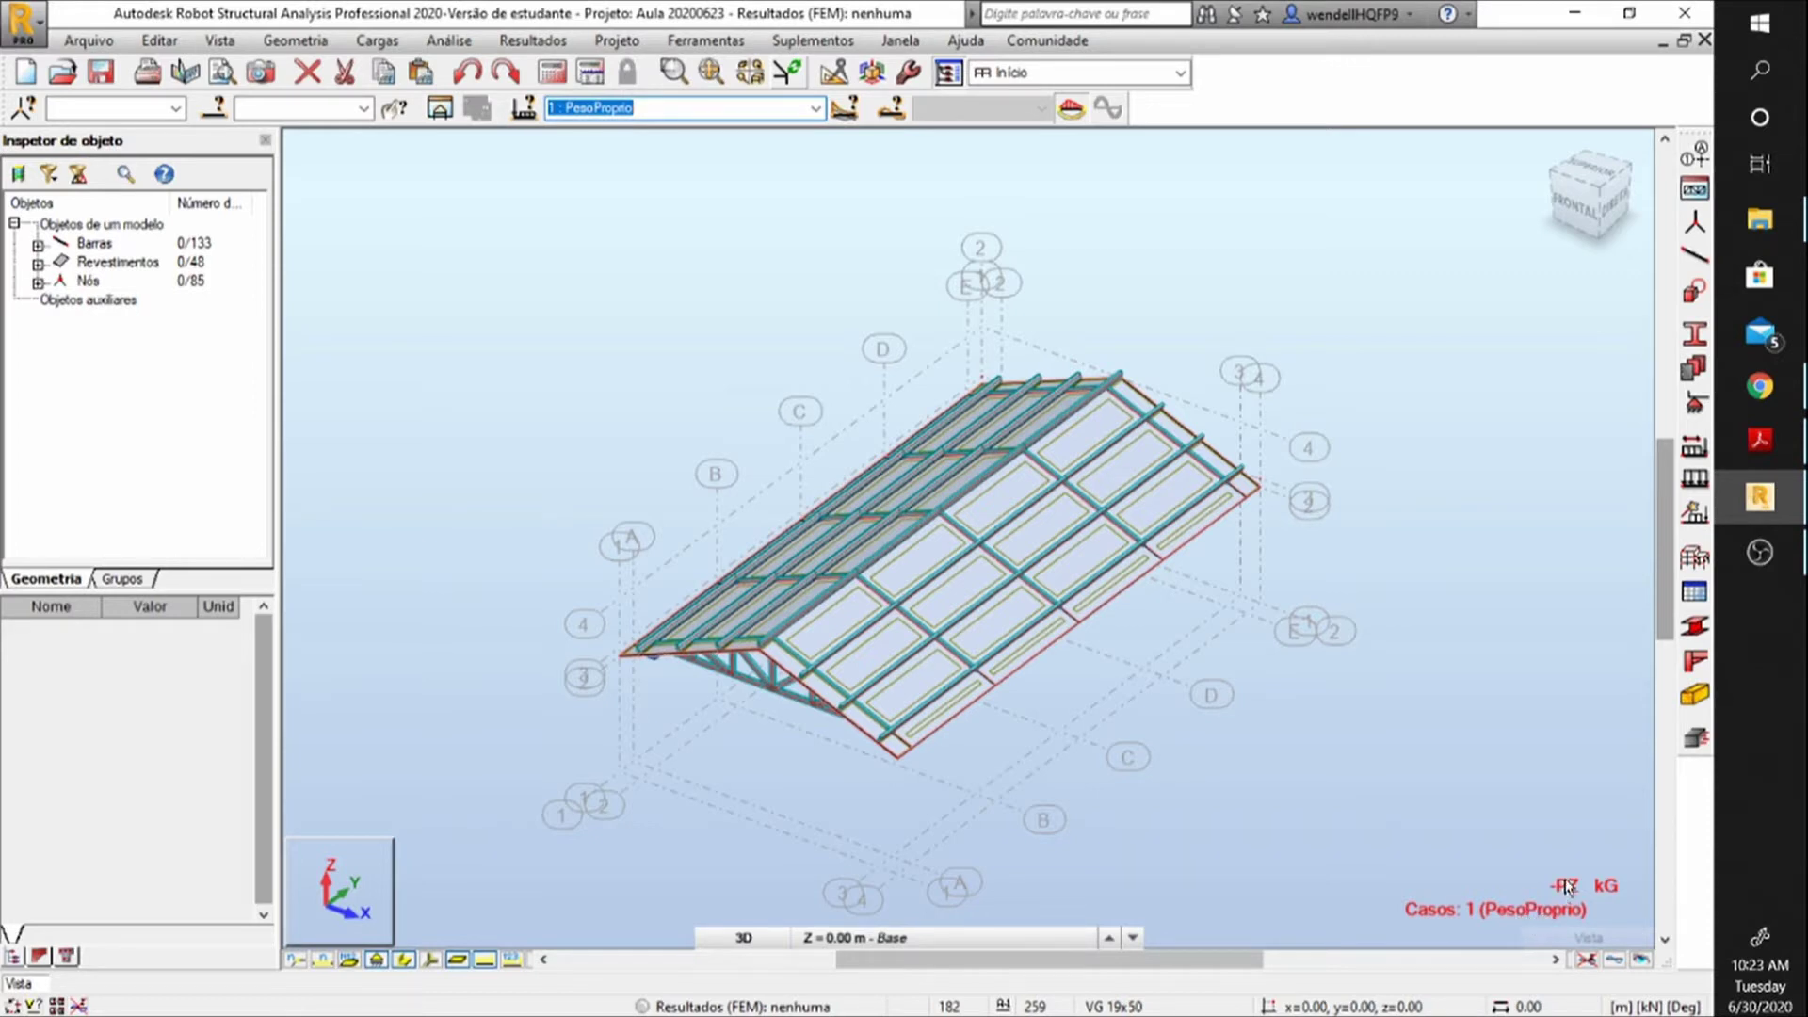
Make PesoProprioTRC the active load case and define a uniform planar surface load of -0.7 kPa in global Z.
left_click(816, 109)
left_click(709, 146)
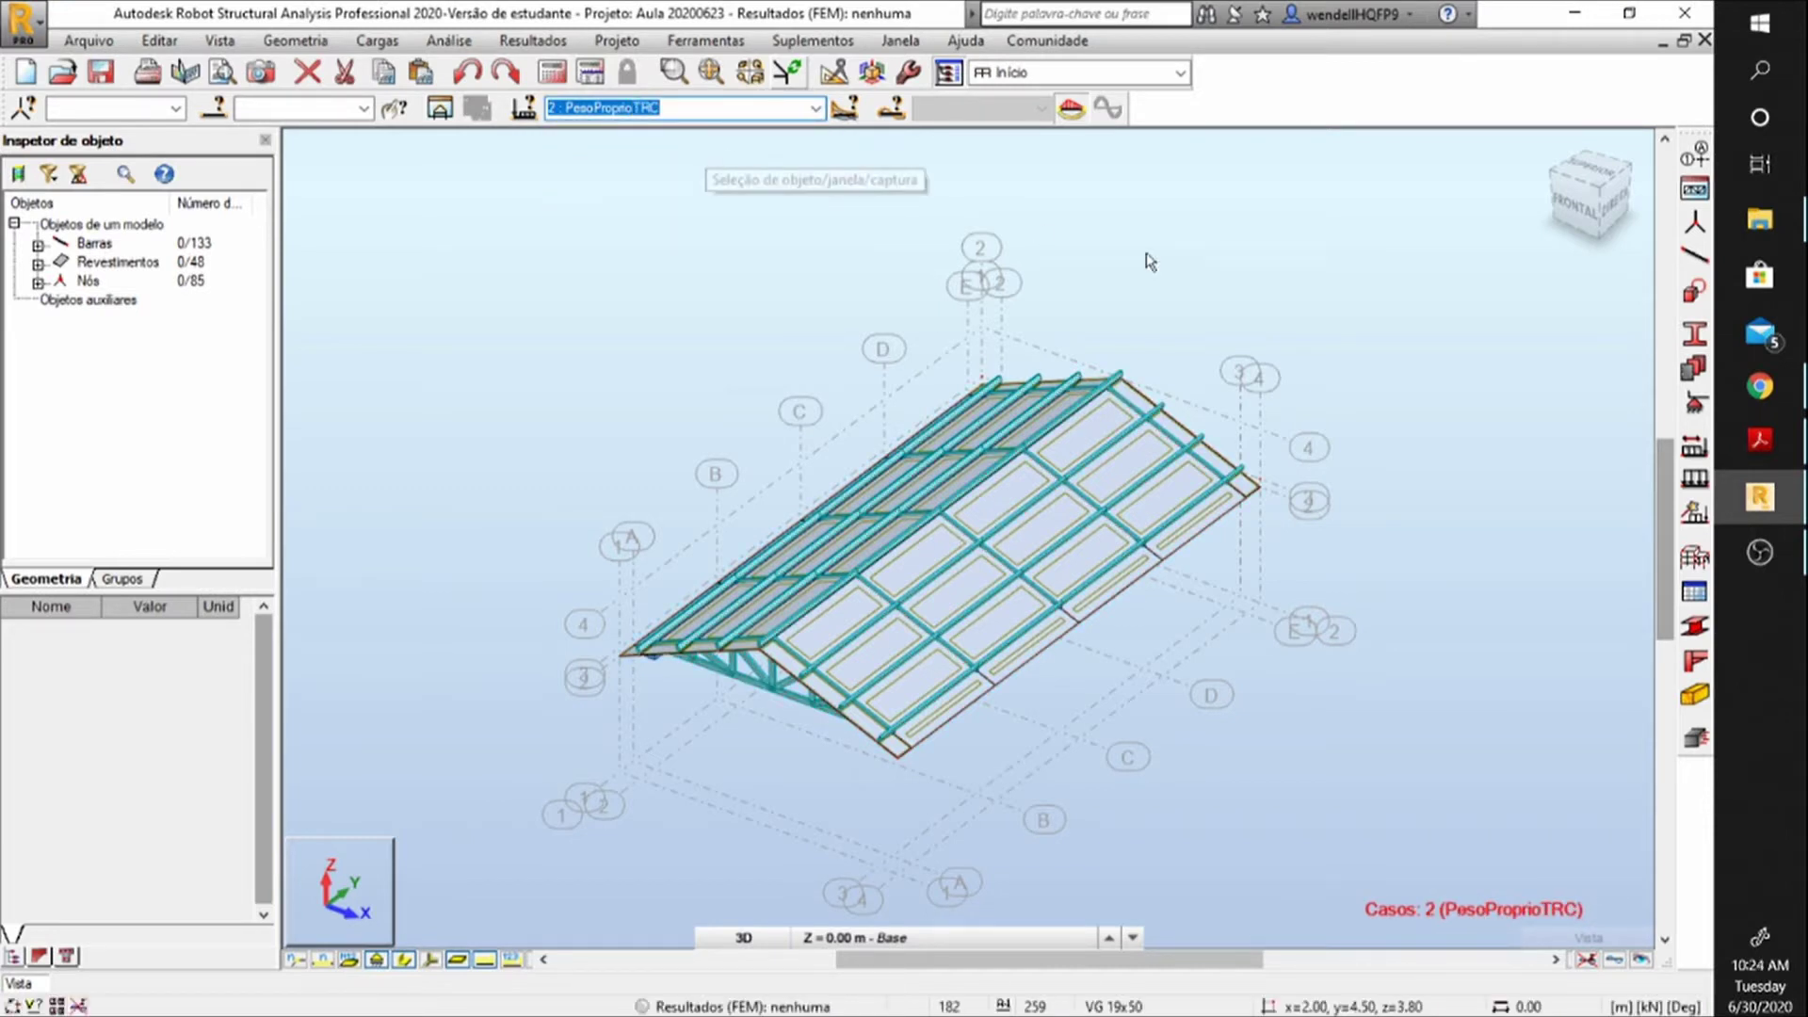
left_click(1695, 485)
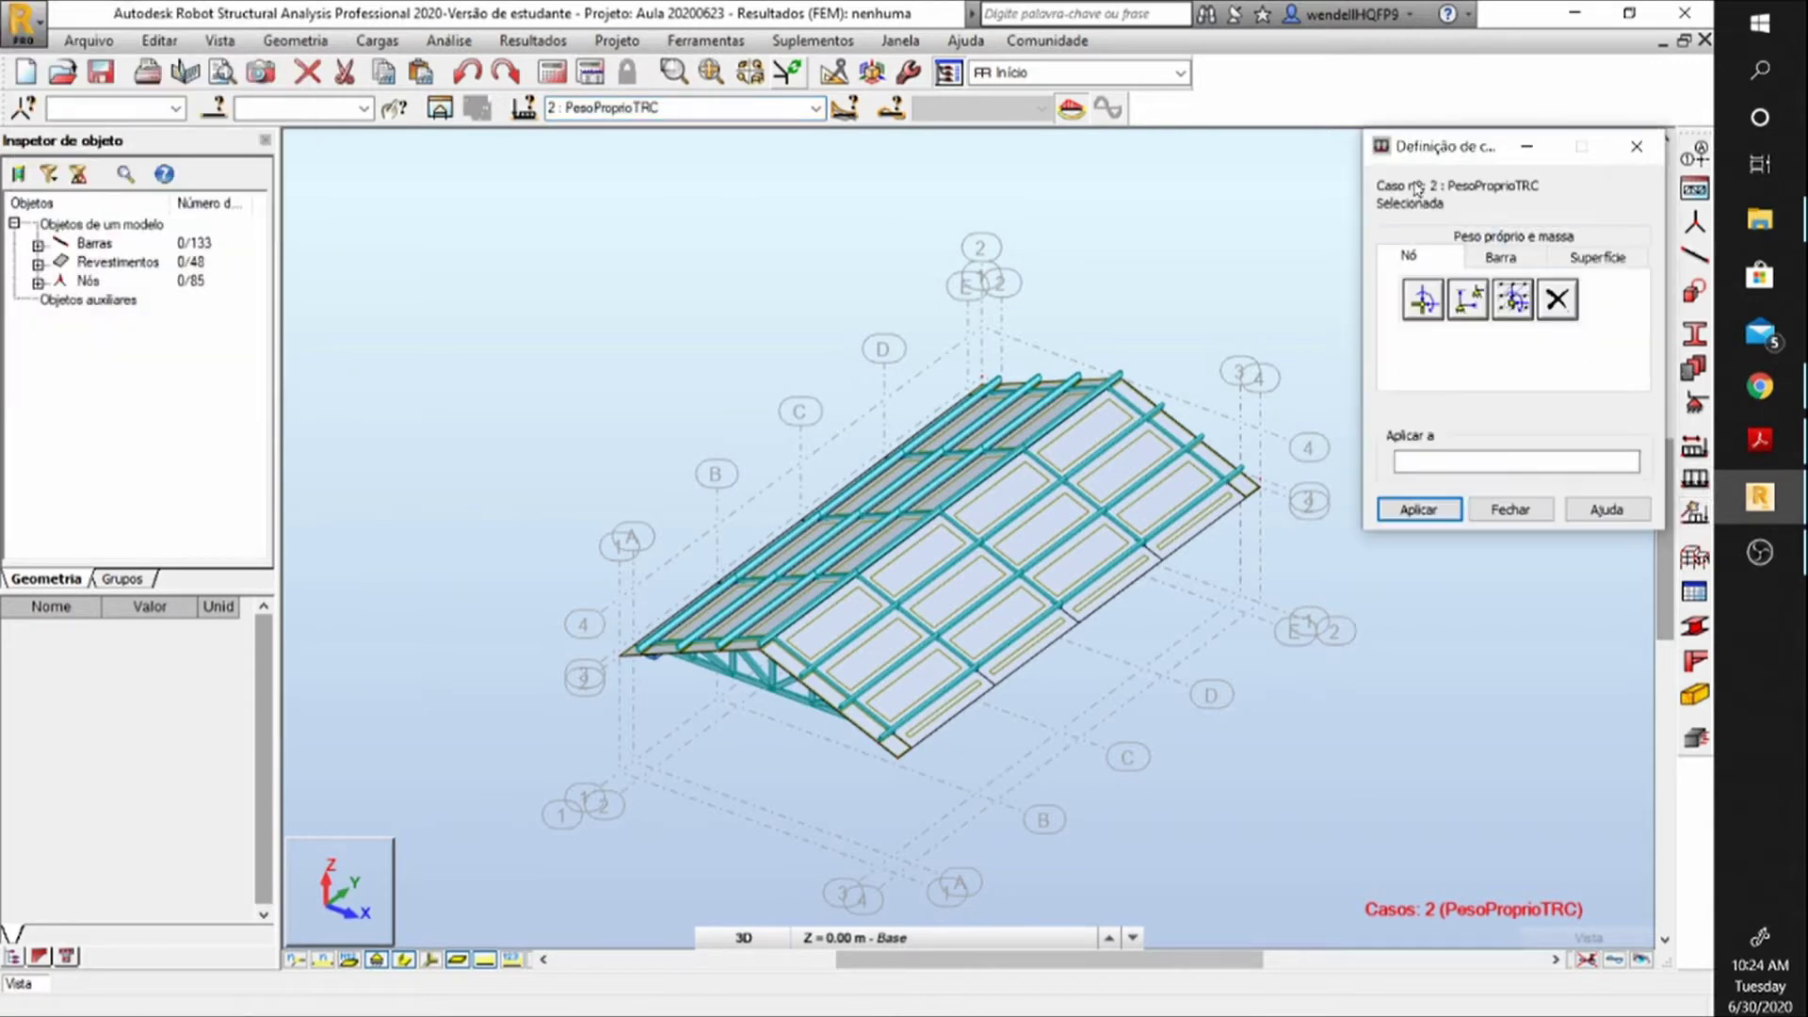
left_click(1580, 262)
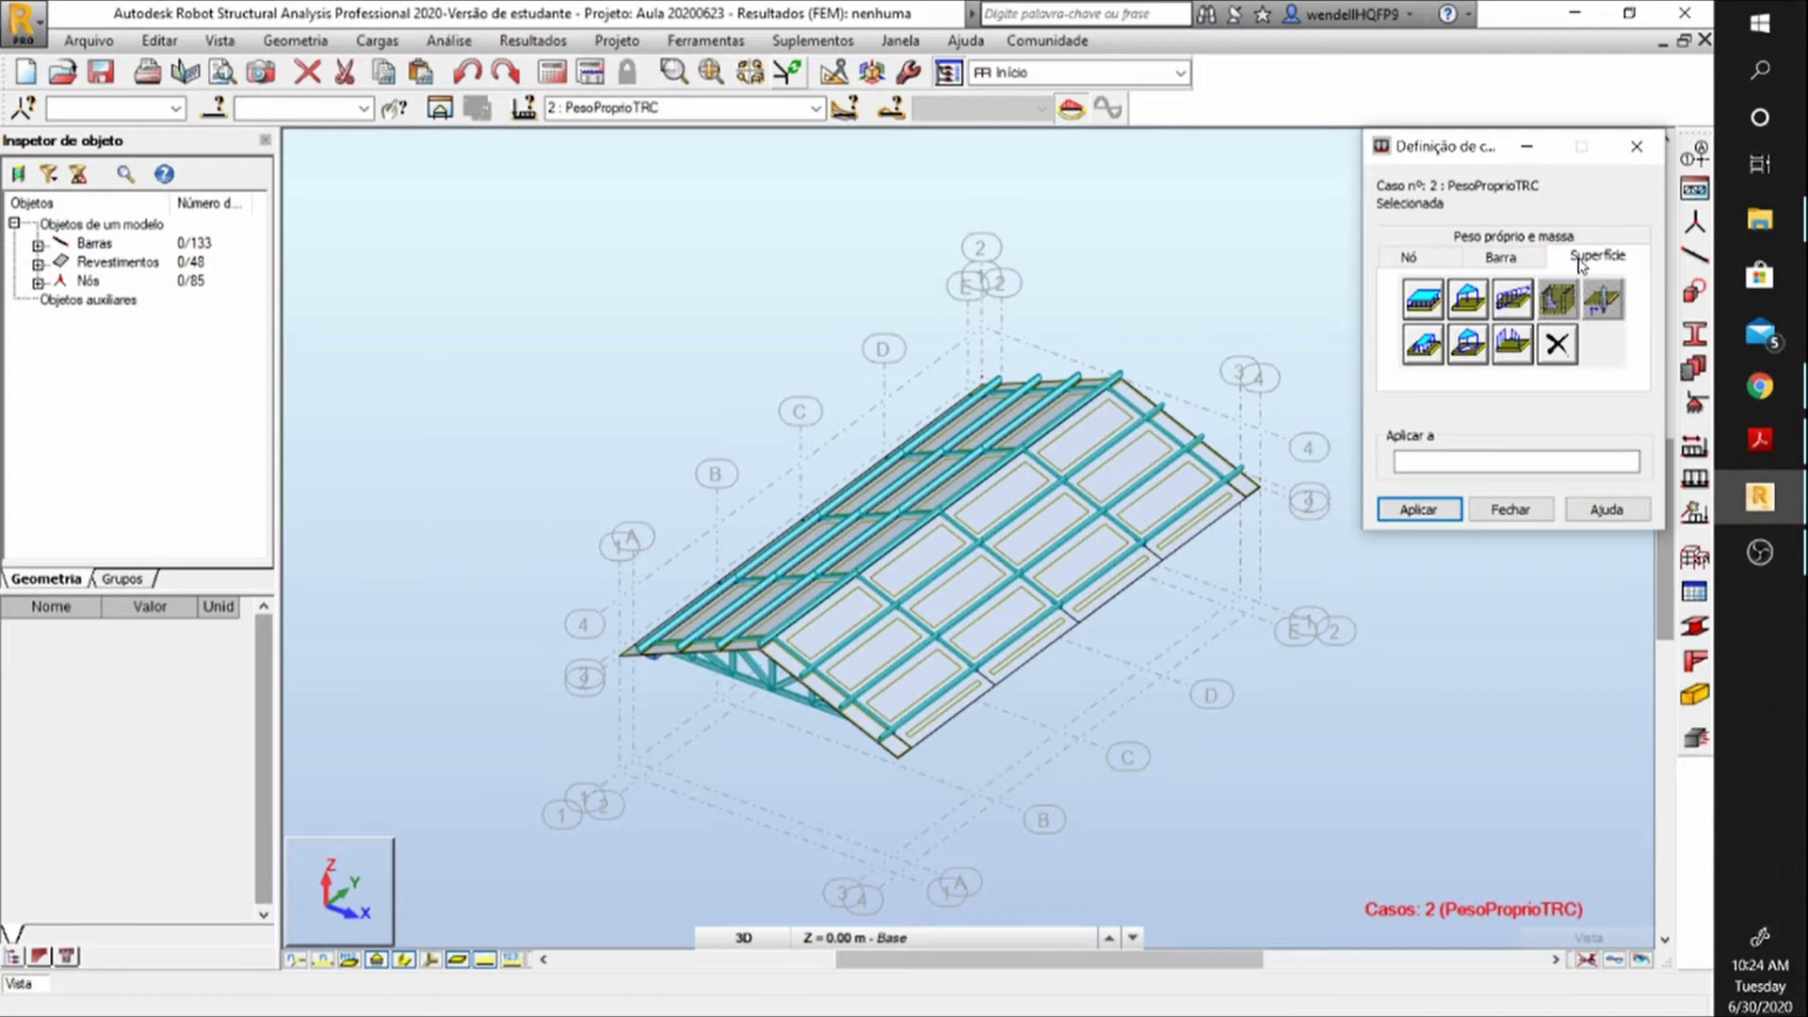
left_click(1423, 300)
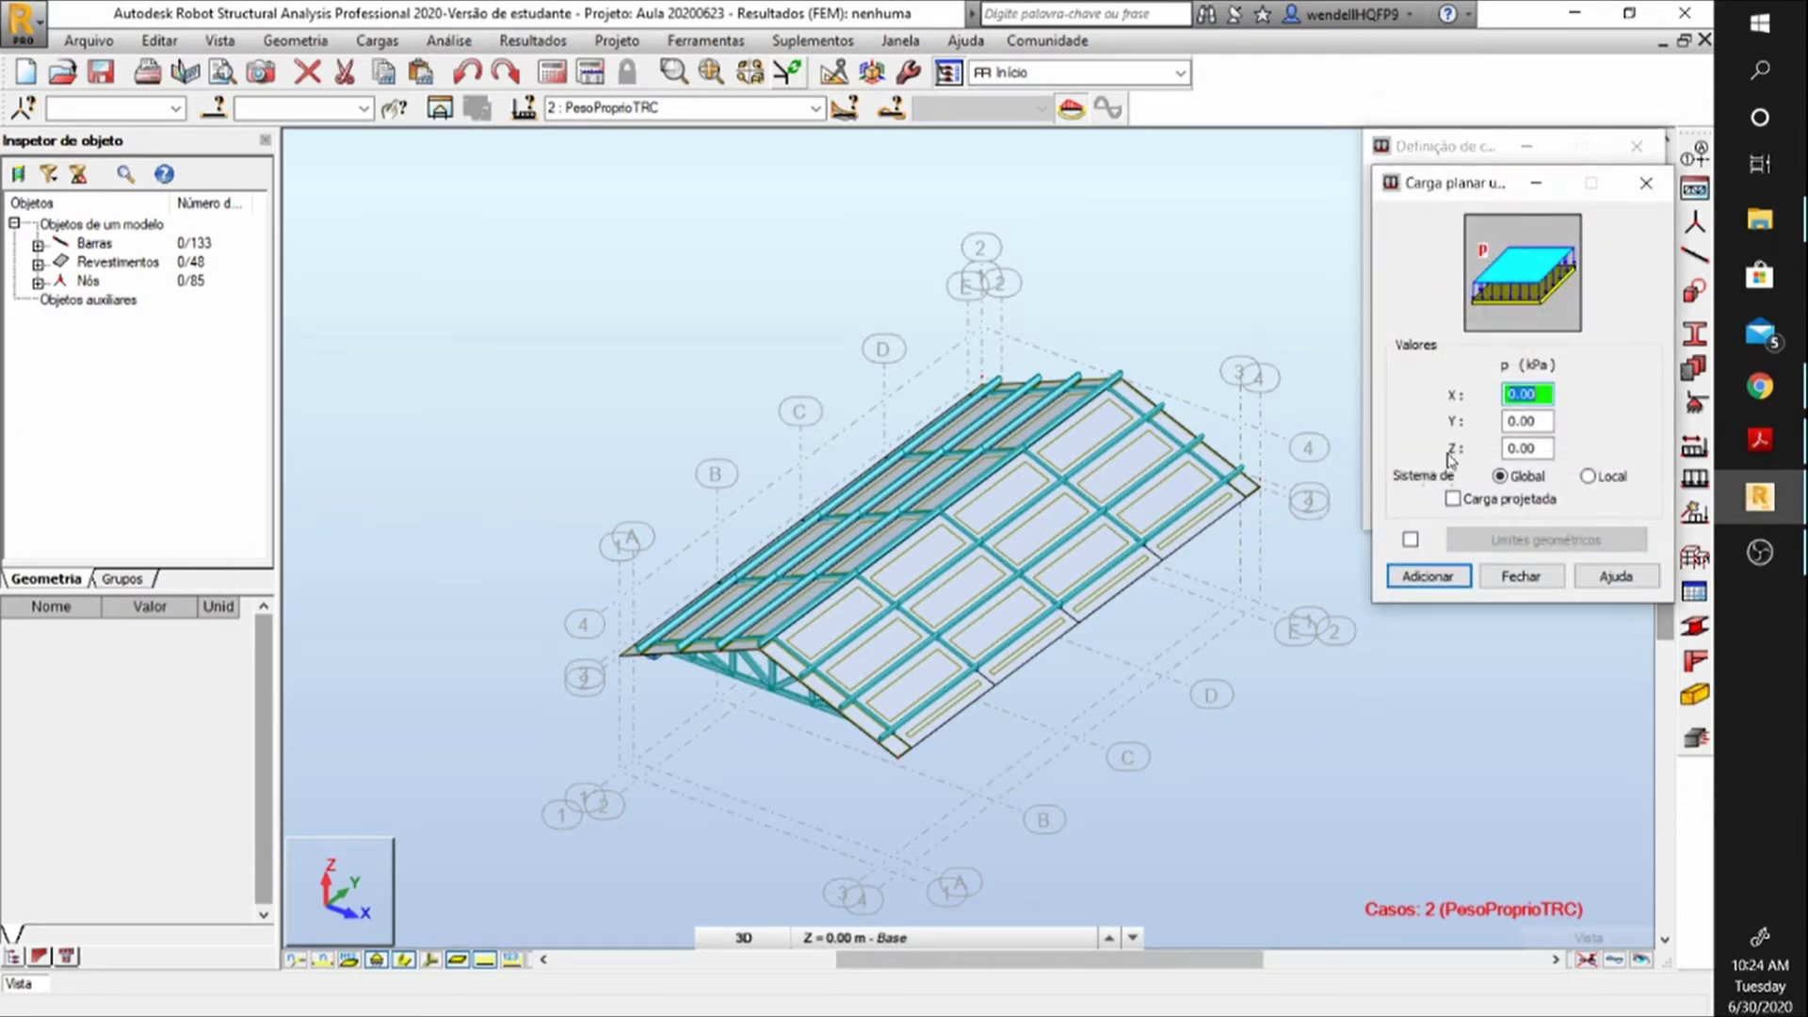
left_click(1508, 449)
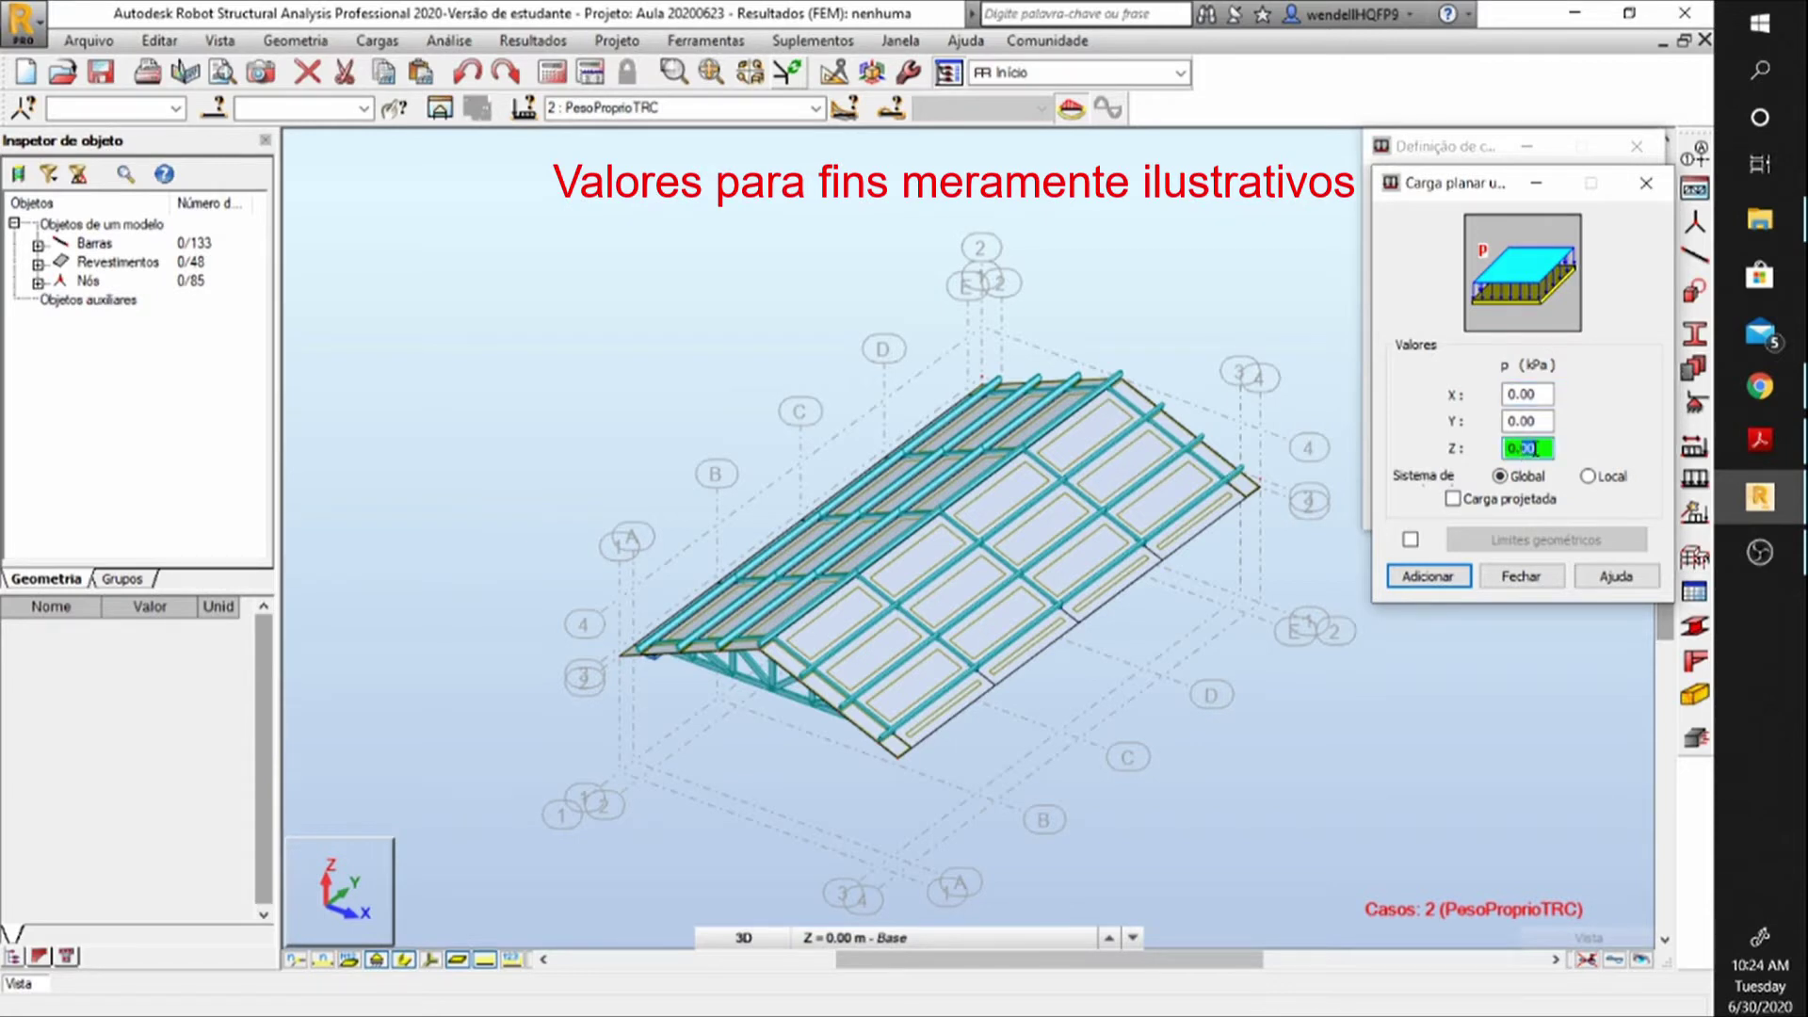
type("-")
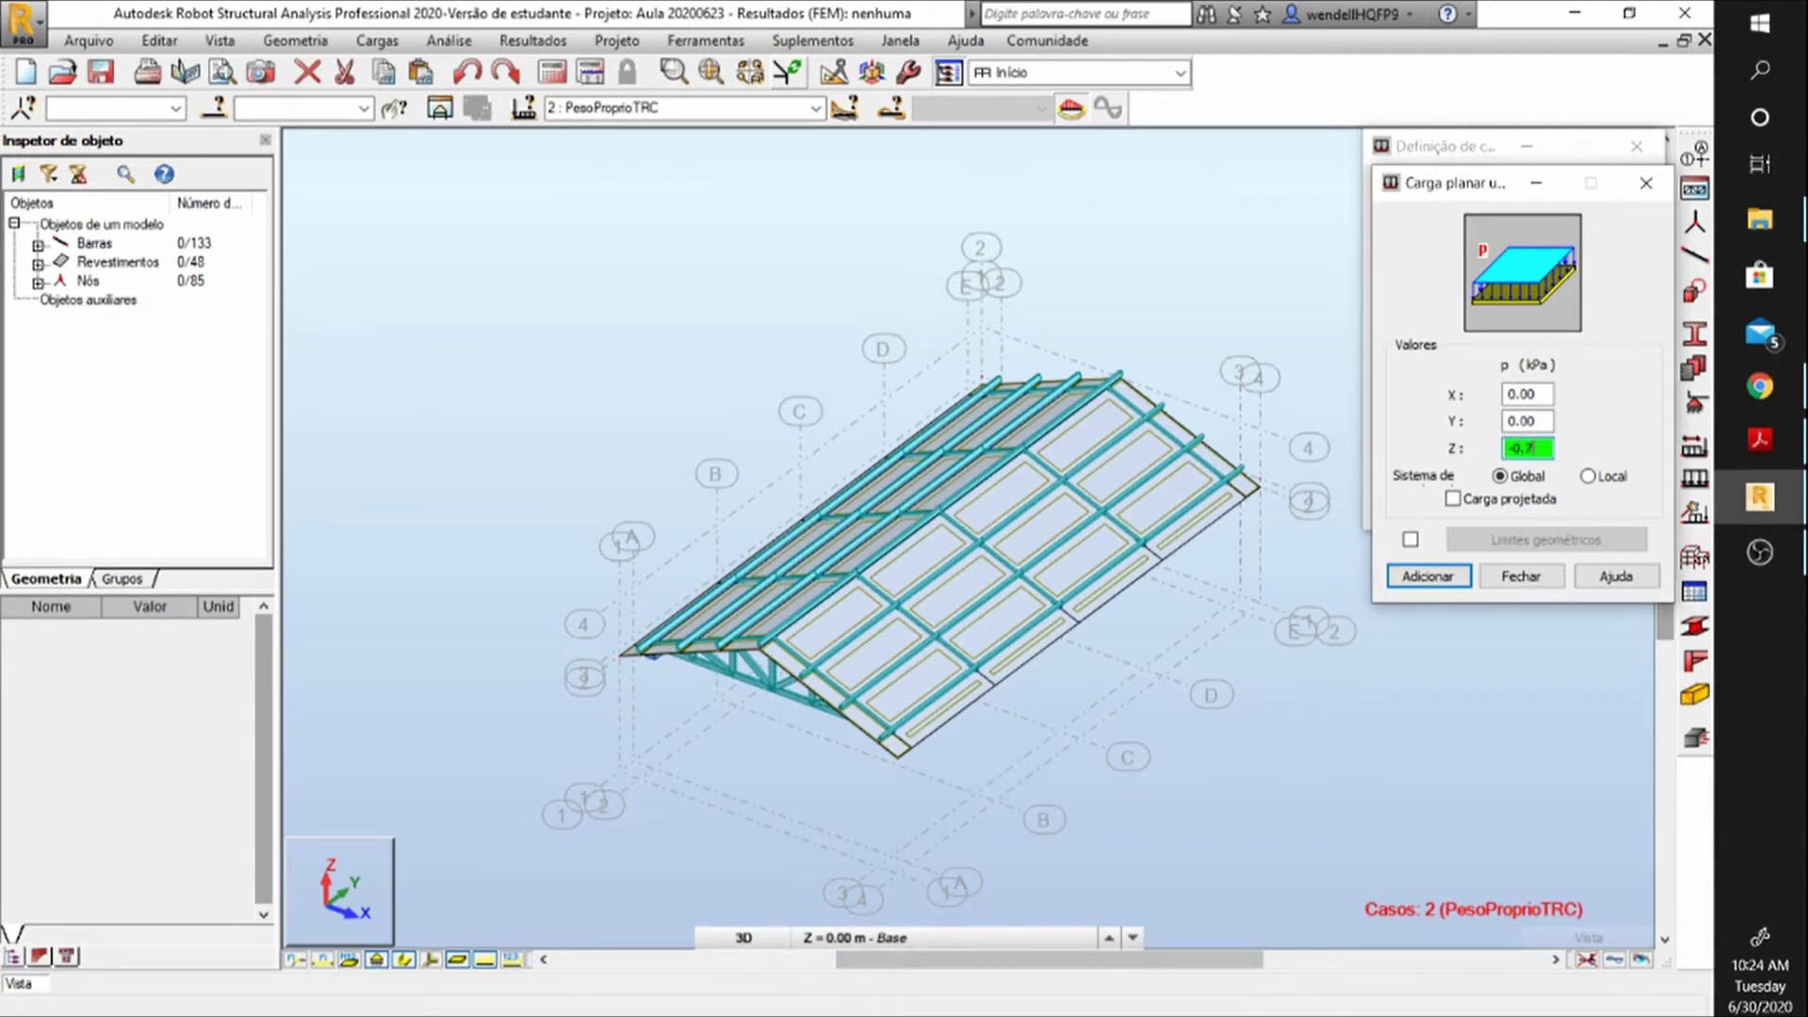
left_click(1450, 582)
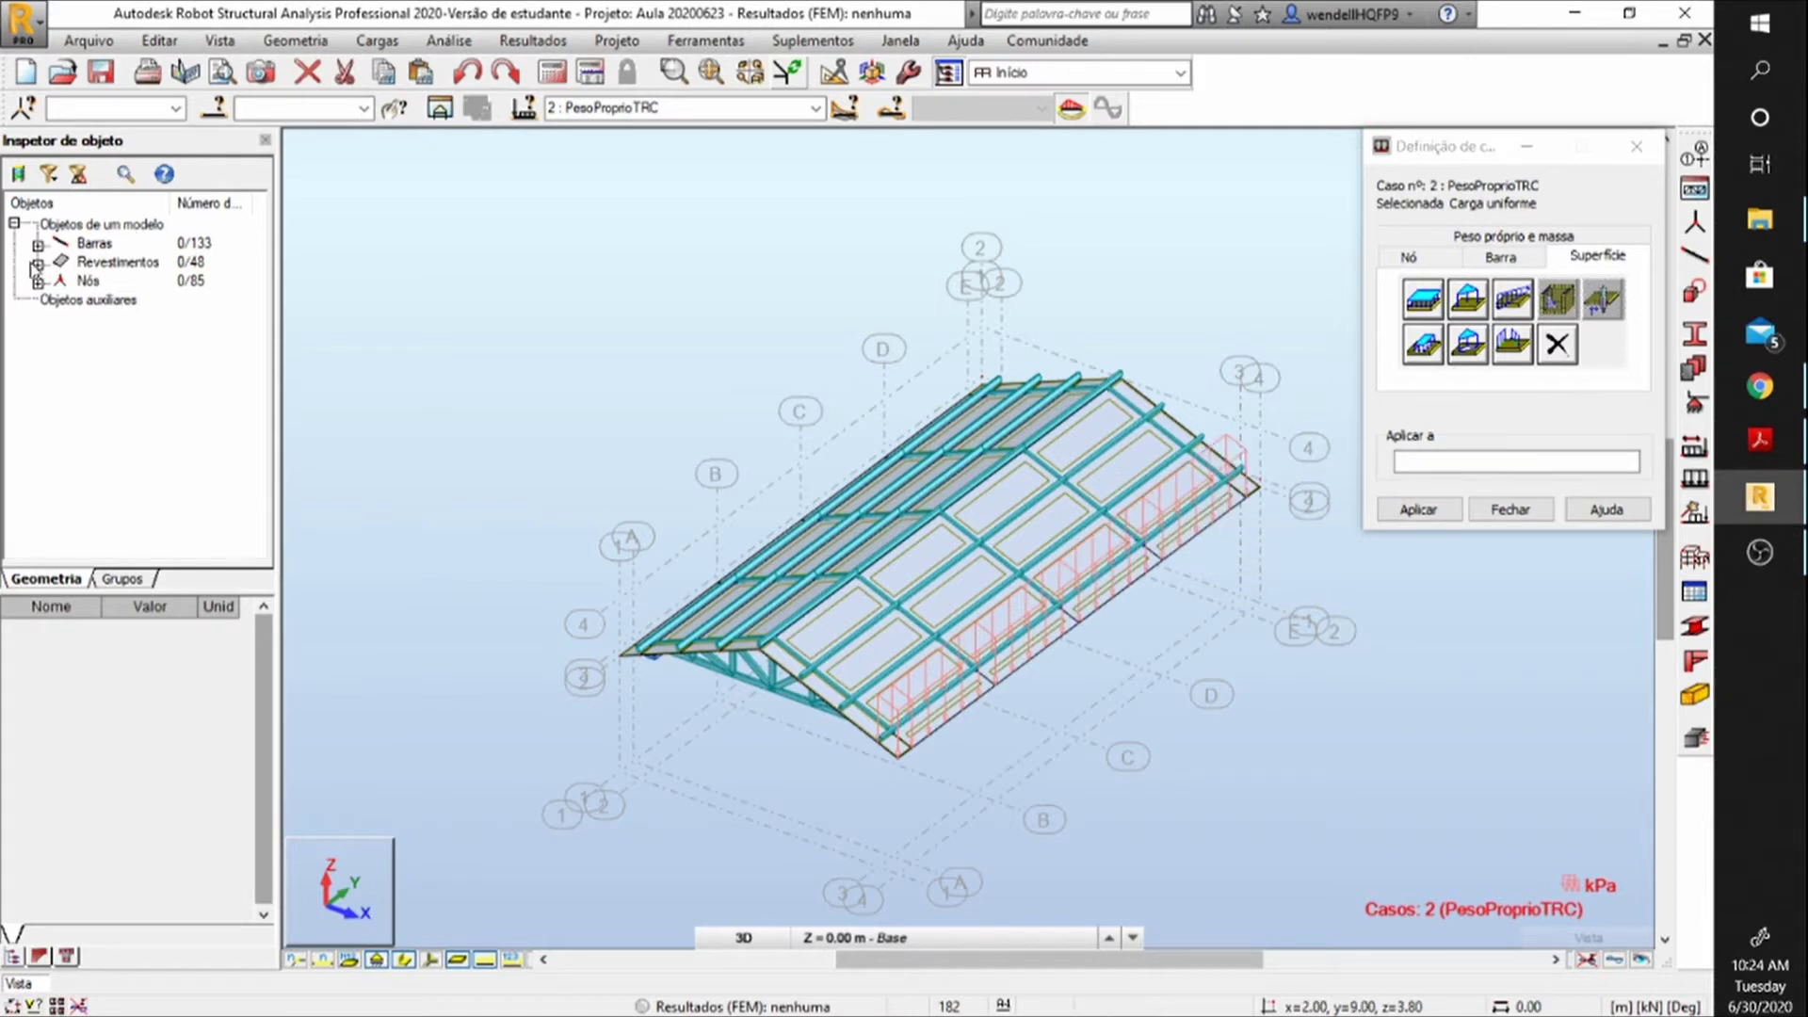
Apply the defined uniform load to all roof claddings (Revestimentos) of the model and finish the load definition.
left_click(38, 262)
left_click(107, 285)
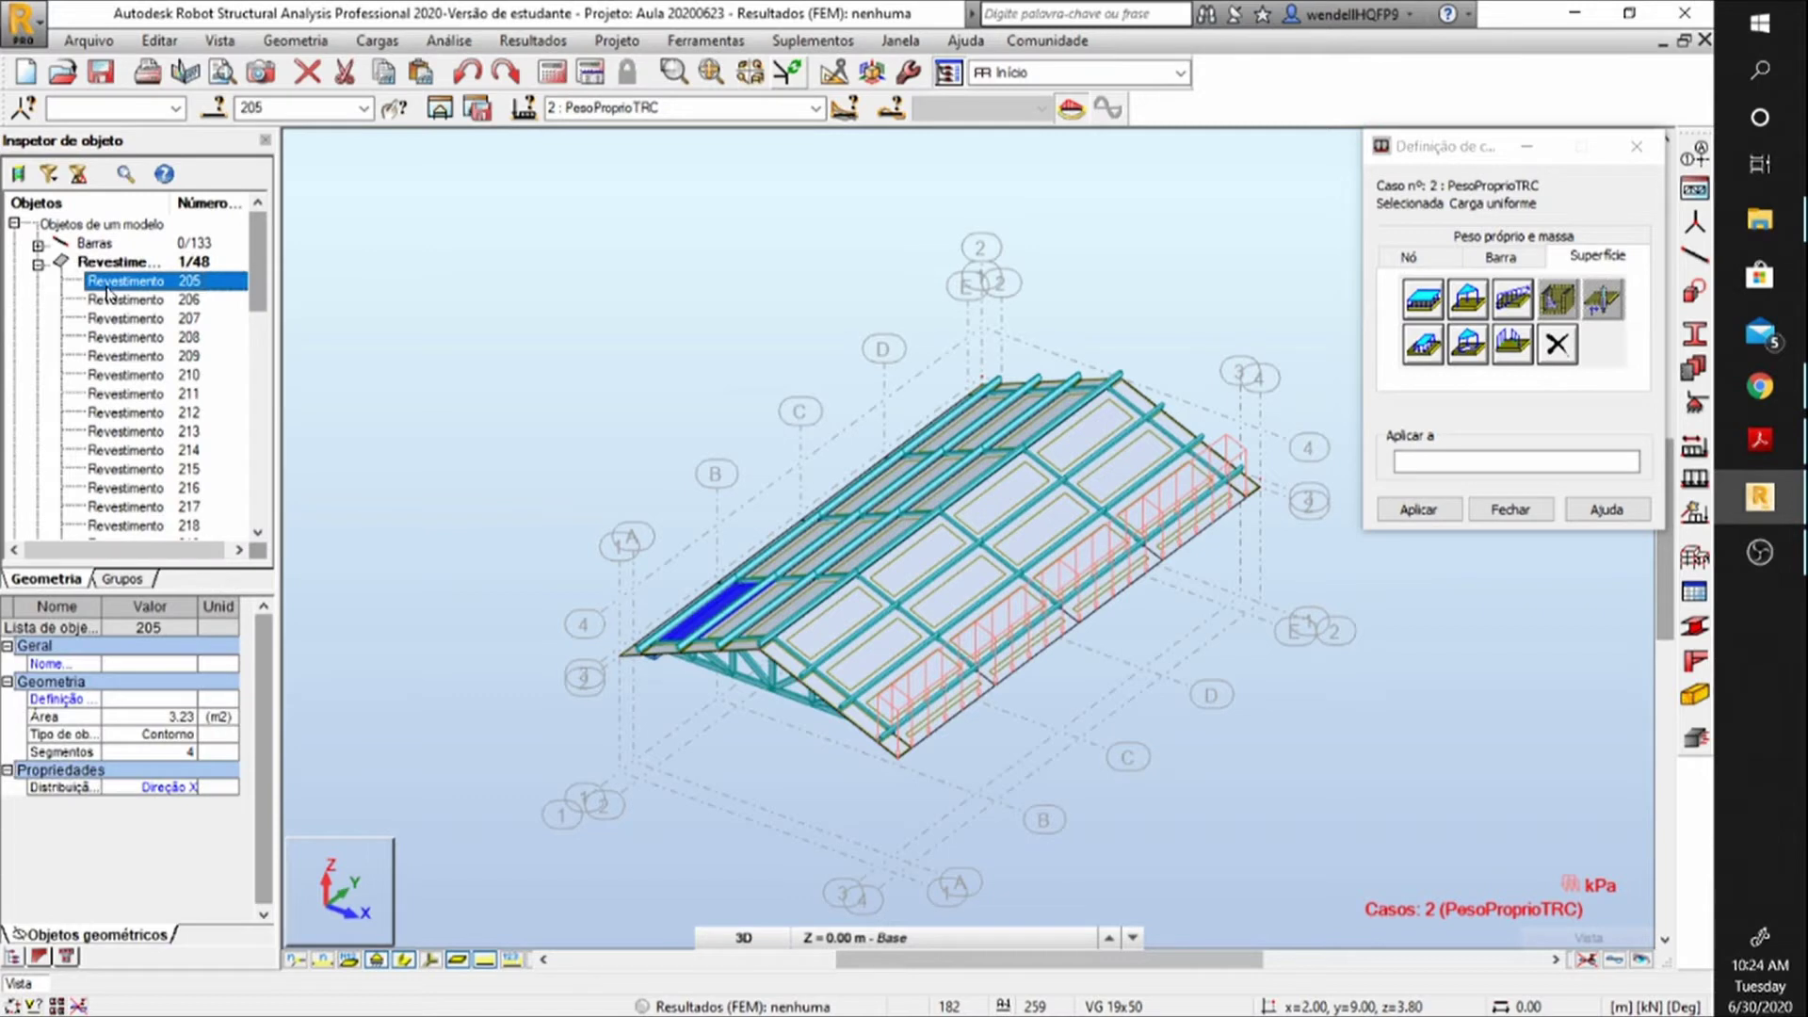
key("shift+Down")
key("shift+Down")
key("shift+Down")
key("shift+Down")
key("shift+Down")
key("shift+Down")
key("shift+Down")
key("shift+Down")
key("shift+Down")
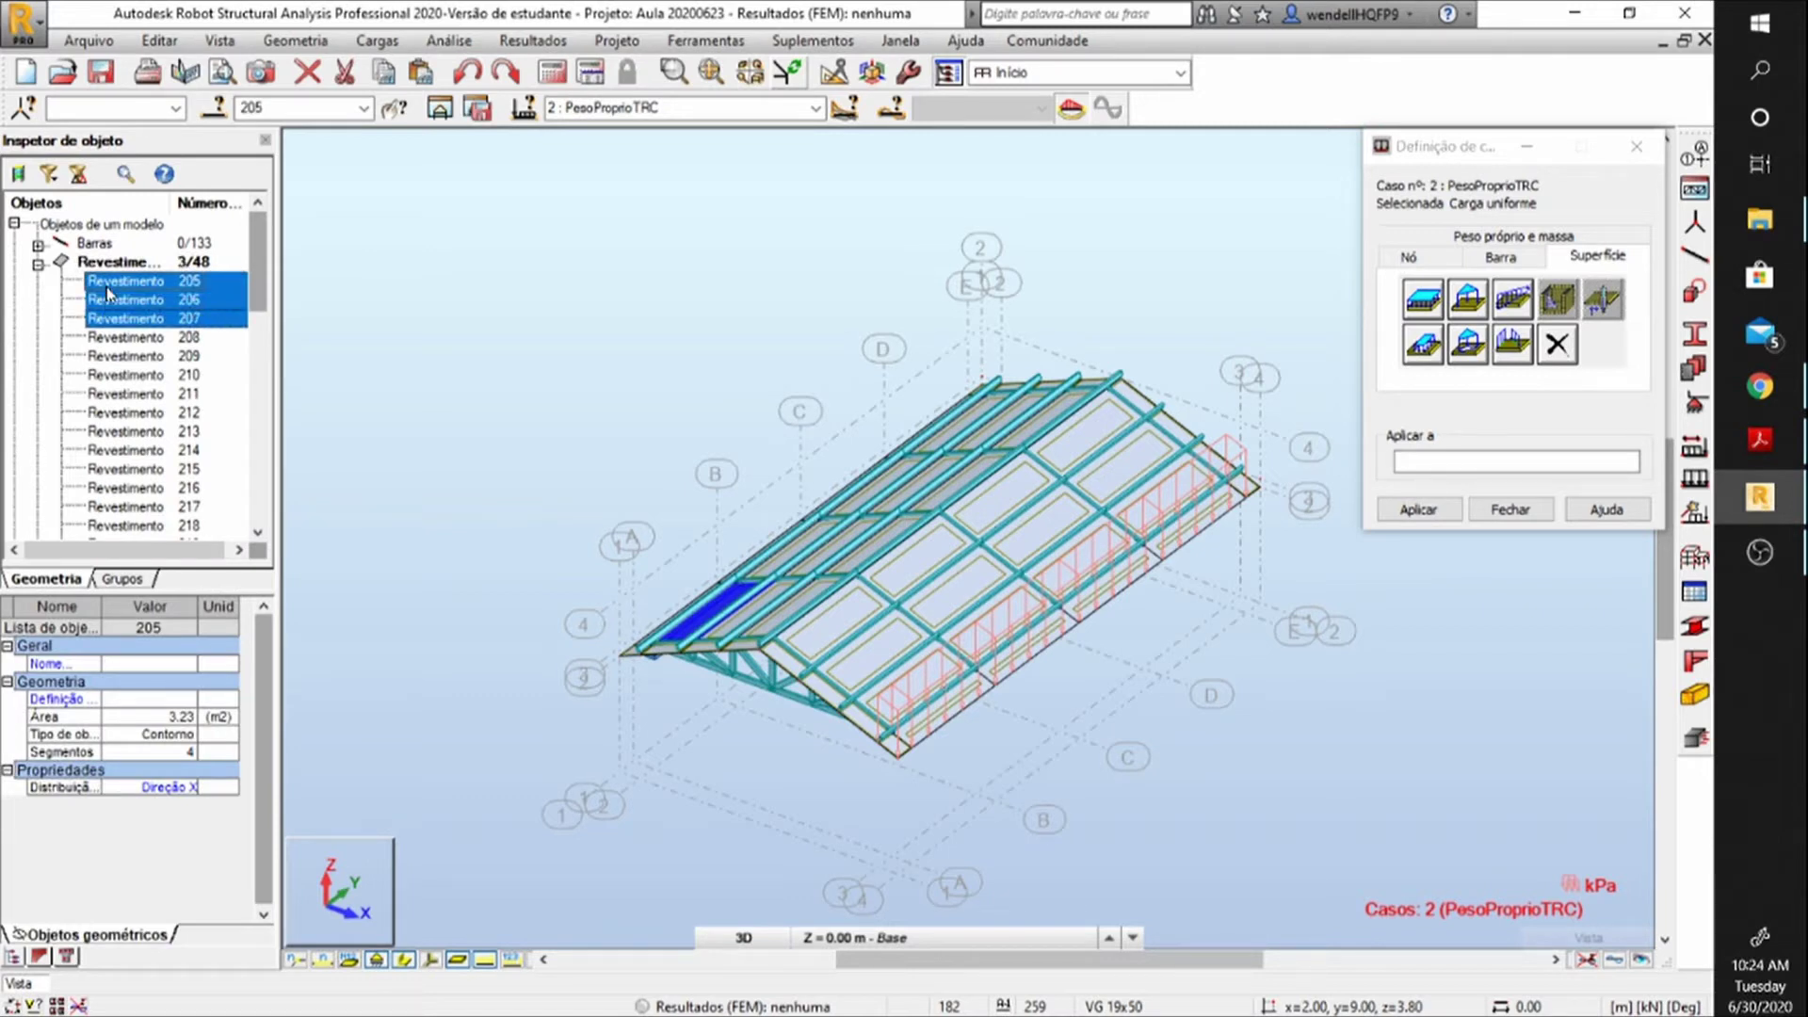
key("shift+Down")
key("shift+Down")
key("shift+Down")
key("shift+Down")
key("shift+Down")
key("shift+Down")
key("shift+Down")
key("shift+Down")
key("shift+Down")
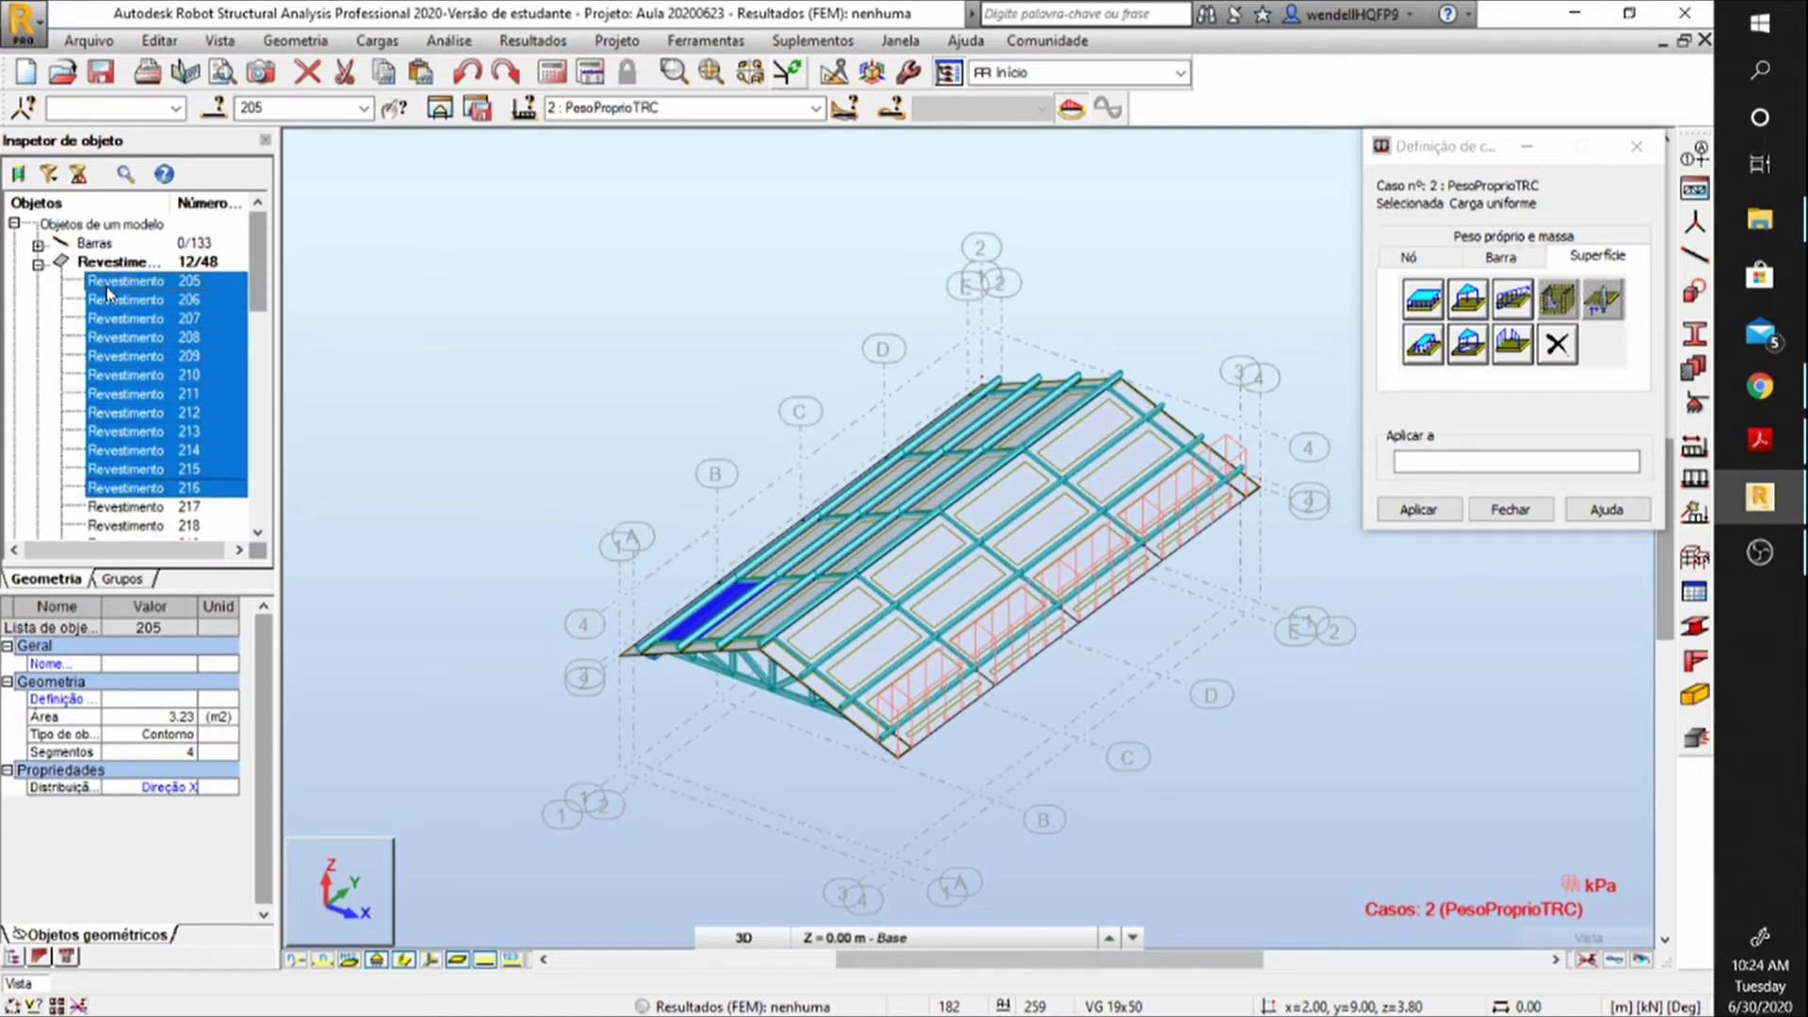
key("shift+Down")
key("shift+Down")
key("shift+Down")
key("shift+Down")
key("shift+Down")
key("shift+Down")
key("shift+Down")
key("shift+Down")
key("shift+Down")
key("shift+Down")
key("shift+Down")
key("shift+Down")
key("shift+Down")
key("shift+Down")
key("shift+Down")
key("shift+Down")
key("shift+Down")
key("shift+Down")
key("shift+Down")
key("shift+Down")
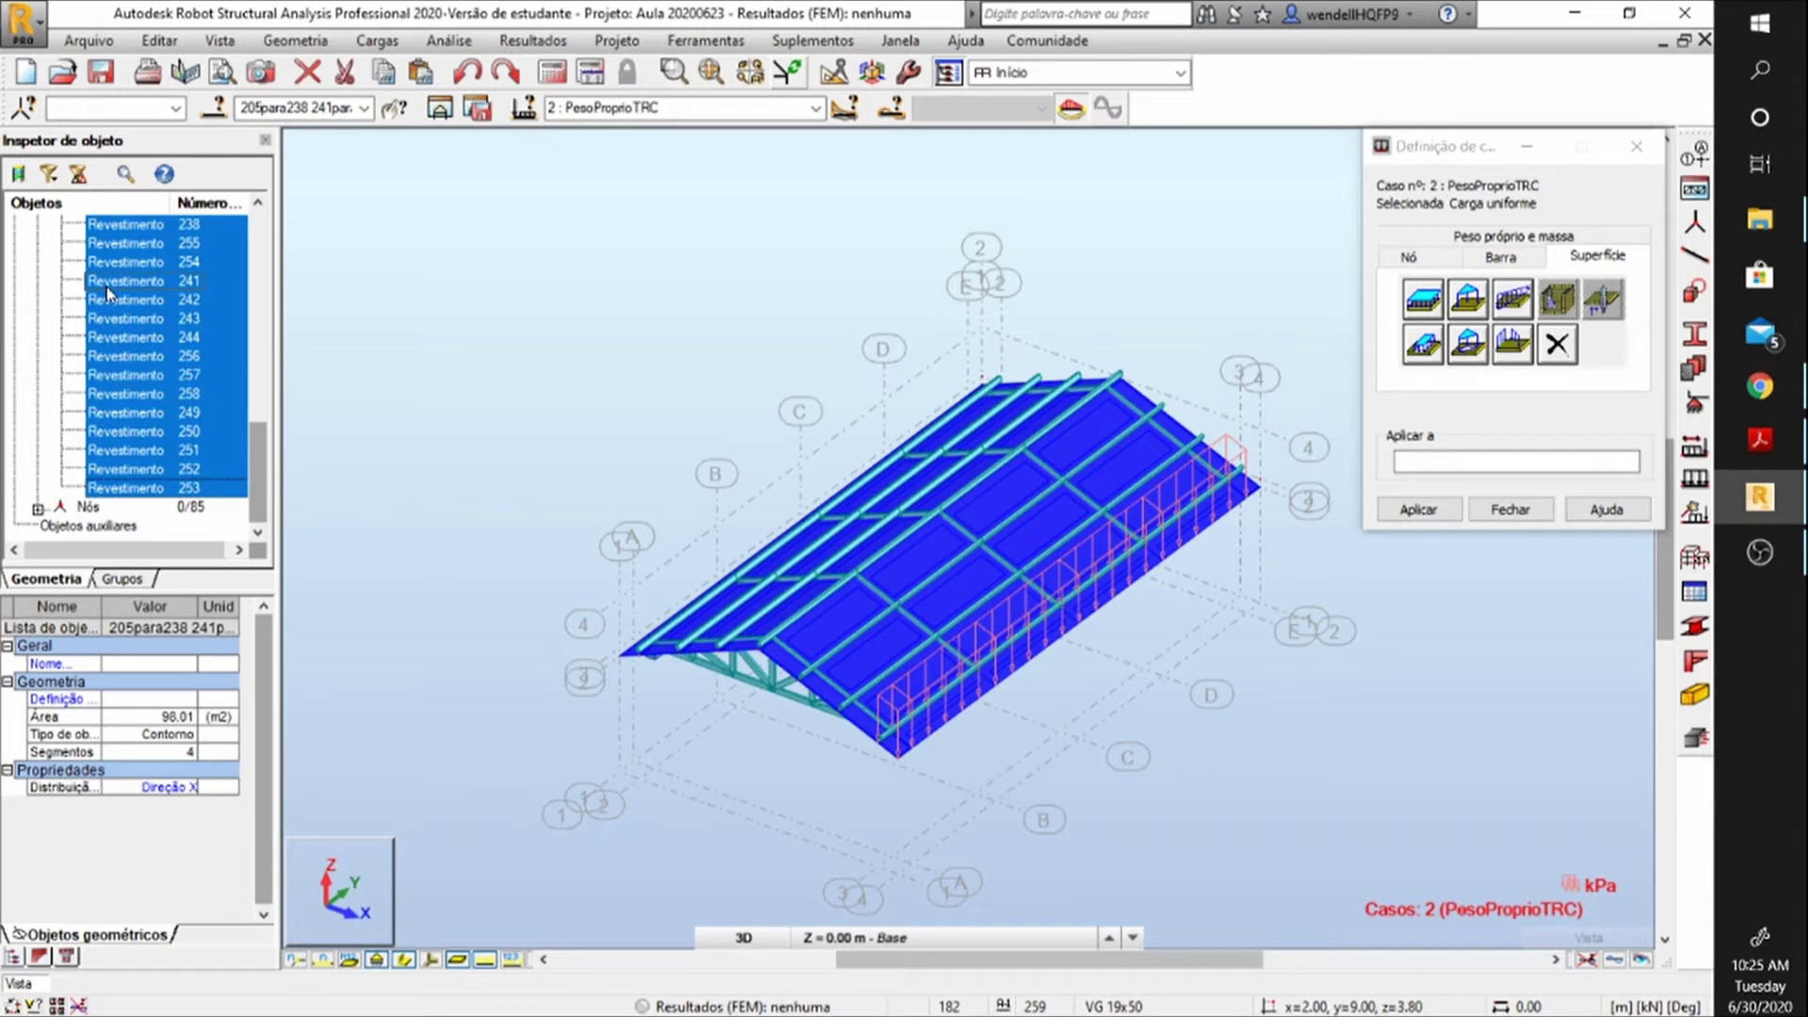
left_click(1418, 511)
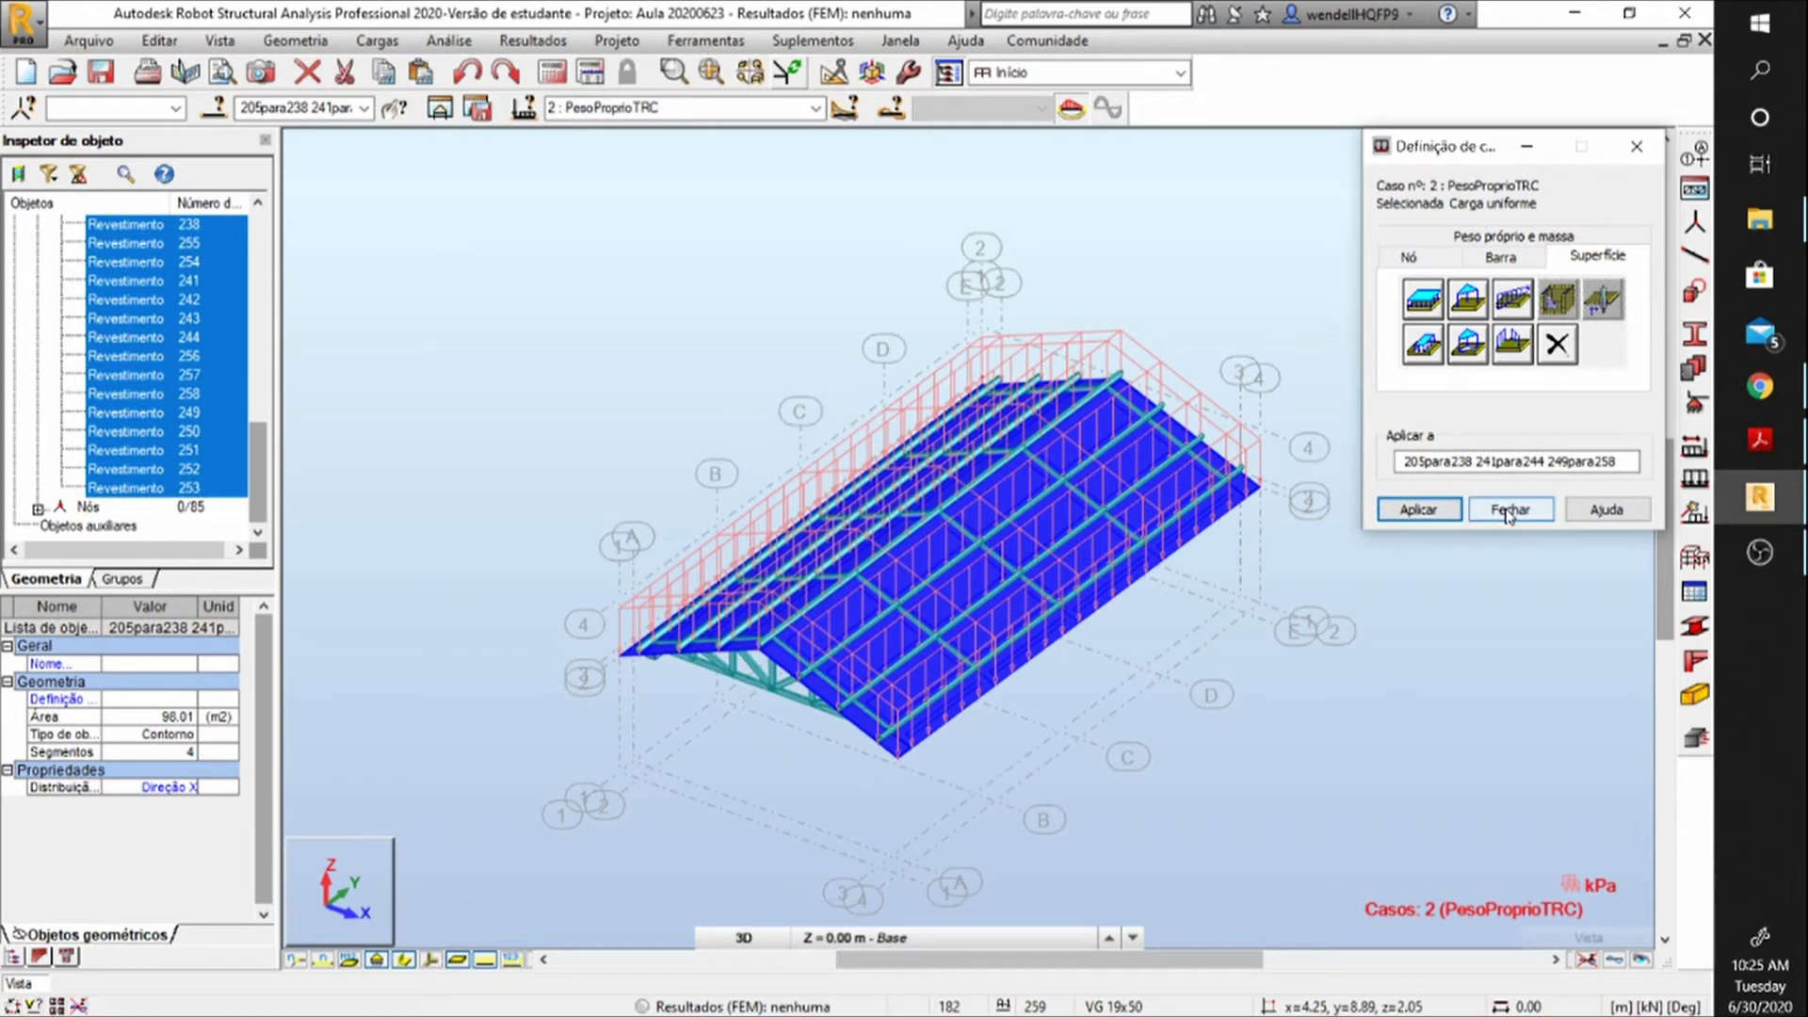
left_click(1510, 509)
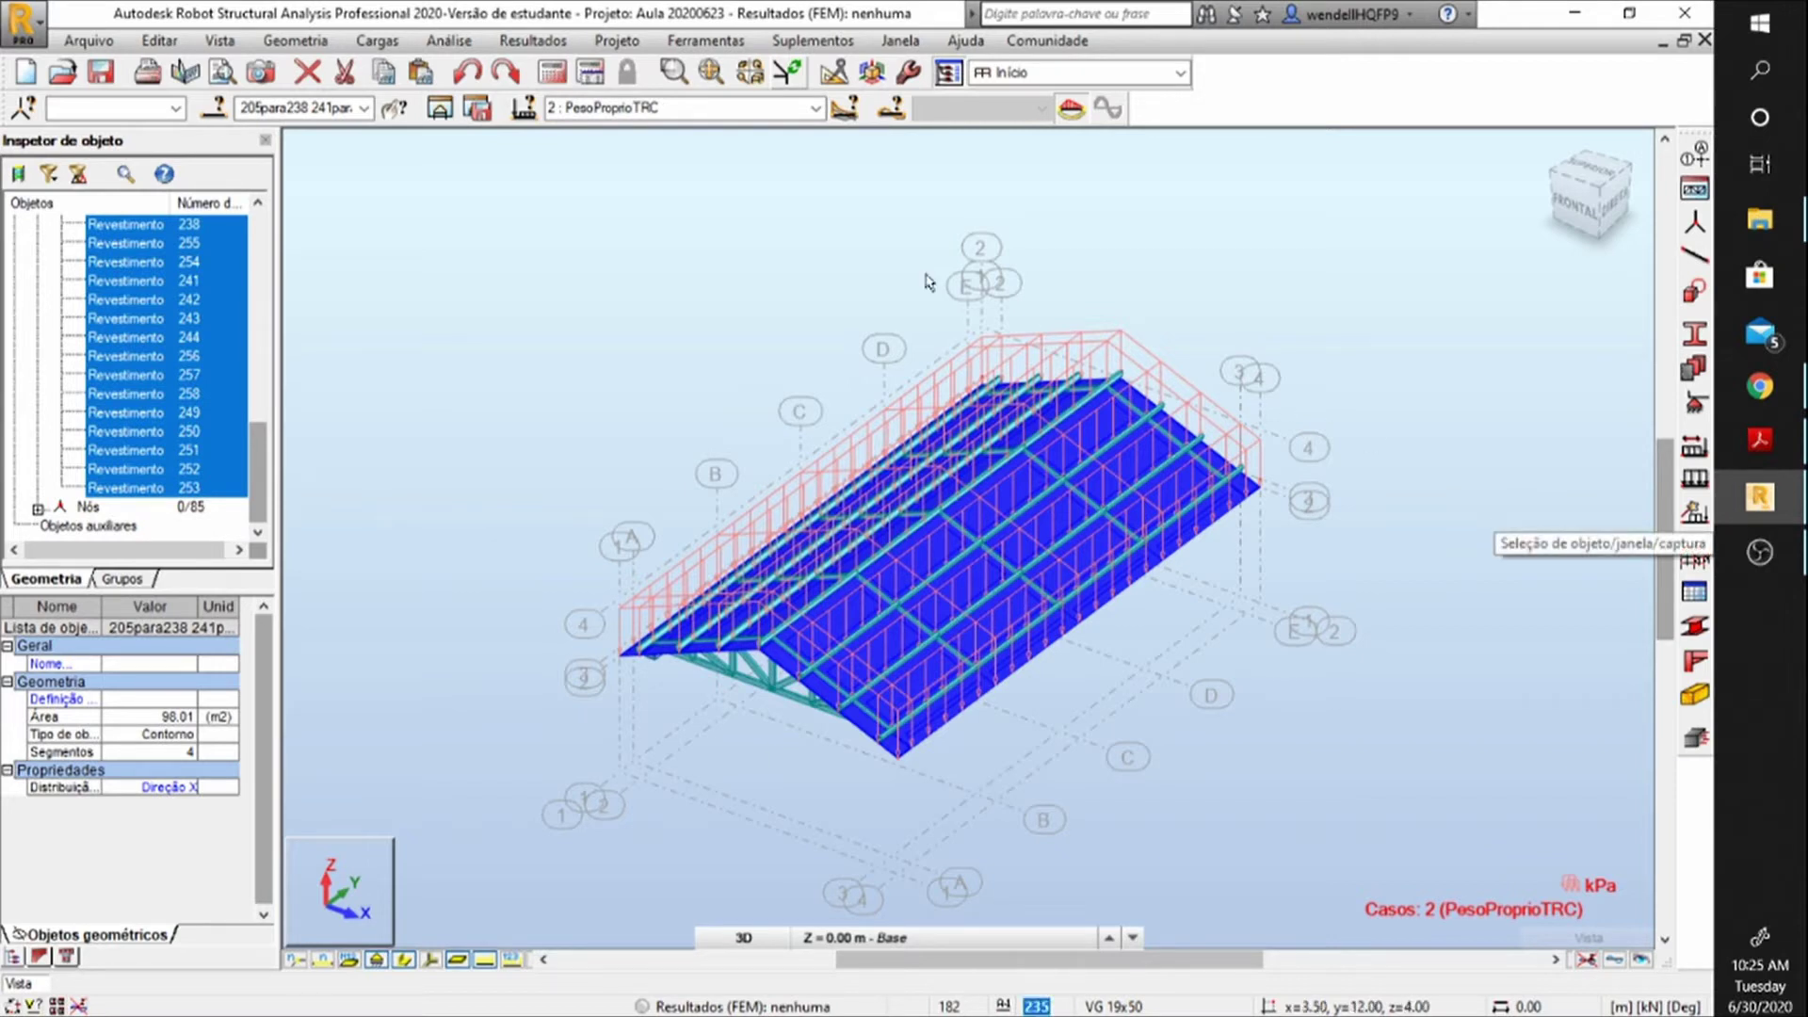
Make SobreCarga the active load case and apply a uniform planar load of -0.25 kPa in global Z to the selected roof claddings.
left_click(816, 109)
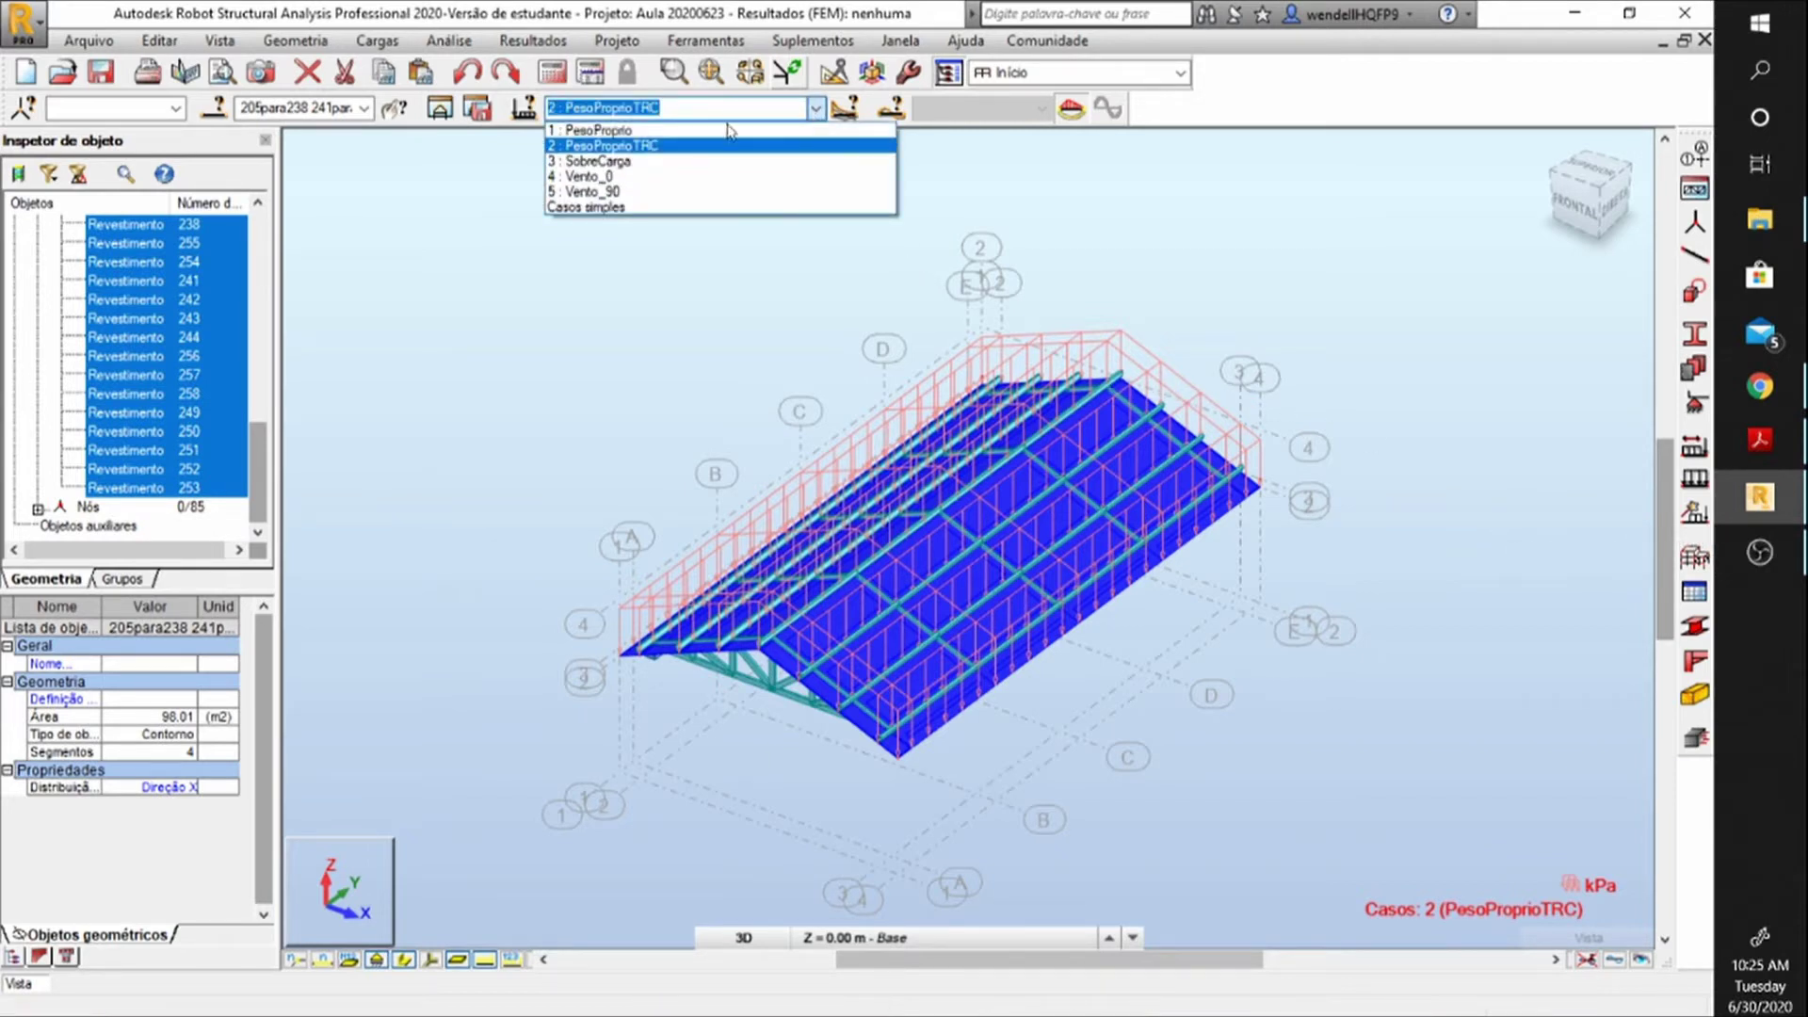
left_click(648, 162)
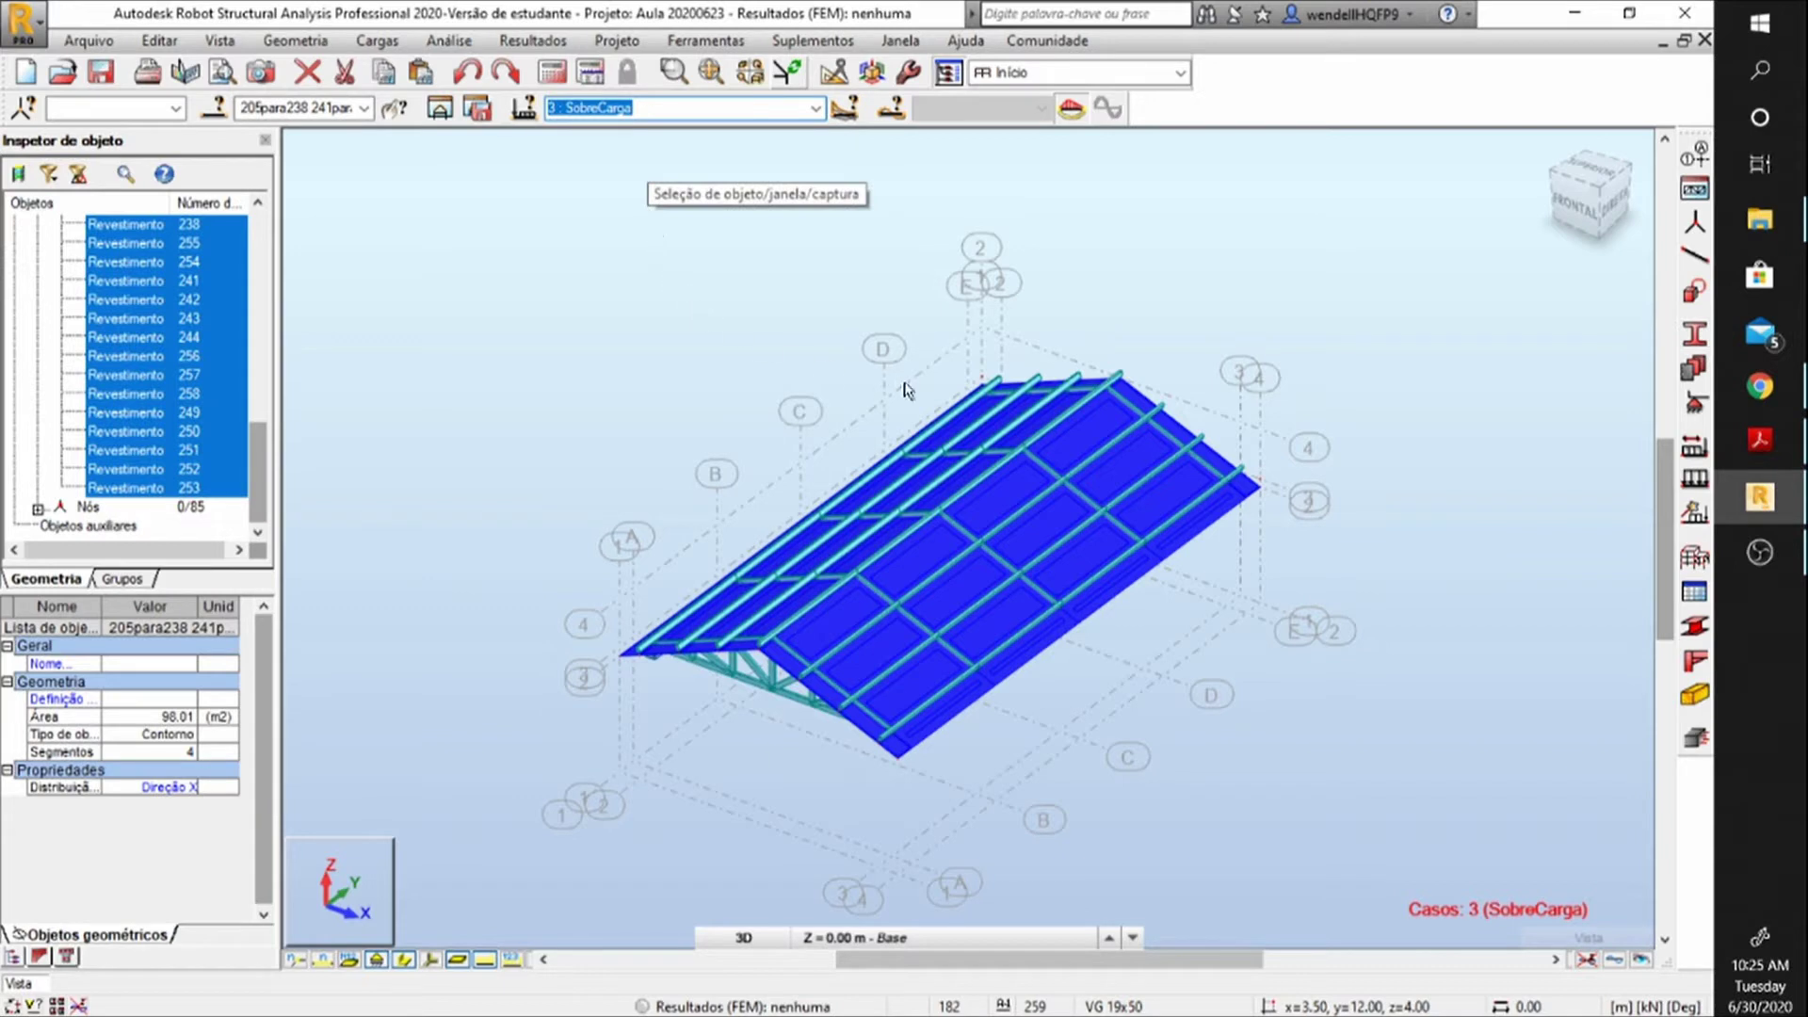
left_click(1703, 485)
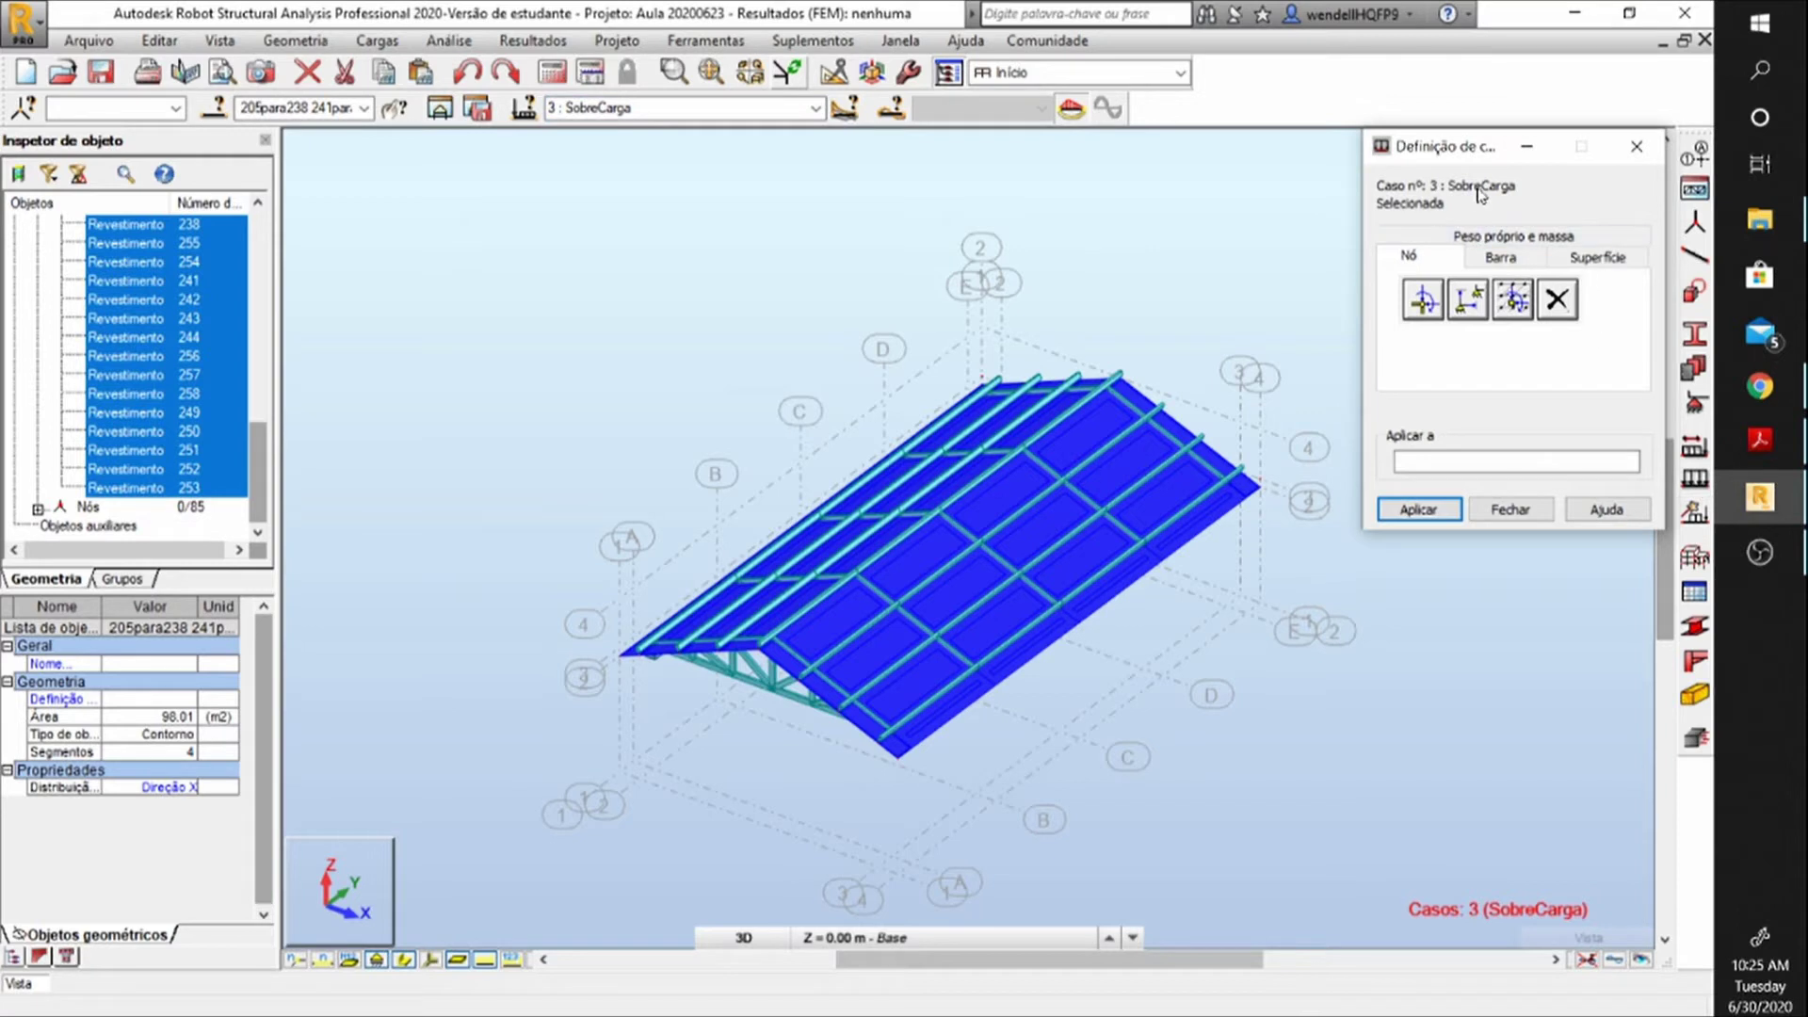
left_click(1627, 260)
left_click(1422, 300)
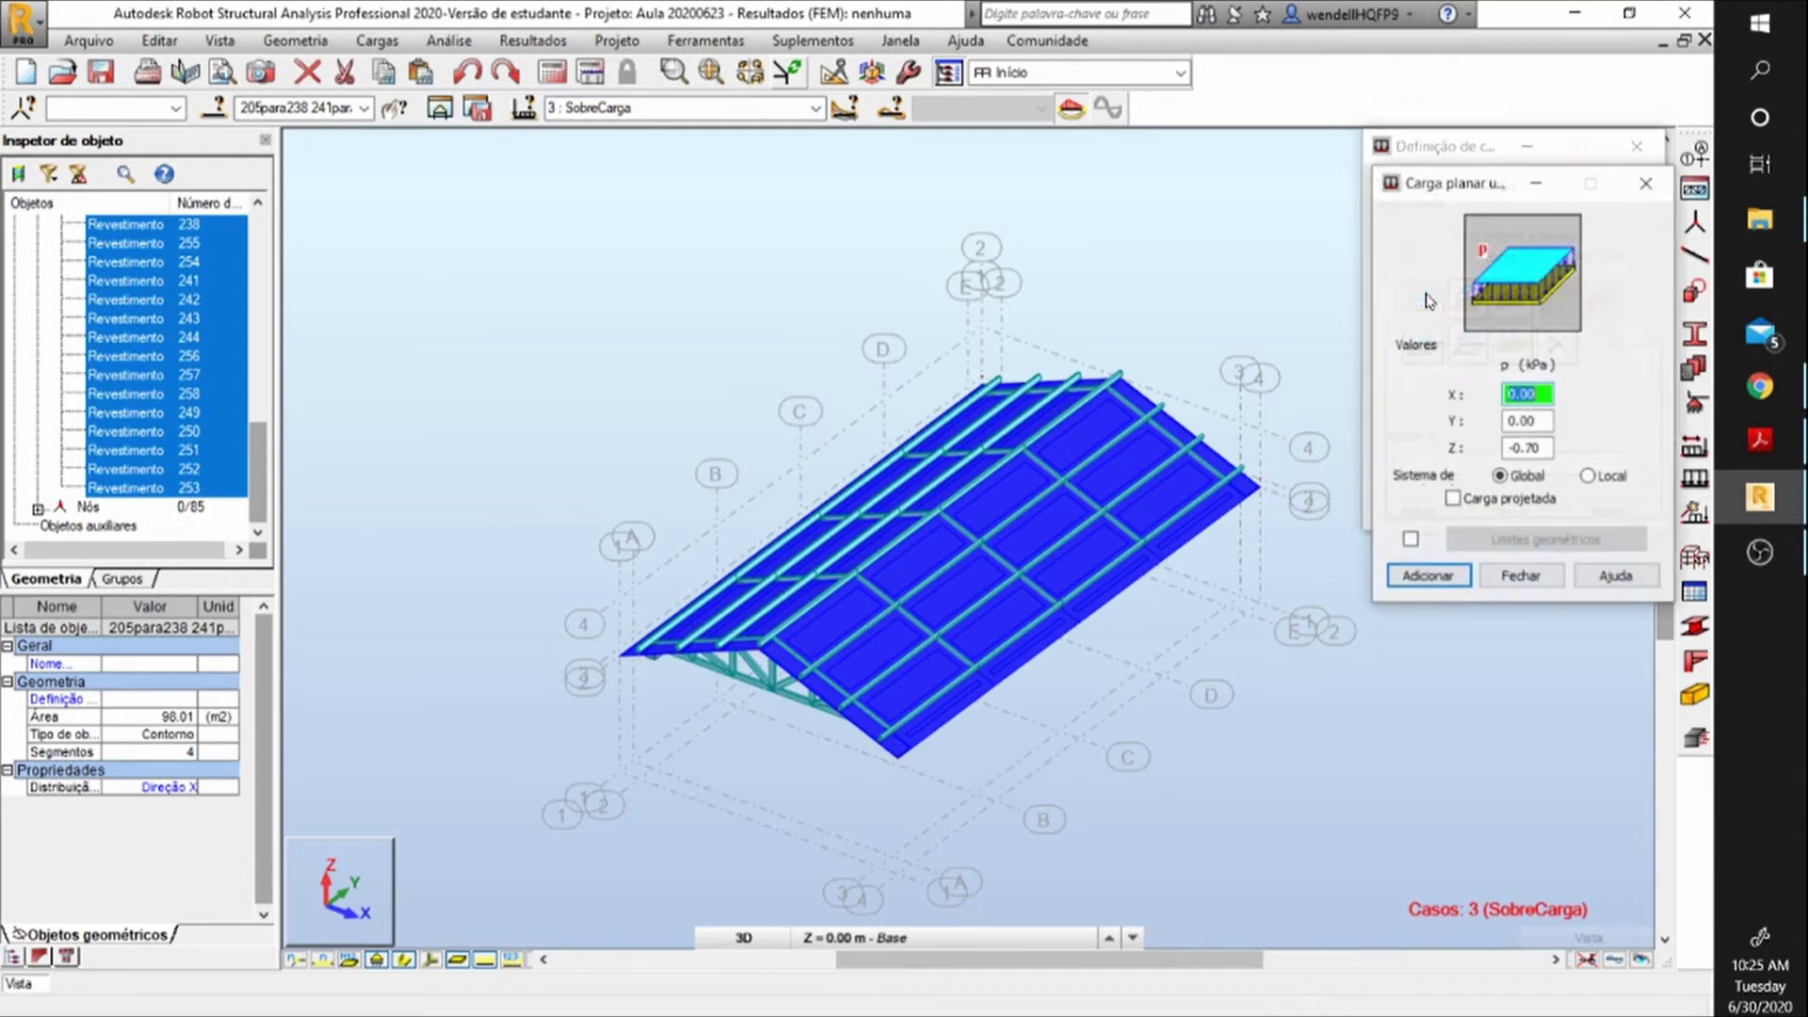
double_click(1533, 448)
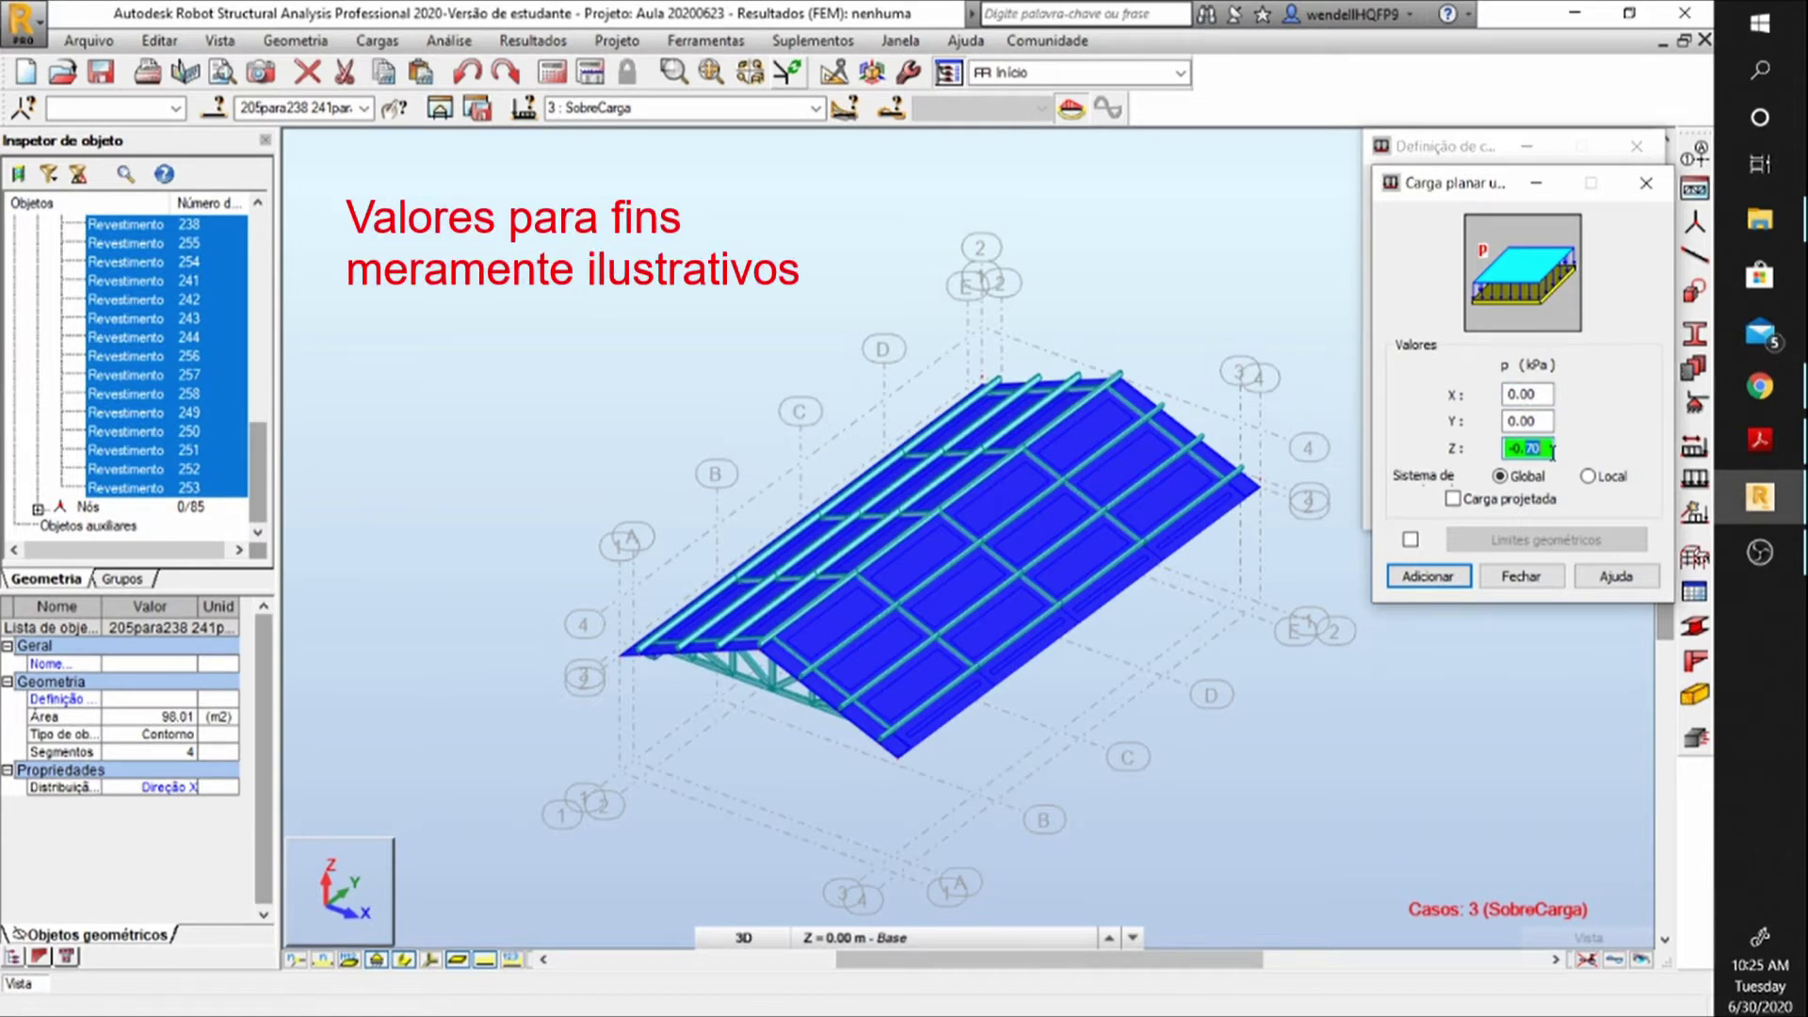
type("25")
left_click(1427, 576)
left_click(1418, 512)
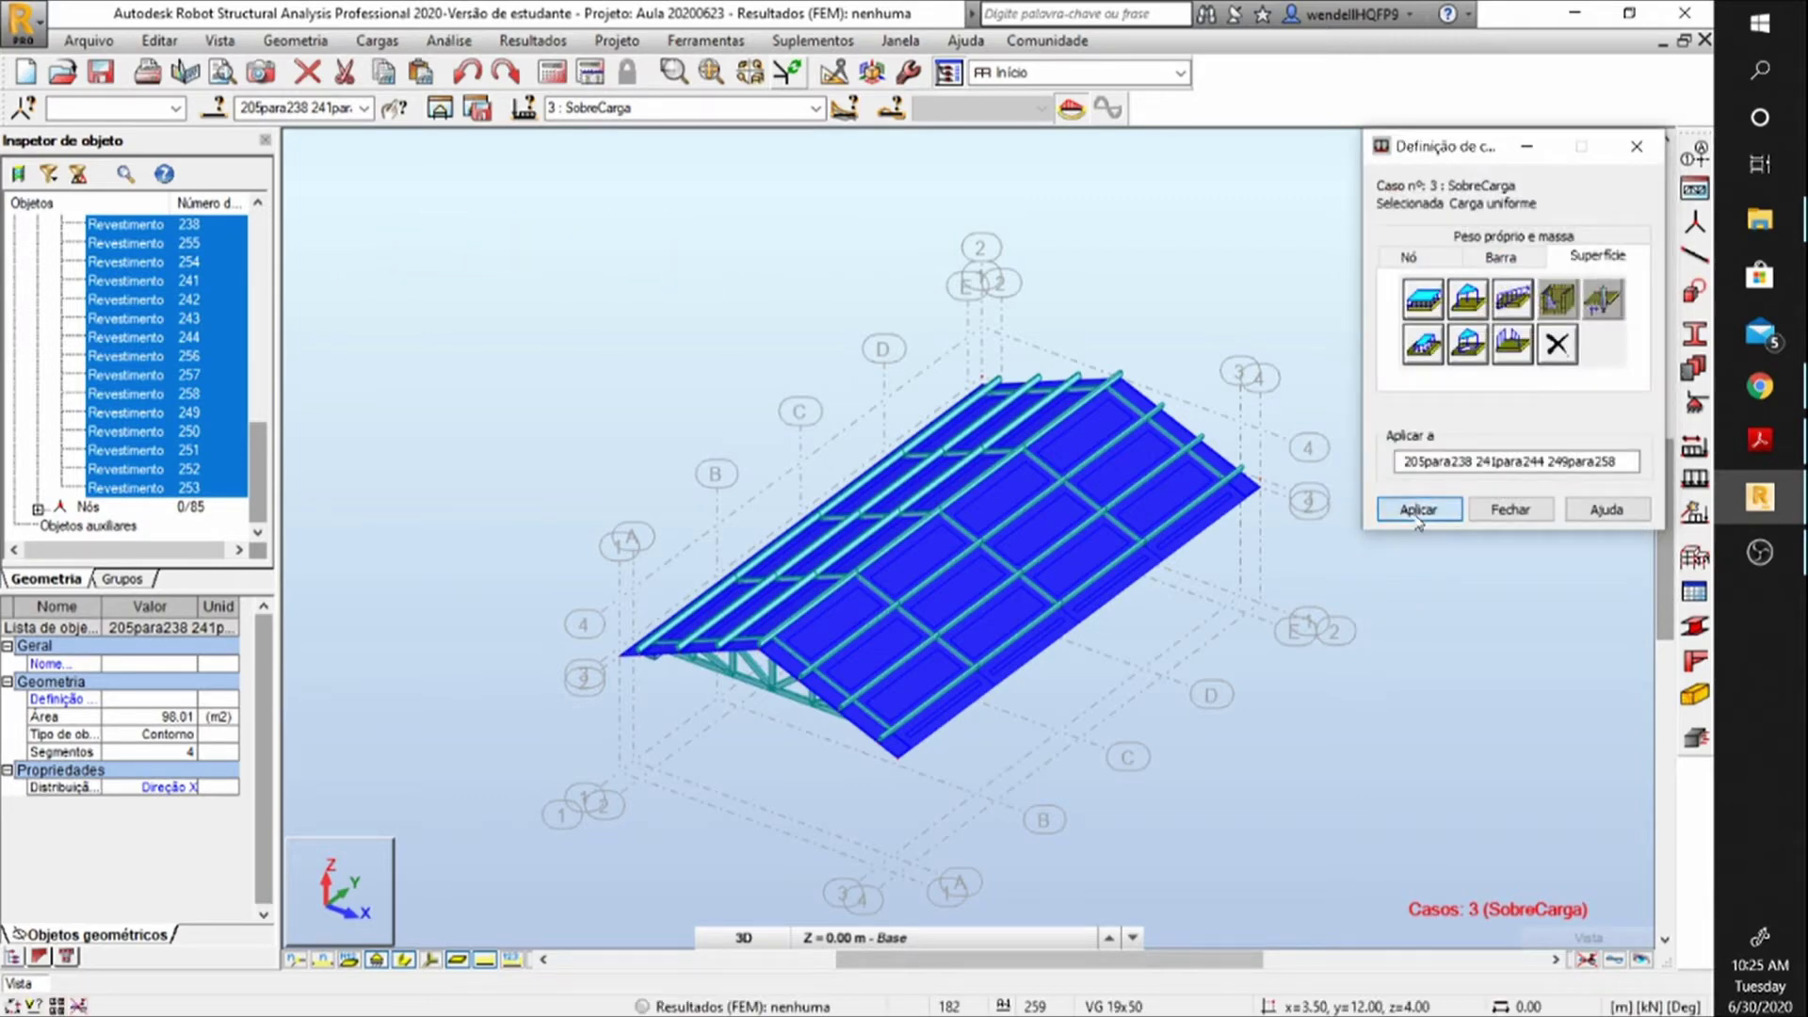
left_click(1503, 517)
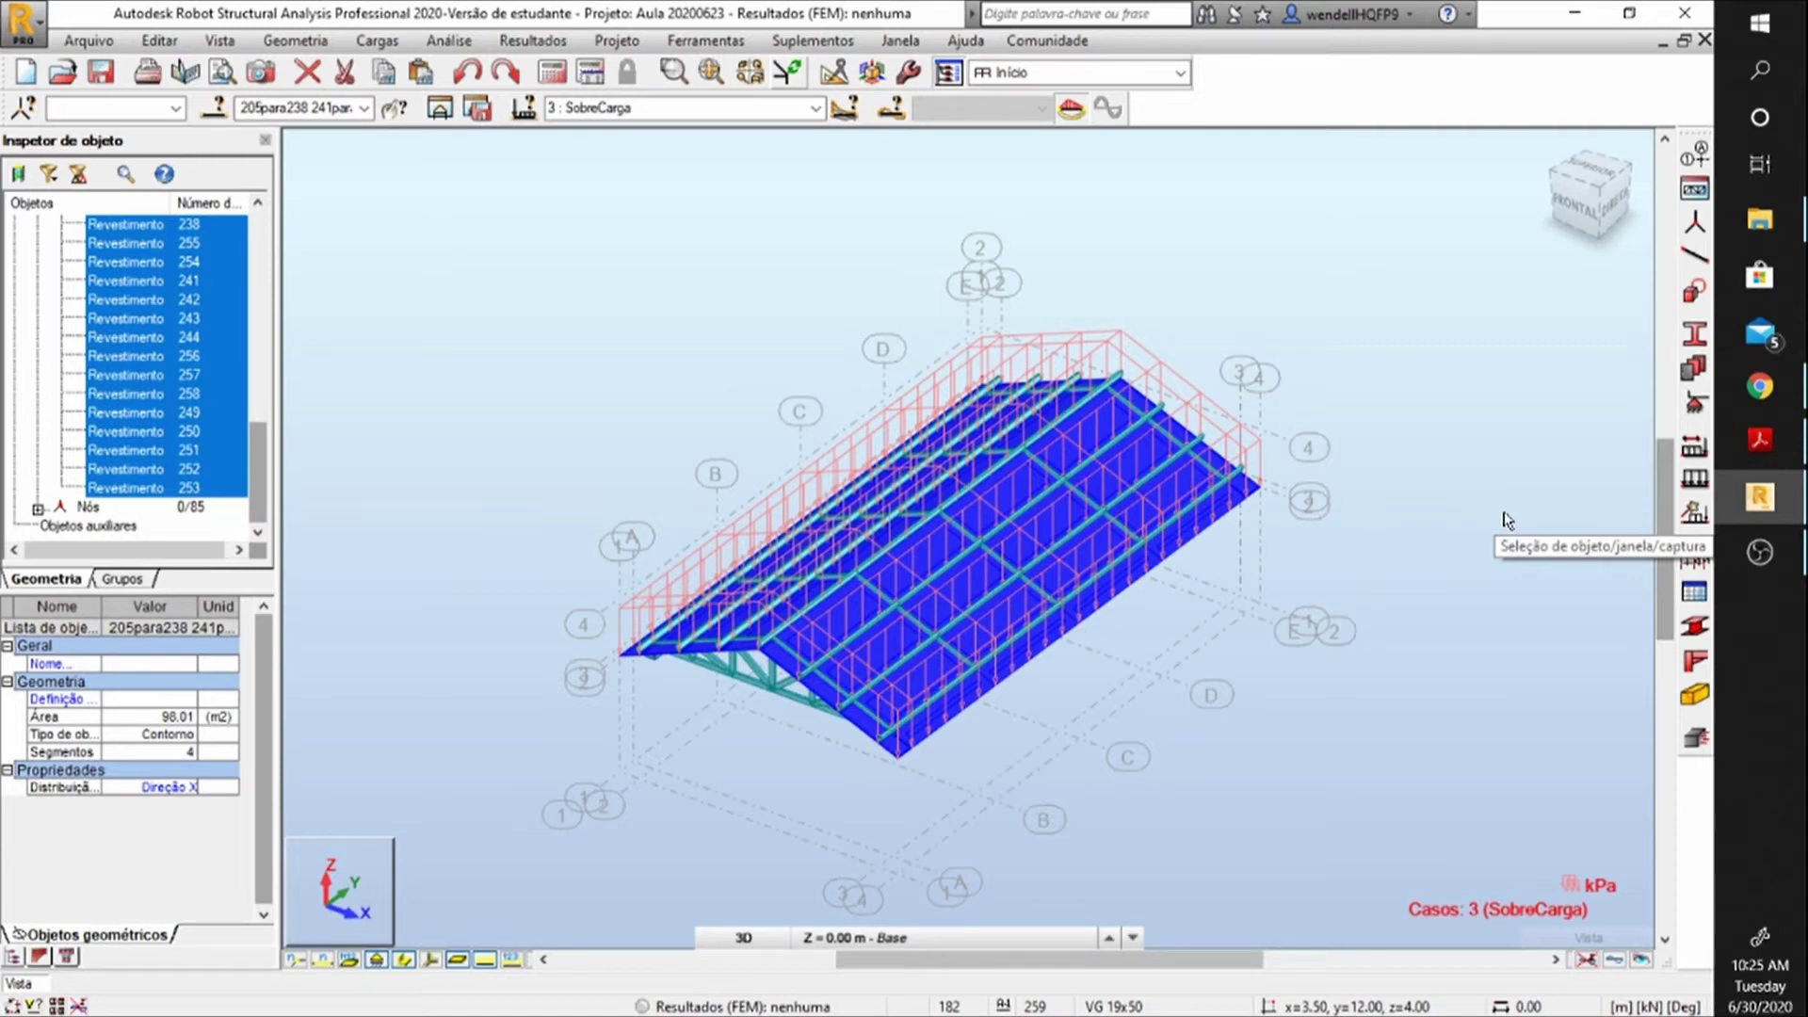
Make Vento_0 the active load case, isolate the selected roof claddings in the view and clear the selection.
left_click(814, 108)
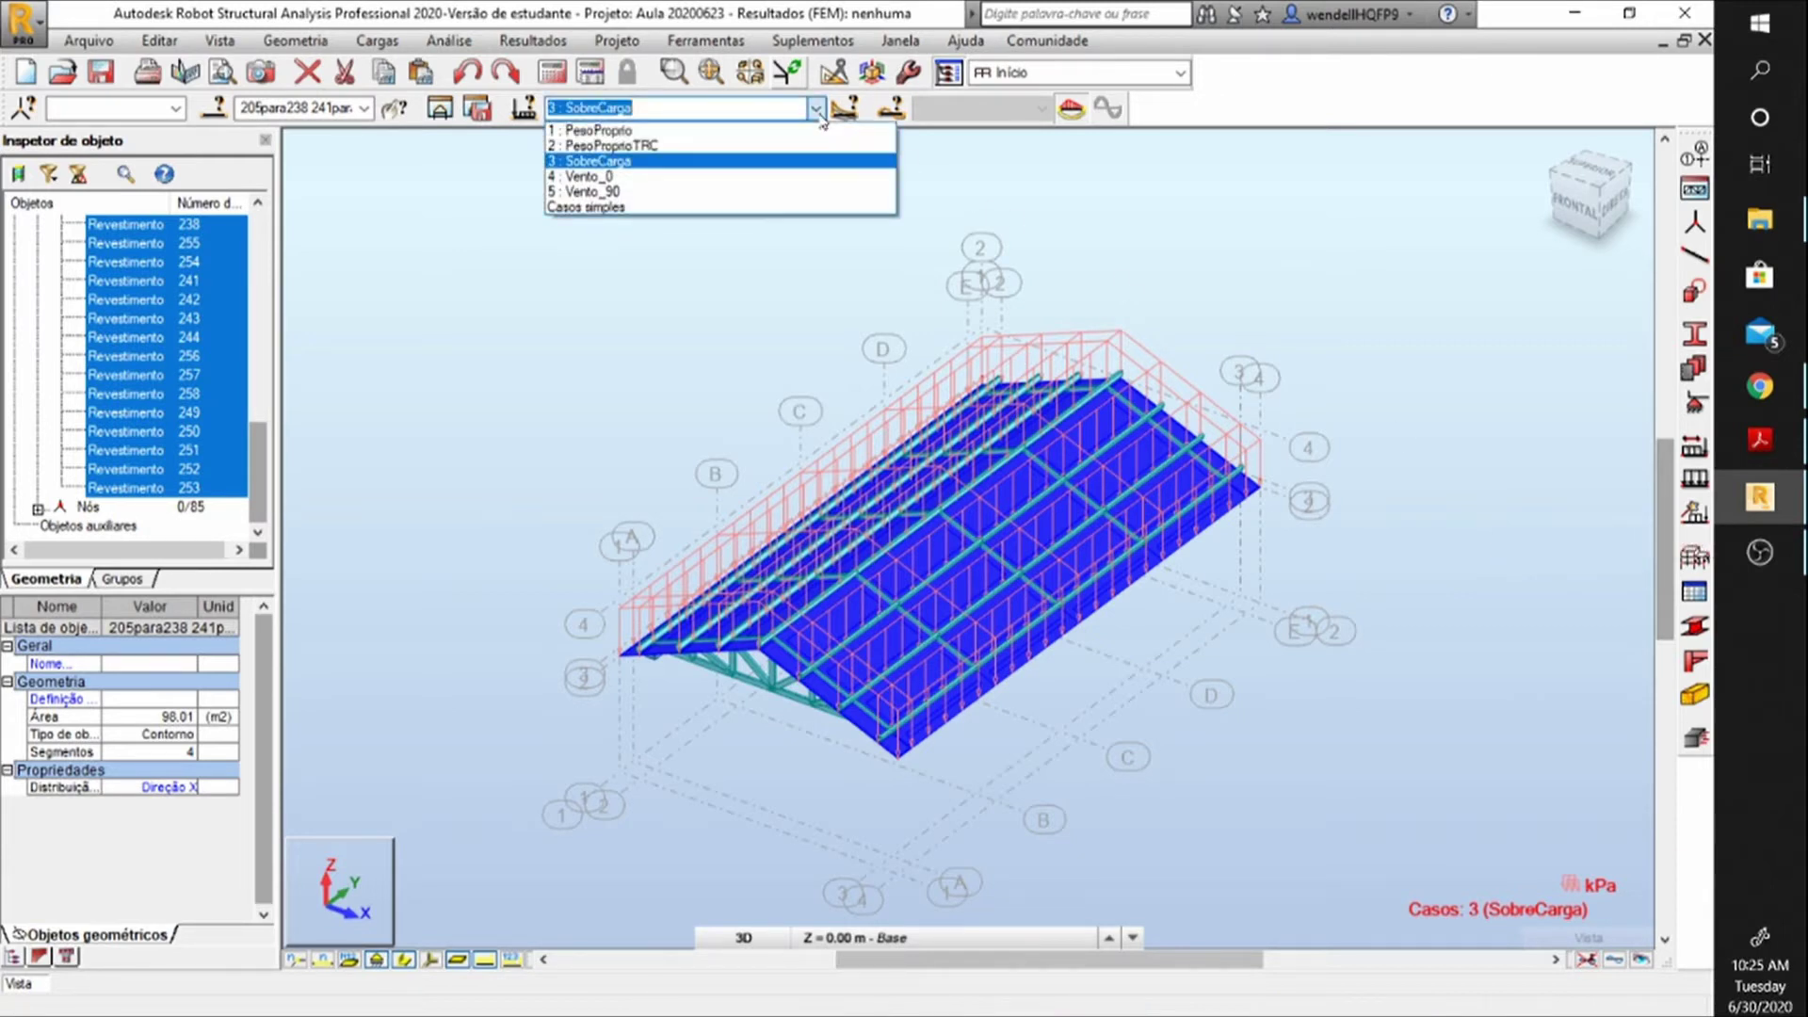
left_click(666, 177)
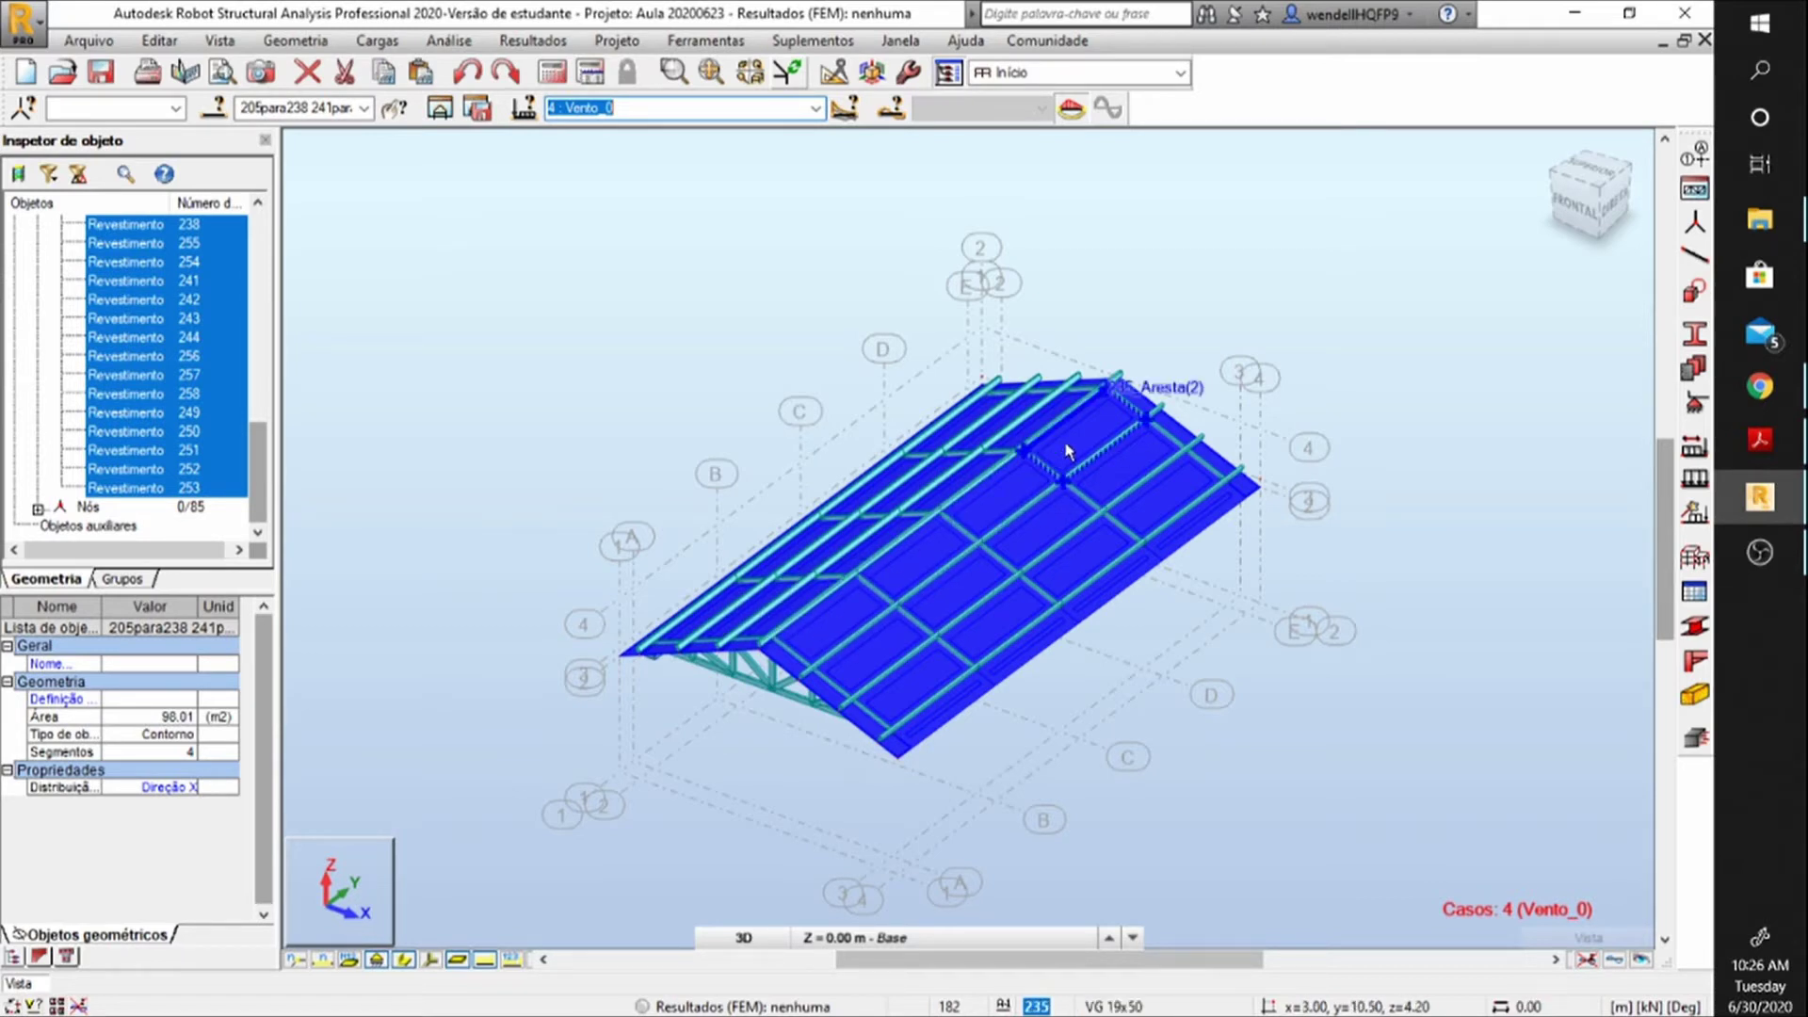
left_click(438, 112)
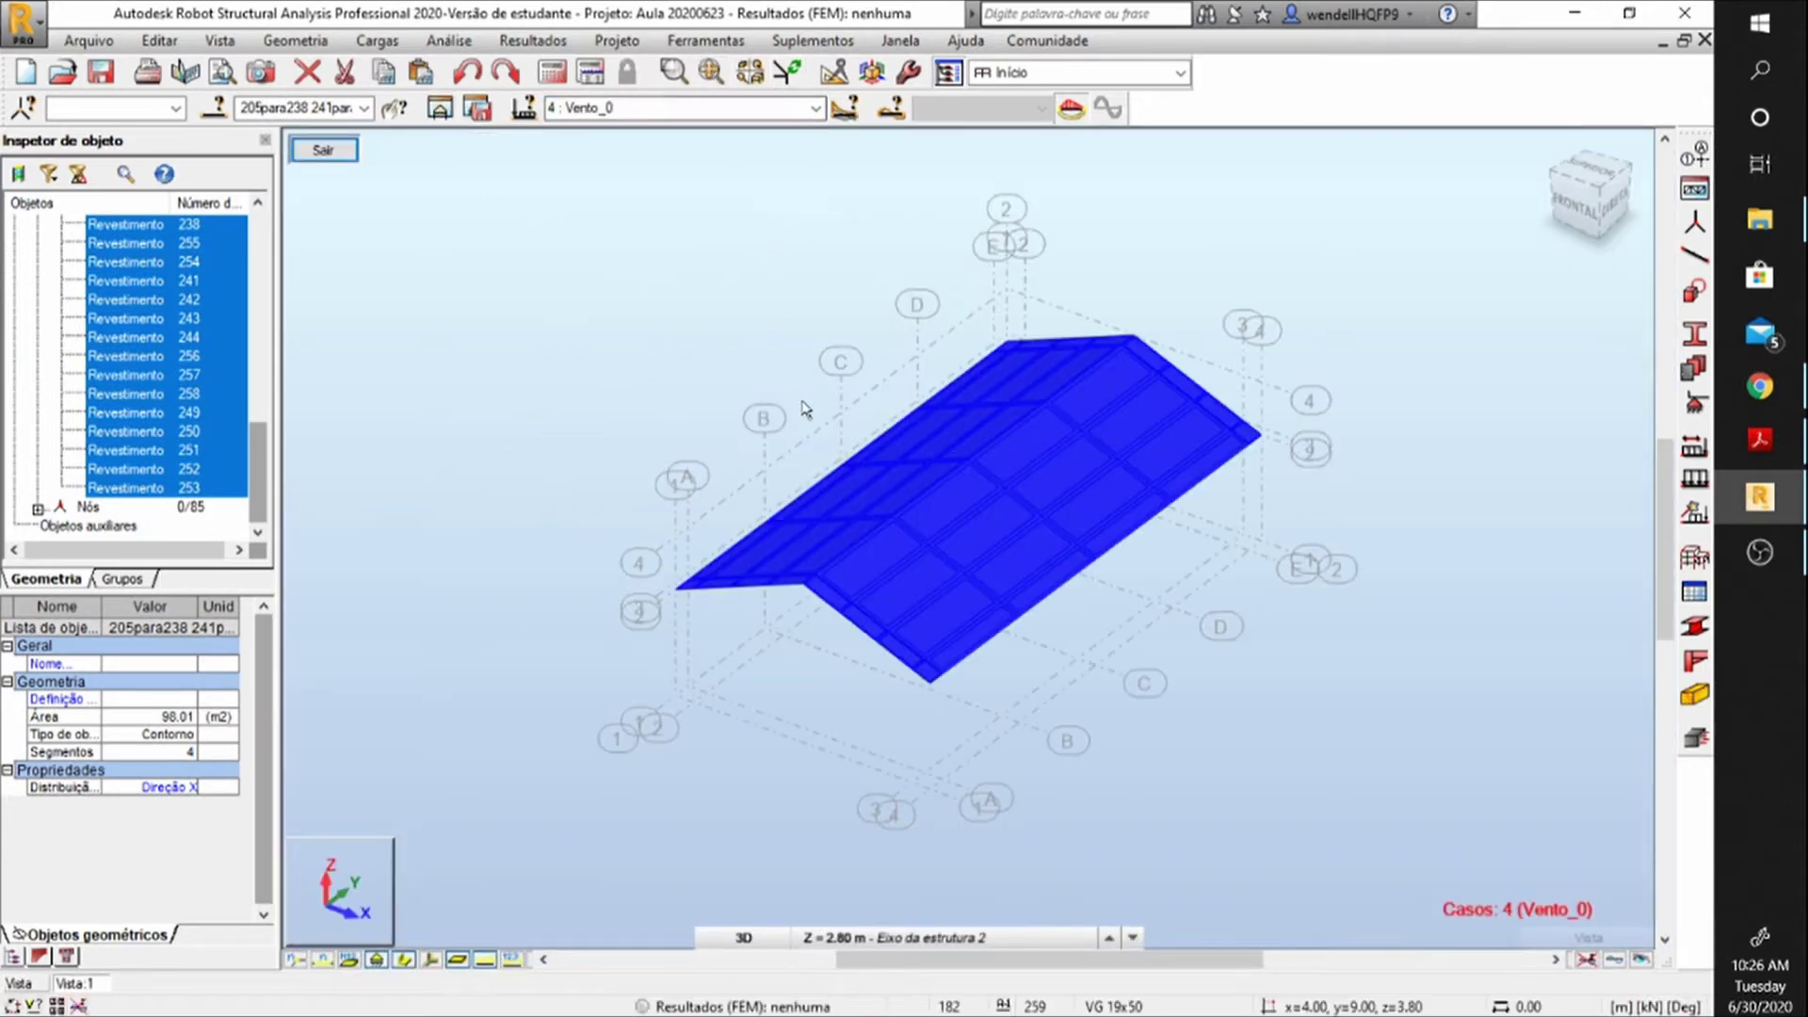
left_click(687, 387)
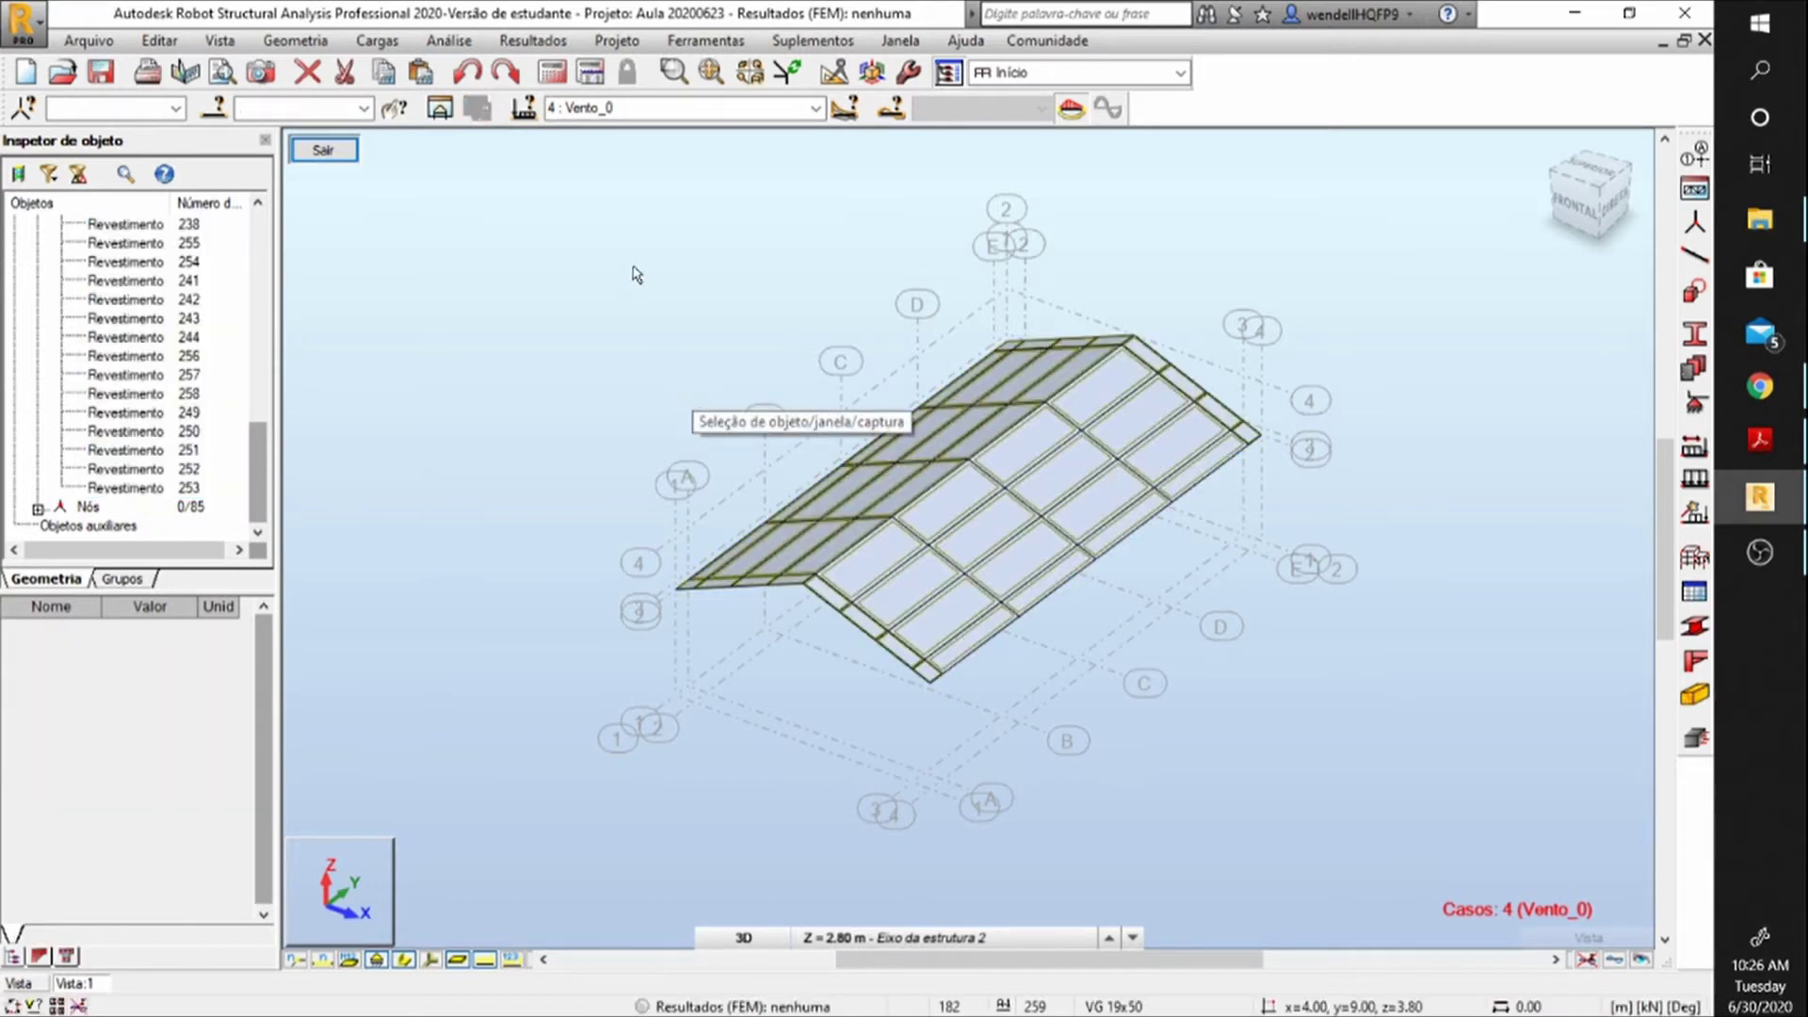
Apply a uniform planar load of -0.35 kPa in local Z to the claddings of the A–B bay and its end overhang, and check its direction.
left_click(1596, 172)
middle_click_drag(1320, 609, 1302, 468)
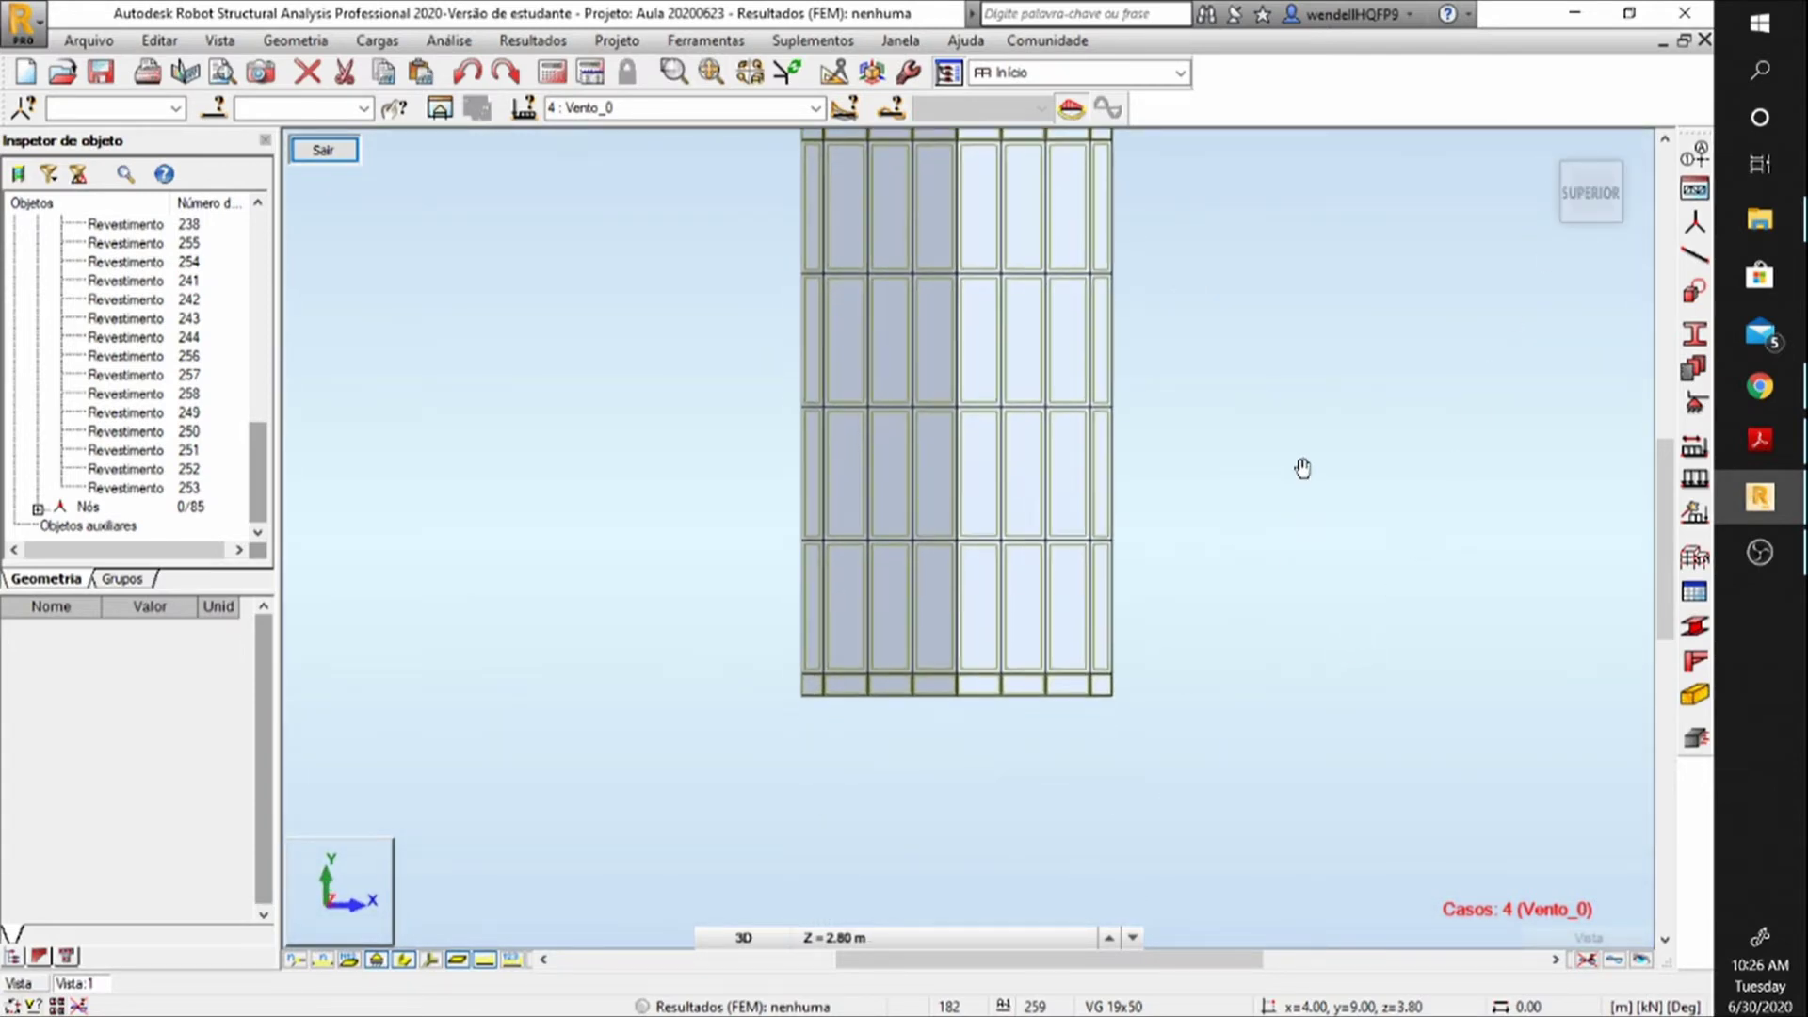
left_click_drag(1283, 768, 747, 599)
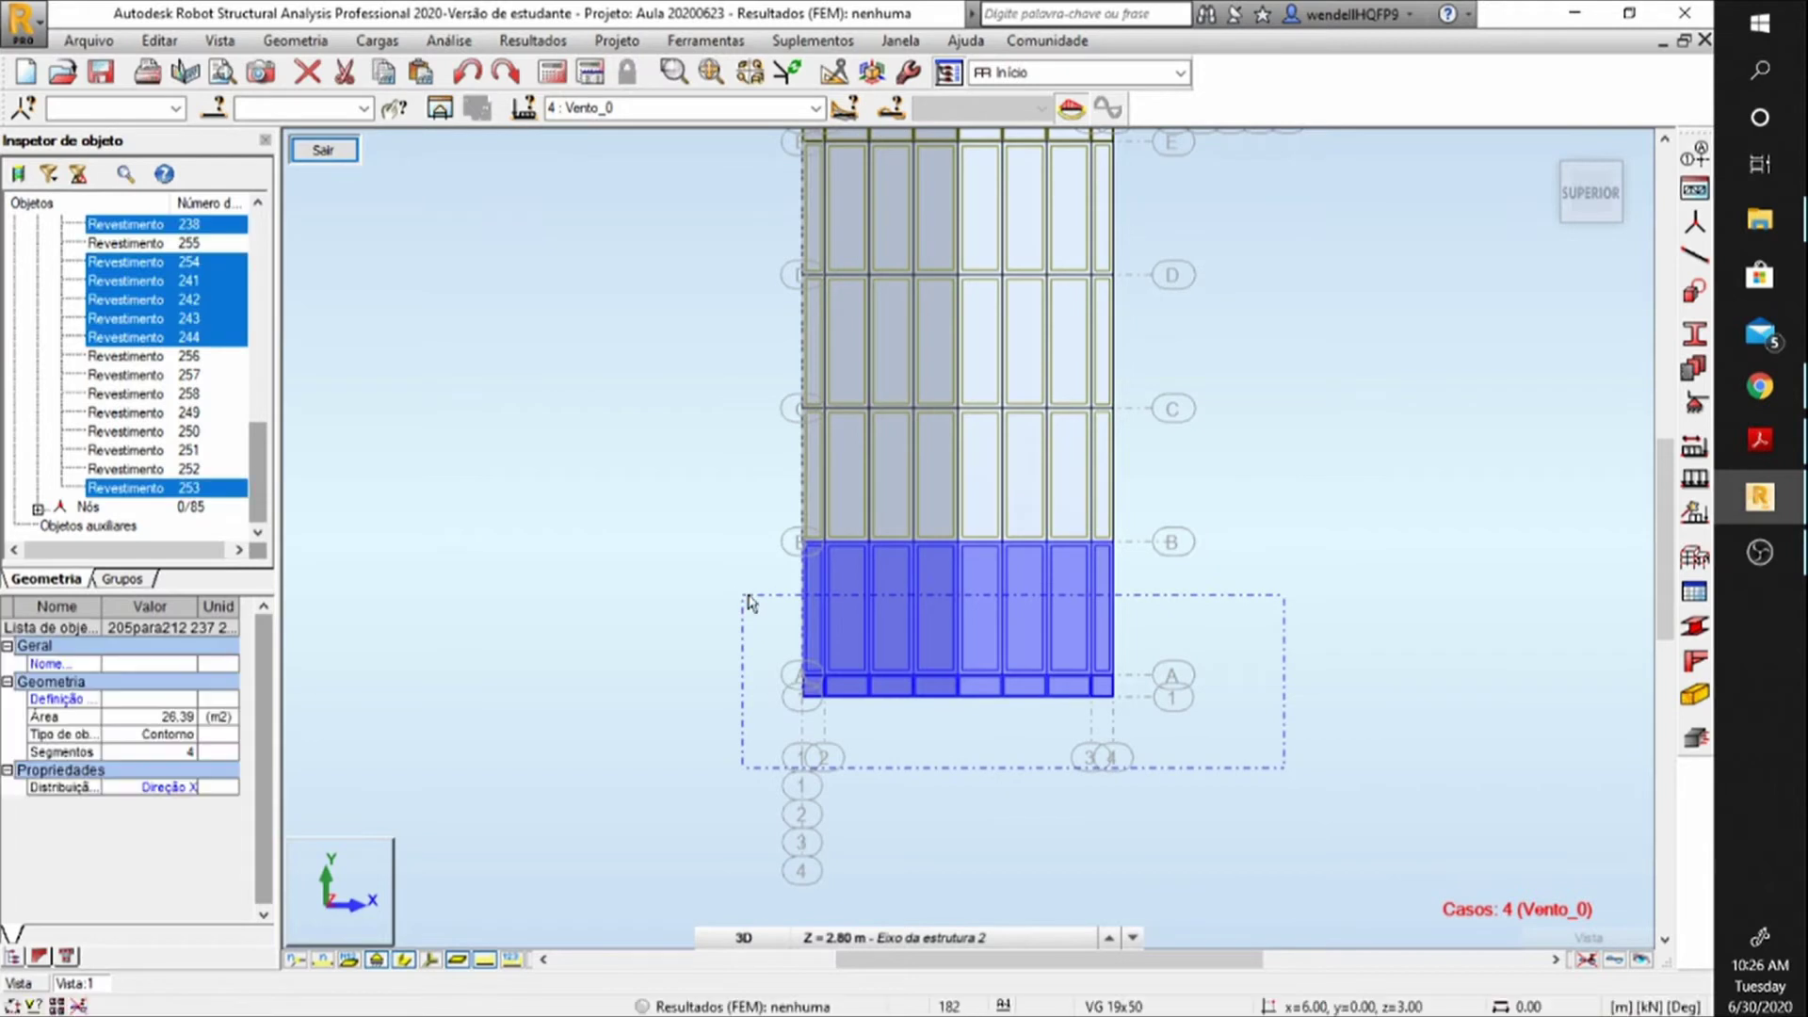
left_click(1692, 482)
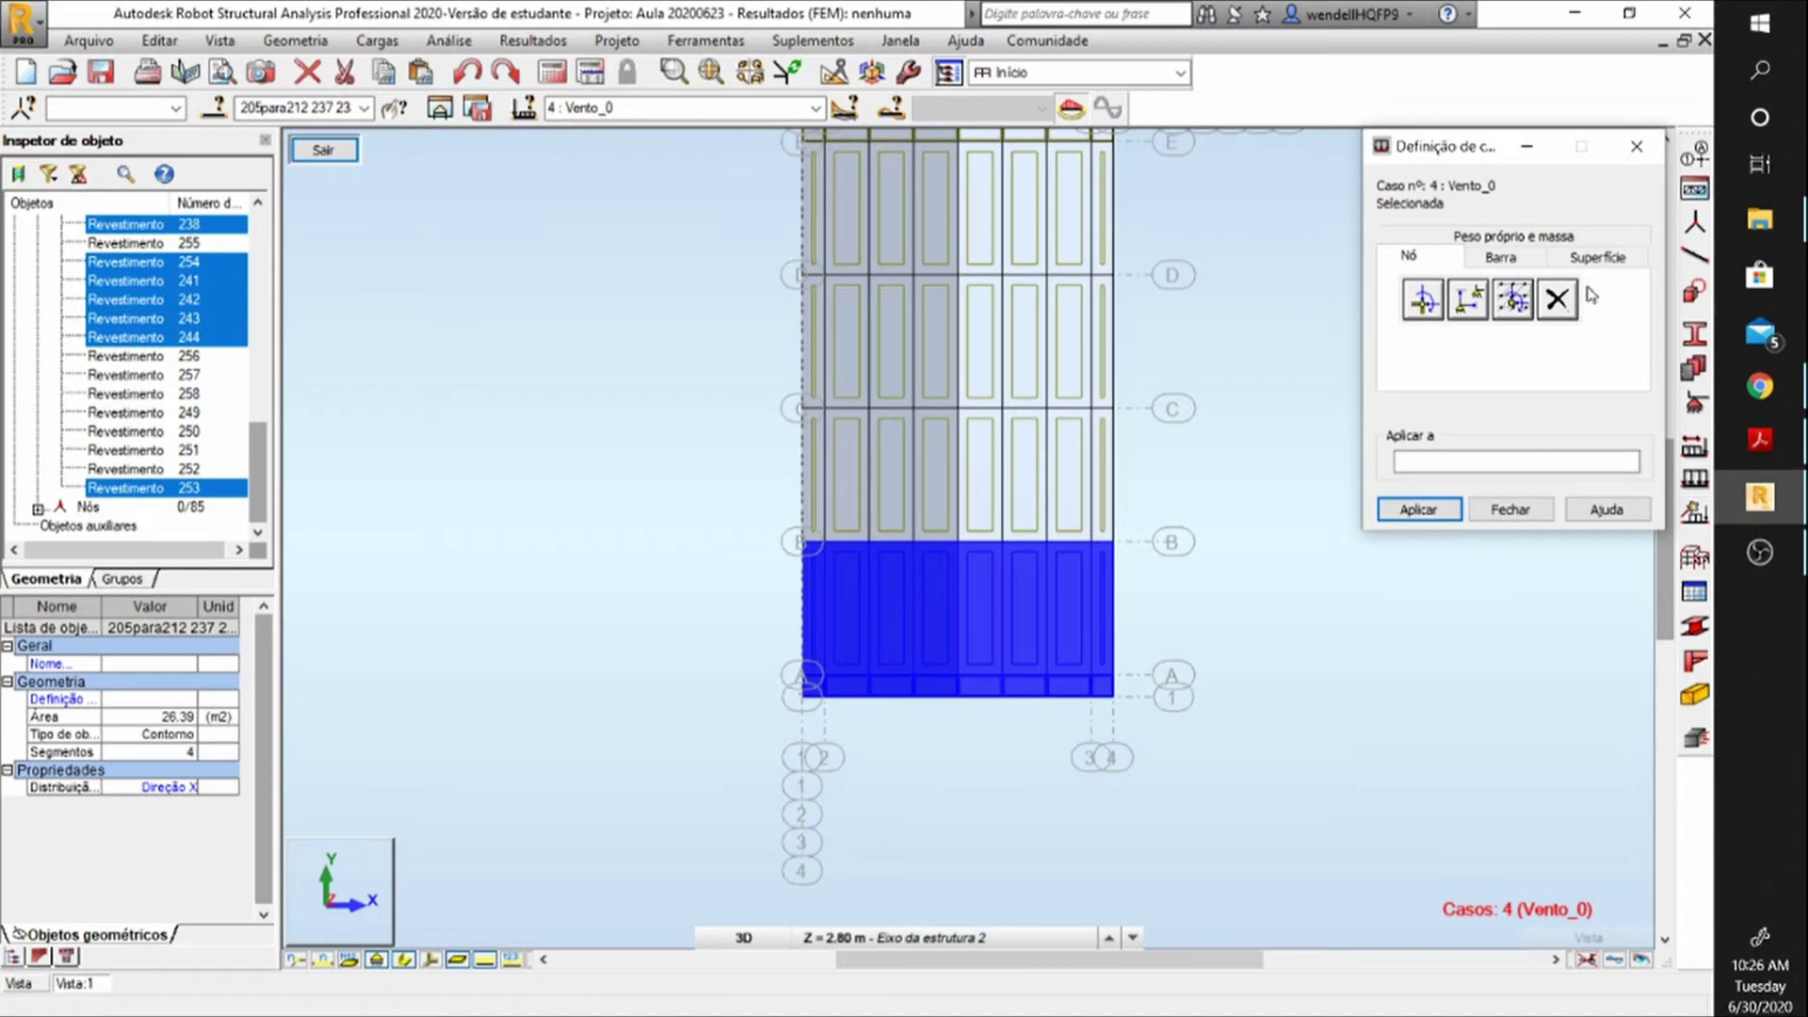
left_click(1598, 257)
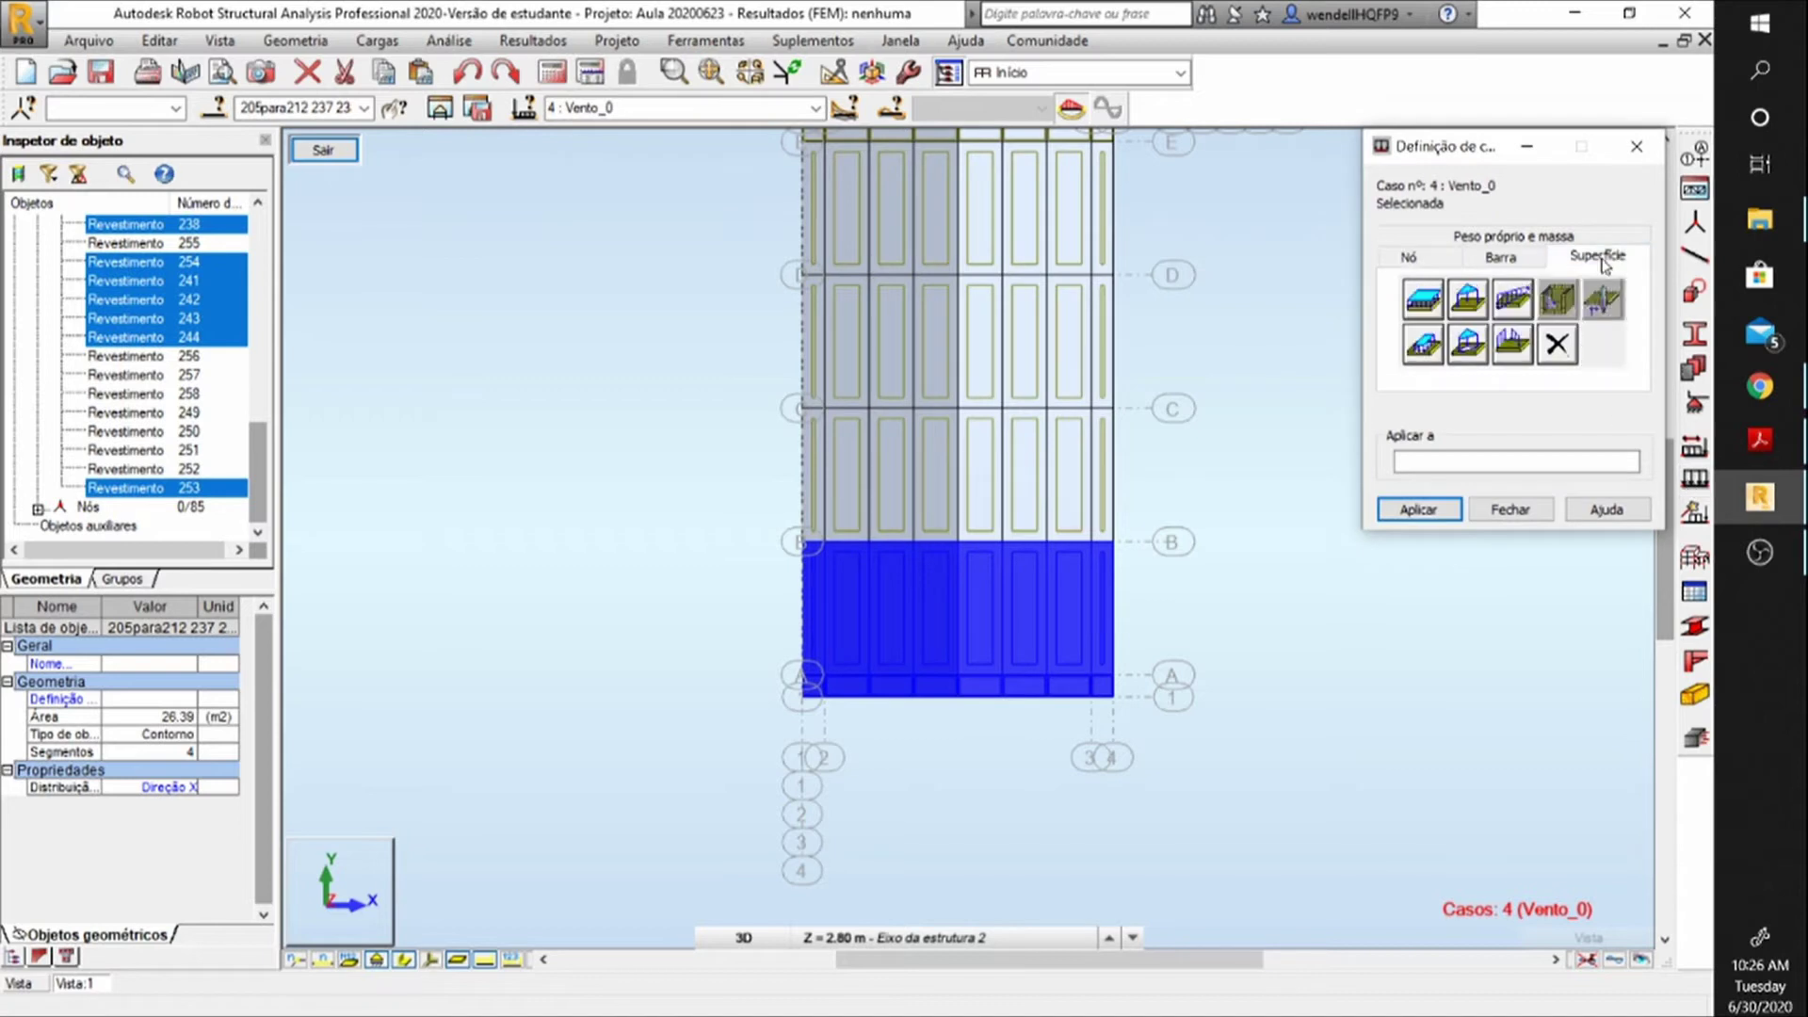
left_click(1434, 303)
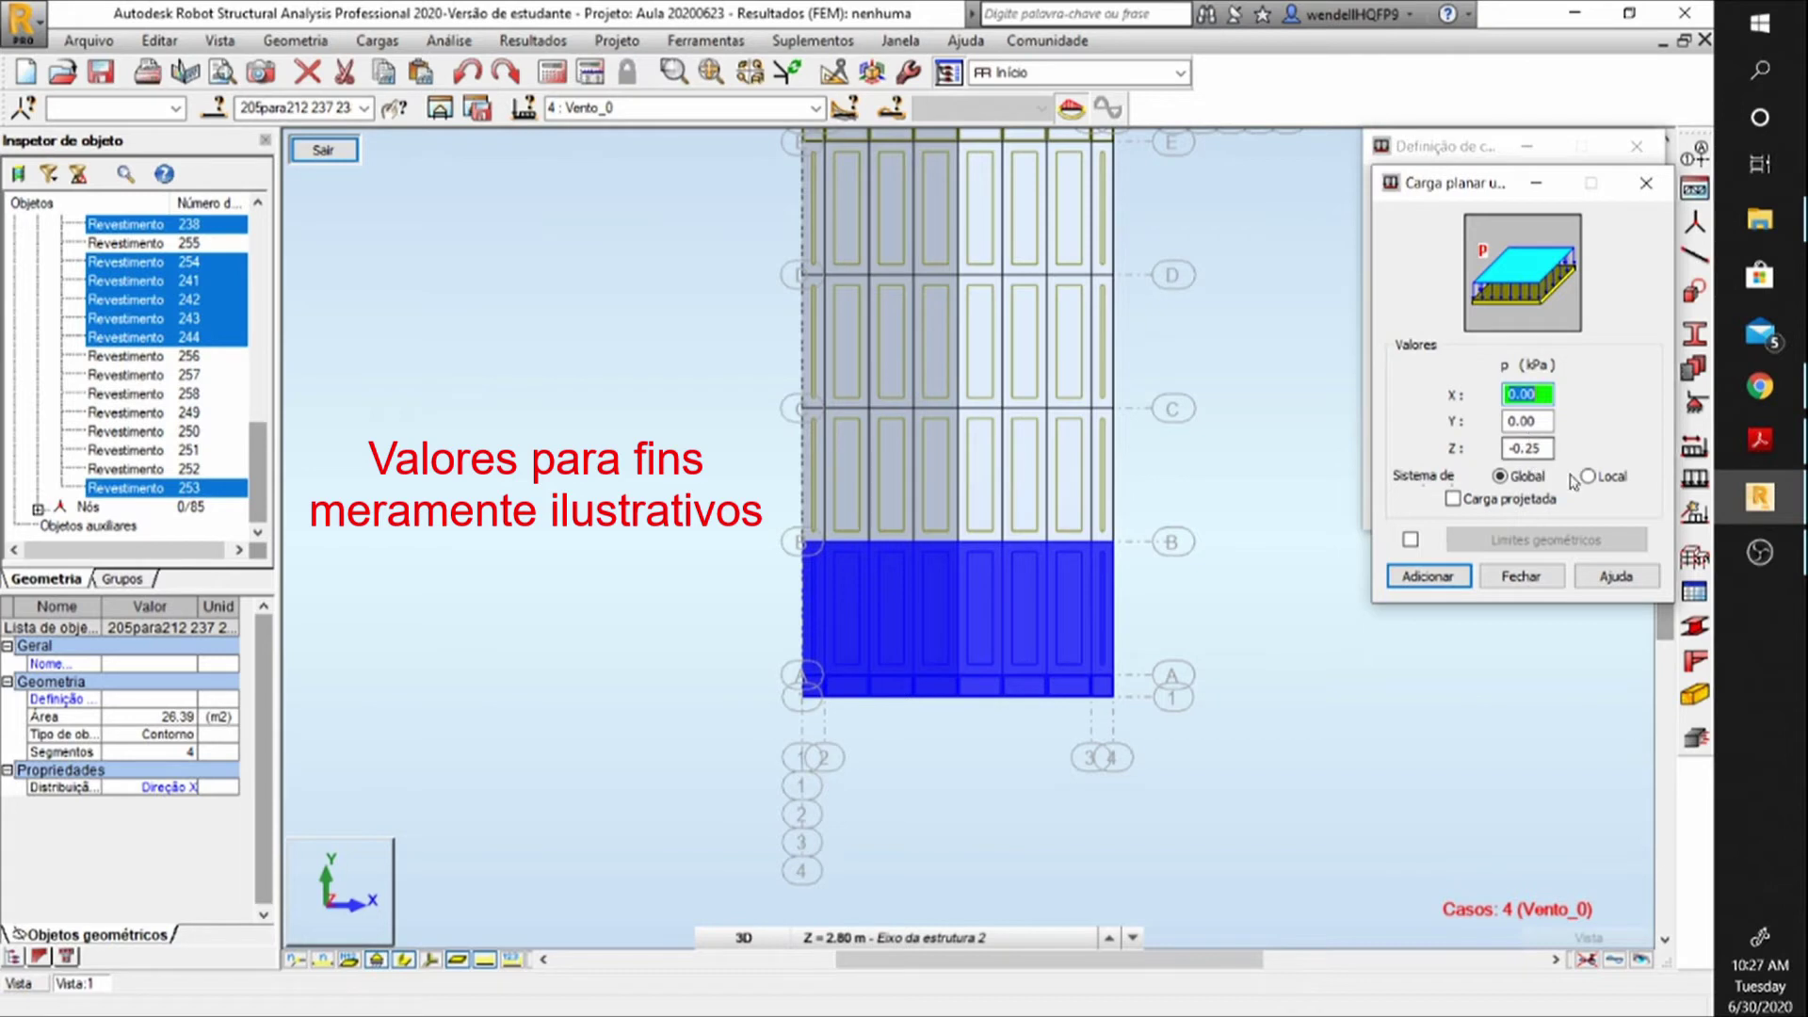
left_click(1533, 448)
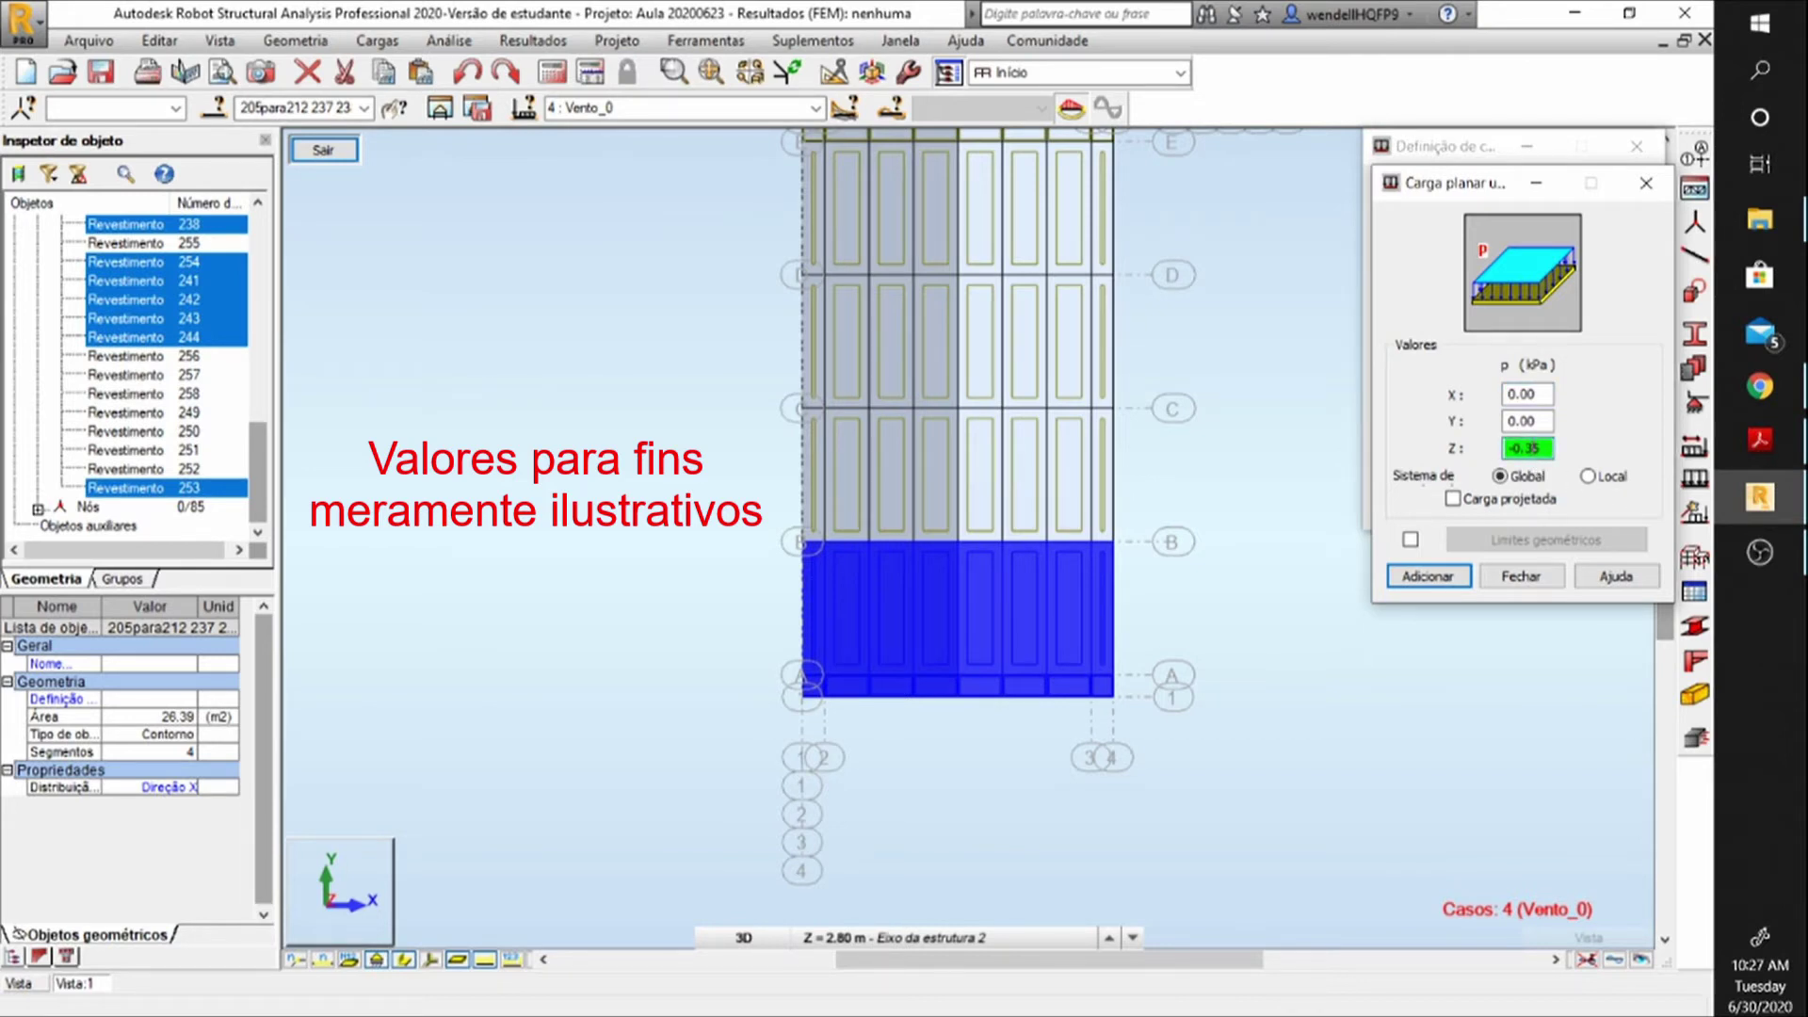
left_click(1602, 478)
left_click(1428, 576)
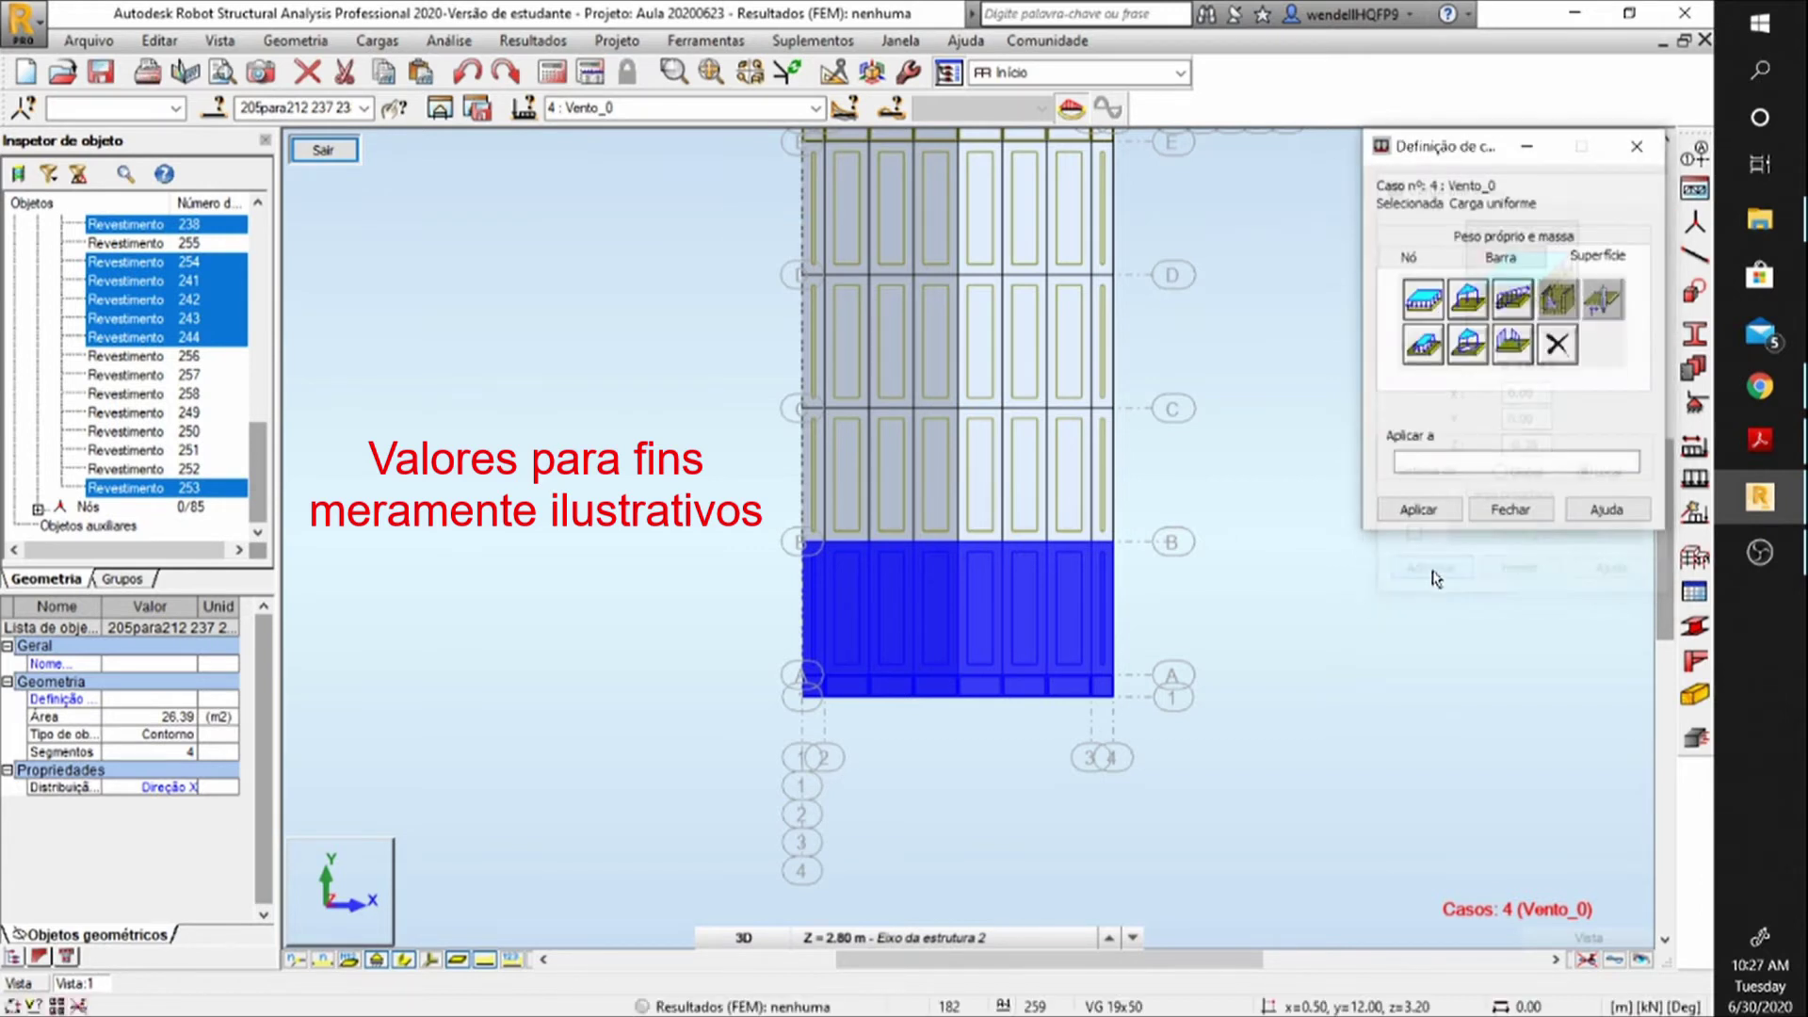
left_click(1420, 510)
left_click(1510, 510)
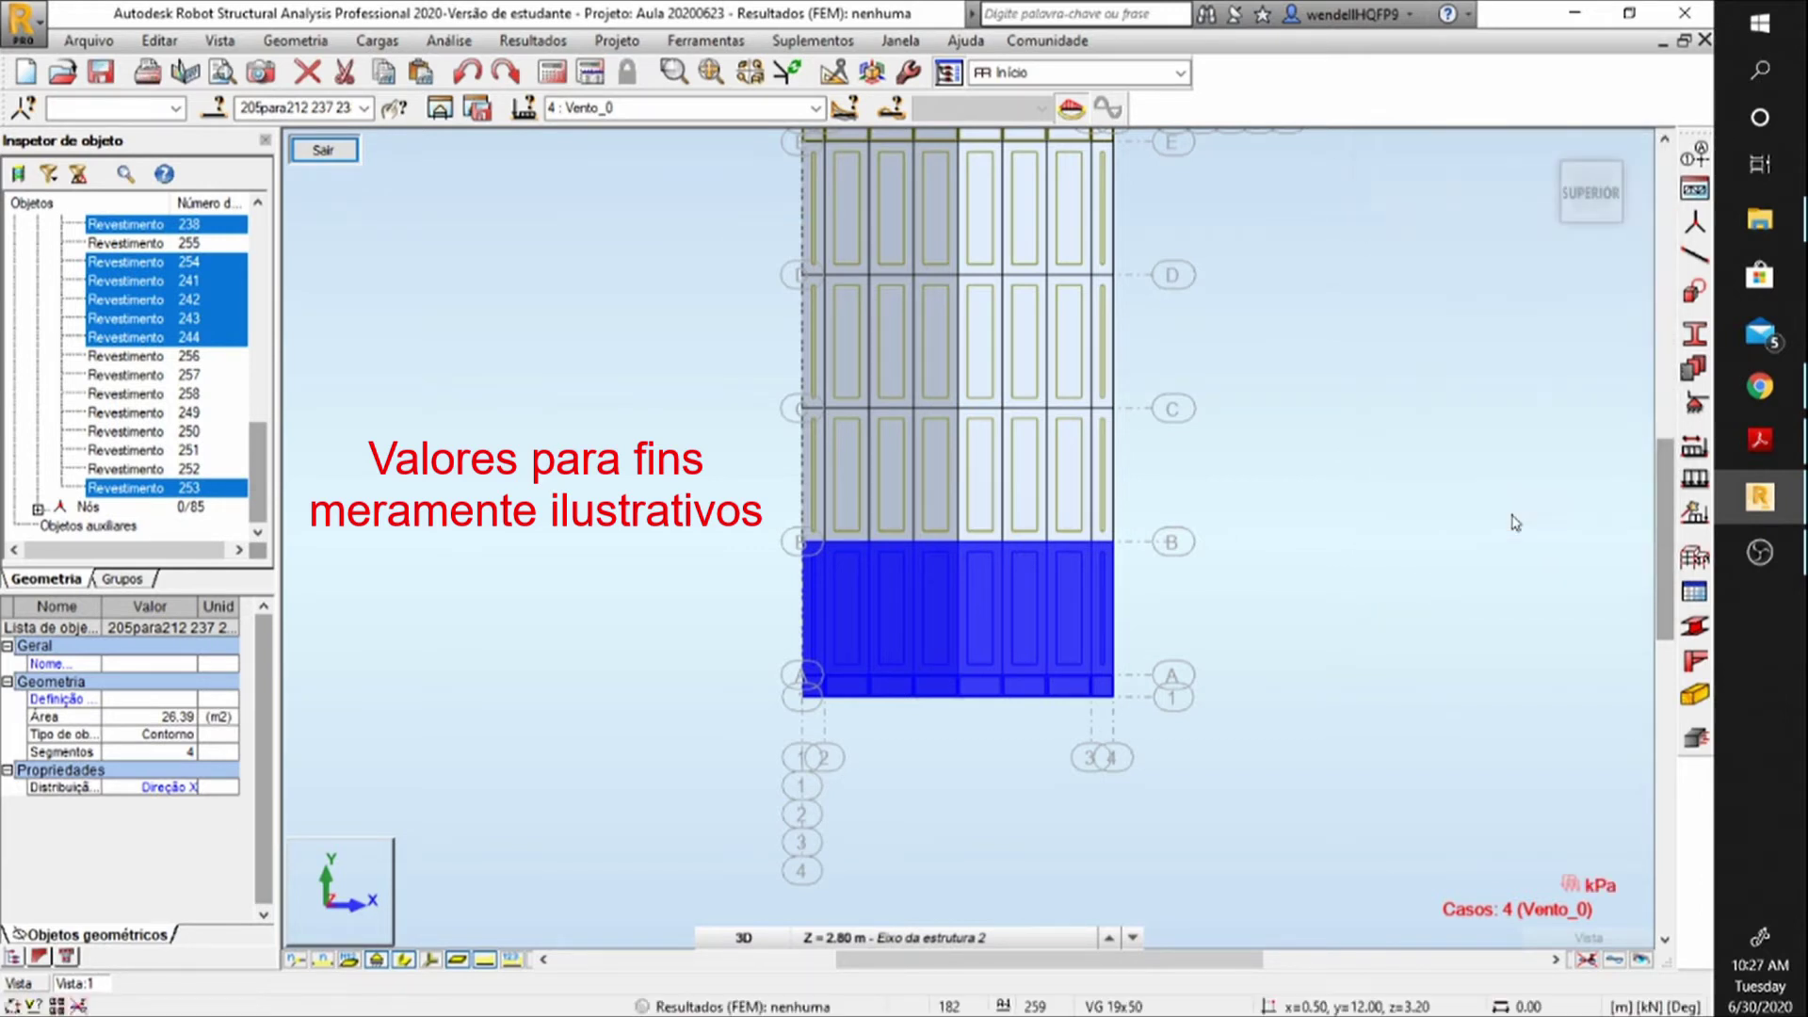
left_click(1545, 155)
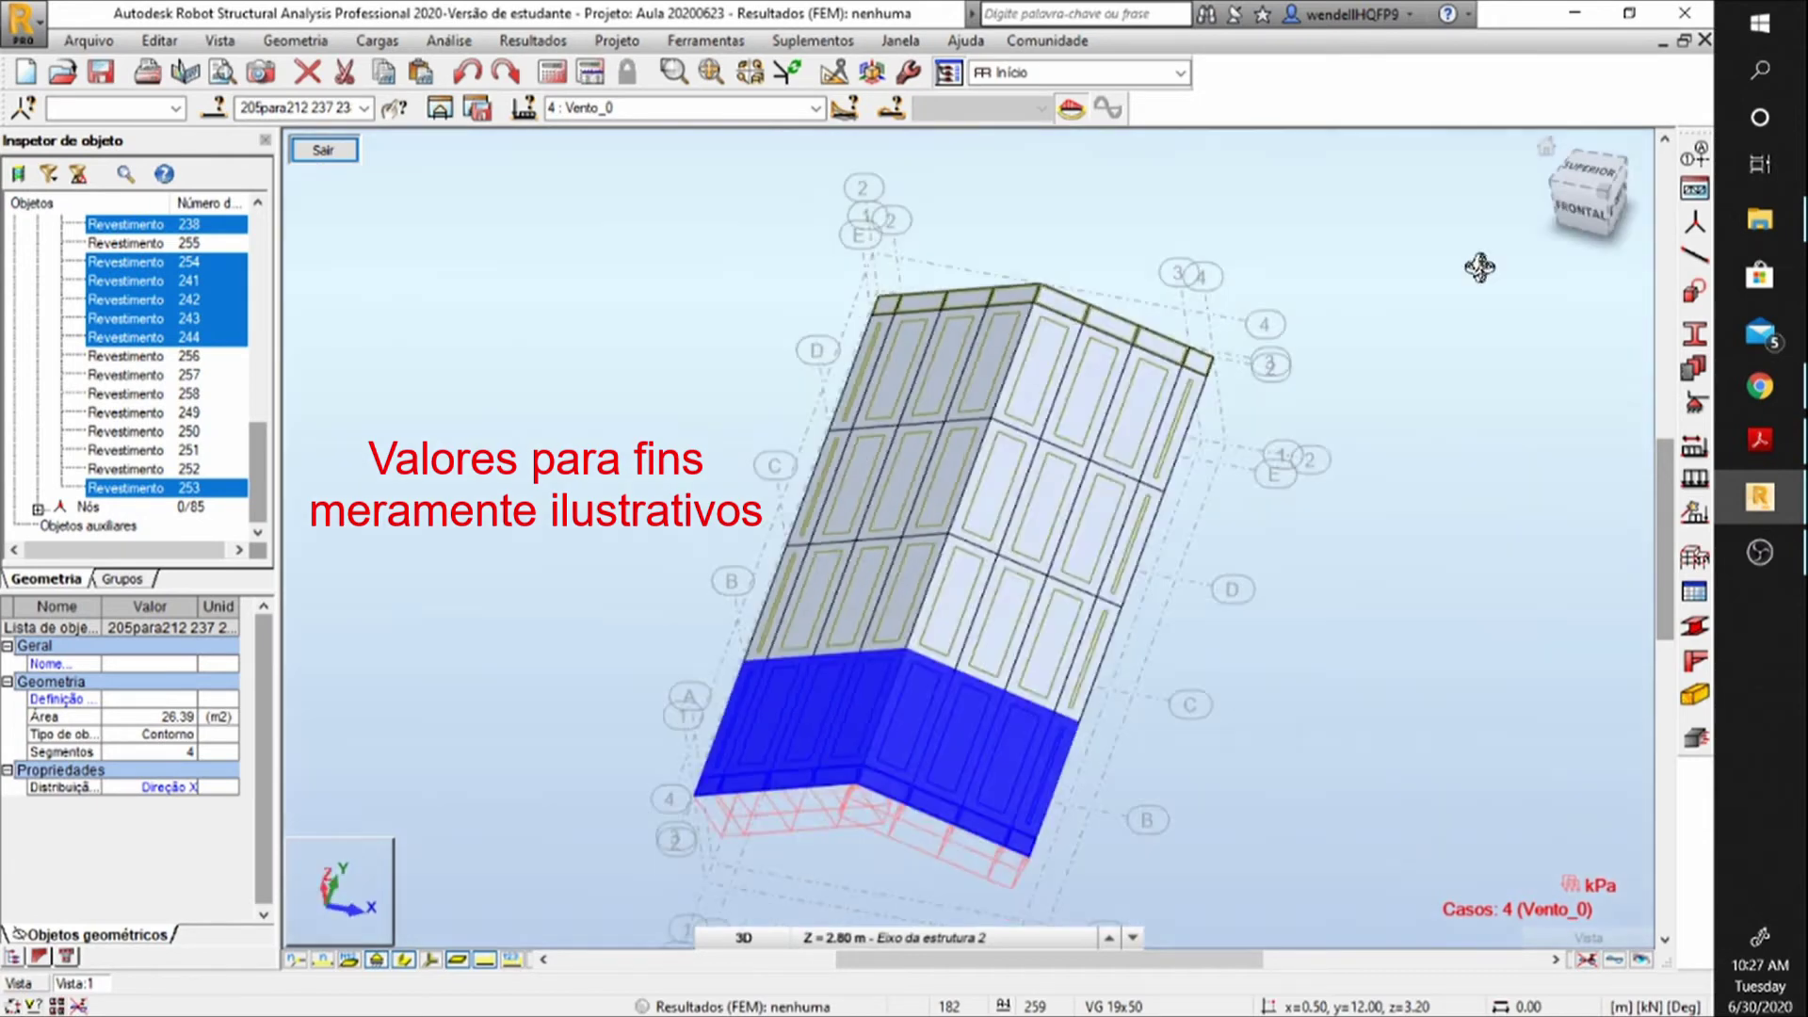
left_click_drag(972, 690, 1043, 656)
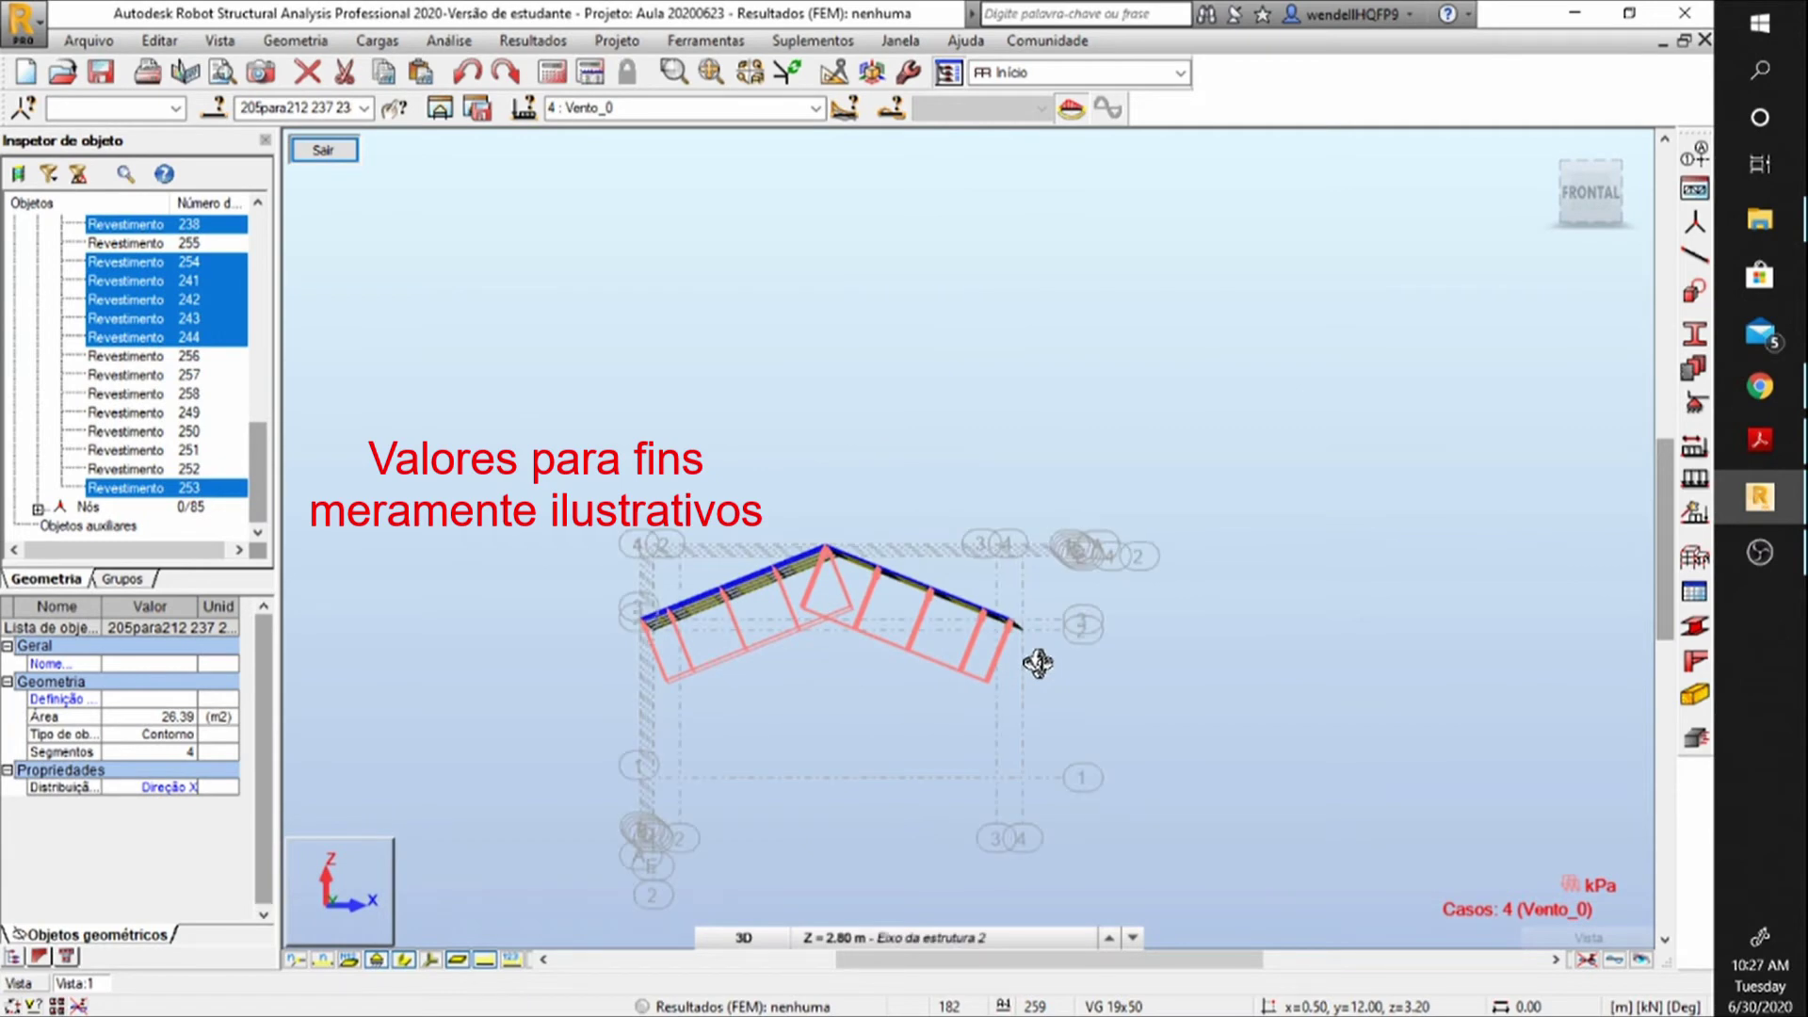
left_click_drag(1038, 663, 1041, 759)
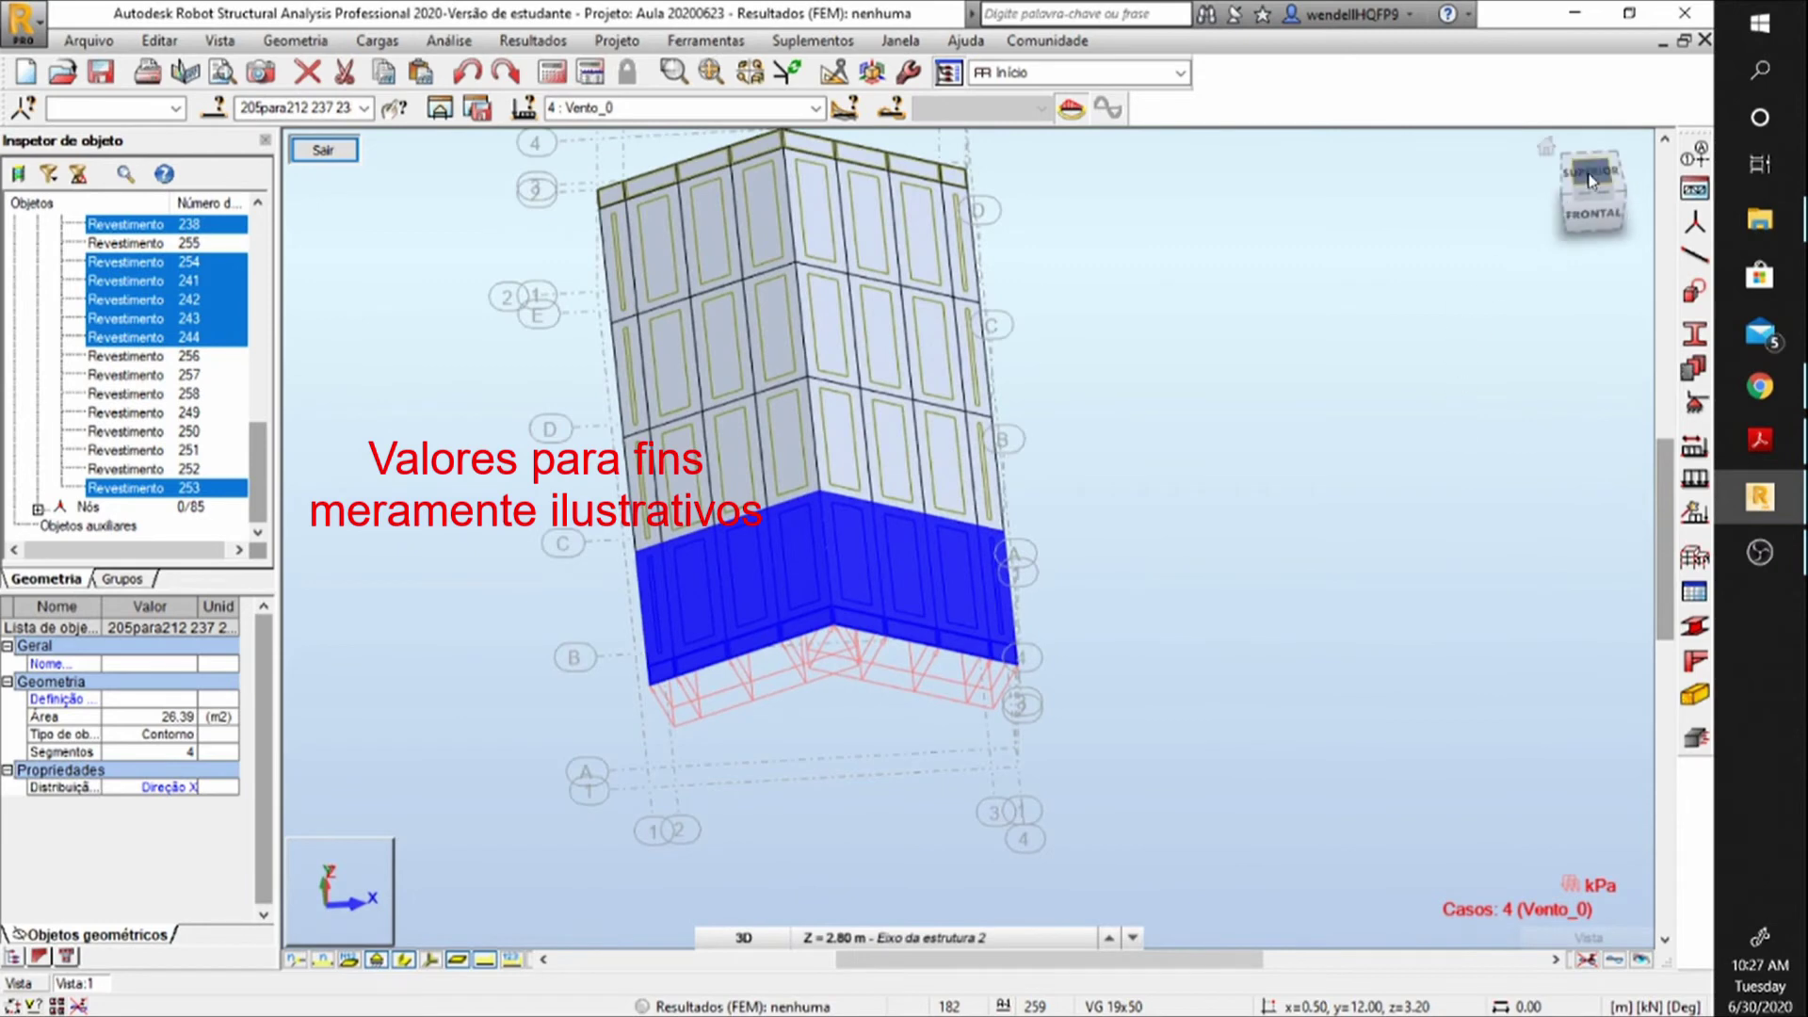
Apply a uniform planar load of -0.30 kPa in local Z to the roof claddings of the B–C bay.
left_click(1589, 179)
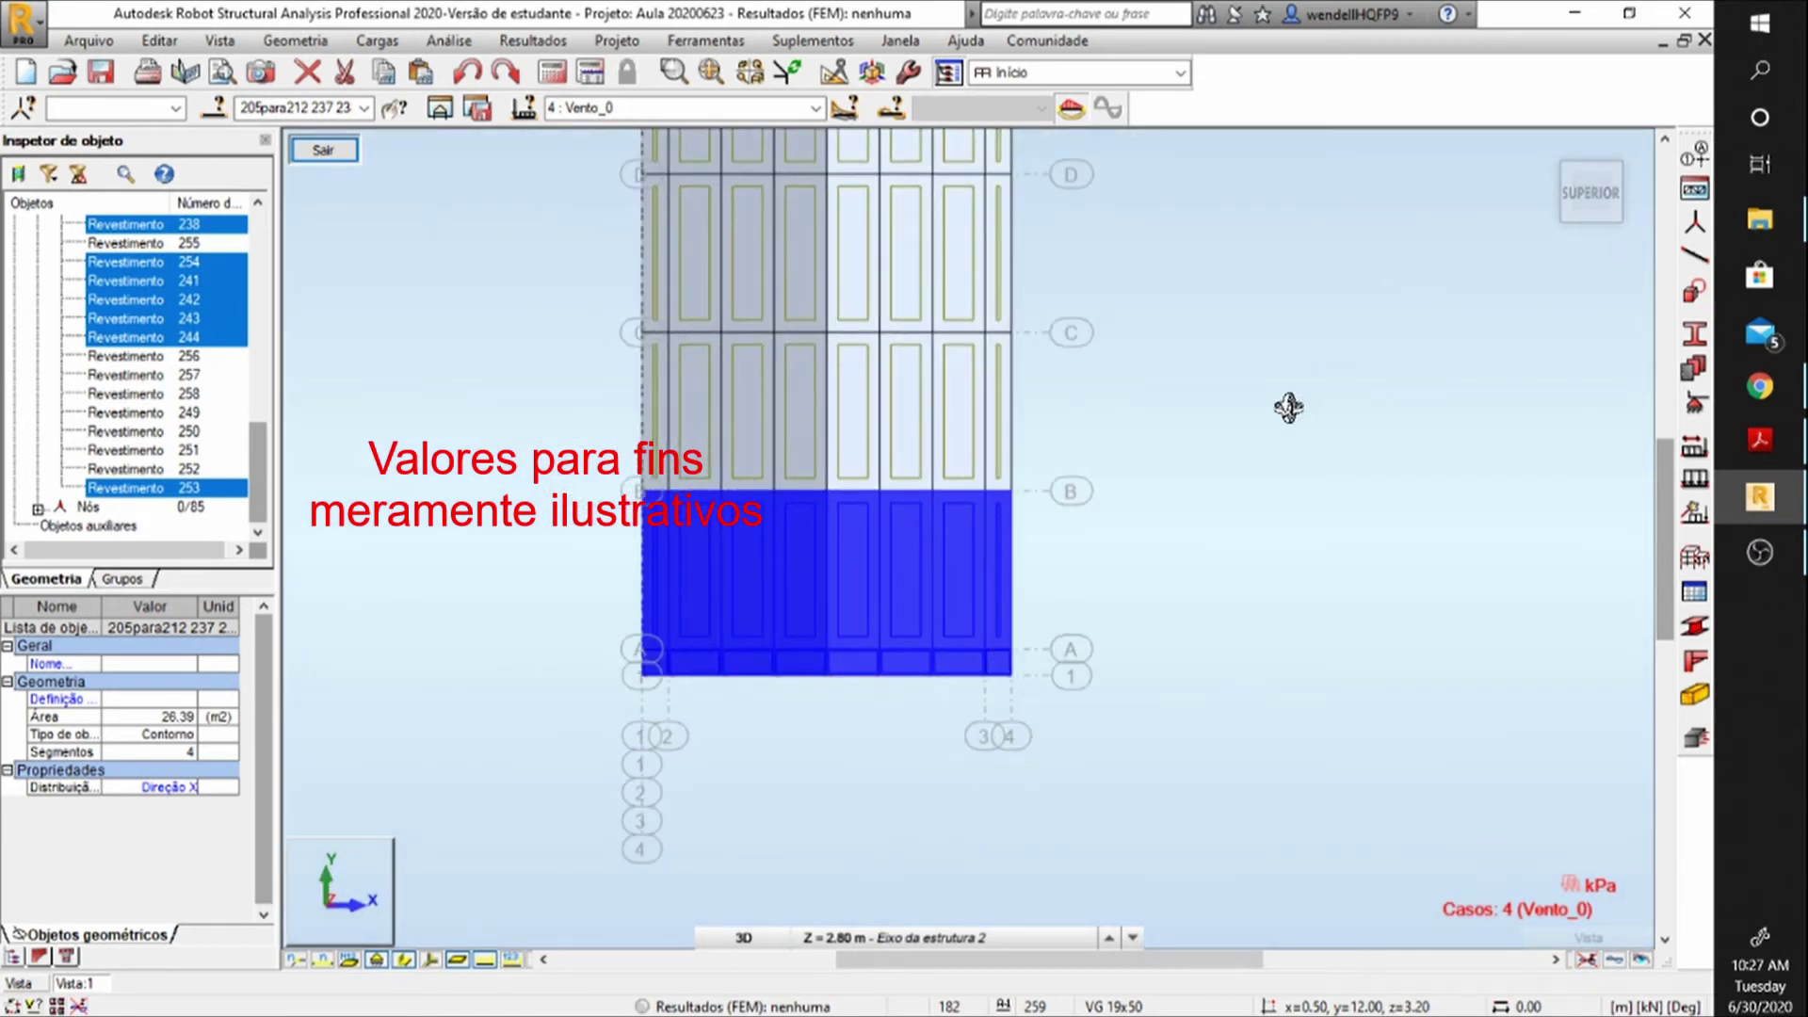
left_click(1218, 428)
left_click_drag(1199, 448, 595, 397)
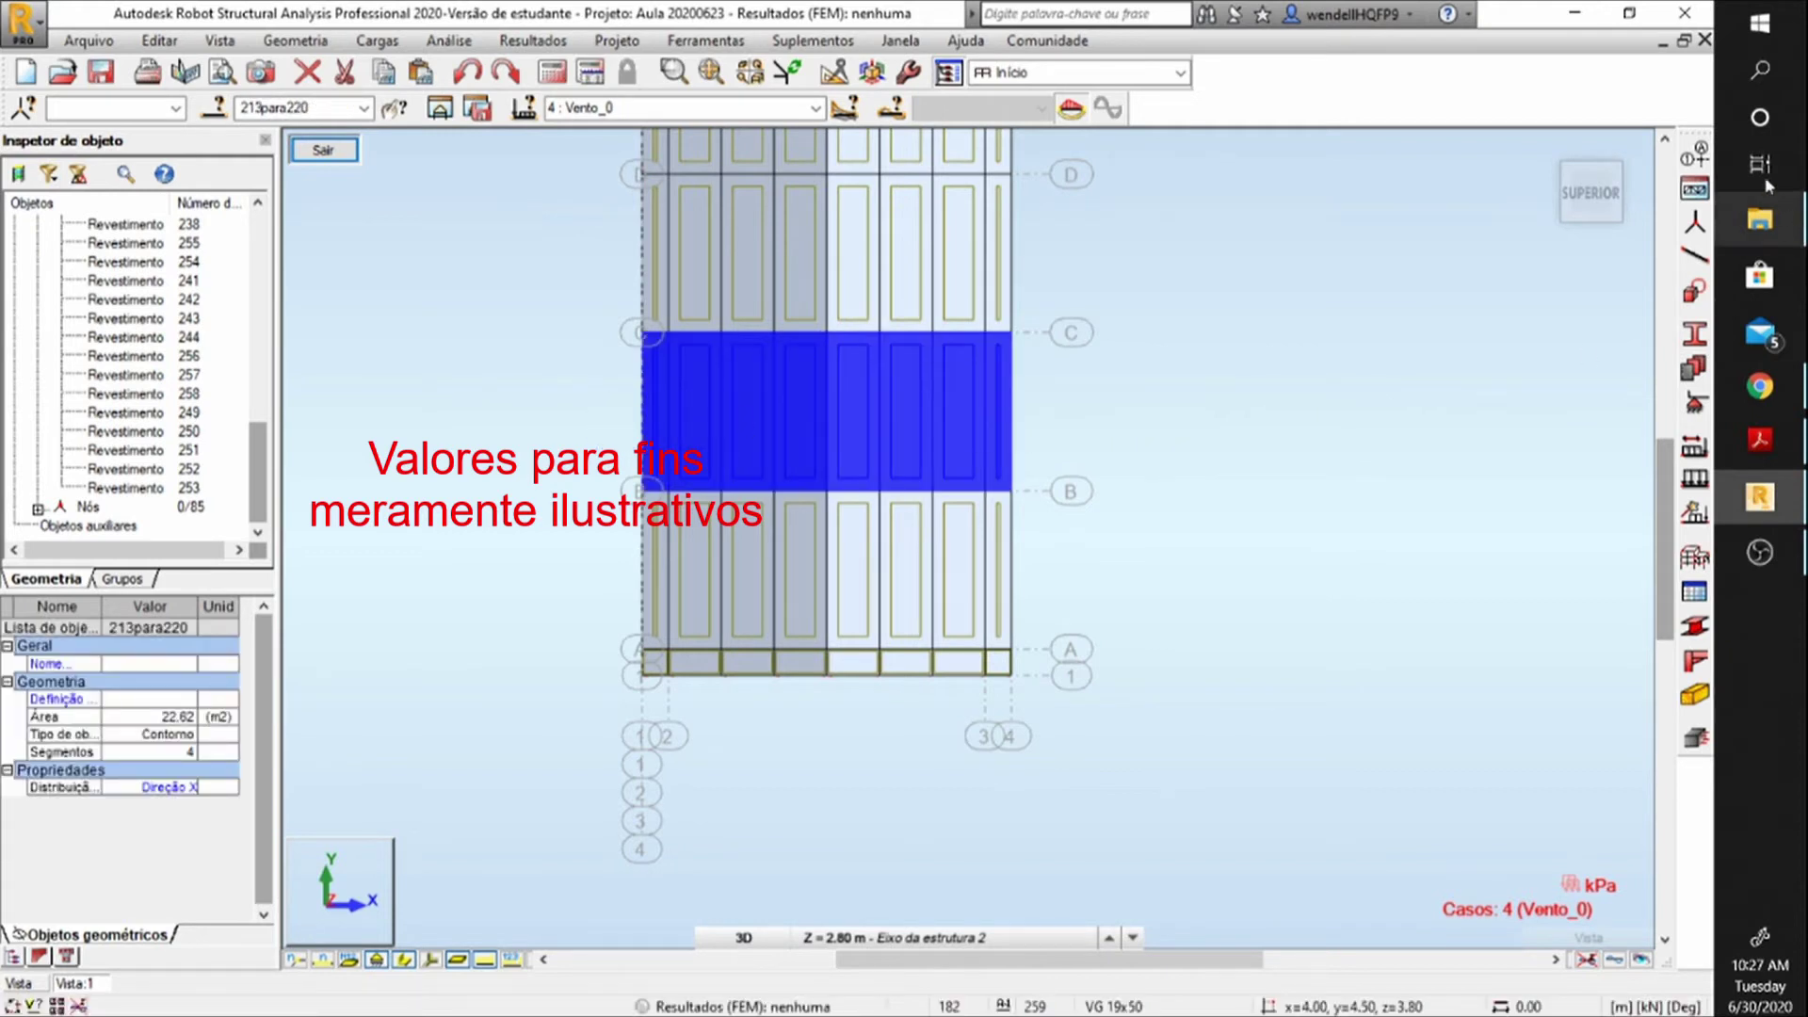
left_click(1695, 481)
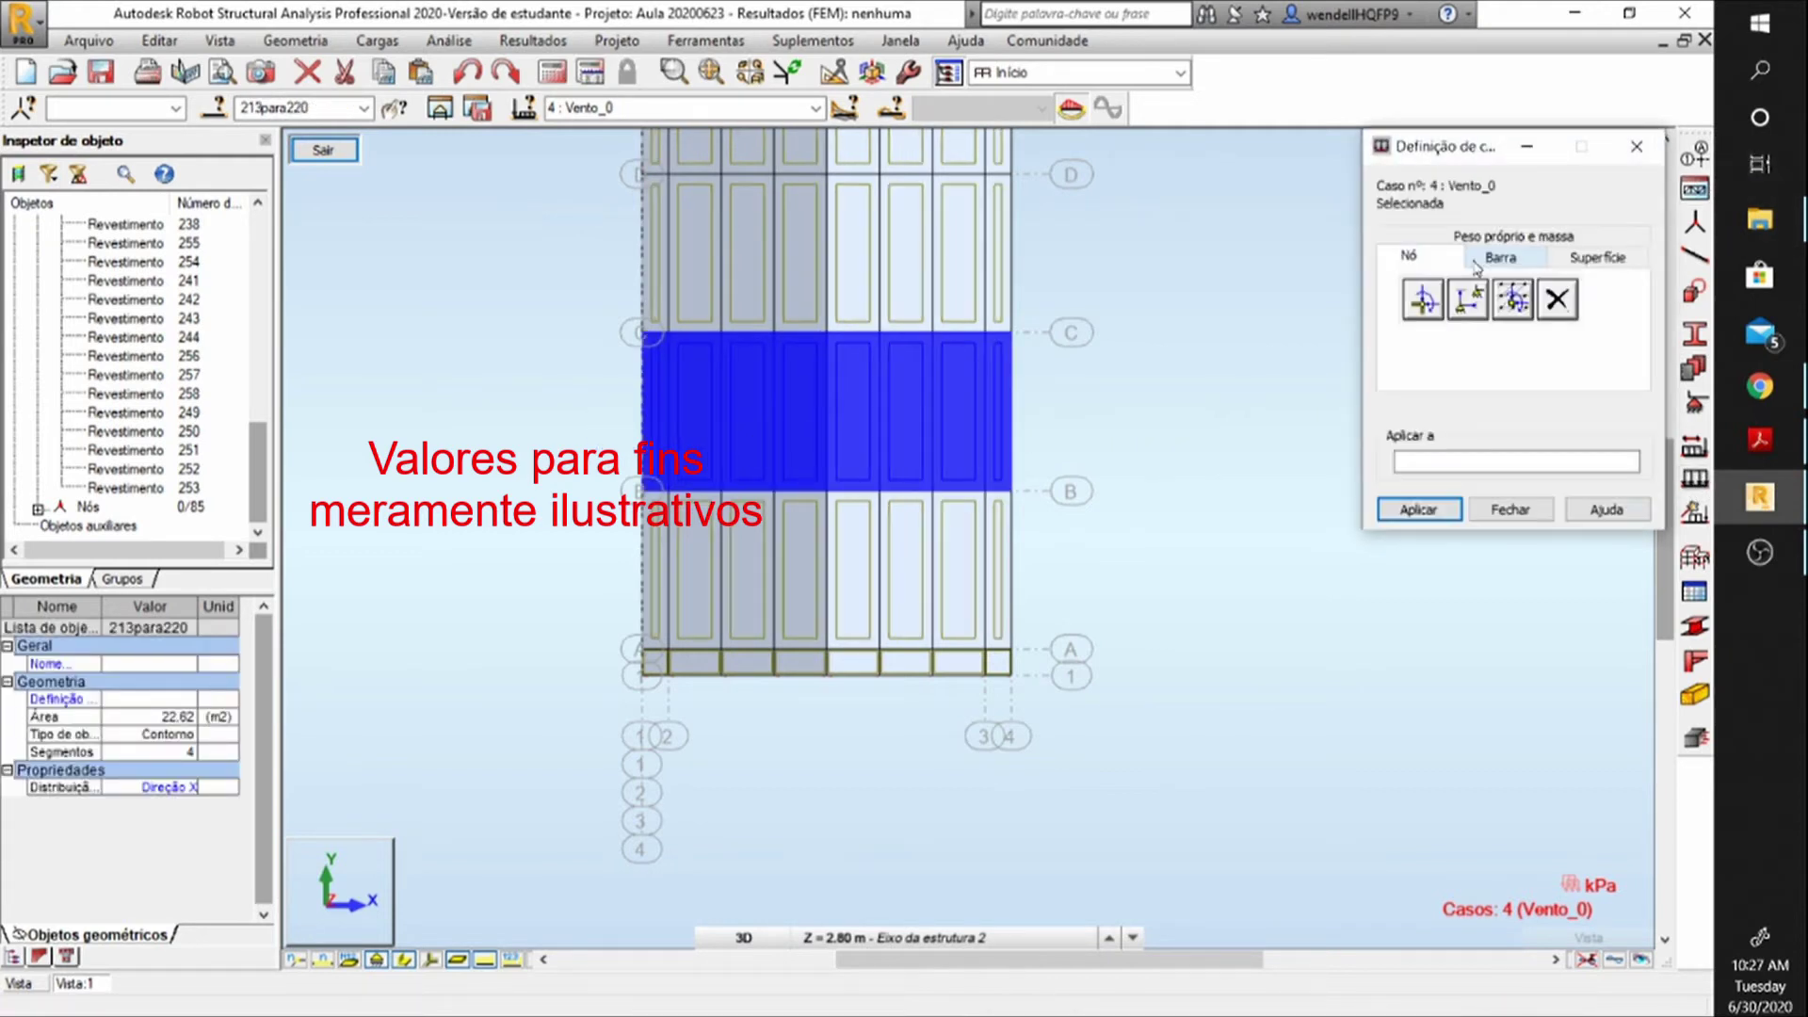
left_click(1598, 258)
left_click(1421, 300)
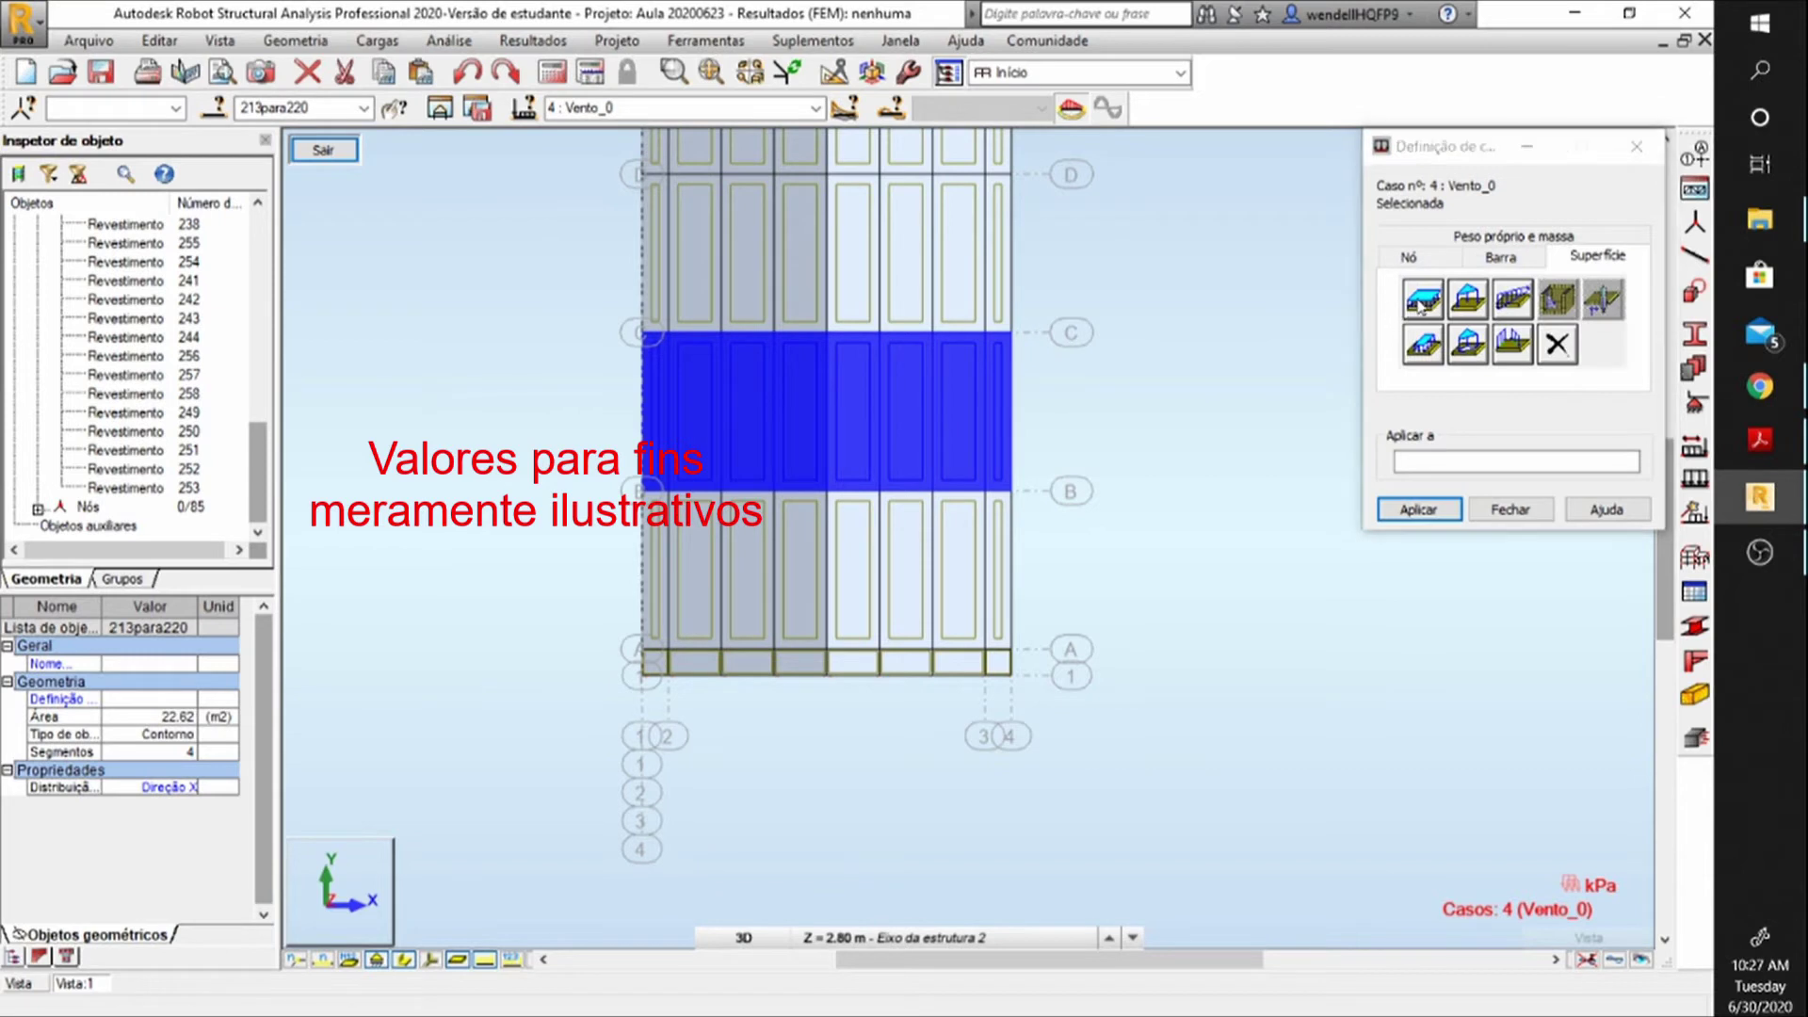
double_click(1534, 451)
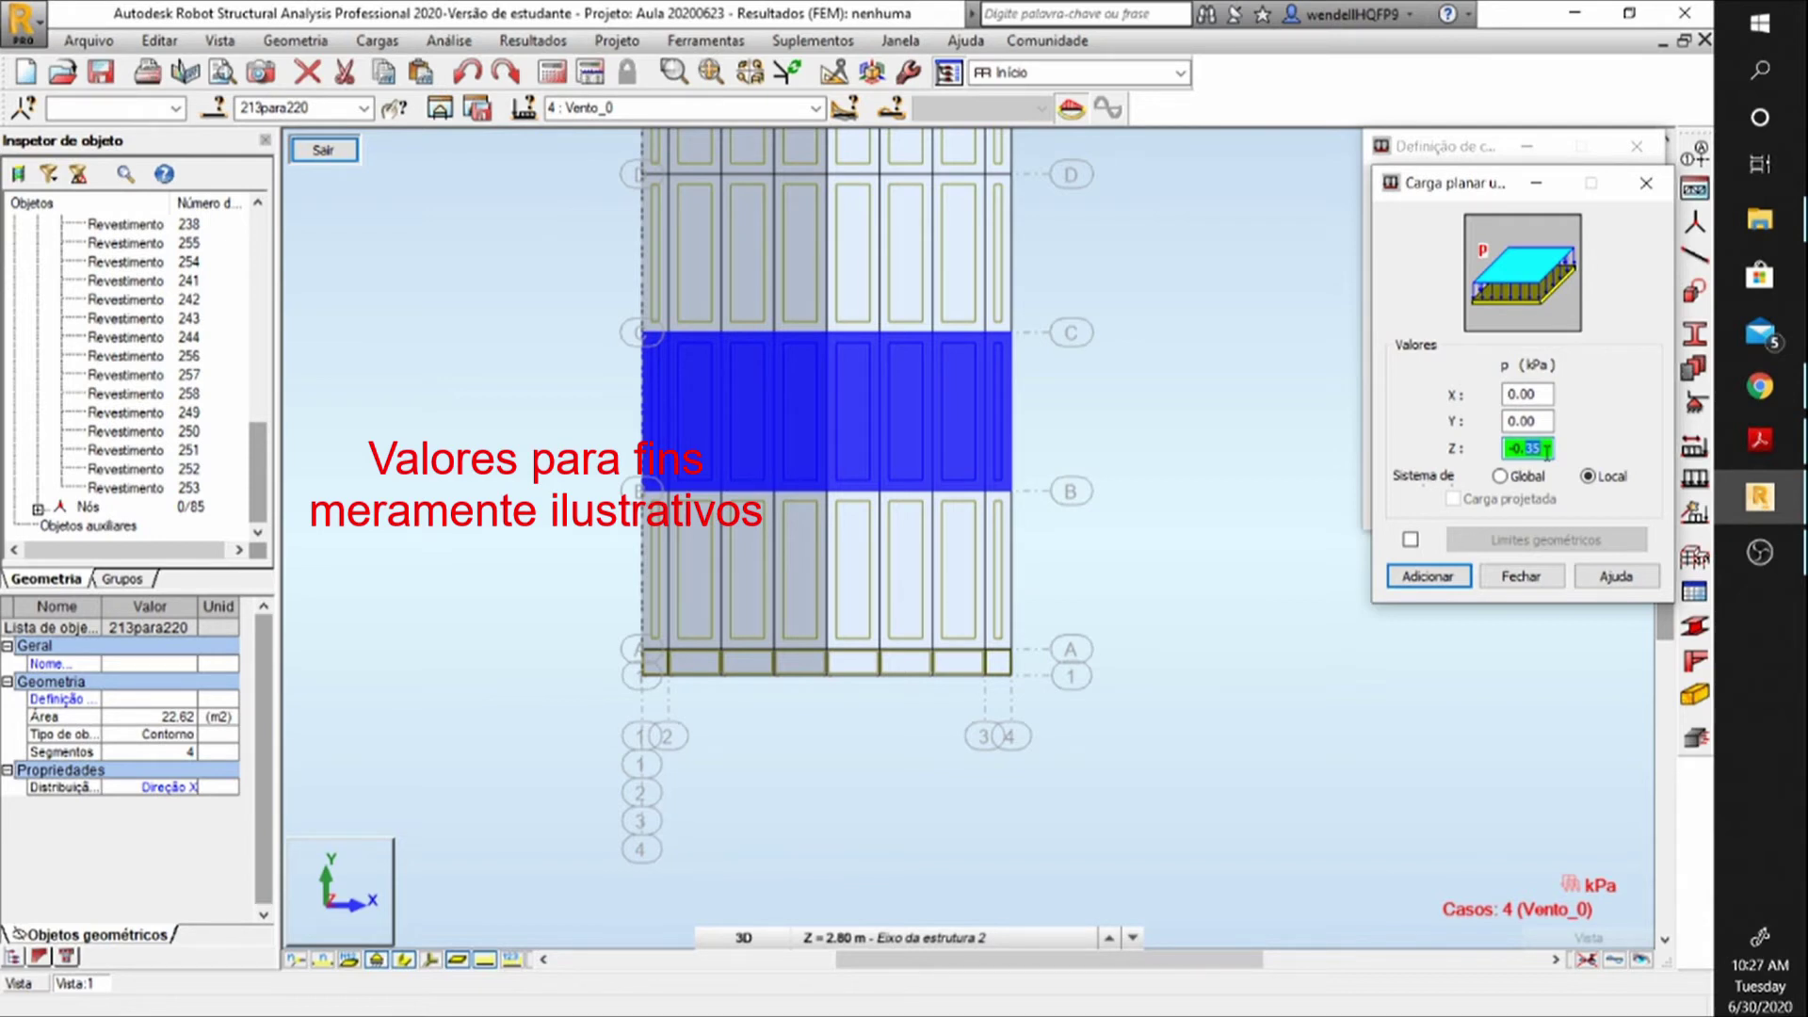
type("3")
left_click(1427, 576)
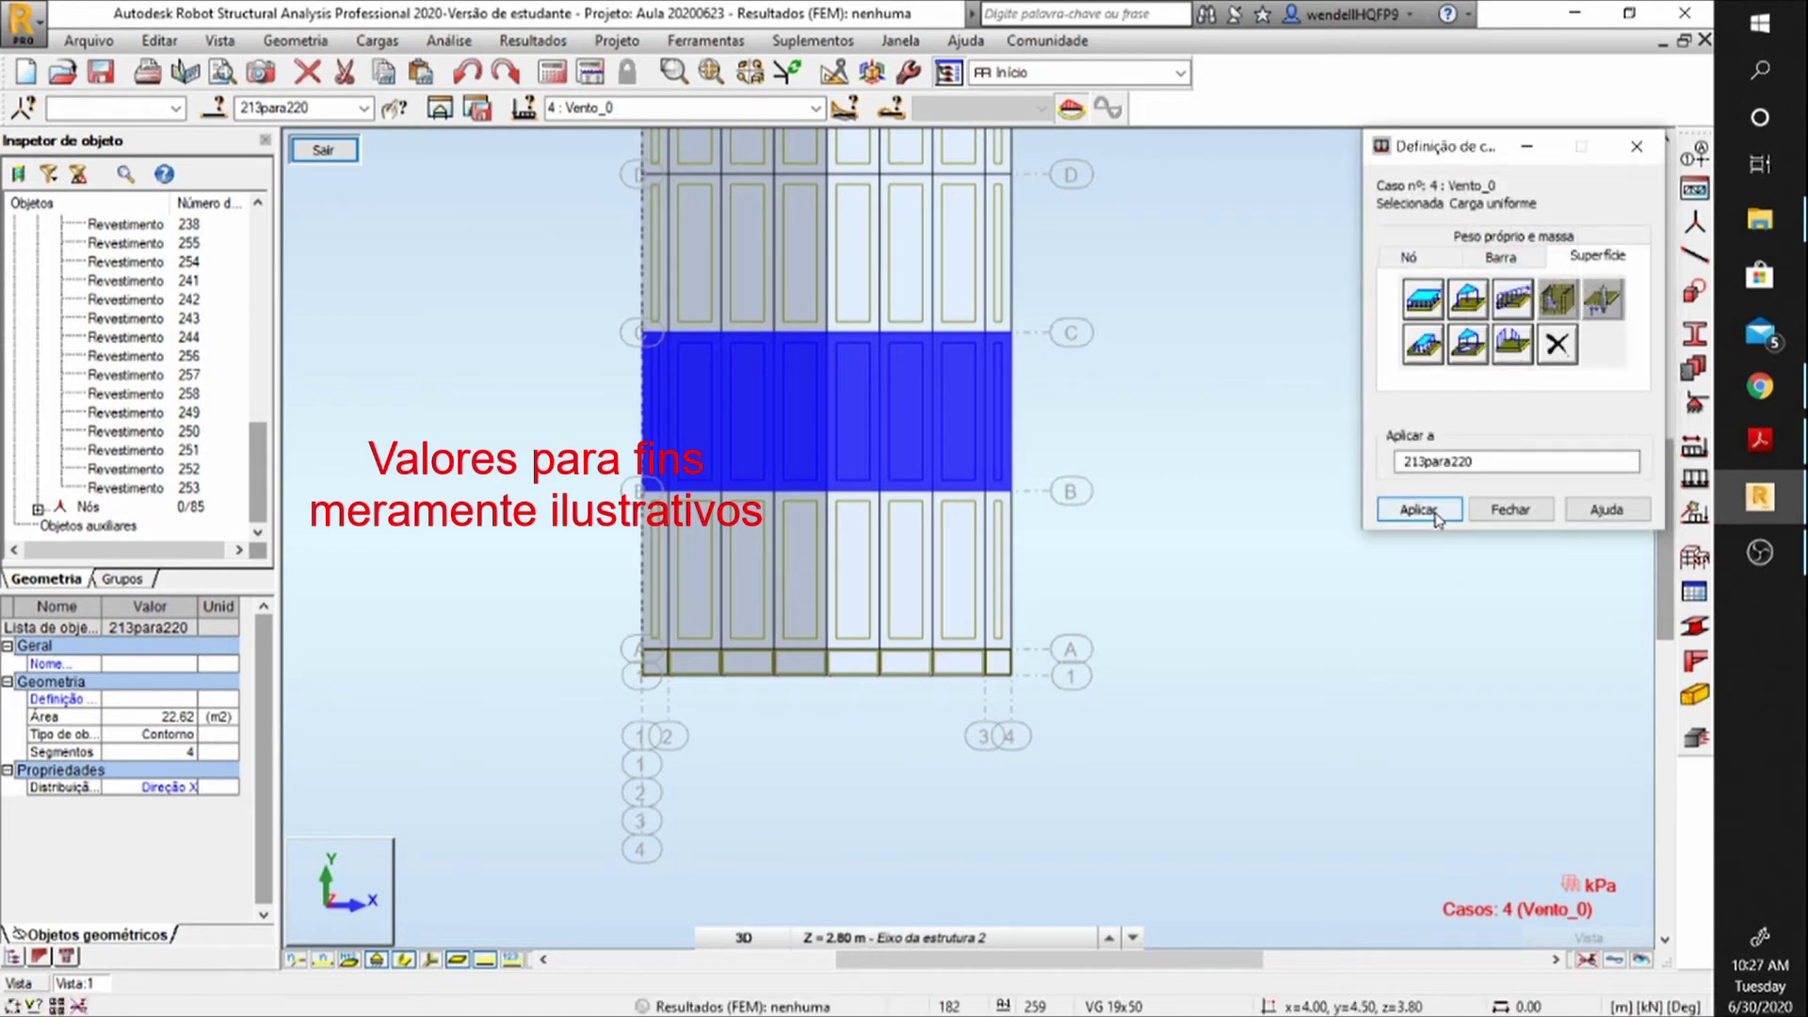
left_click(1419, 510)
Reapply the -0.30 kPa local Z load to the B–C bay claddings, clear the selection and inspect the wind loads in 3D.
left_click(1424, 298)
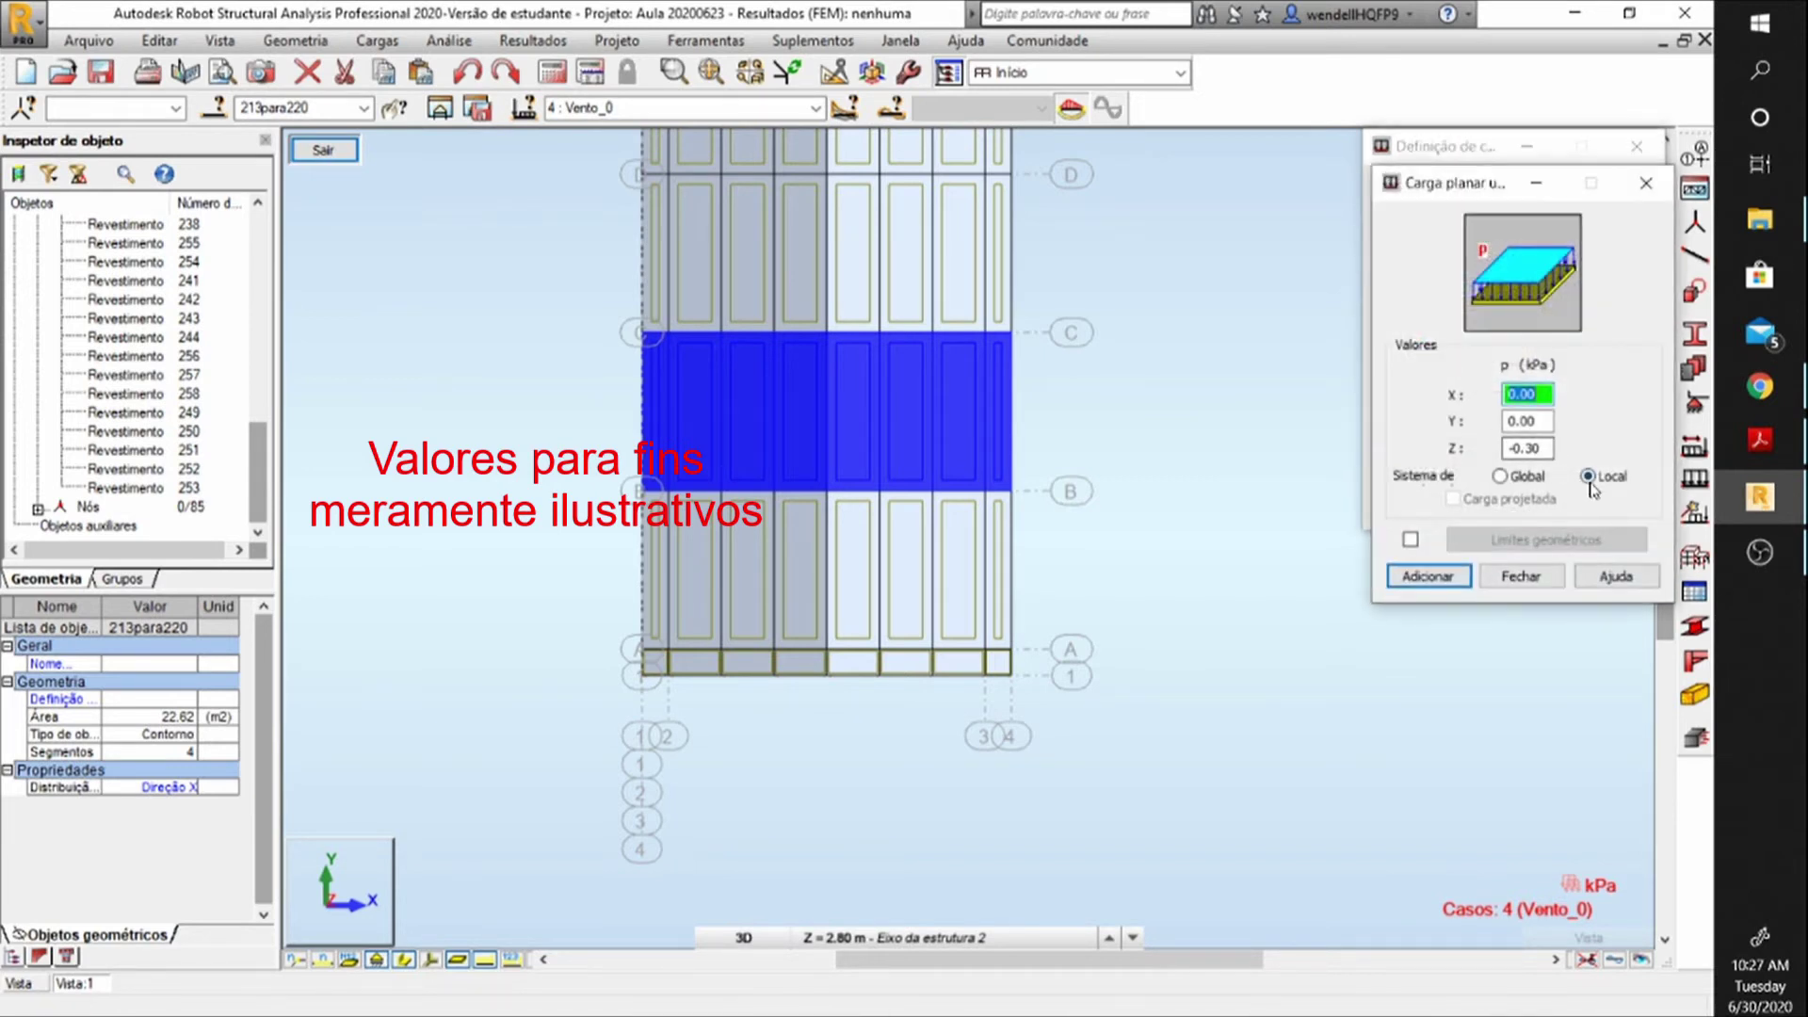
left_click(1428, 578)
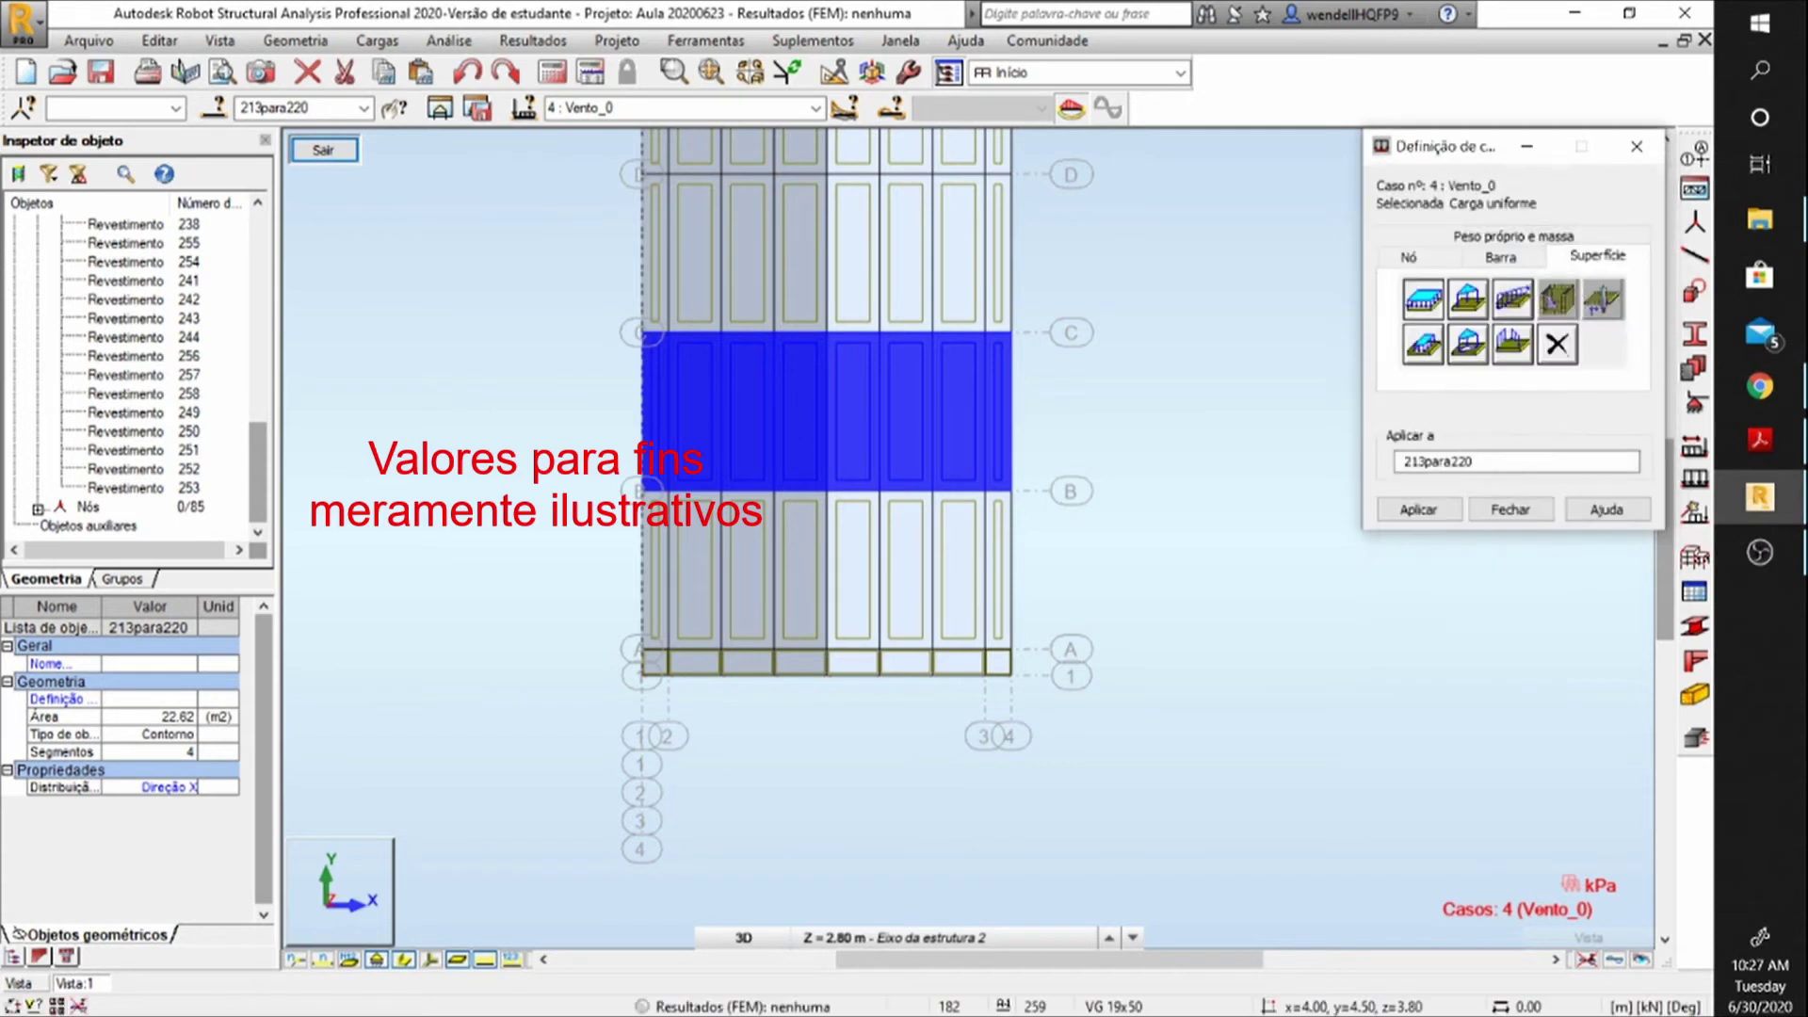
left_click(1424, 513)
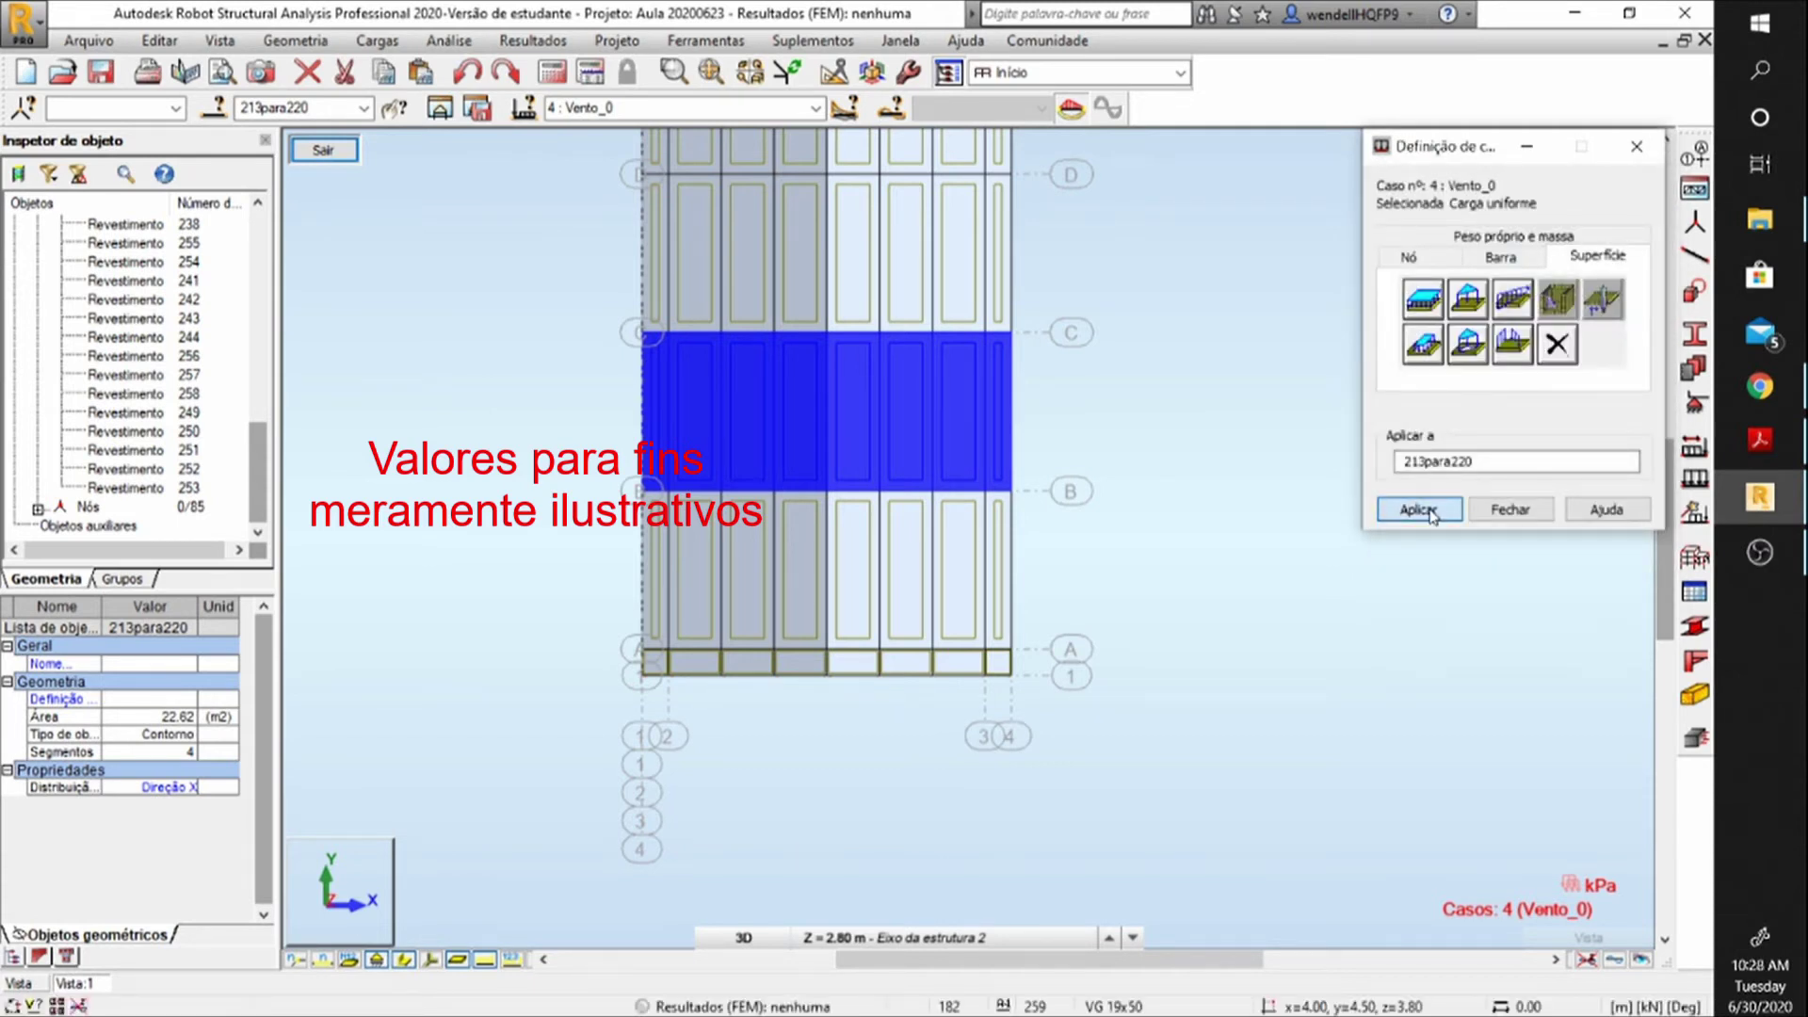
left_click(1512, 513)
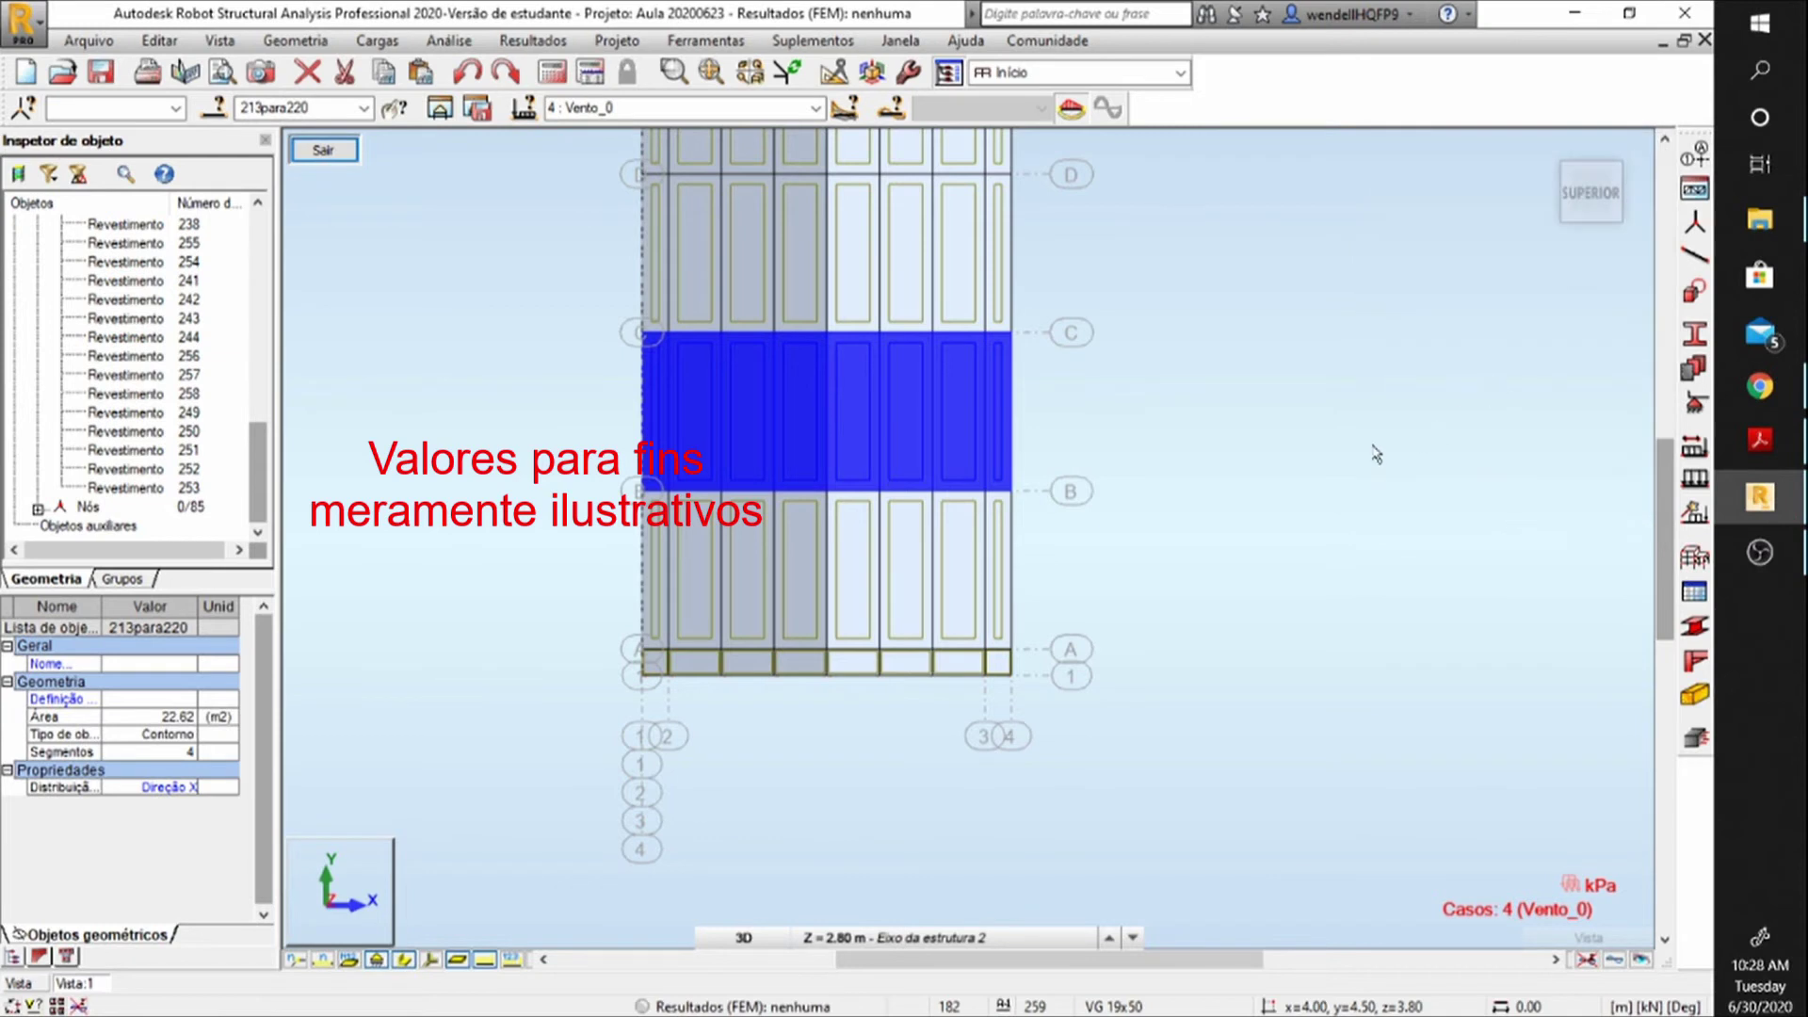
left_click(1336, 480)
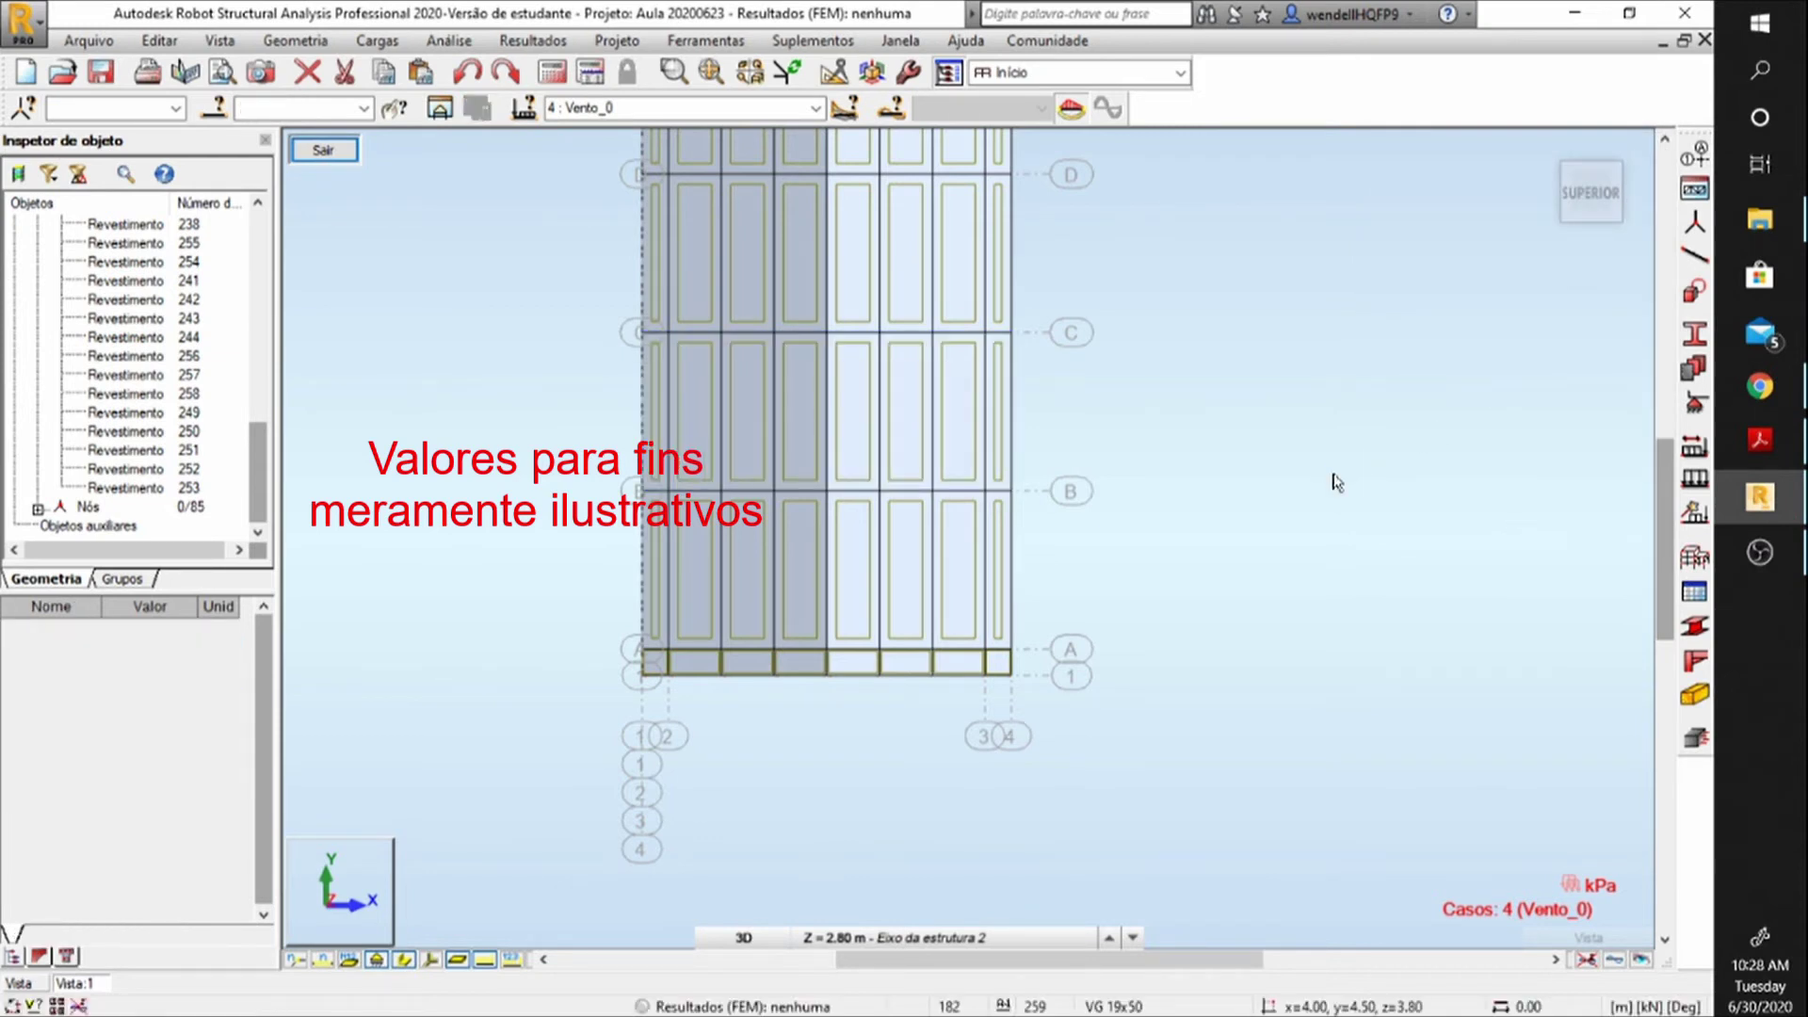
right_click(1337, 482)
left_click(1324, 566)
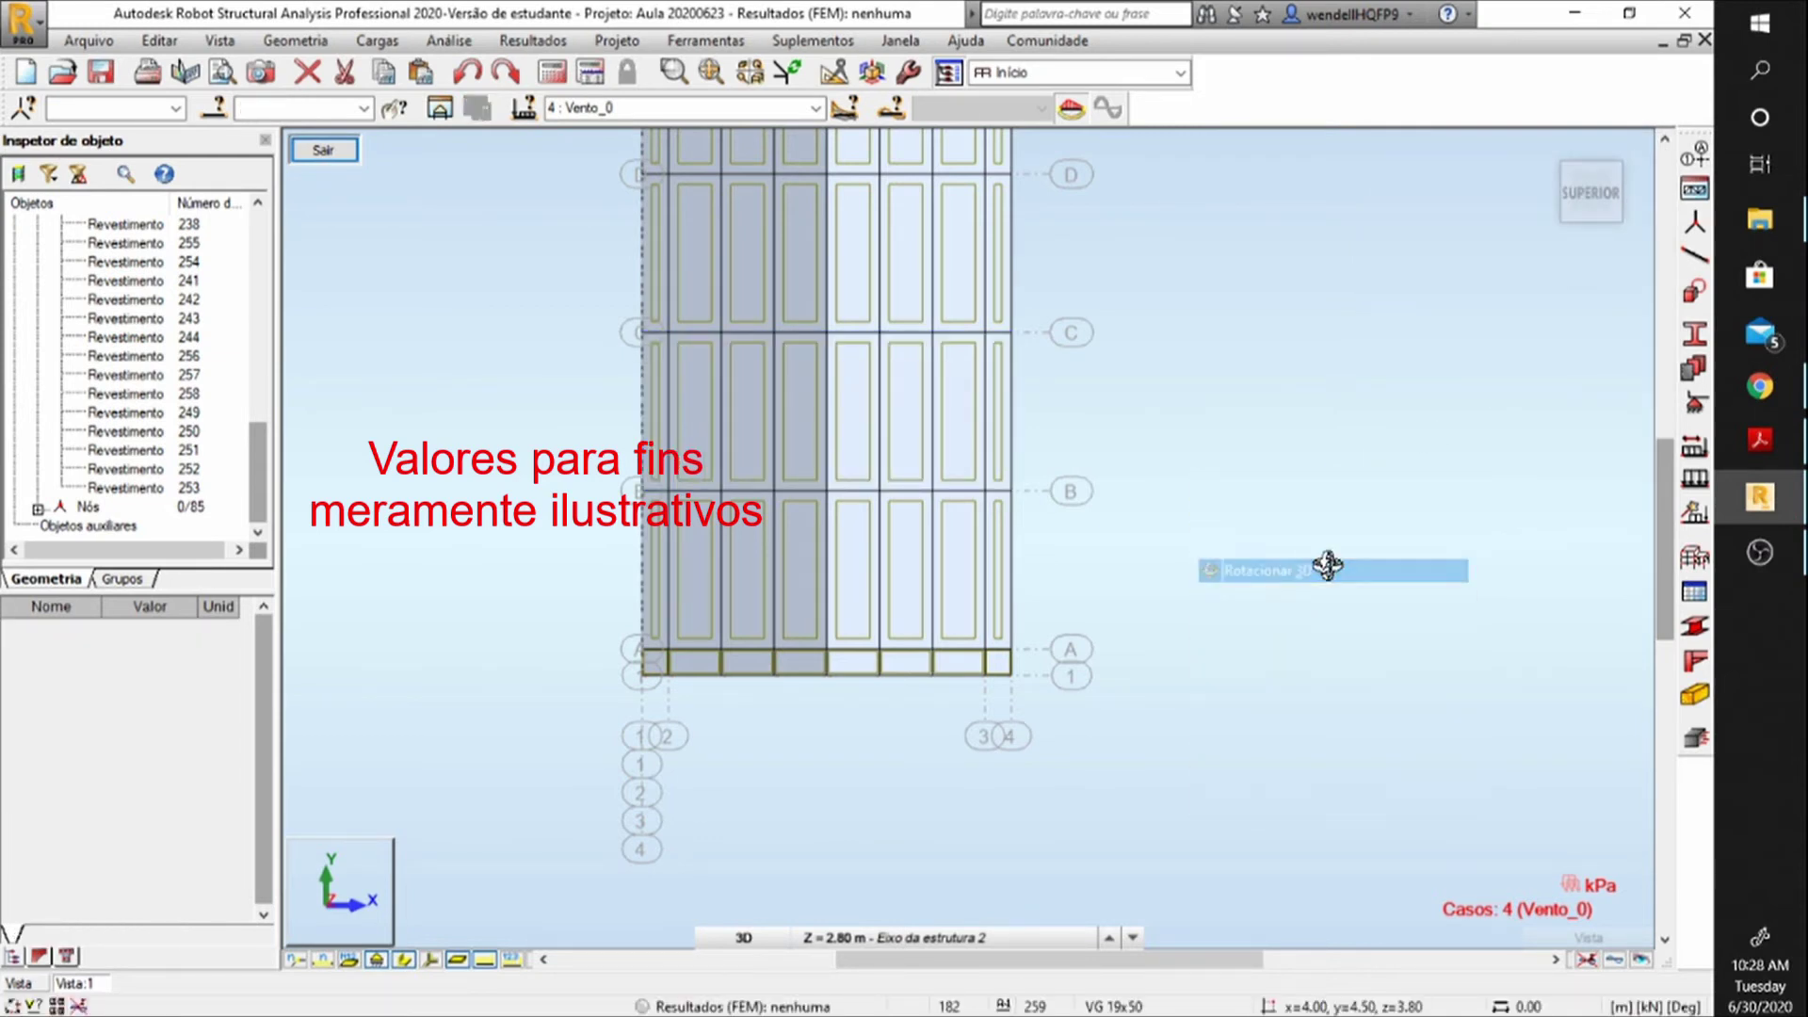
left_click_drag(1324, 567, 1267, 452)
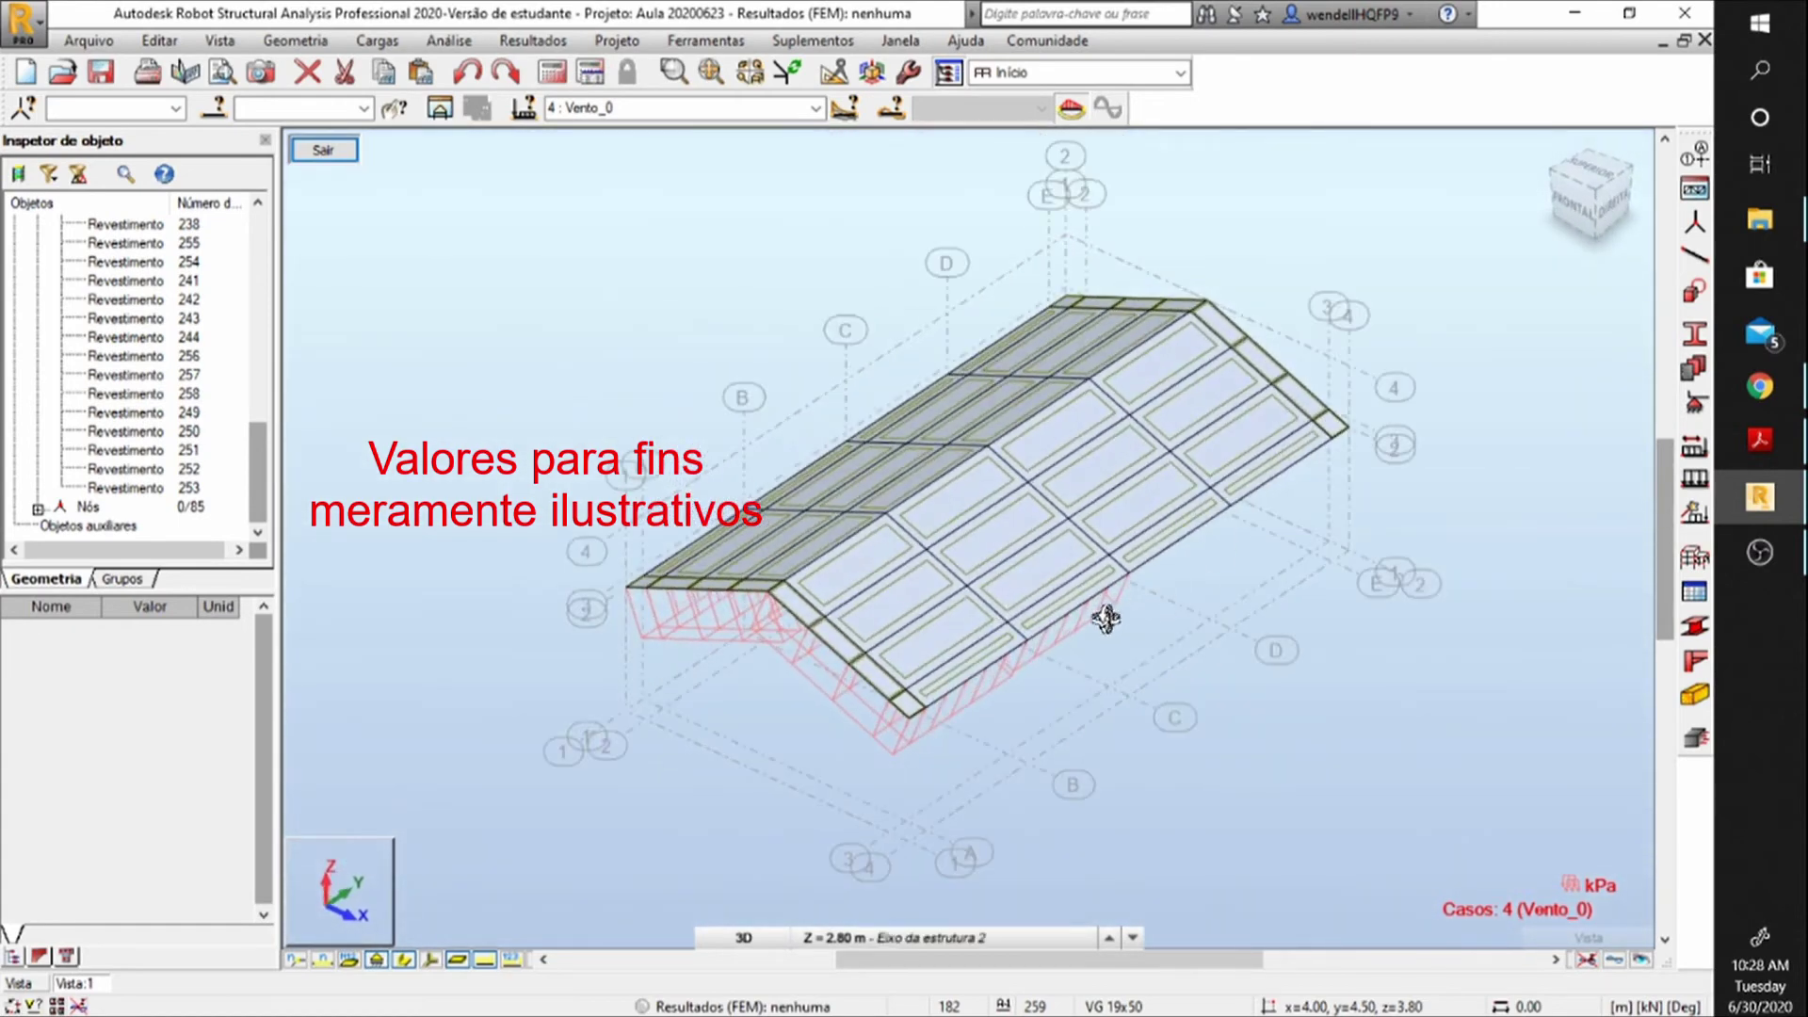
left_click_drag(1104, 652, 1256, 751)
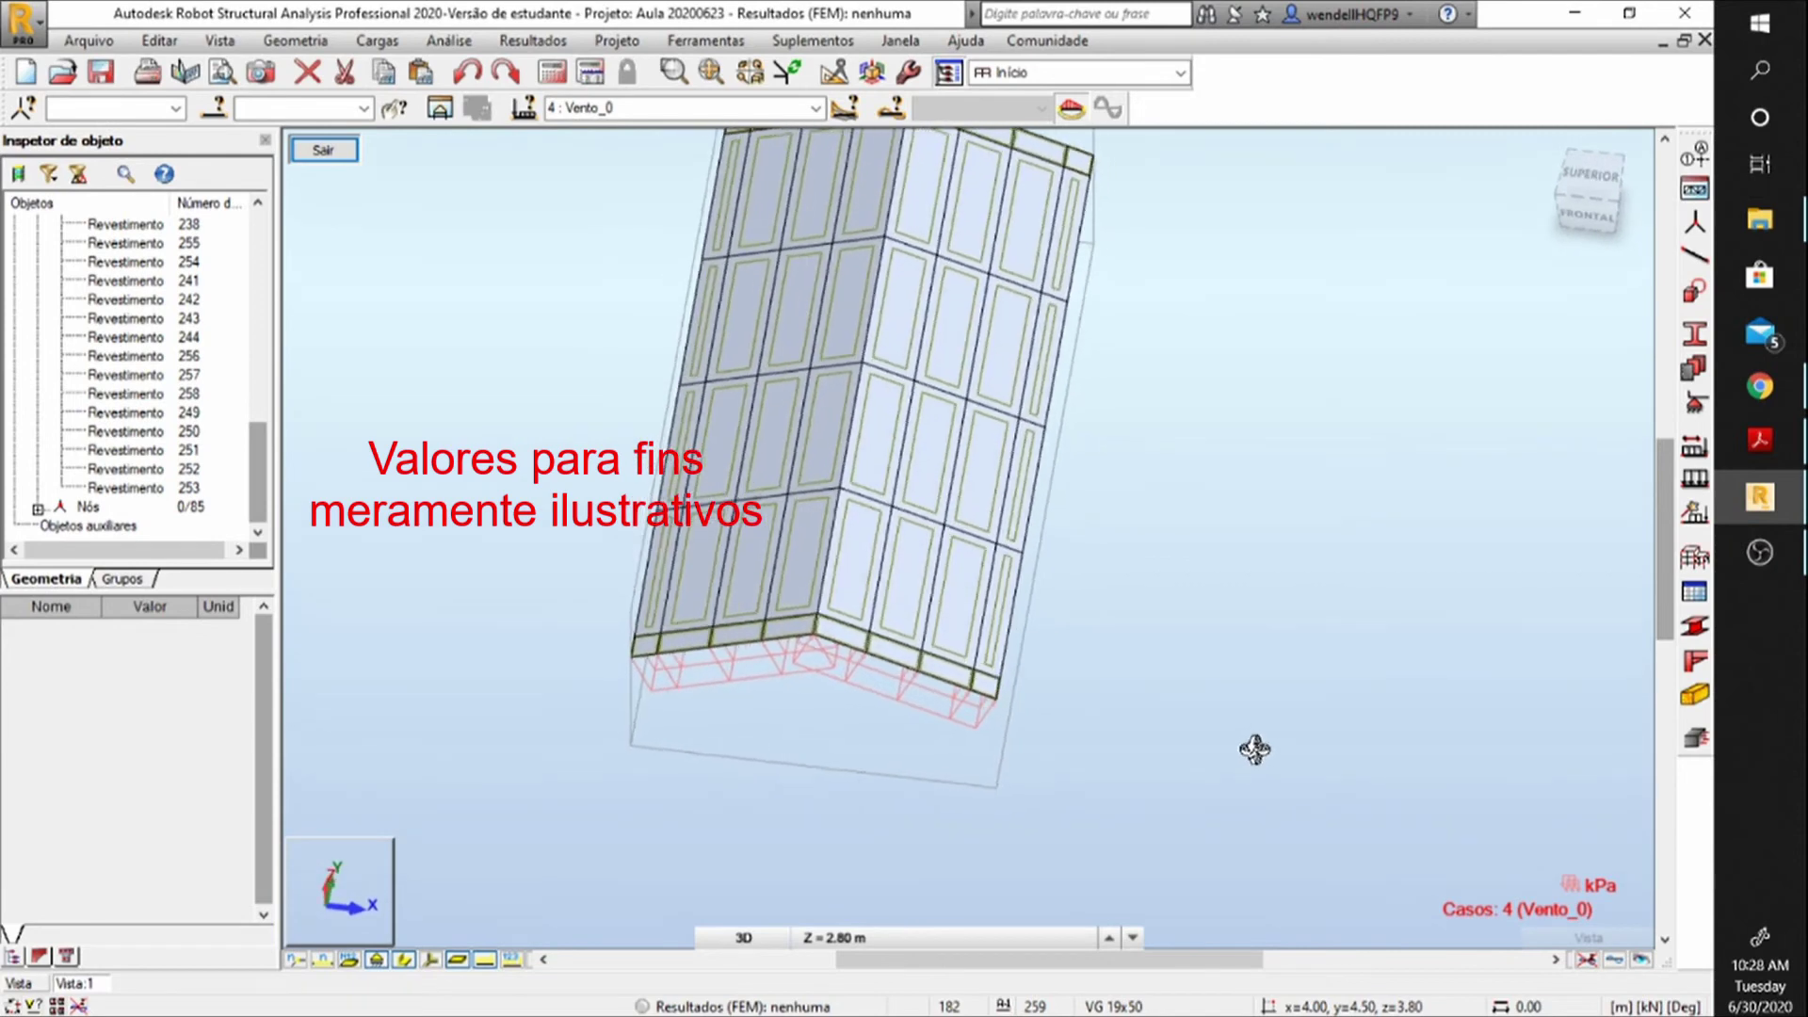
Apply a uniform planar load of -0.10 kPa in local Z to the claddings from axis C through the overhang beyond E, and clear the selection.
left_click(1594, 182)
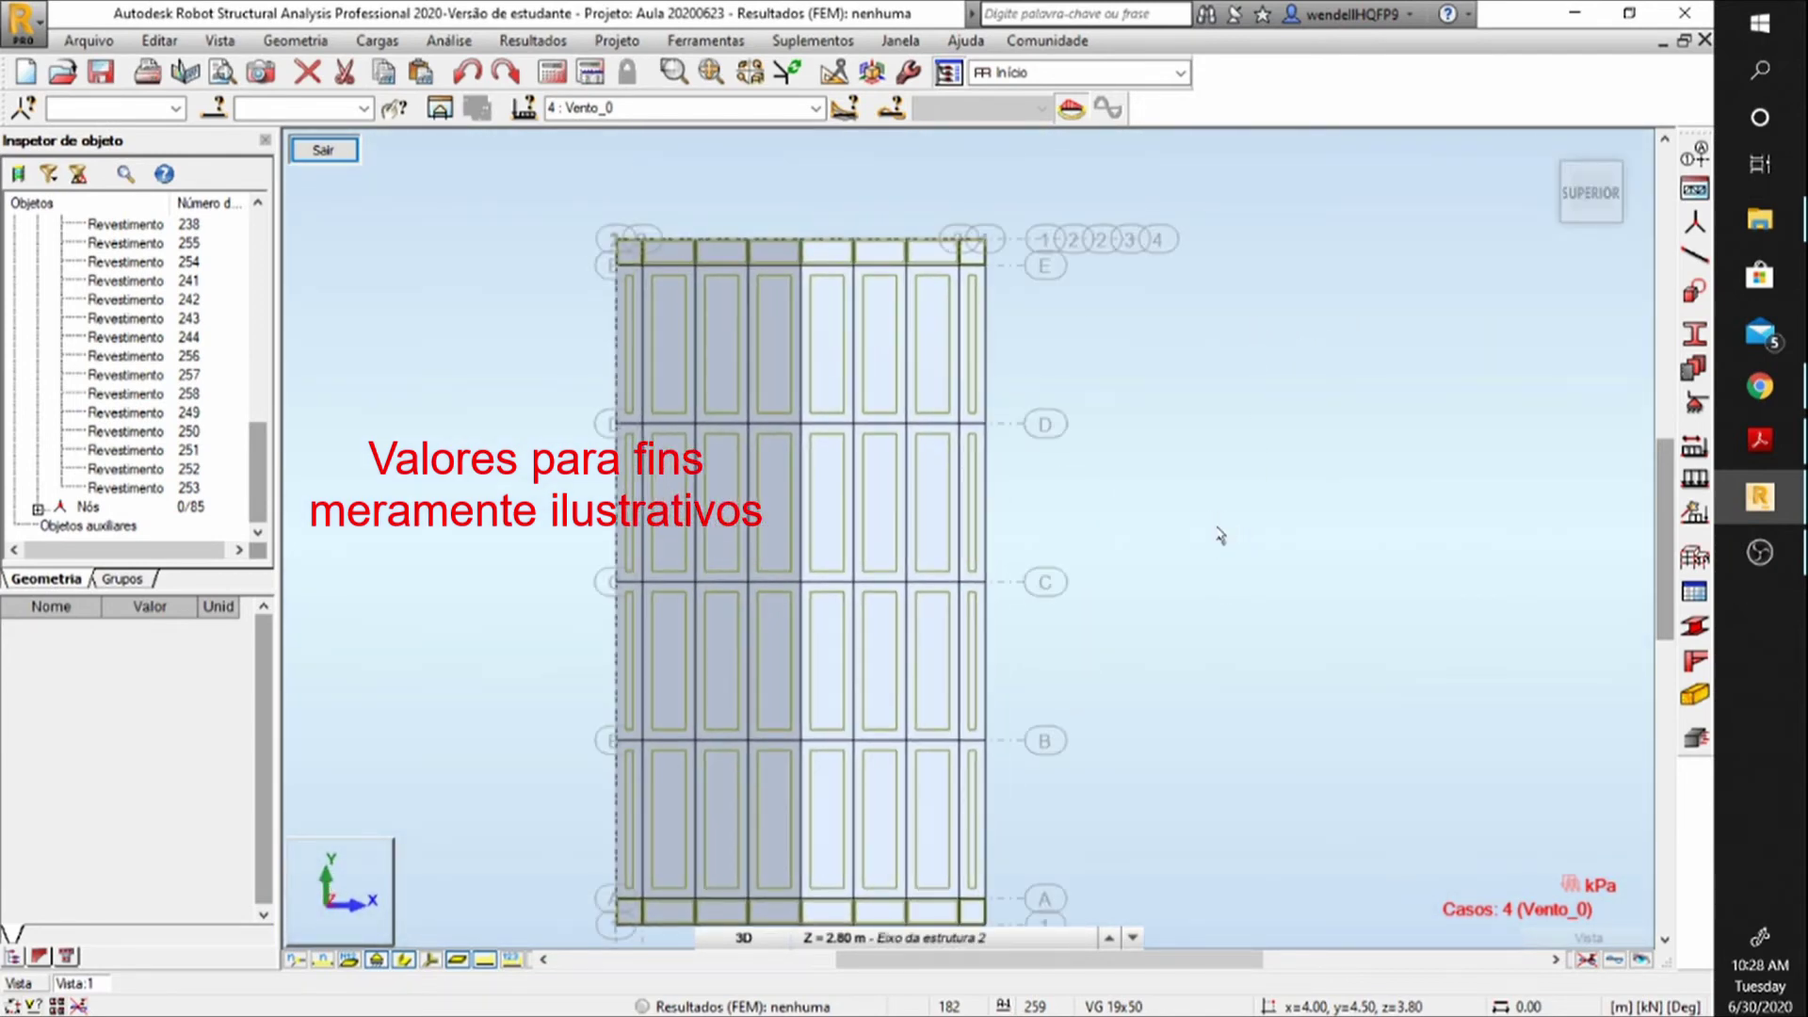
left_click_drag(1211, 537, 454, 155)
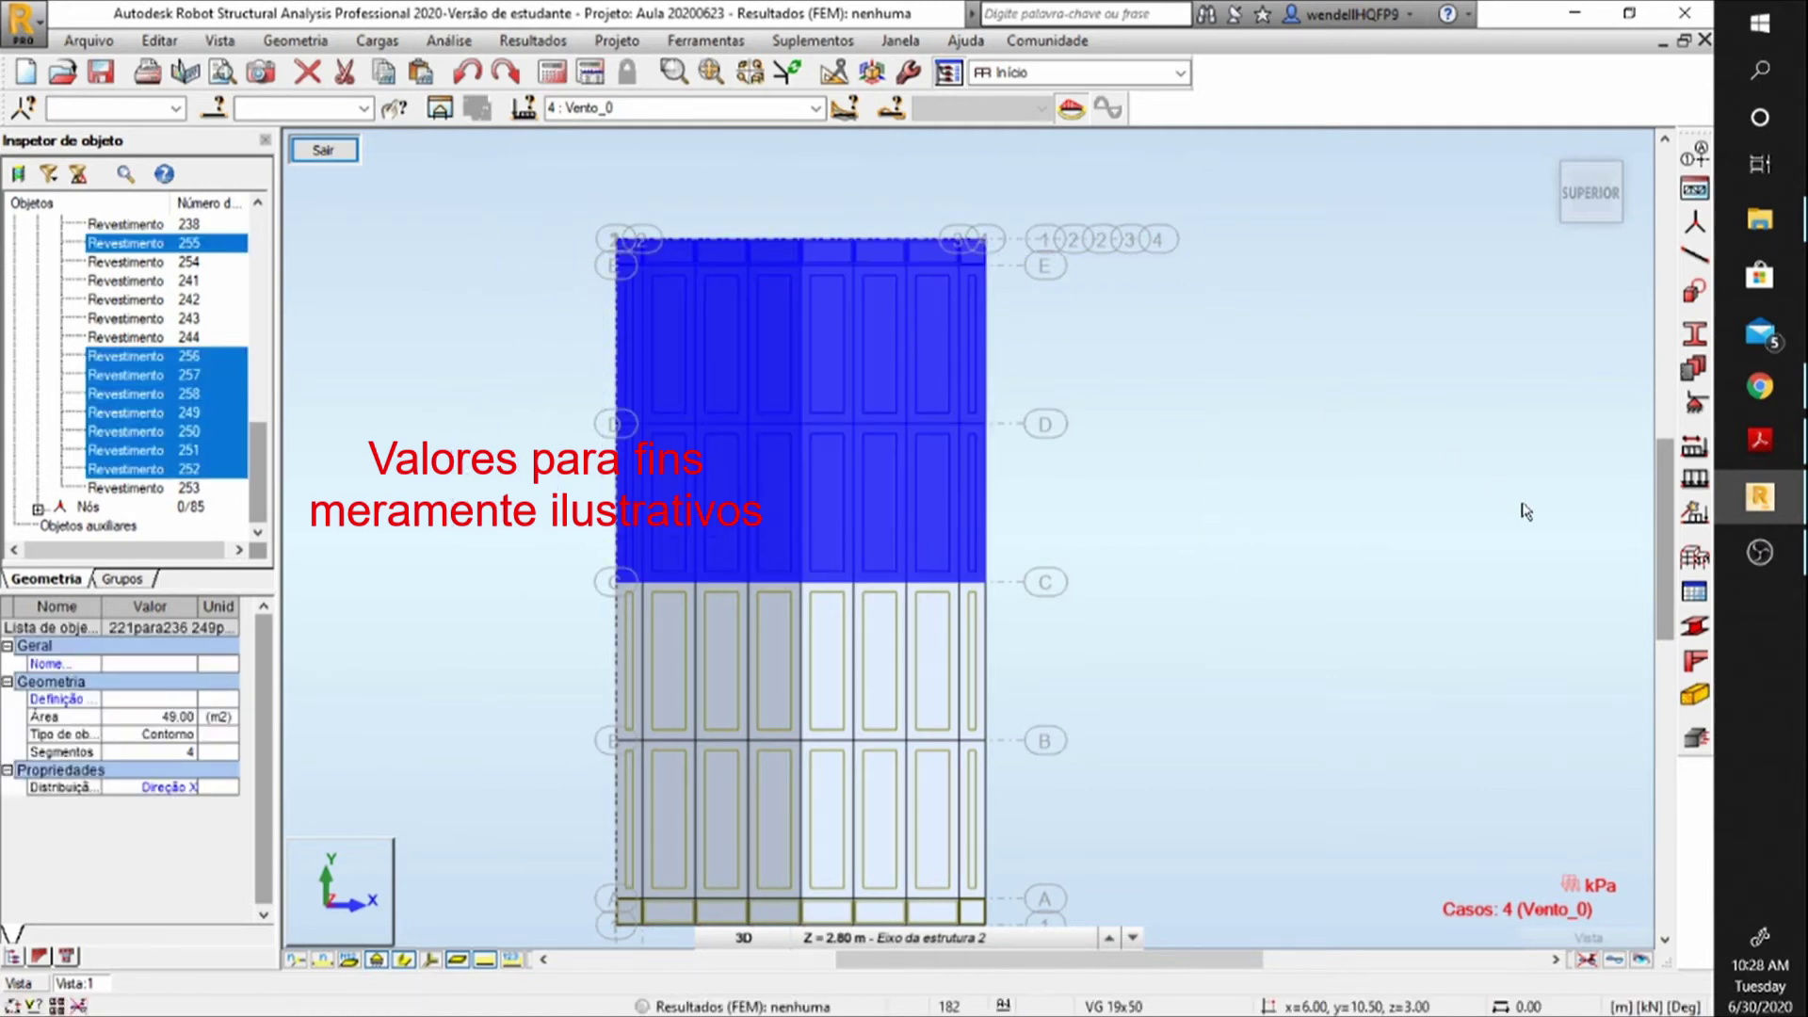
left_click(1697, 483)
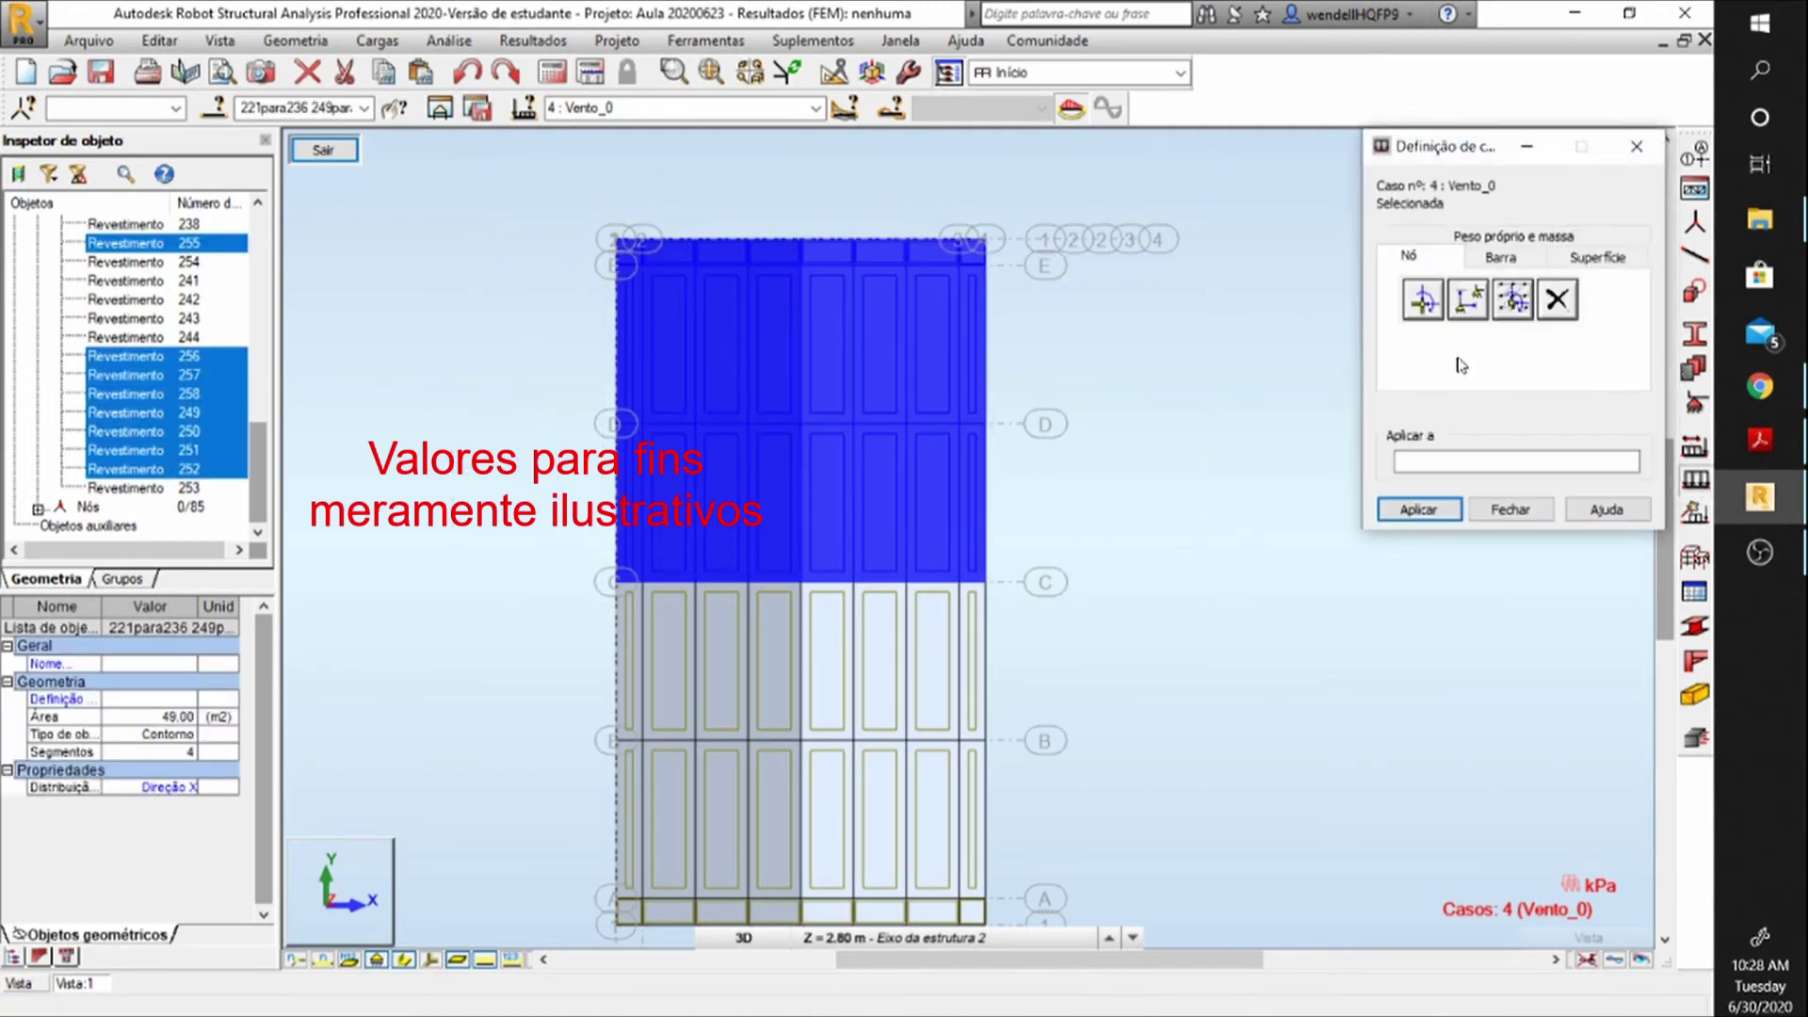
left_click(1619, 268)
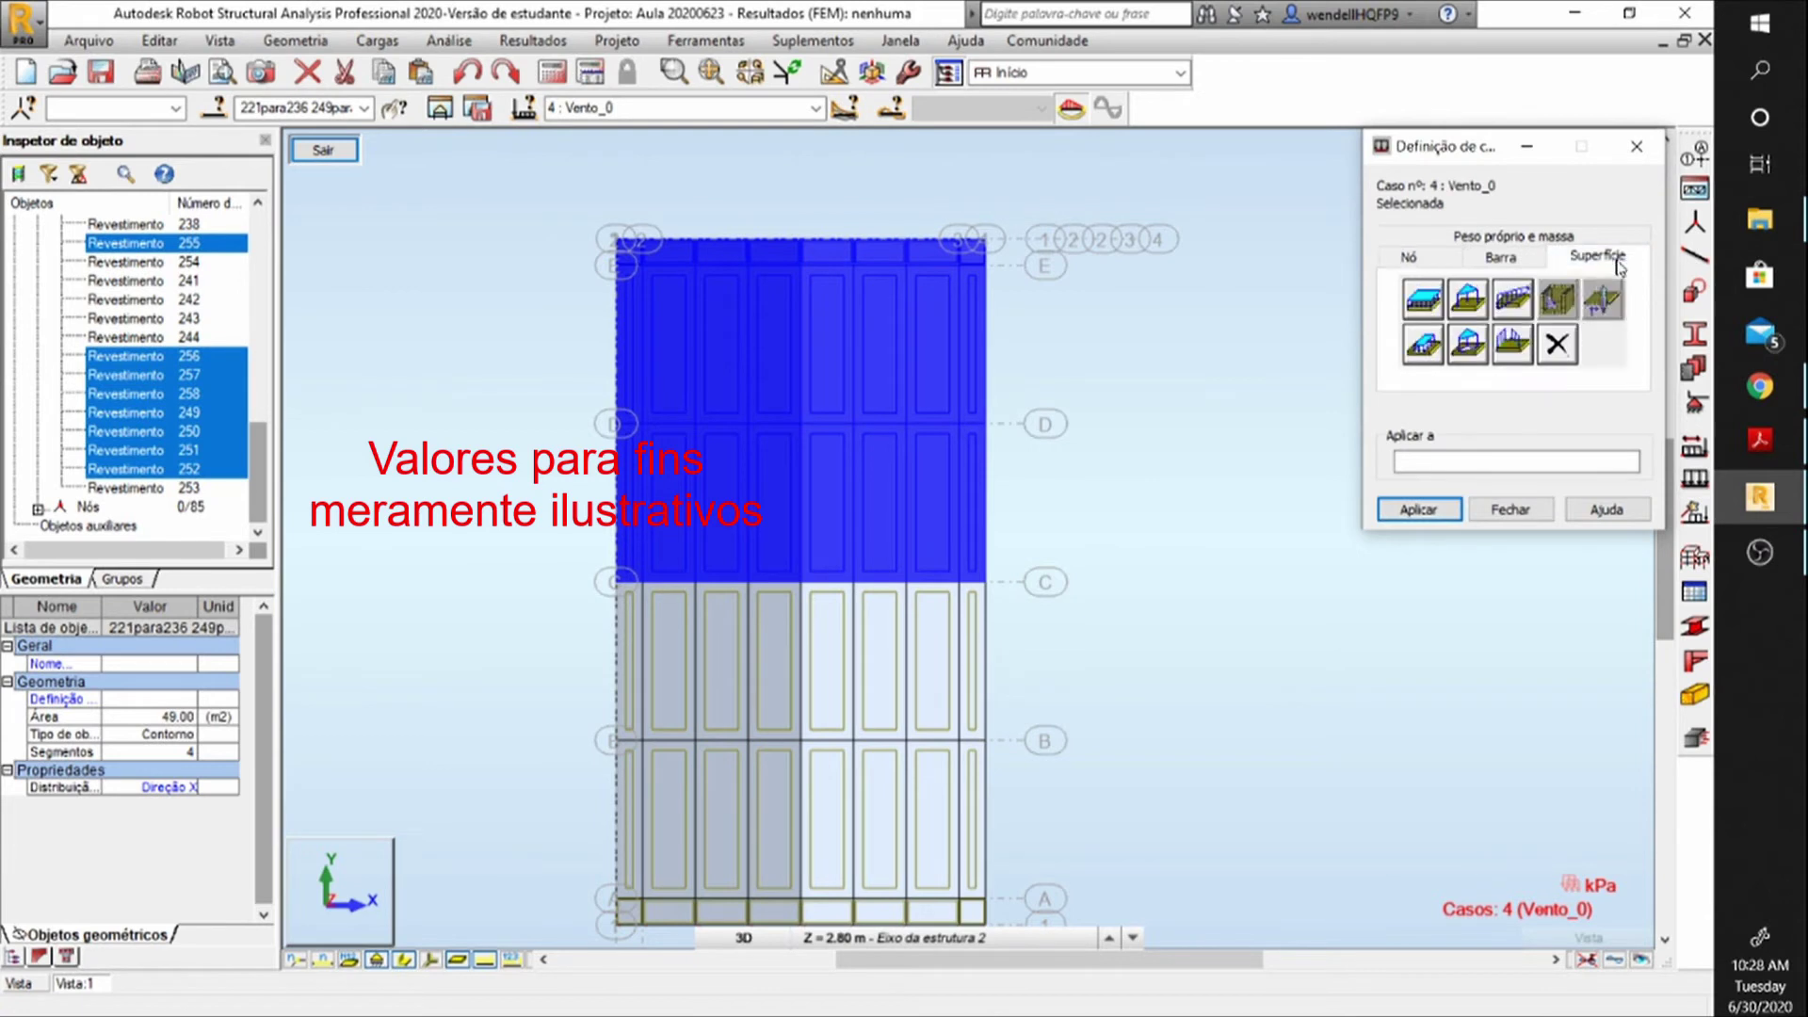
left_click(1436, 313)
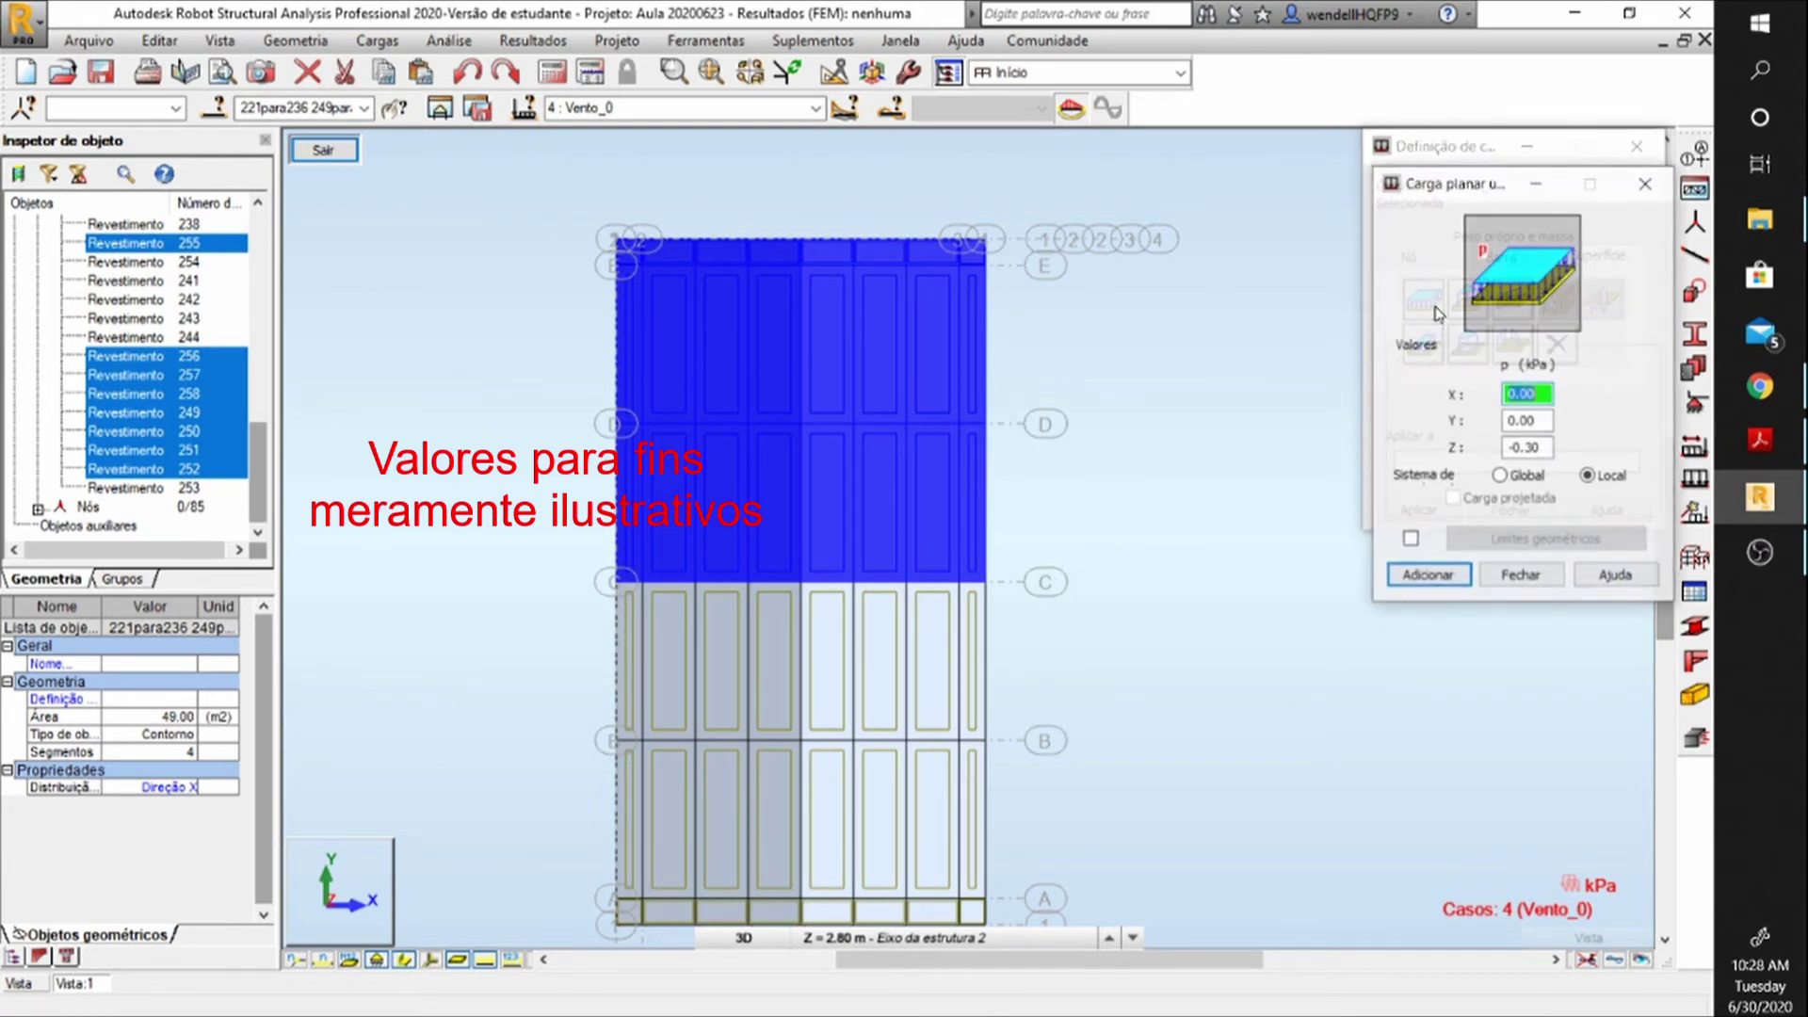
left_click(1526, 450)
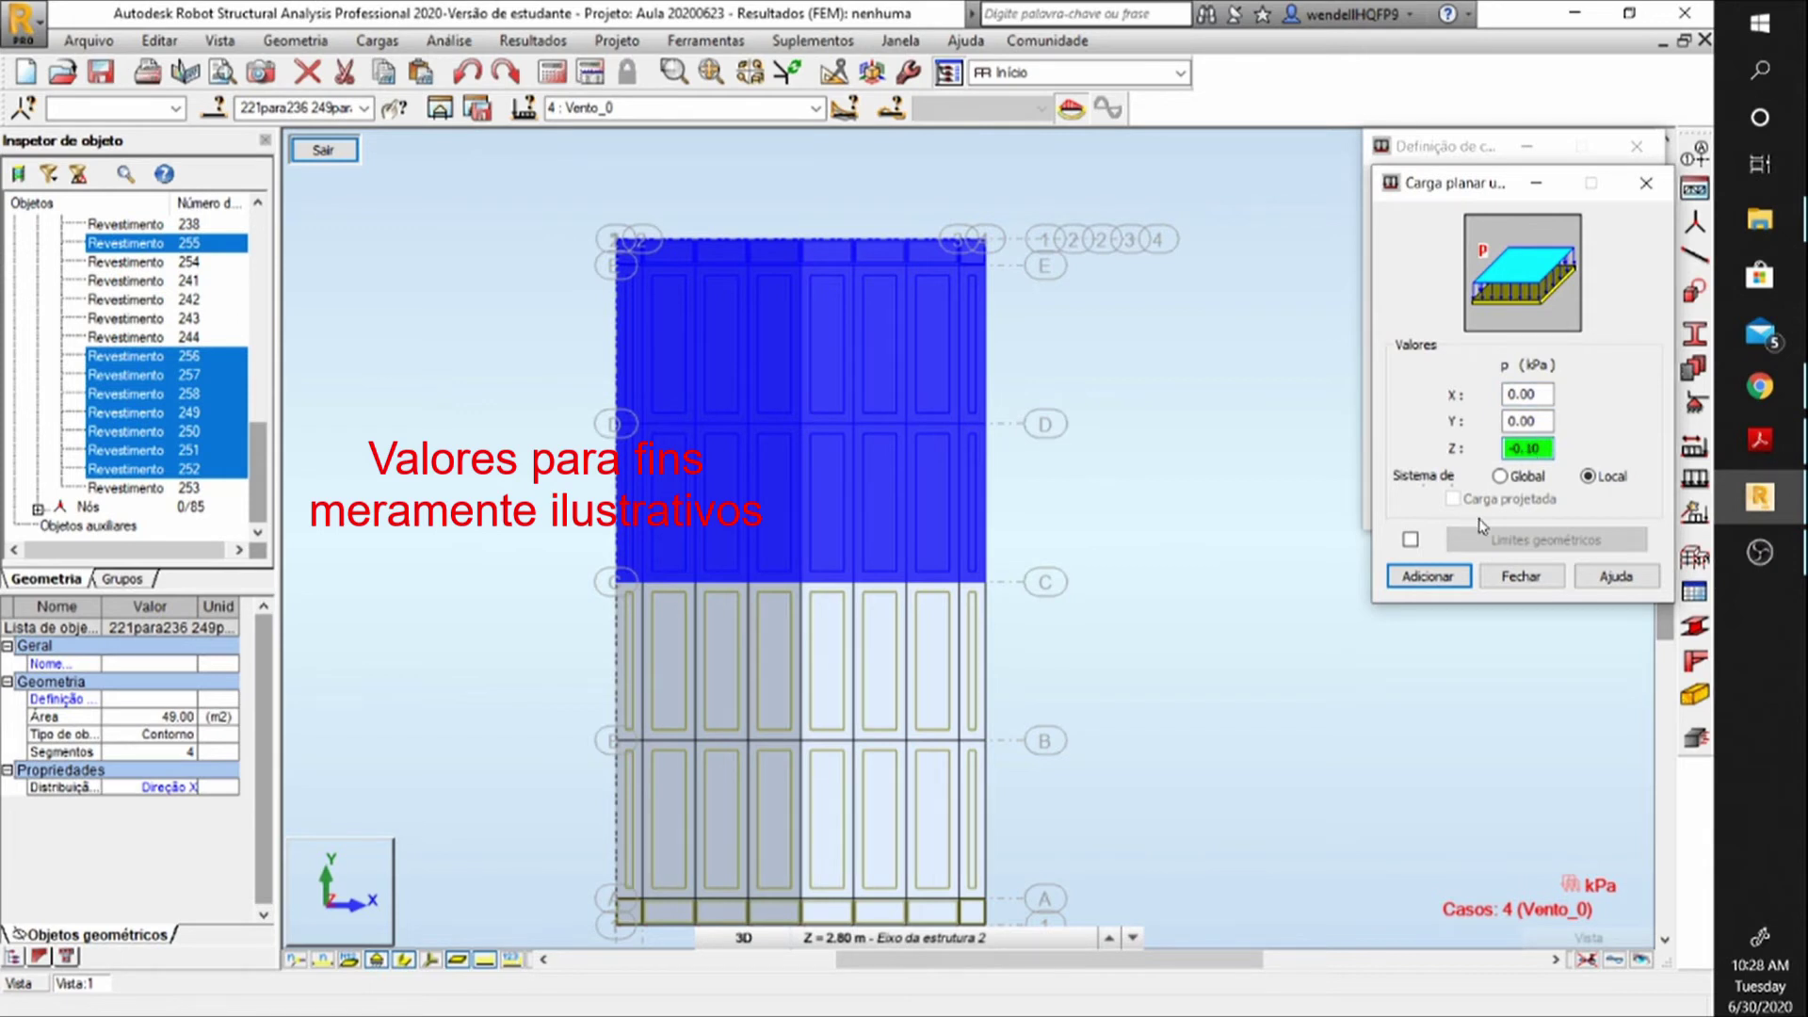
left_click(1427, 575)
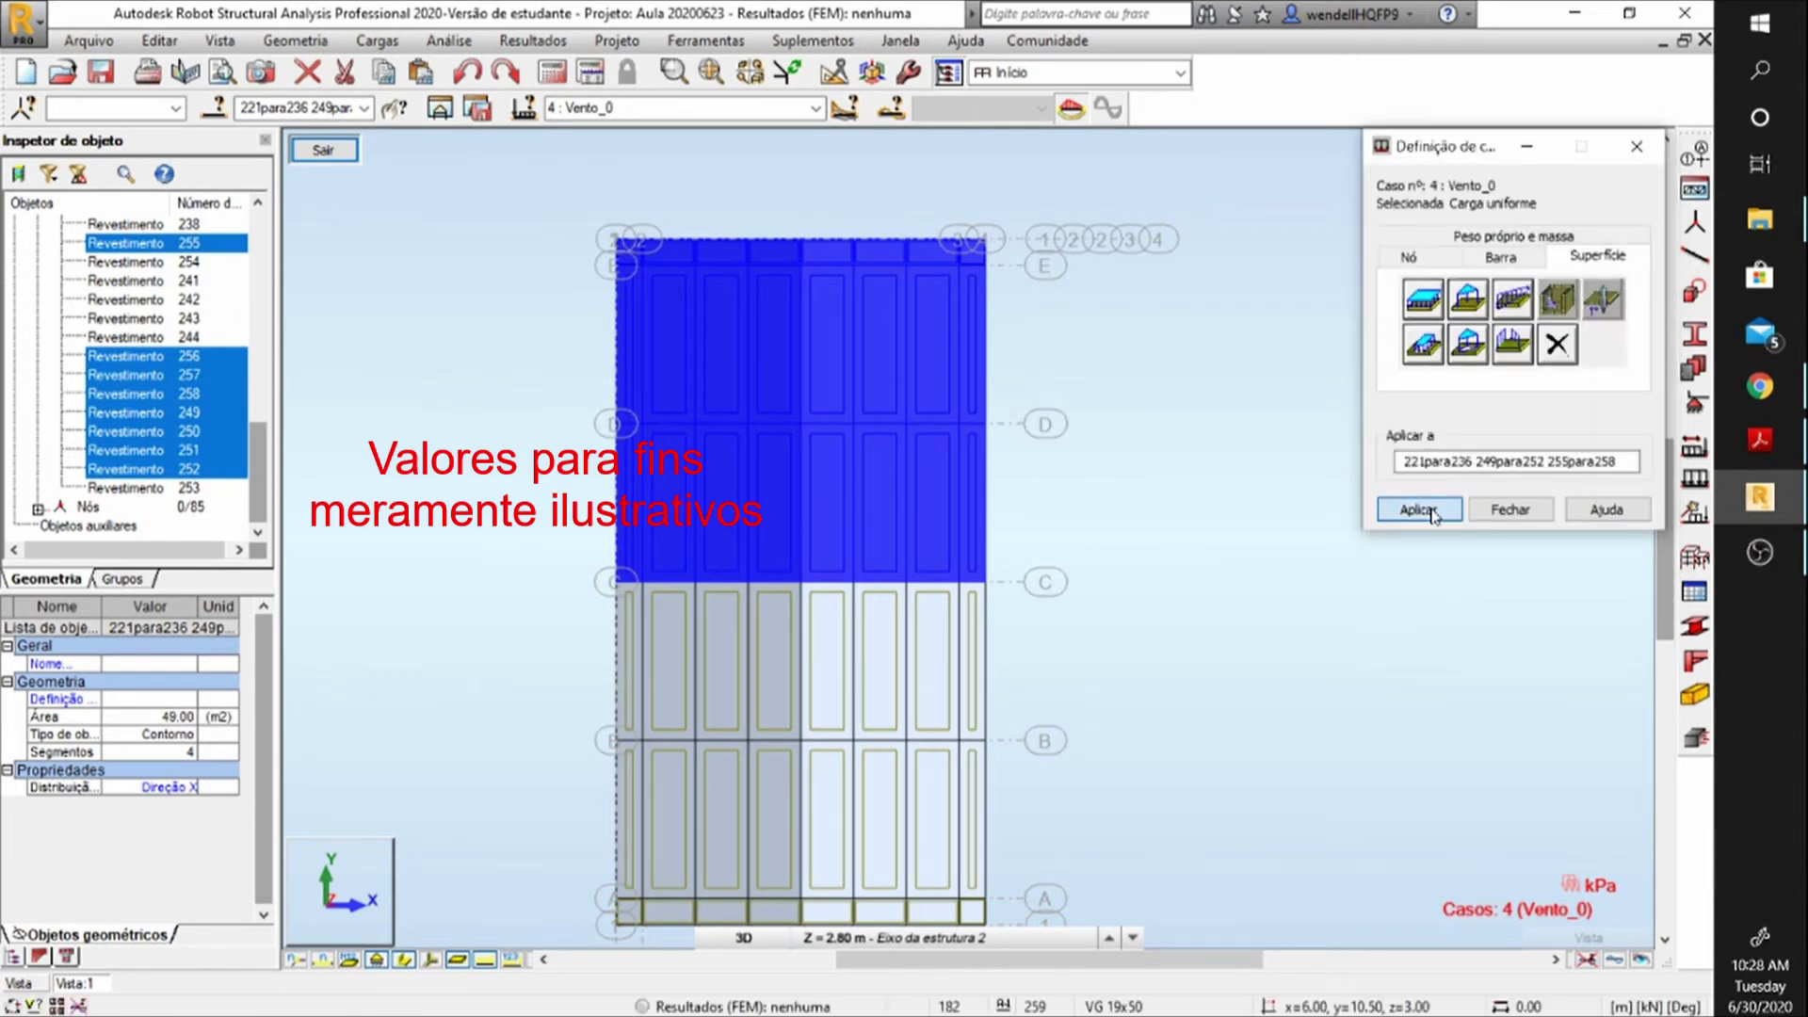
left_click(1509, 509)
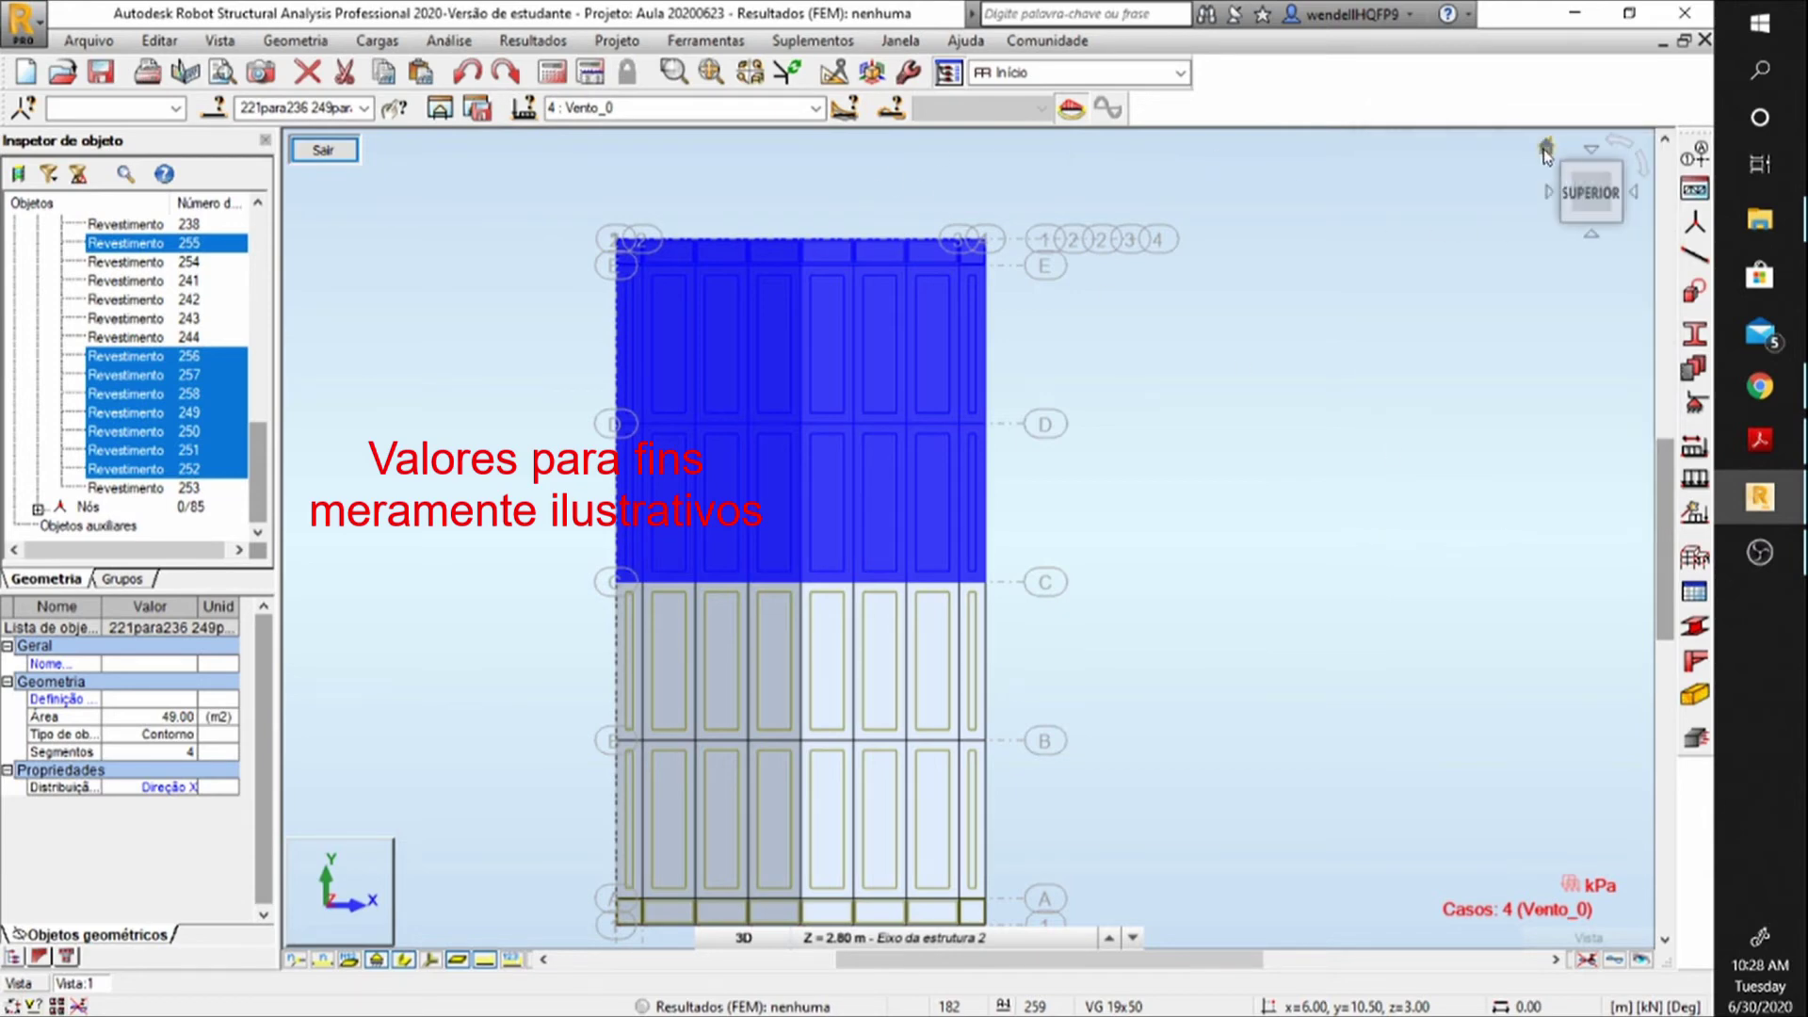
left_click(1545, 151)
left_click(1320, 612)
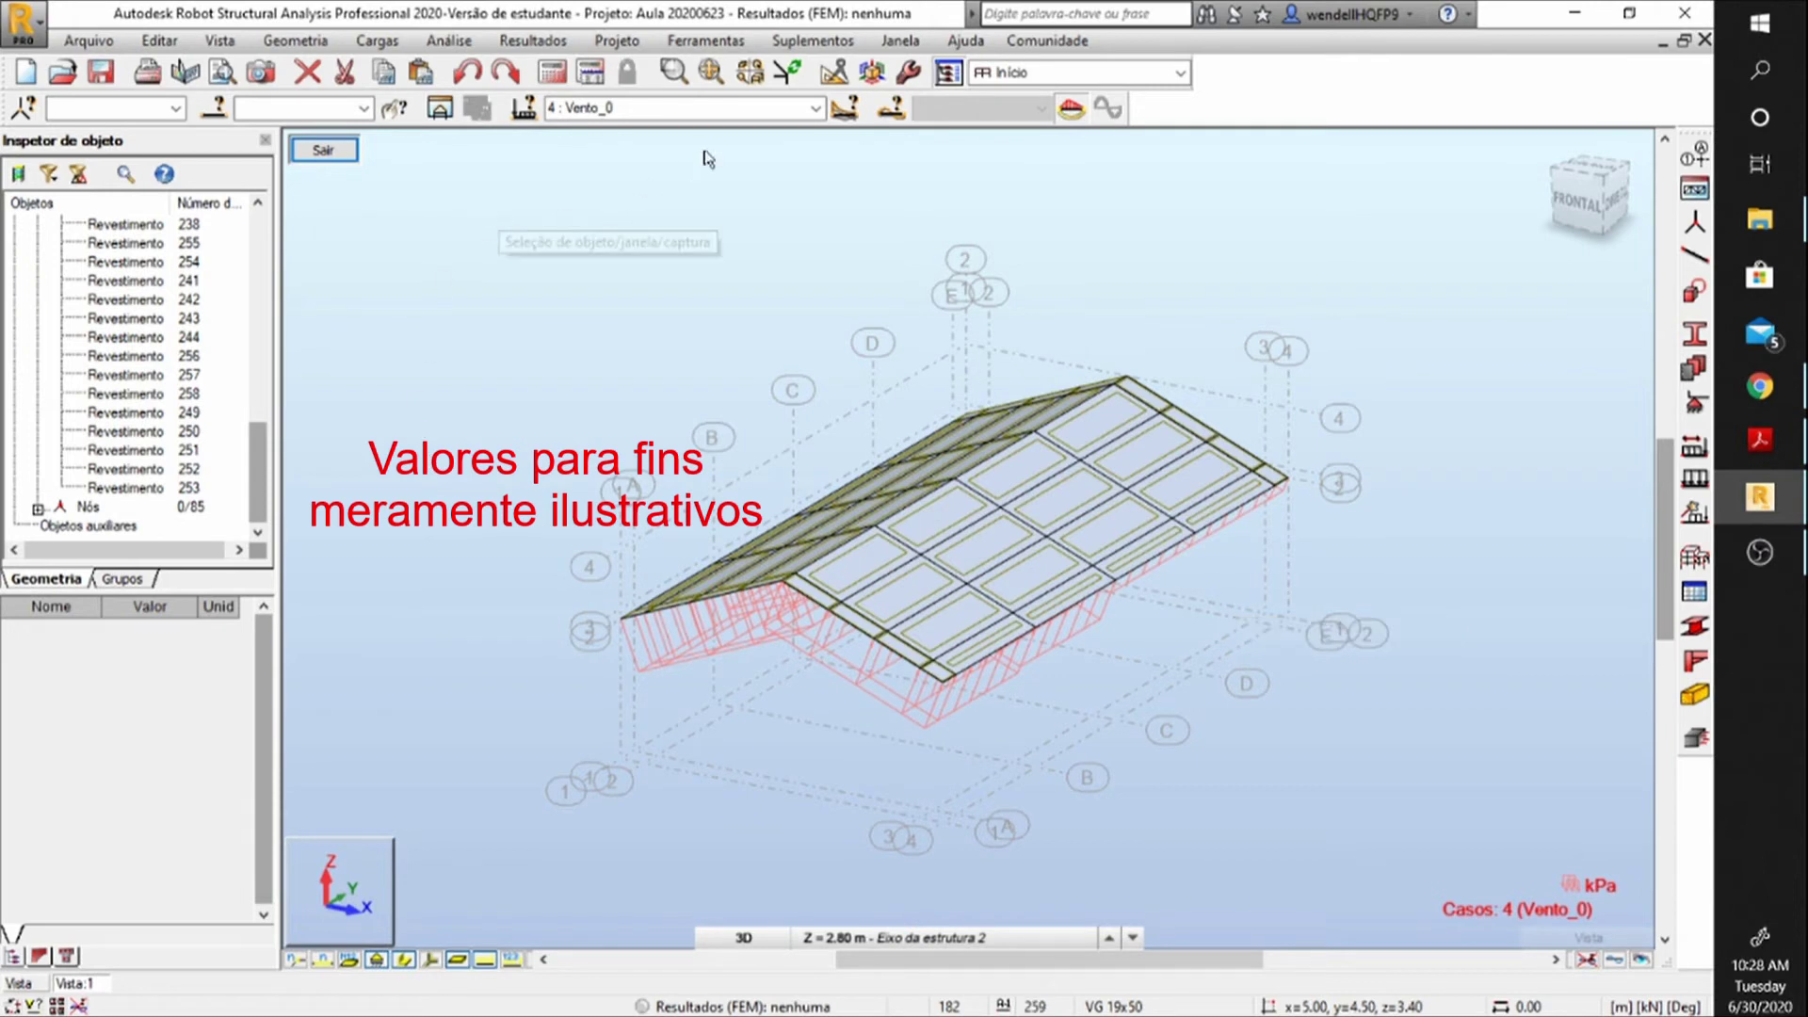
Make Vento_90 the active load case and select all roof claddings in the top view.
left_click(734, 108)
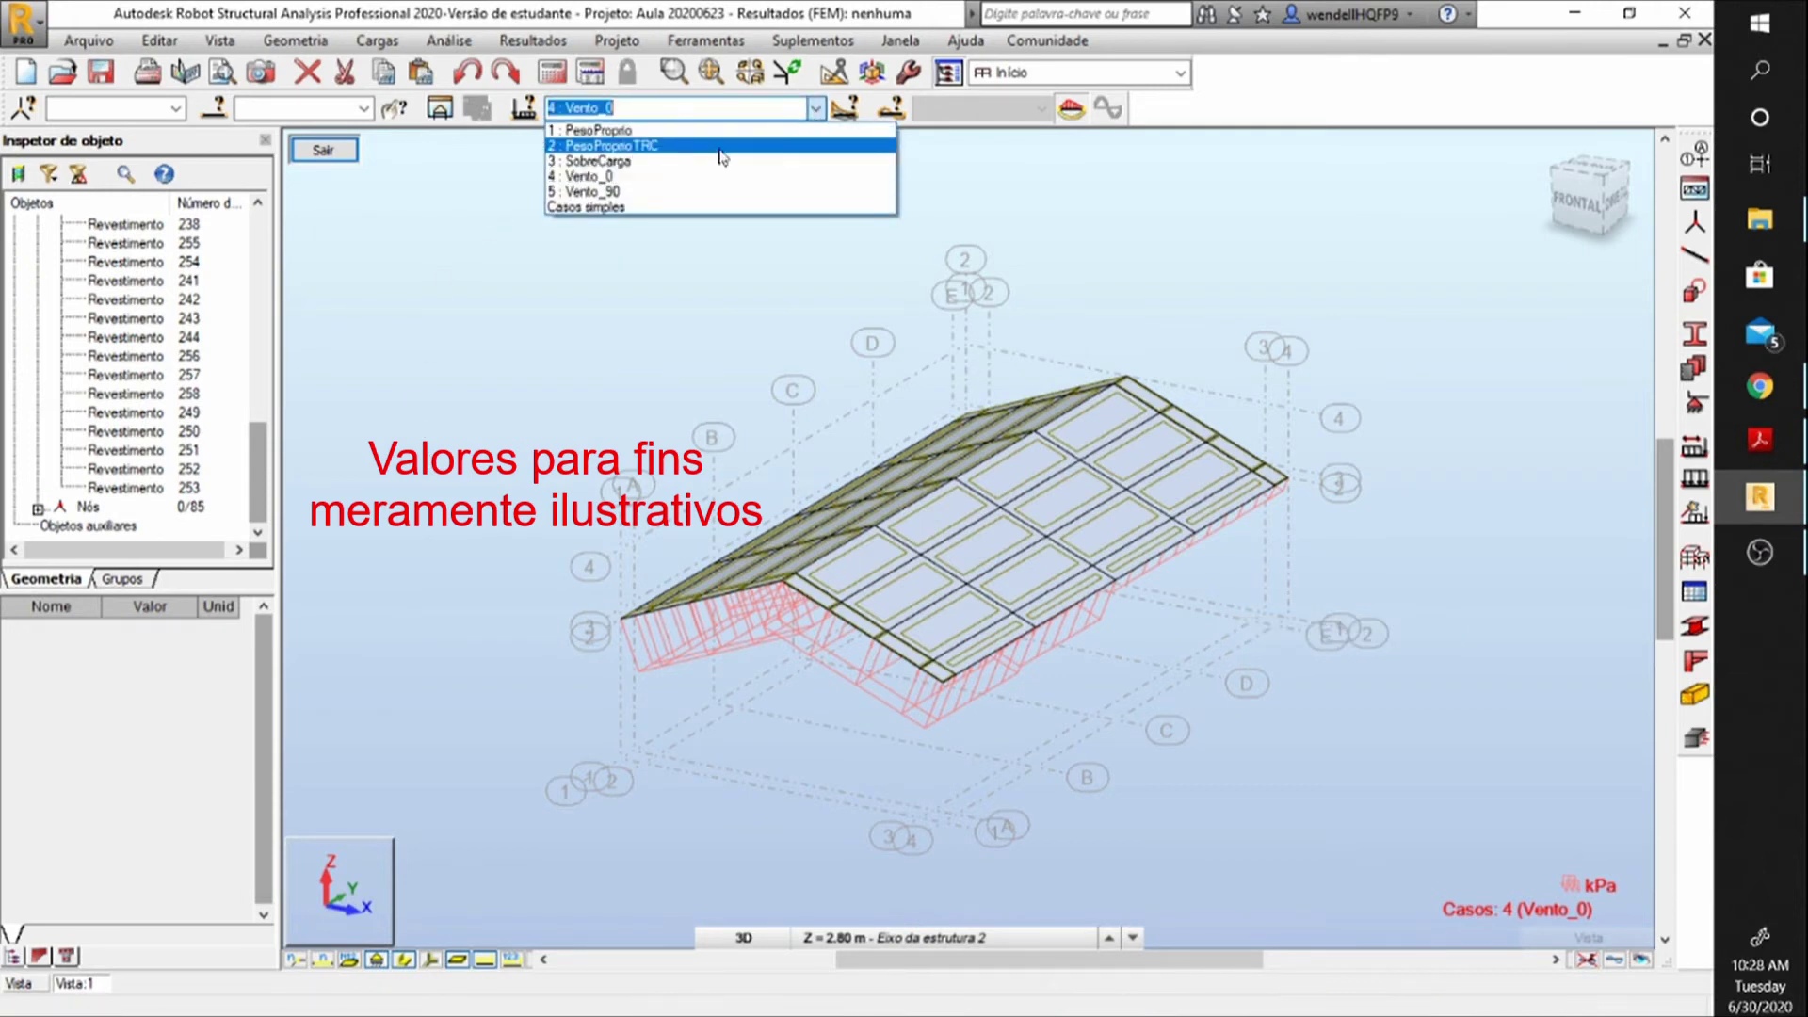
left_click(663, 191)
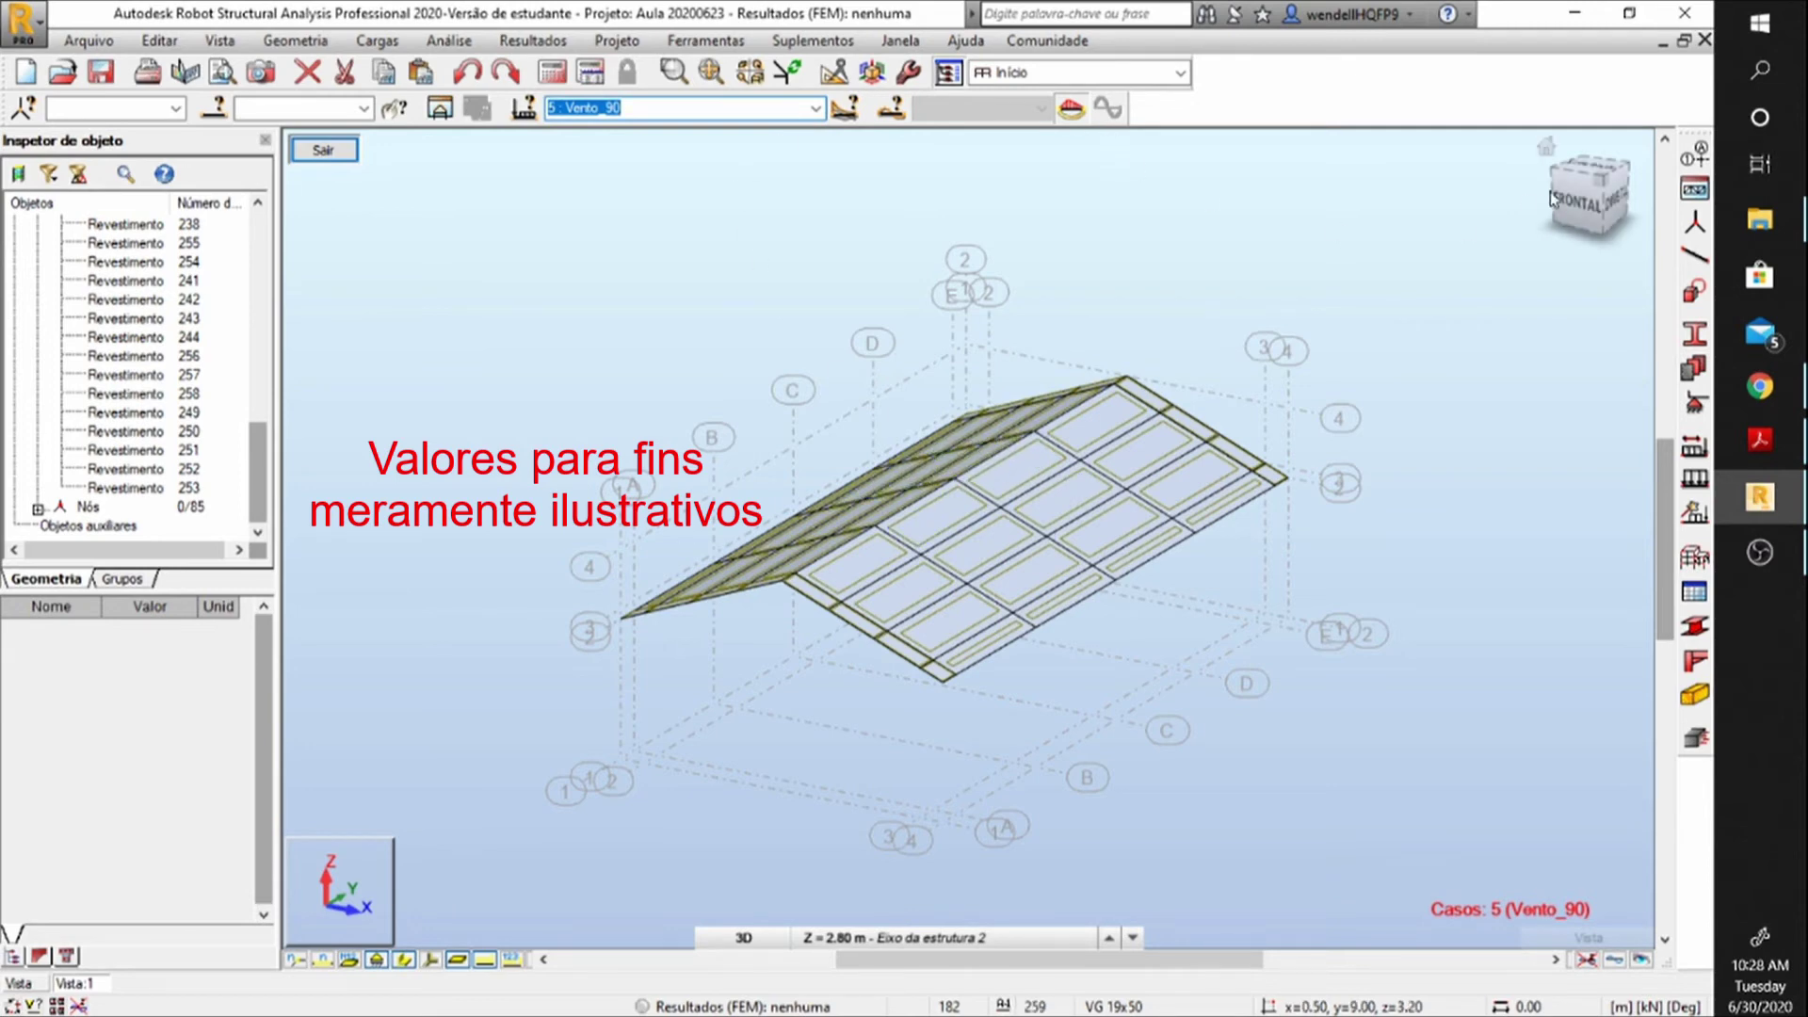
left_click(1593, 165)
scroll(1484, 265, "down", 1)
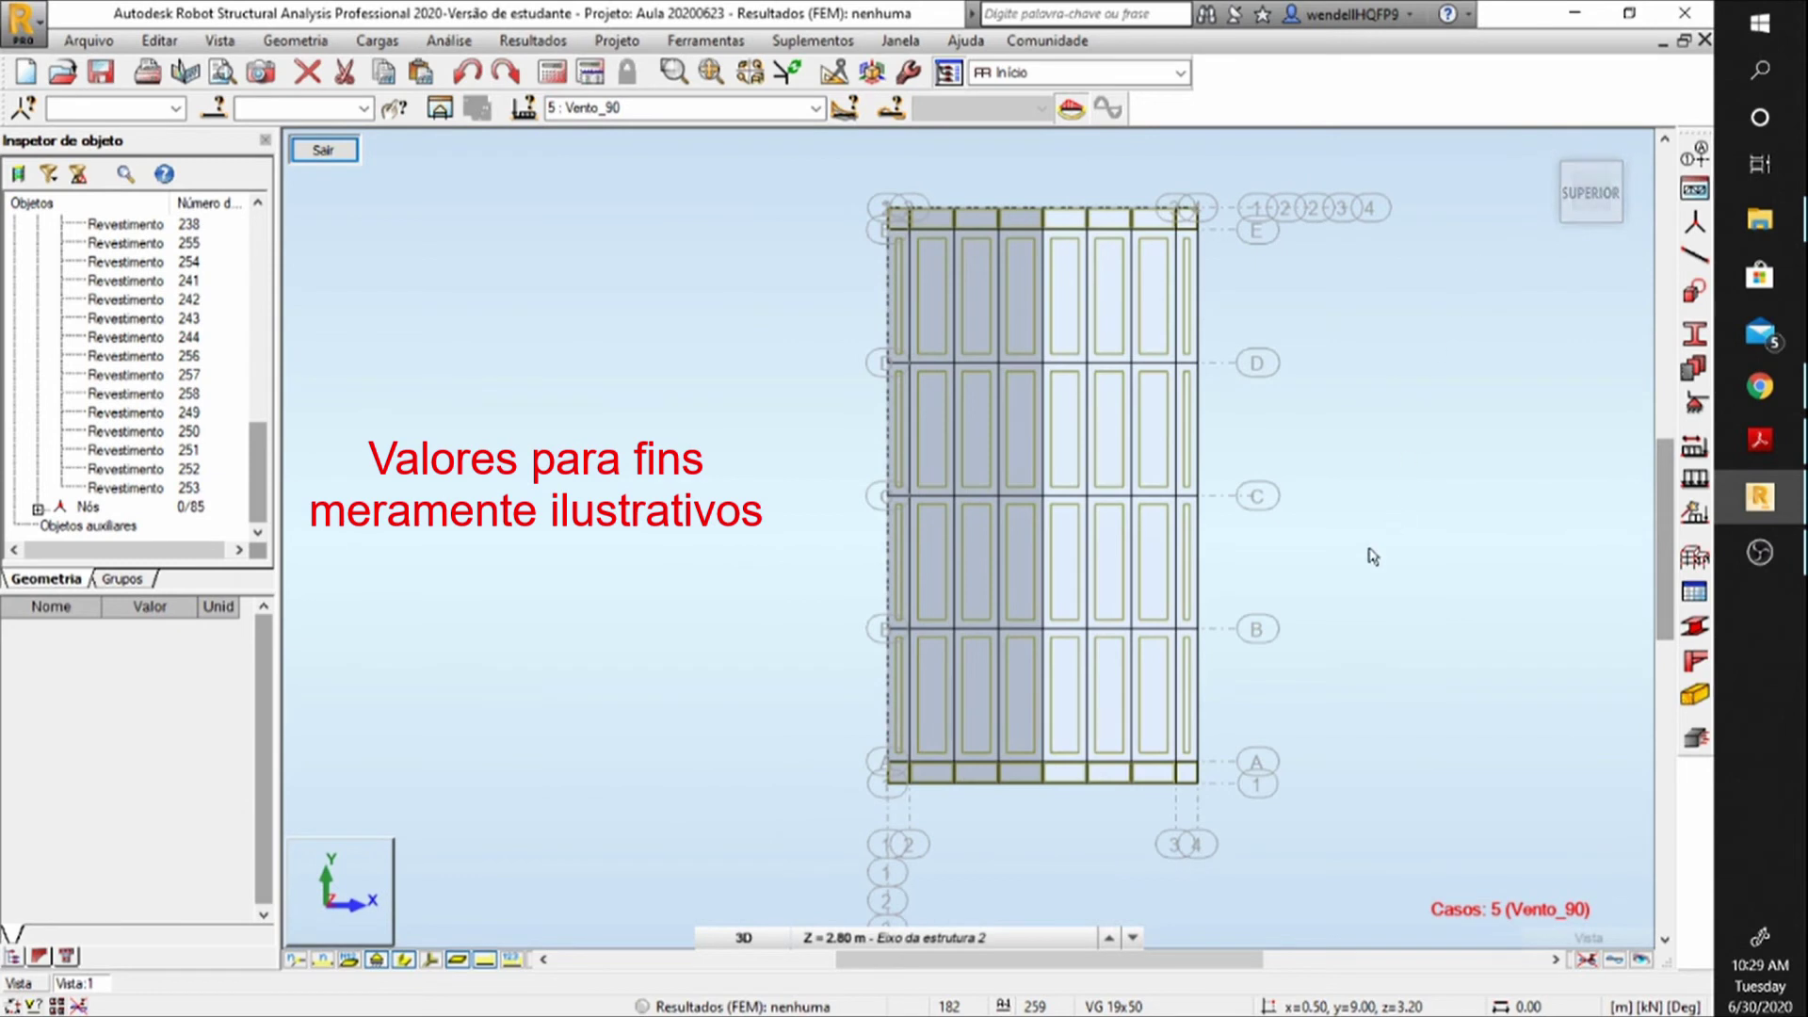
key("ctrl+a")
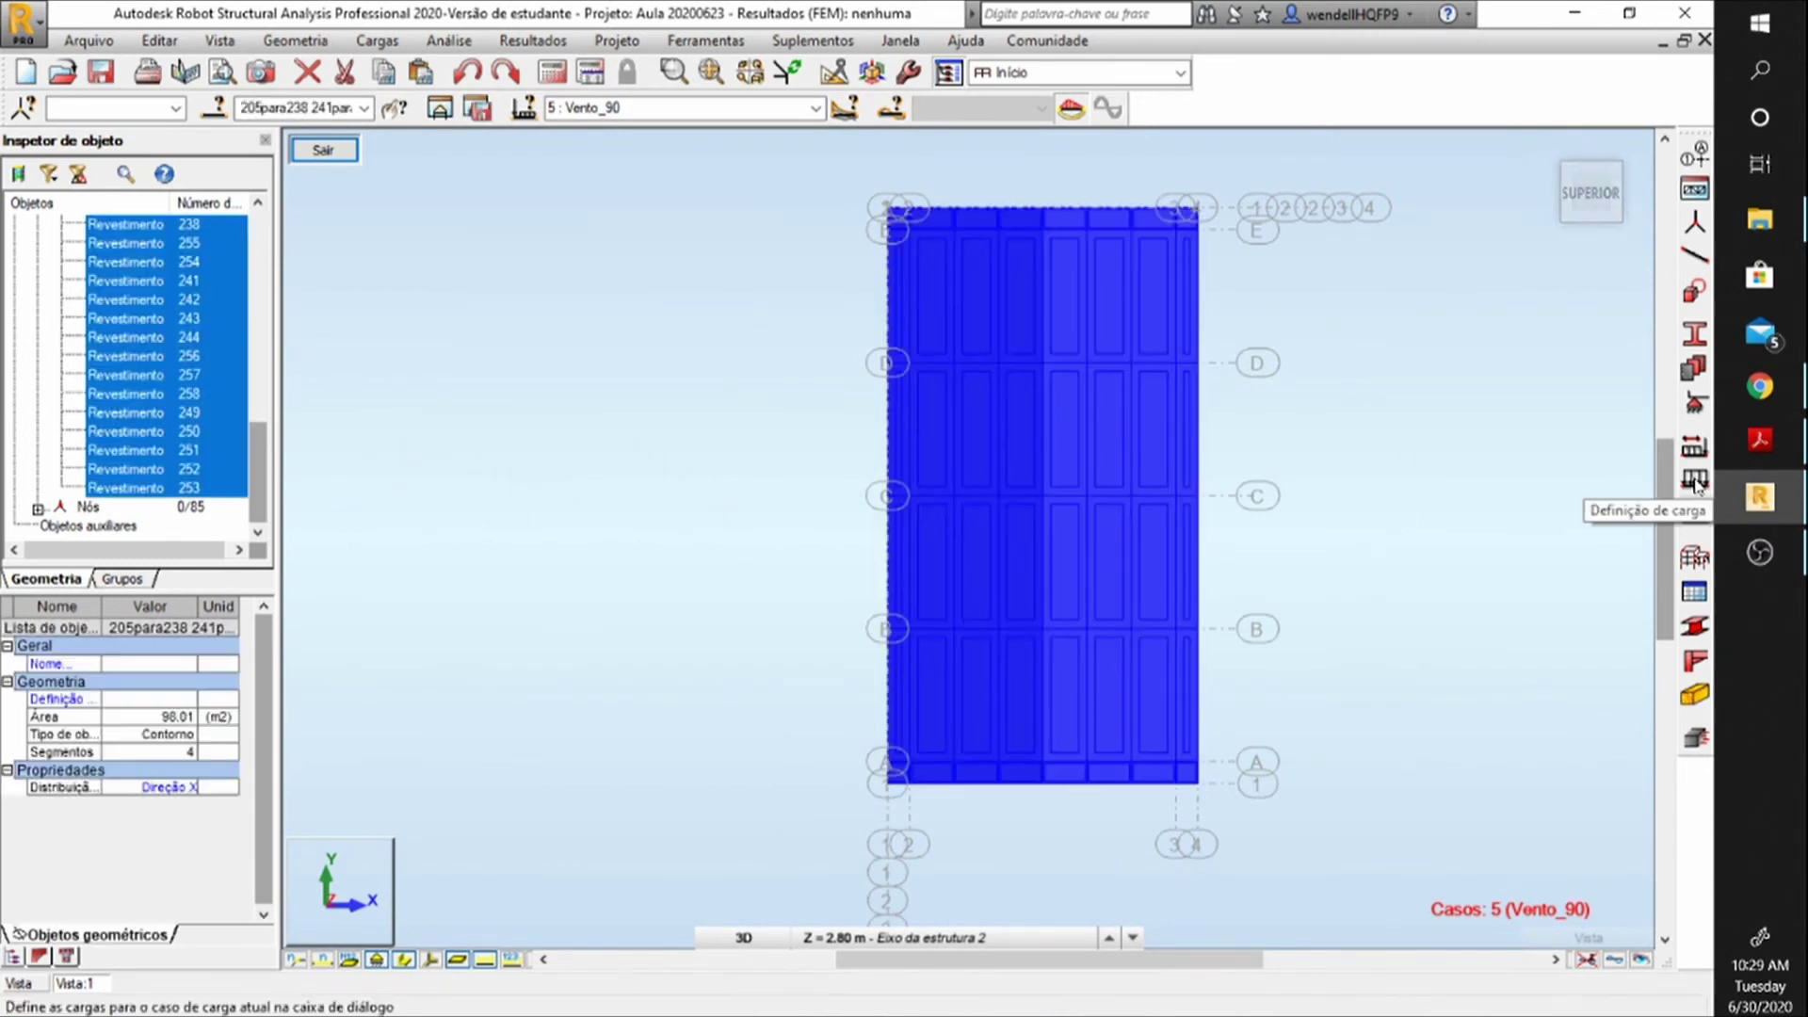
Define a uniform planar load in local Z for Vento_90 and apply it to all selected roof claddings.
left_click(1695, 482)
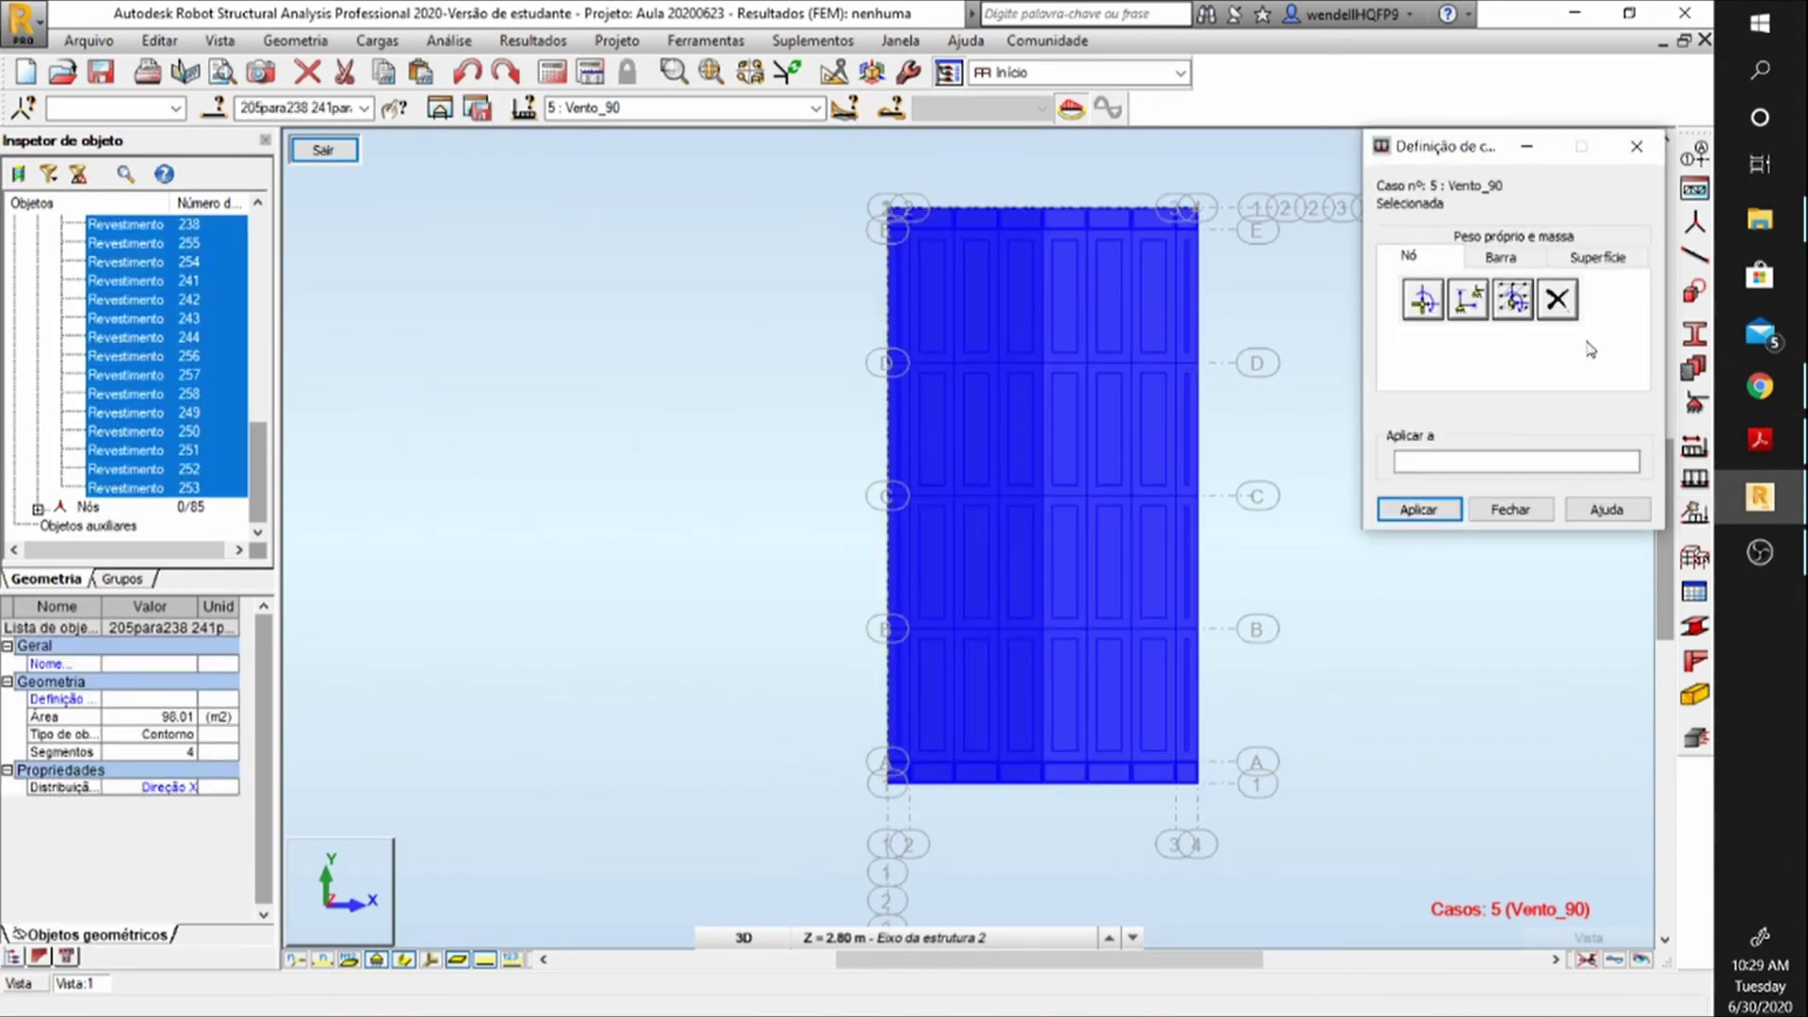
left_click(1591, 258)
left_click(1438, 301)
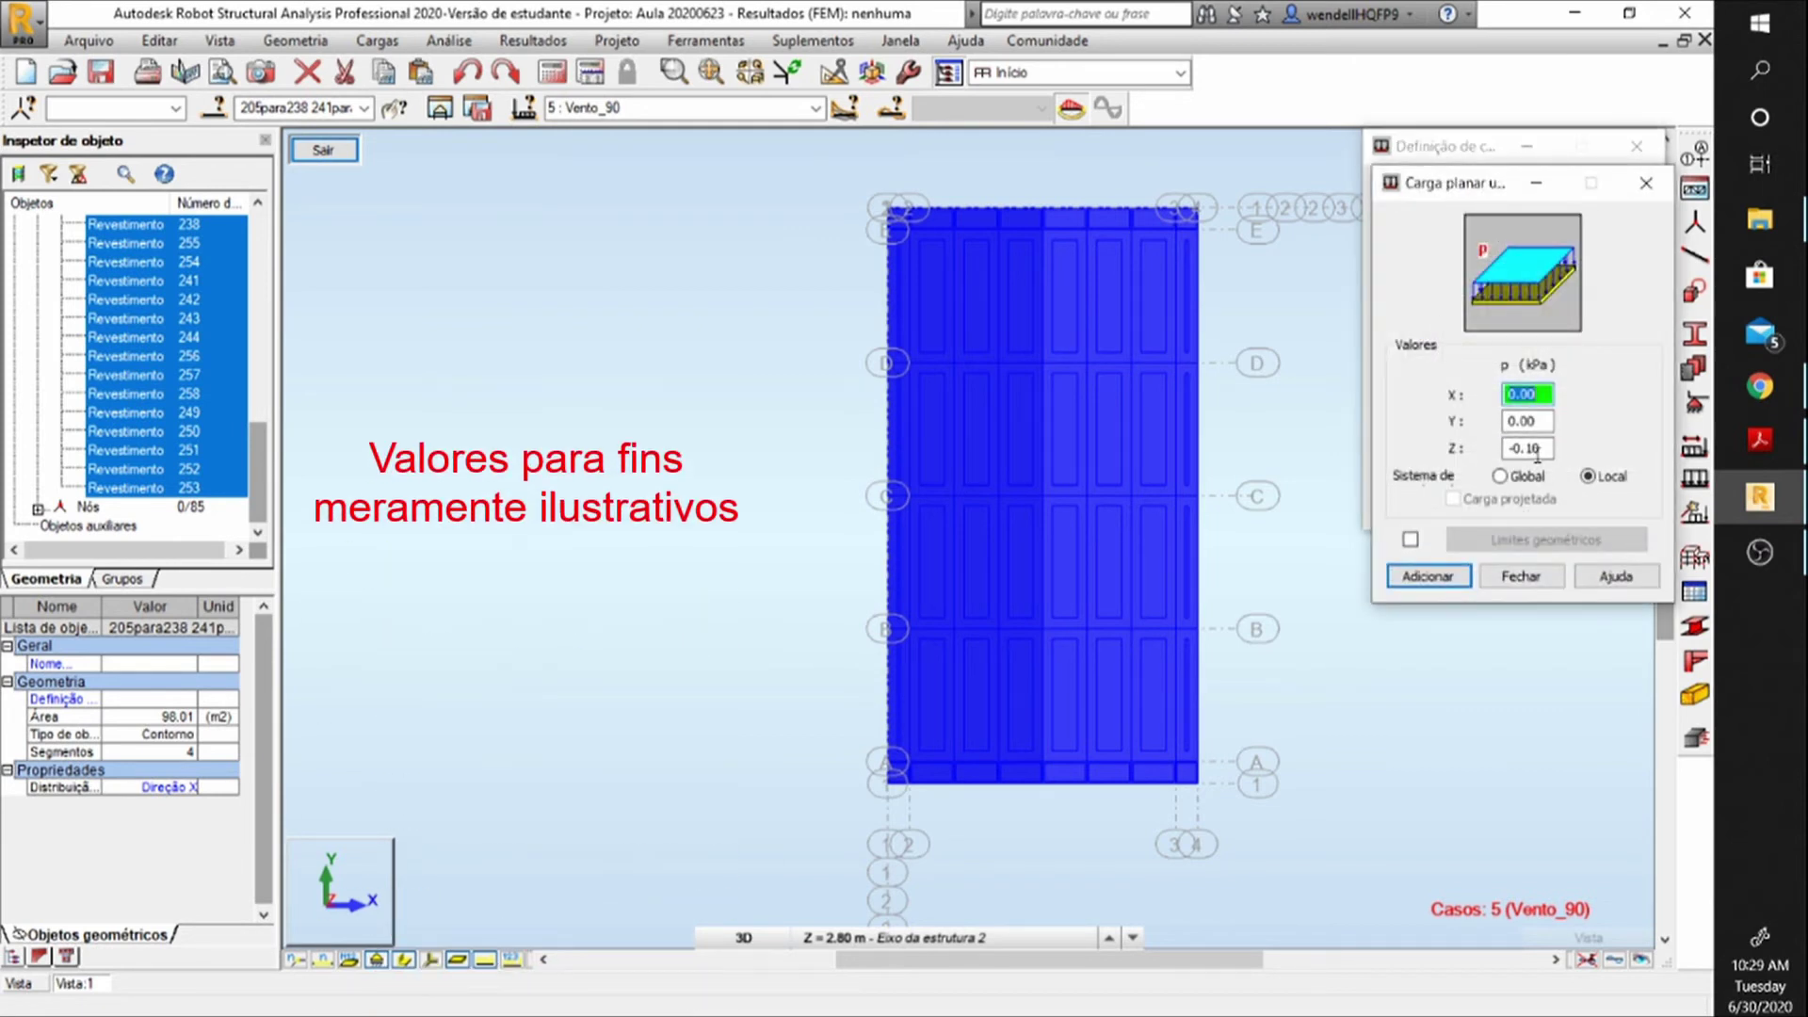
double_click(1535, 451)
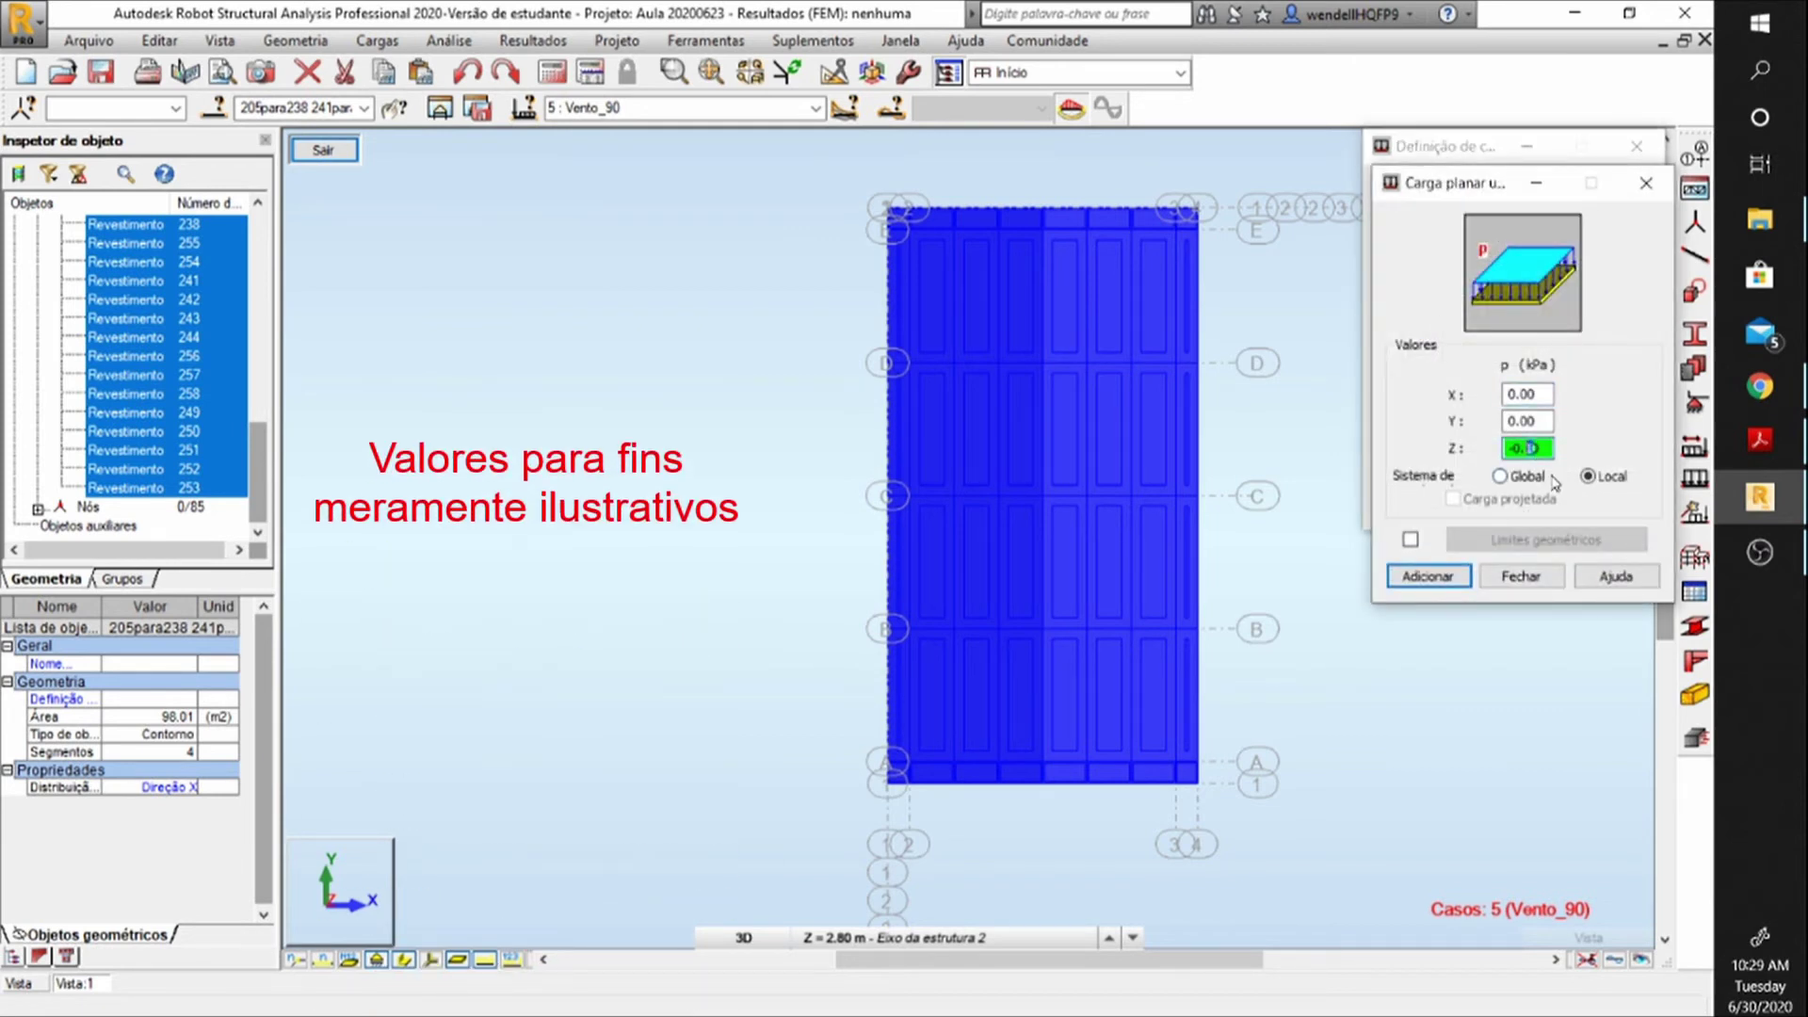
left_click(1431, 577)
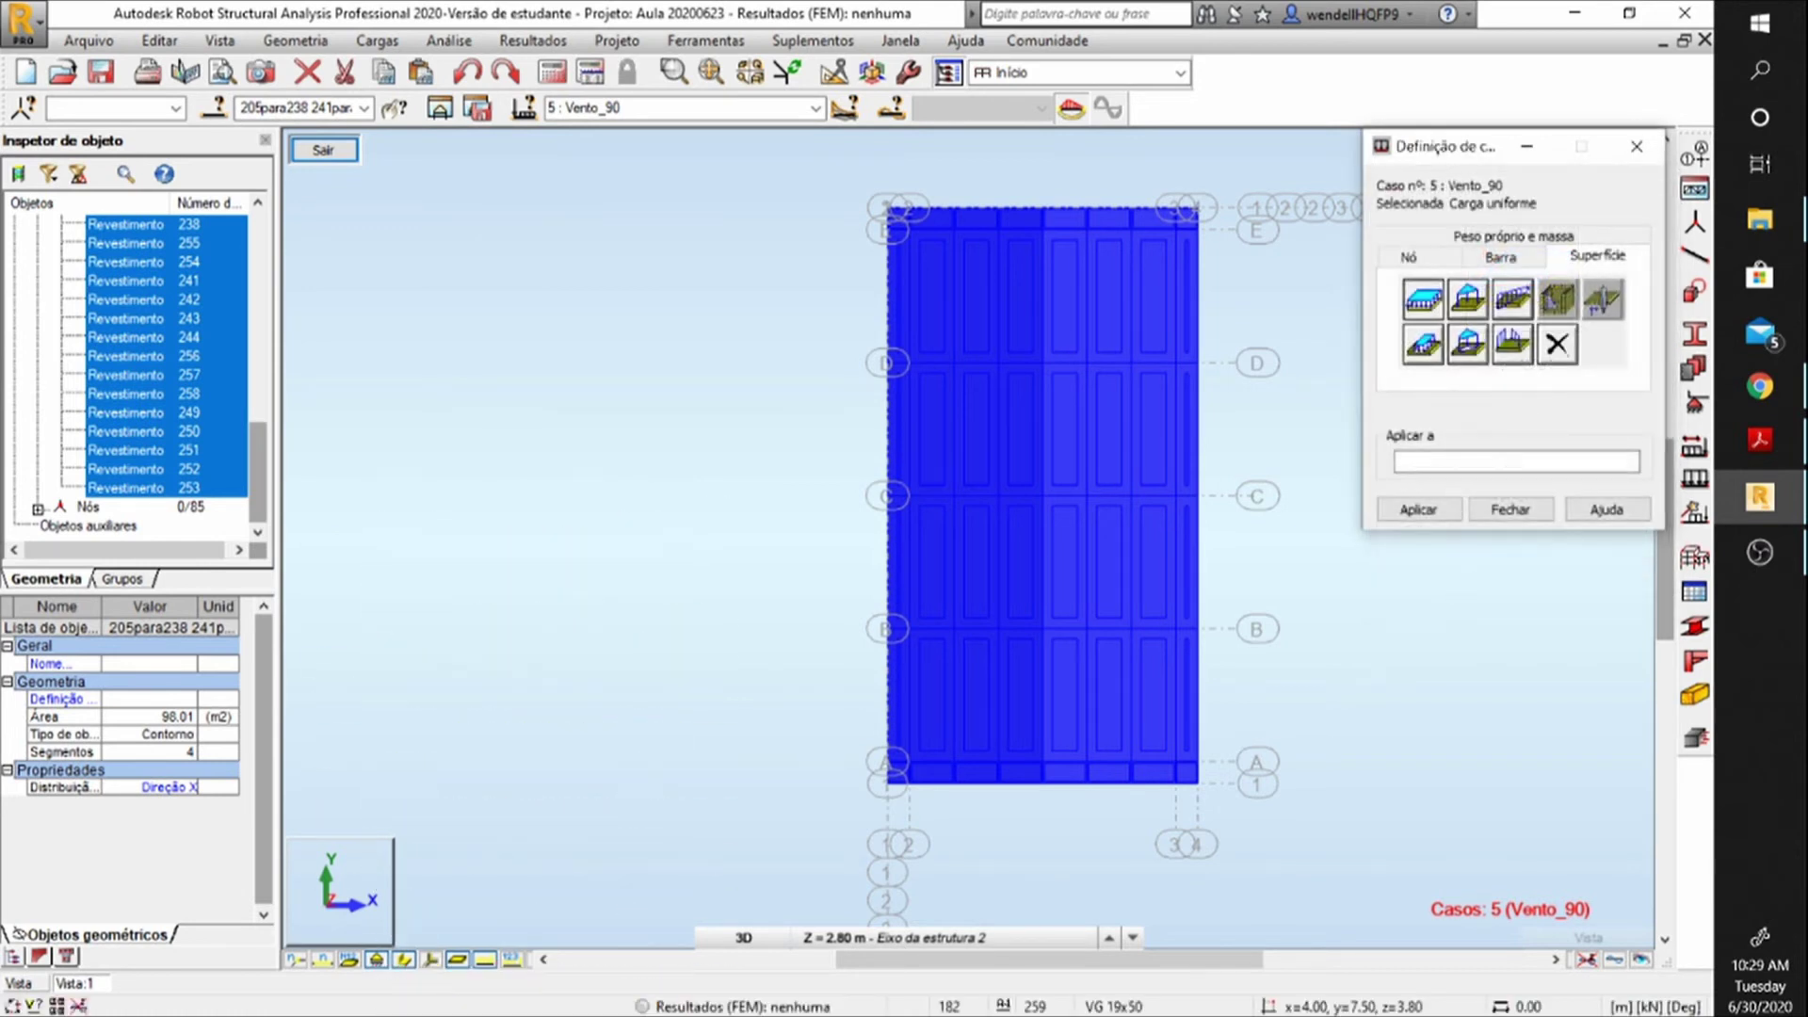
left_click(1417, 509)
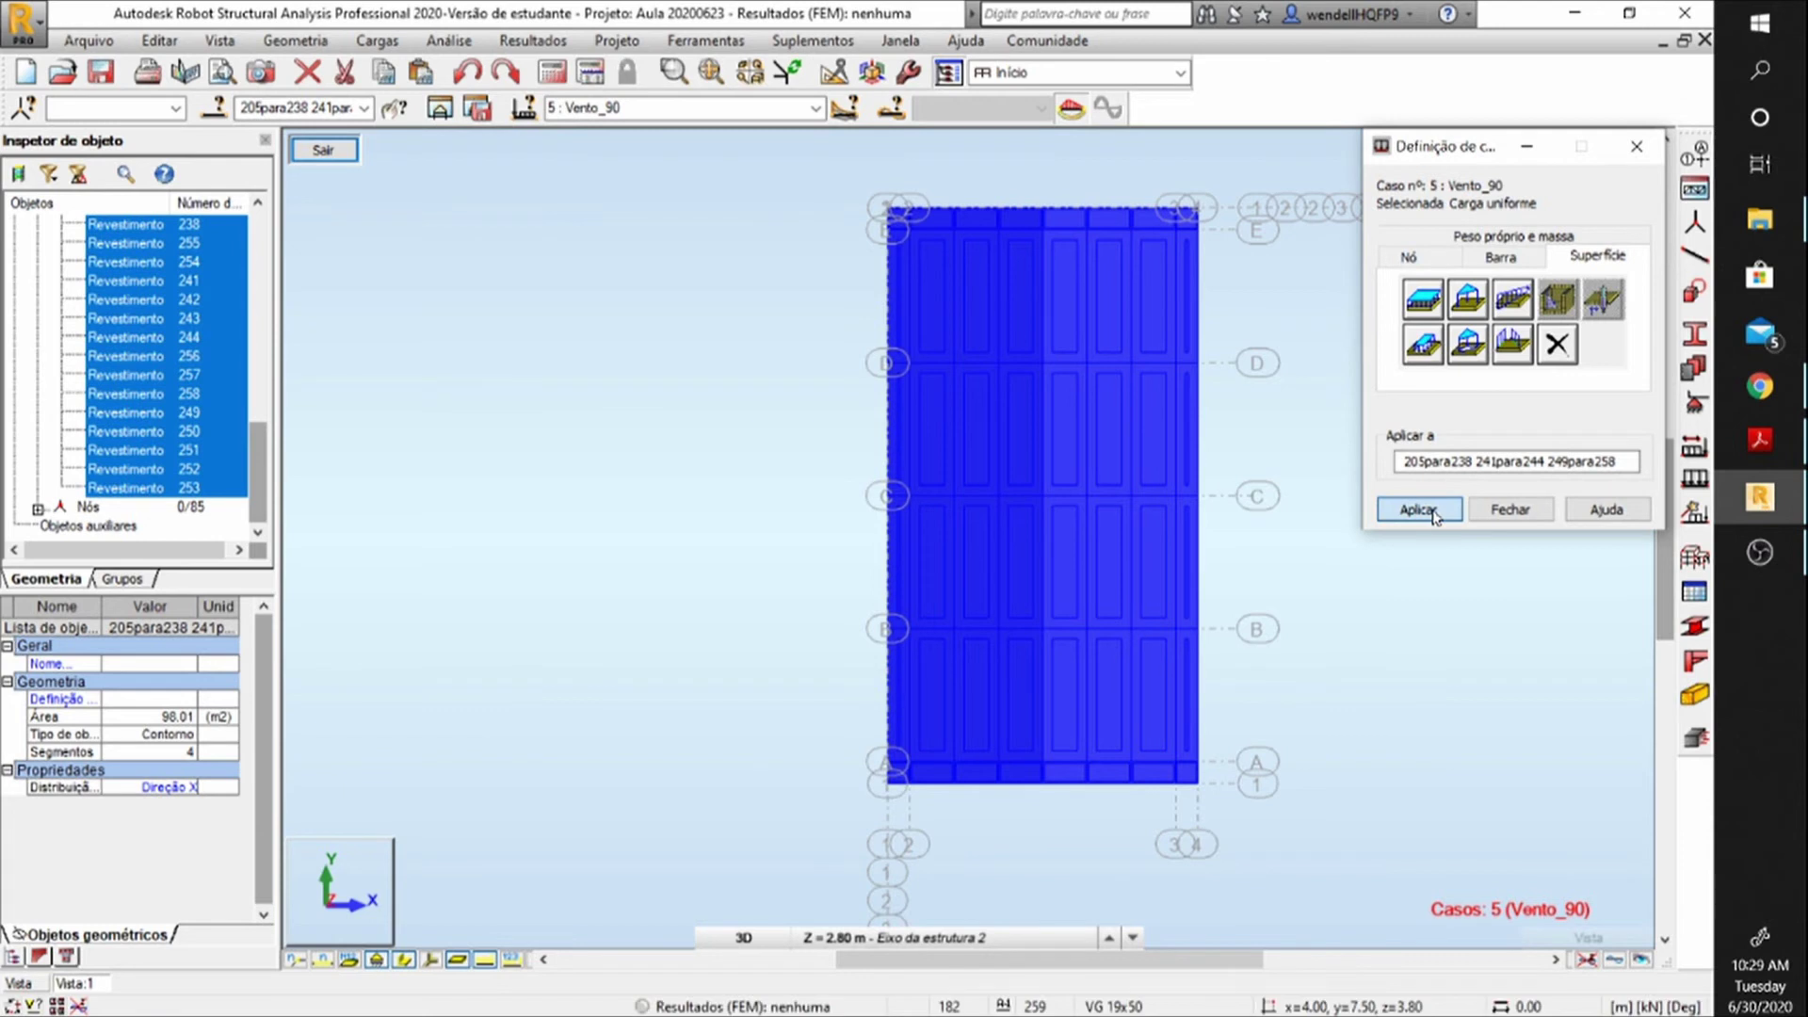
left_click(1517, 510)
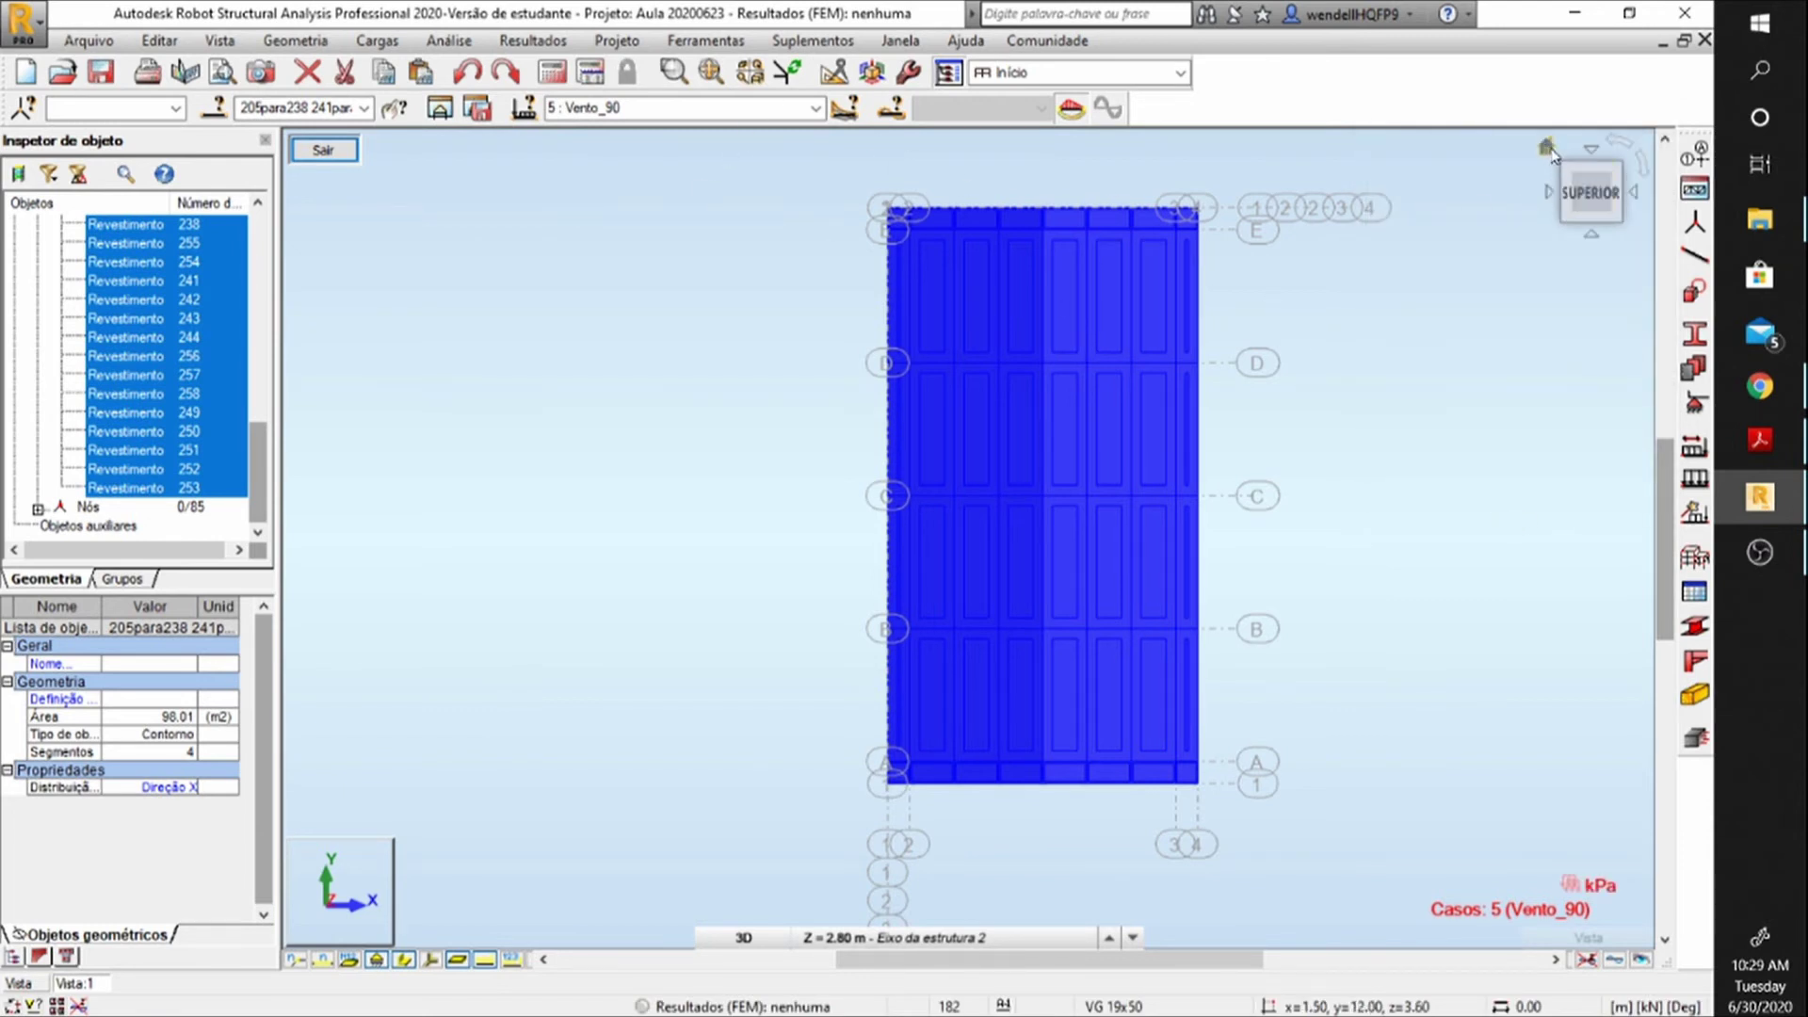
Return to the 3D view and create a manual ULS load combination number 6 named COMB1.
left_click(1546, 148)
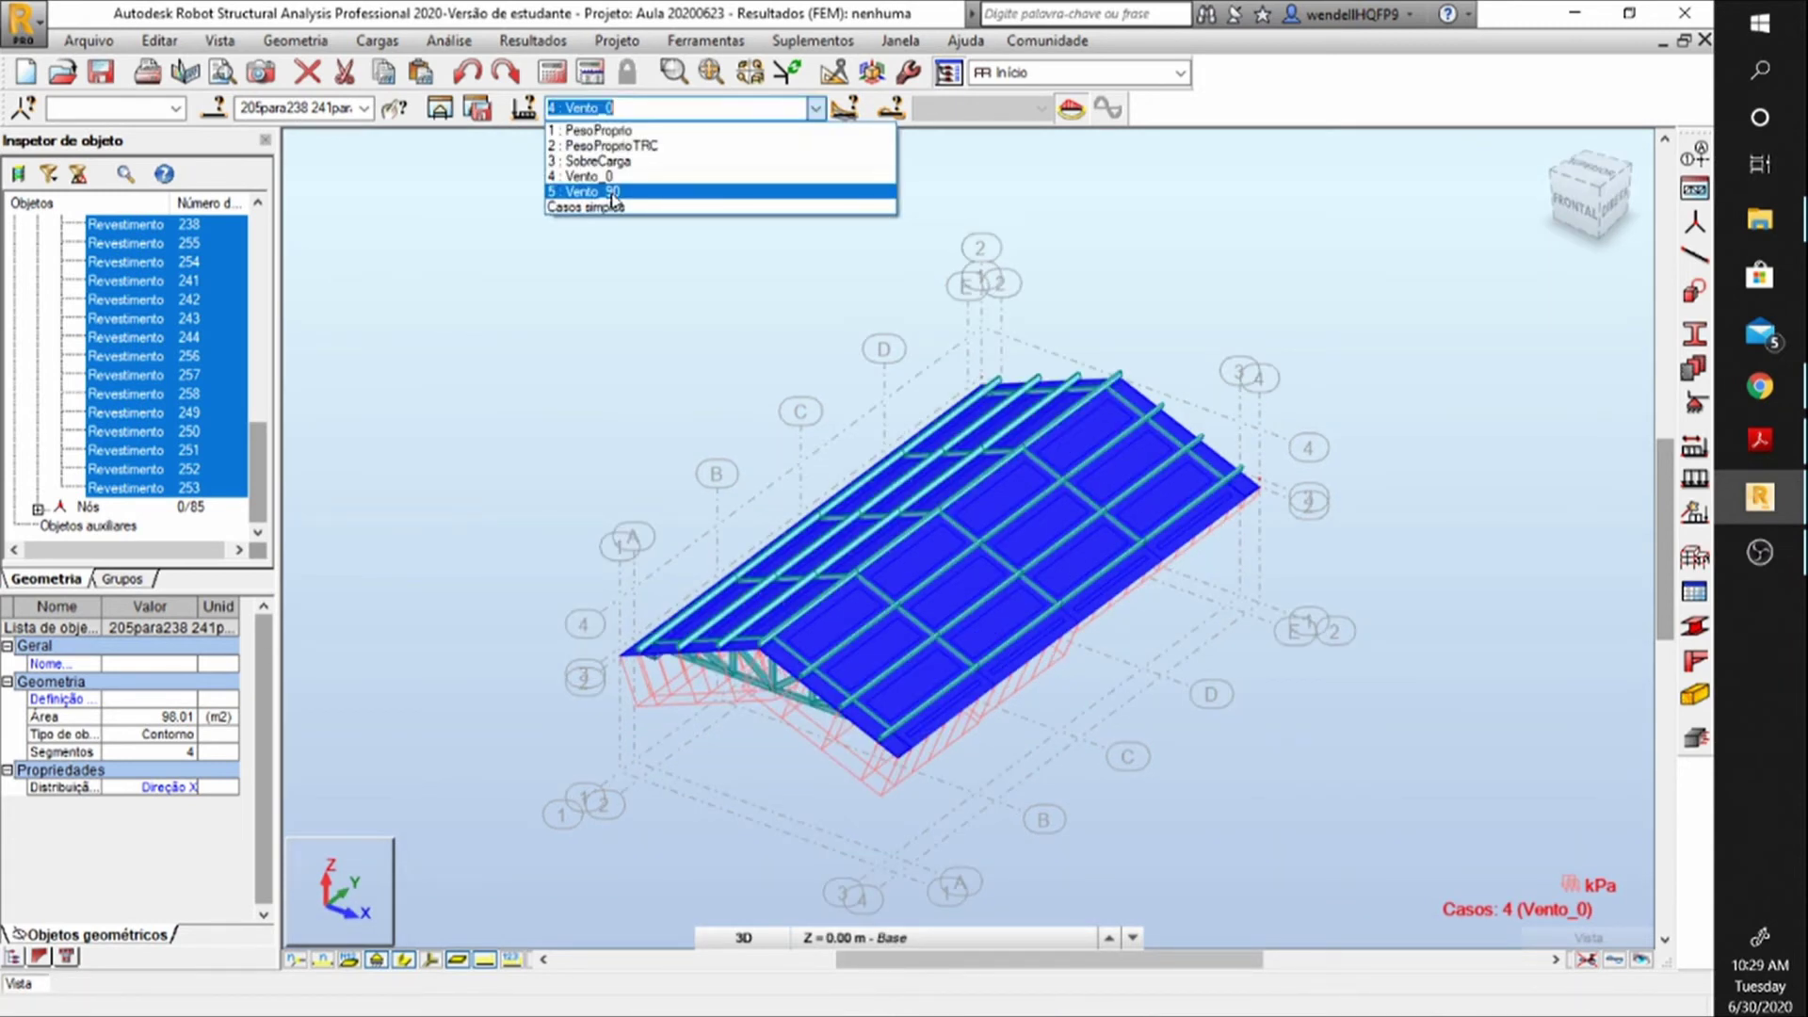
left_click(380, 43)
left_click(380, 43)
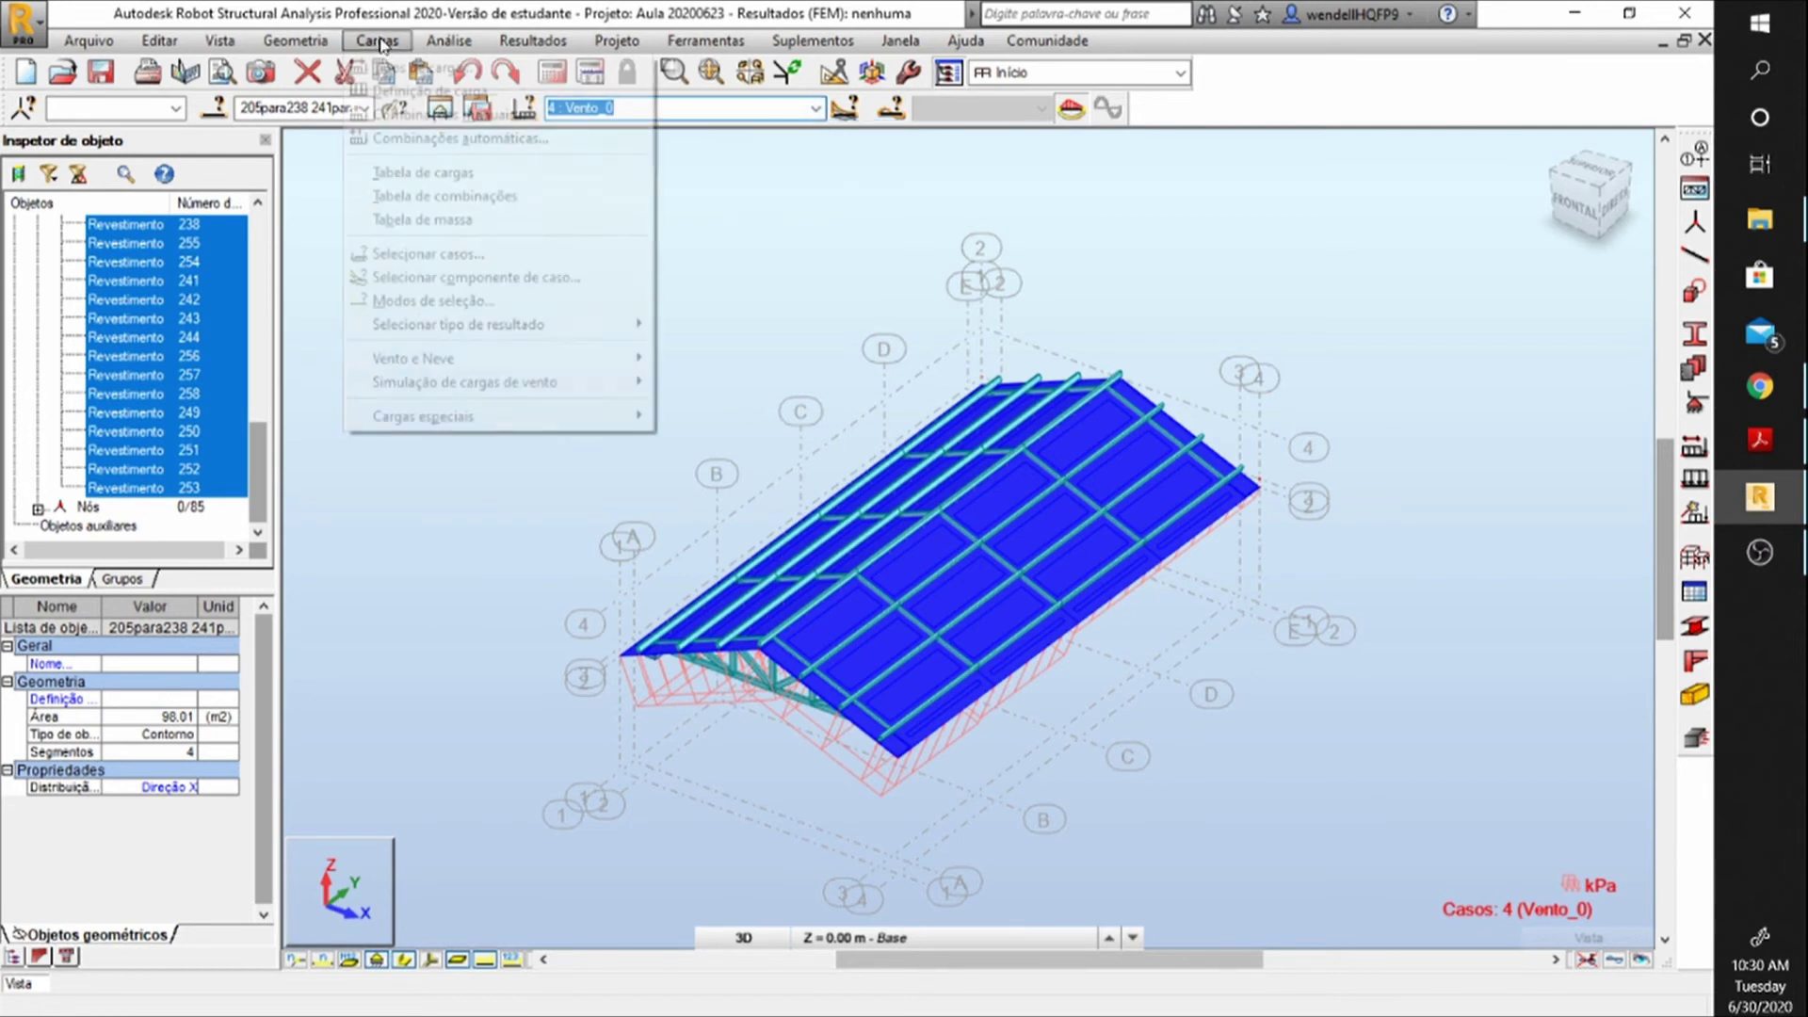
left_click(415, 116)
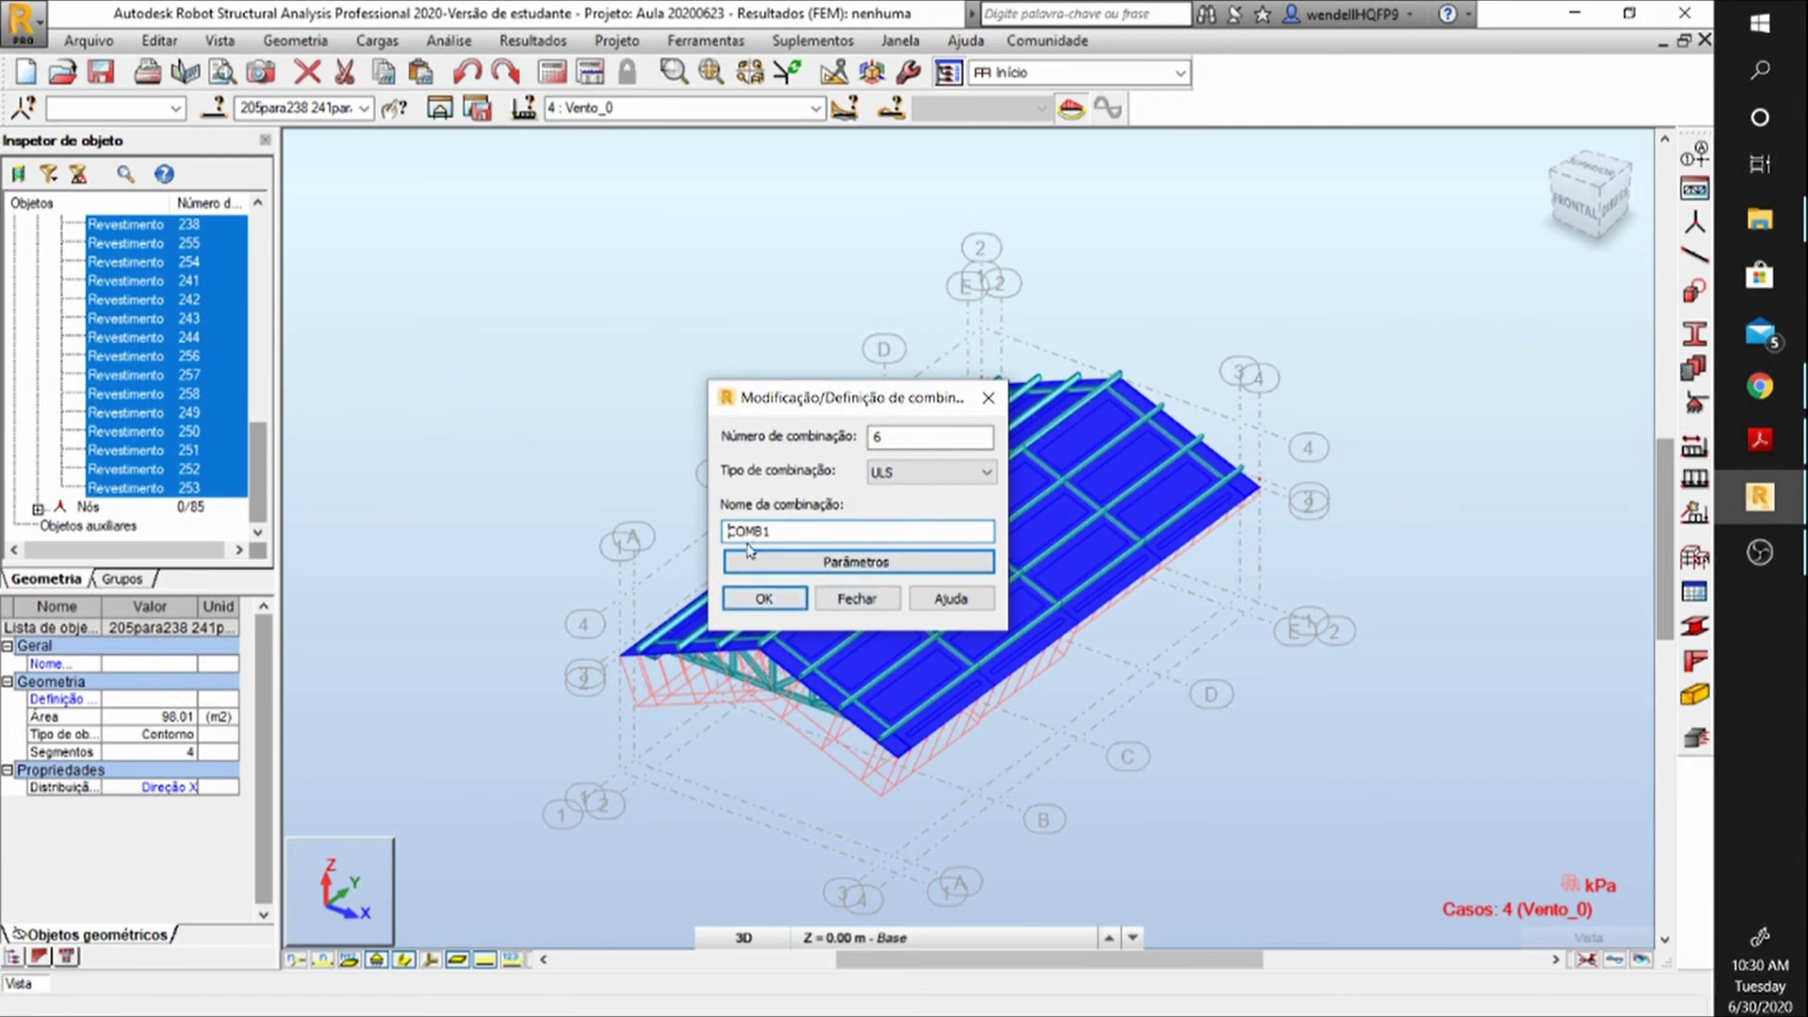
left_click(759, 598)
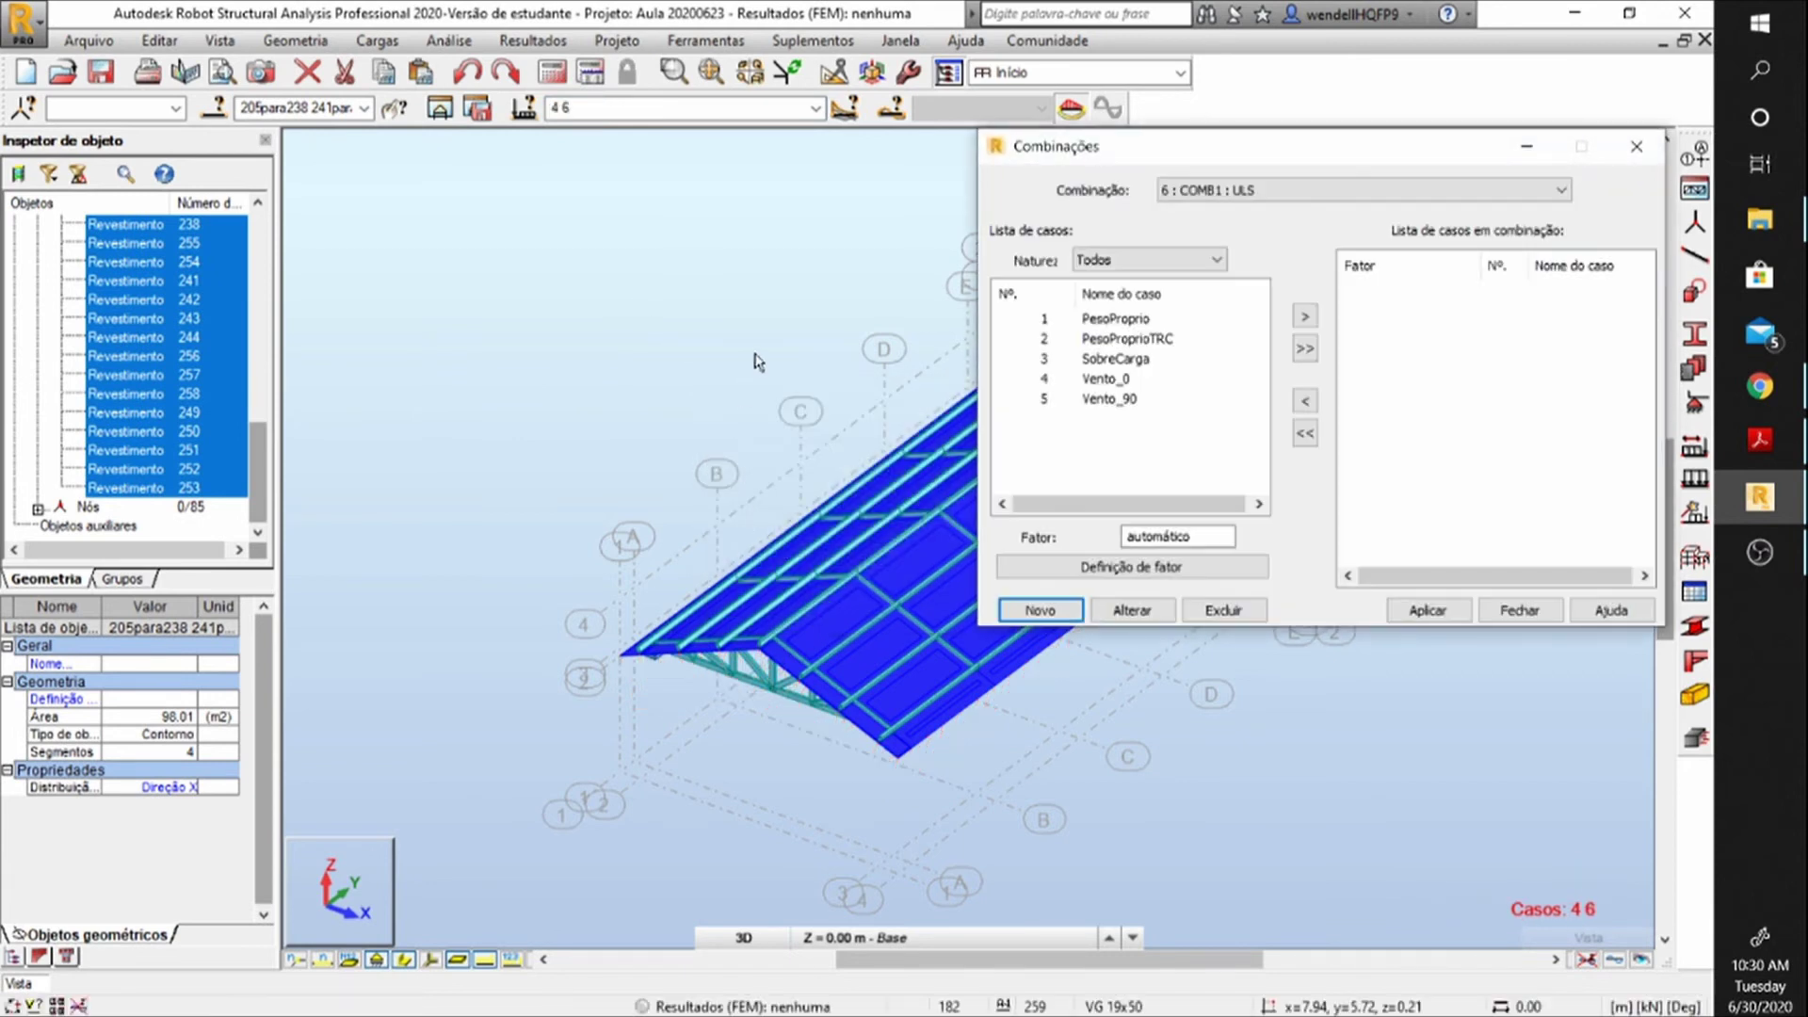
left_click_drag(1224, 141, 963, 130)
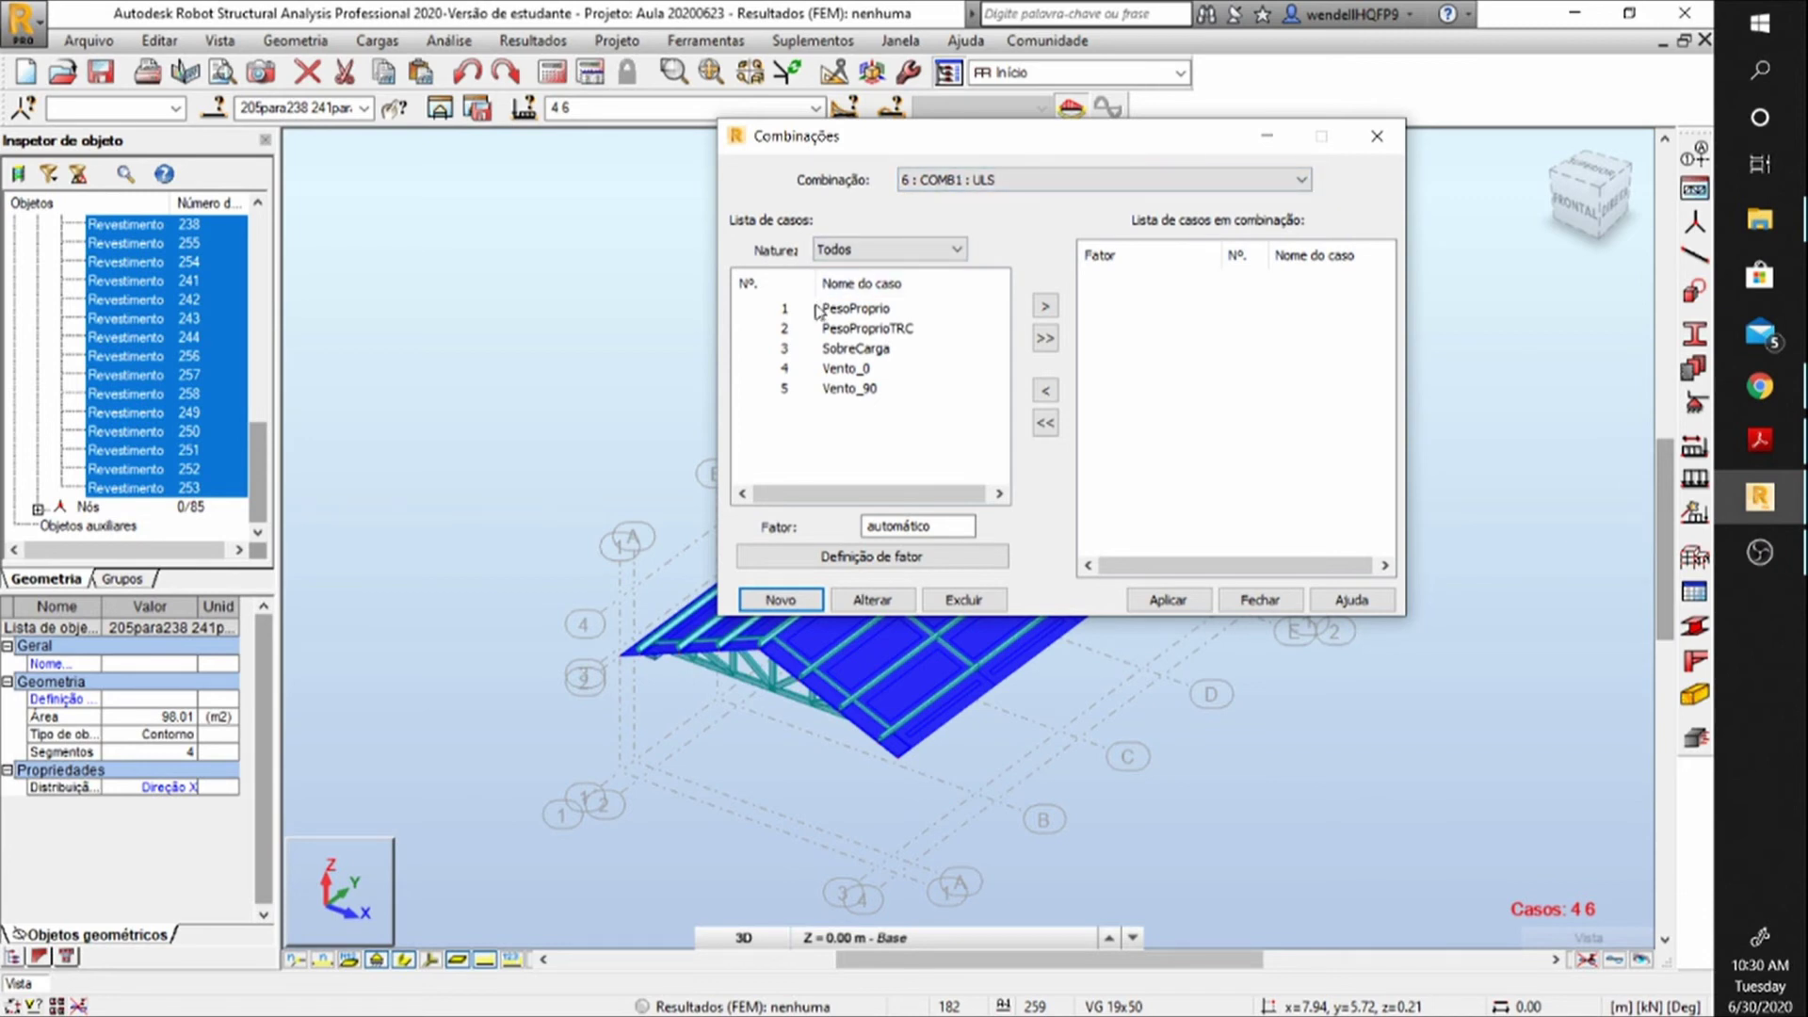
Set the ULS combination factors to 1.40 for dead (morto) and 1.40 for live (ativo) loads.
left_click(833, 561)
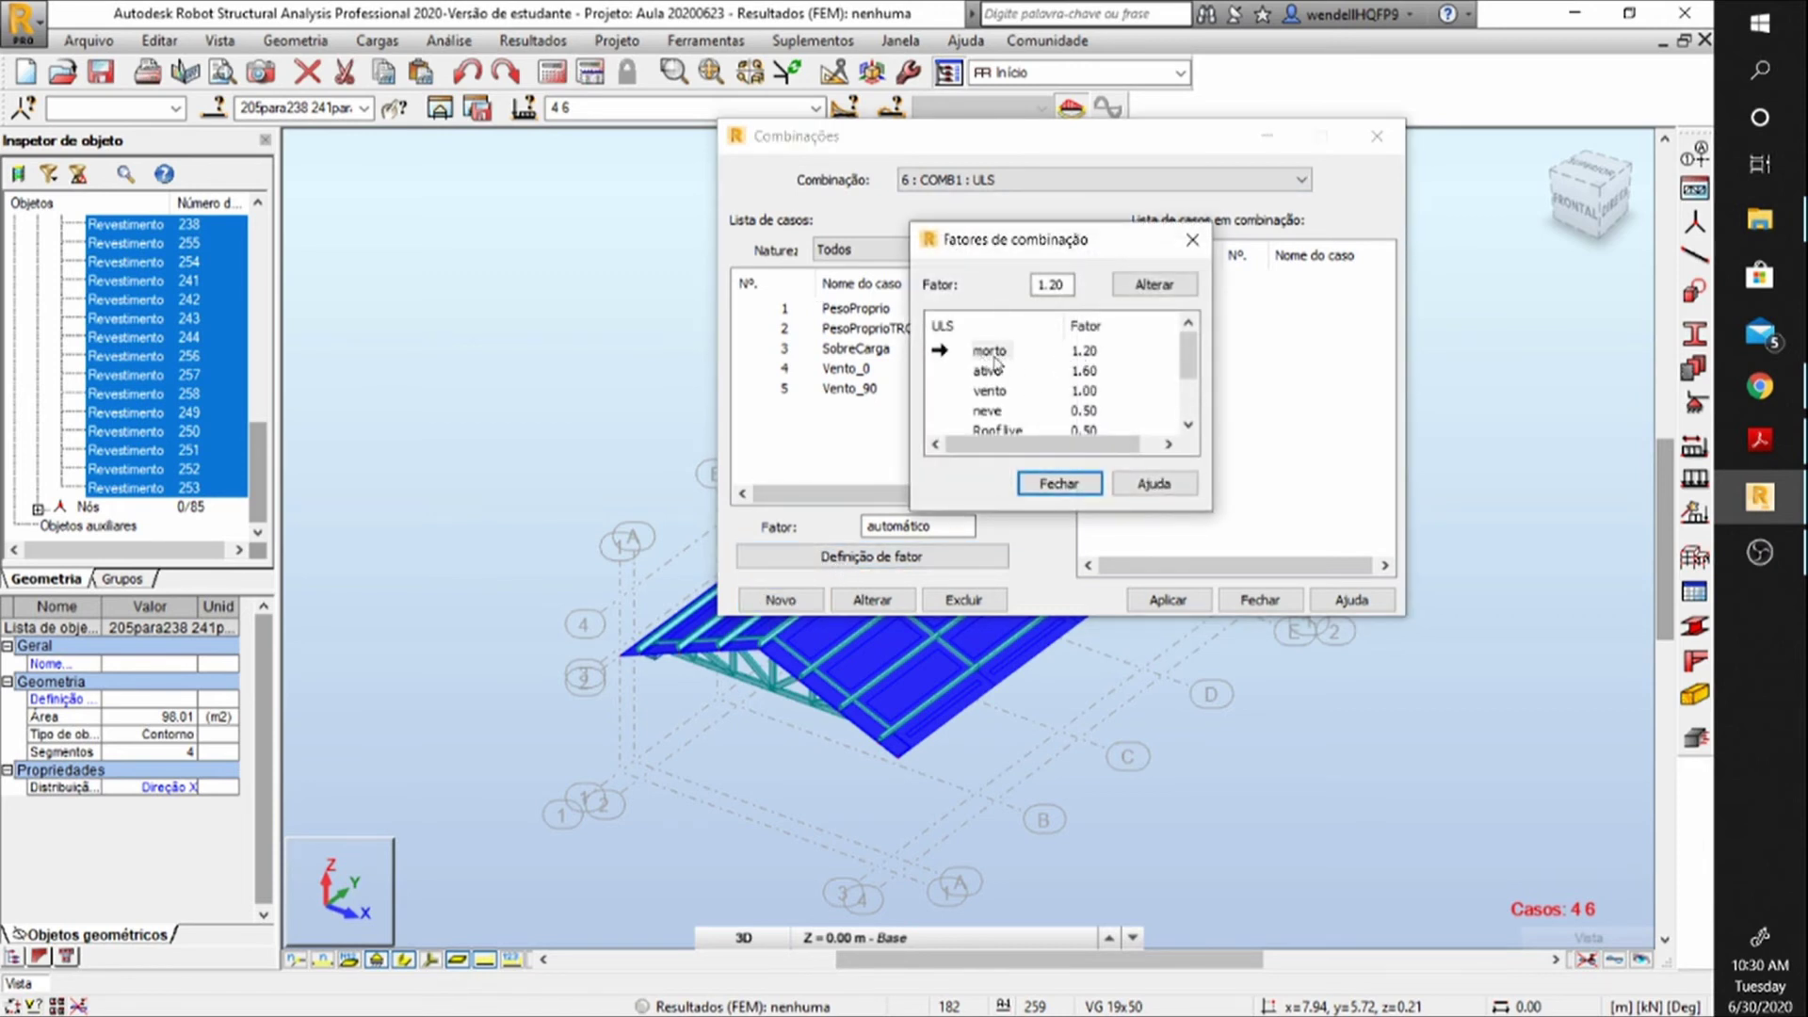
double_click(1053, 285)
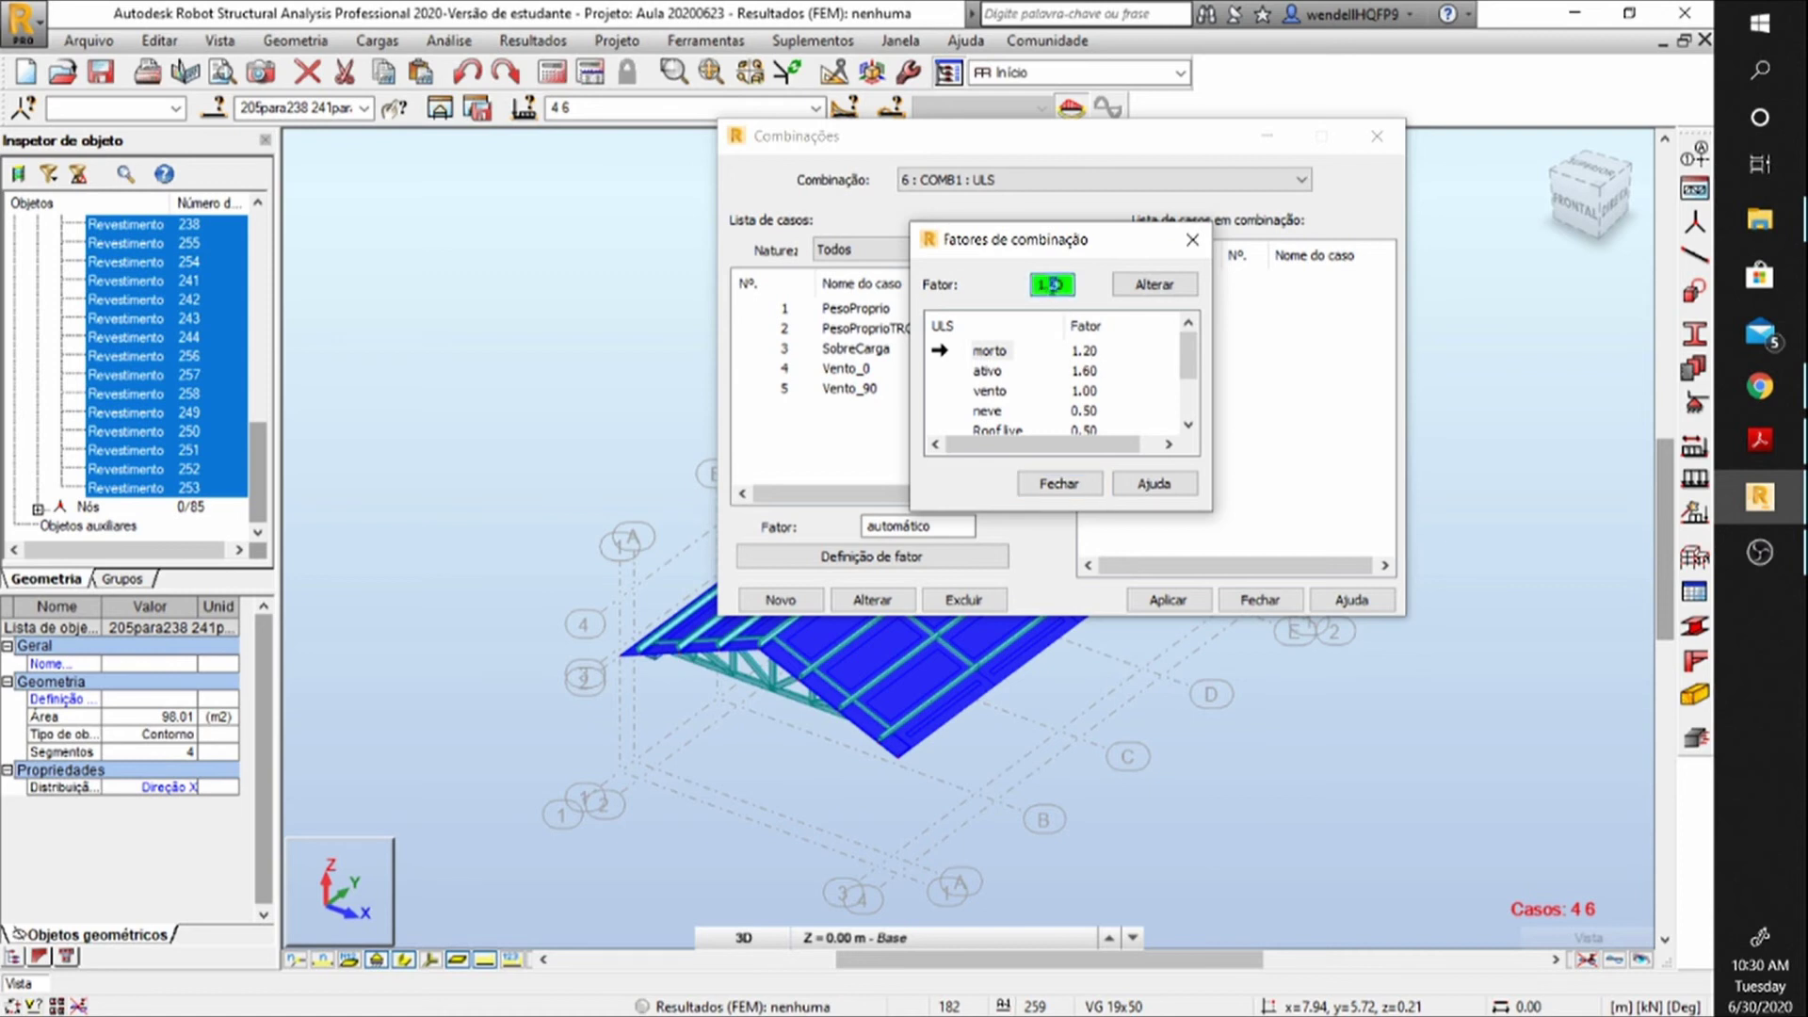
left_click(1153, 284)
left_click(987, 373)
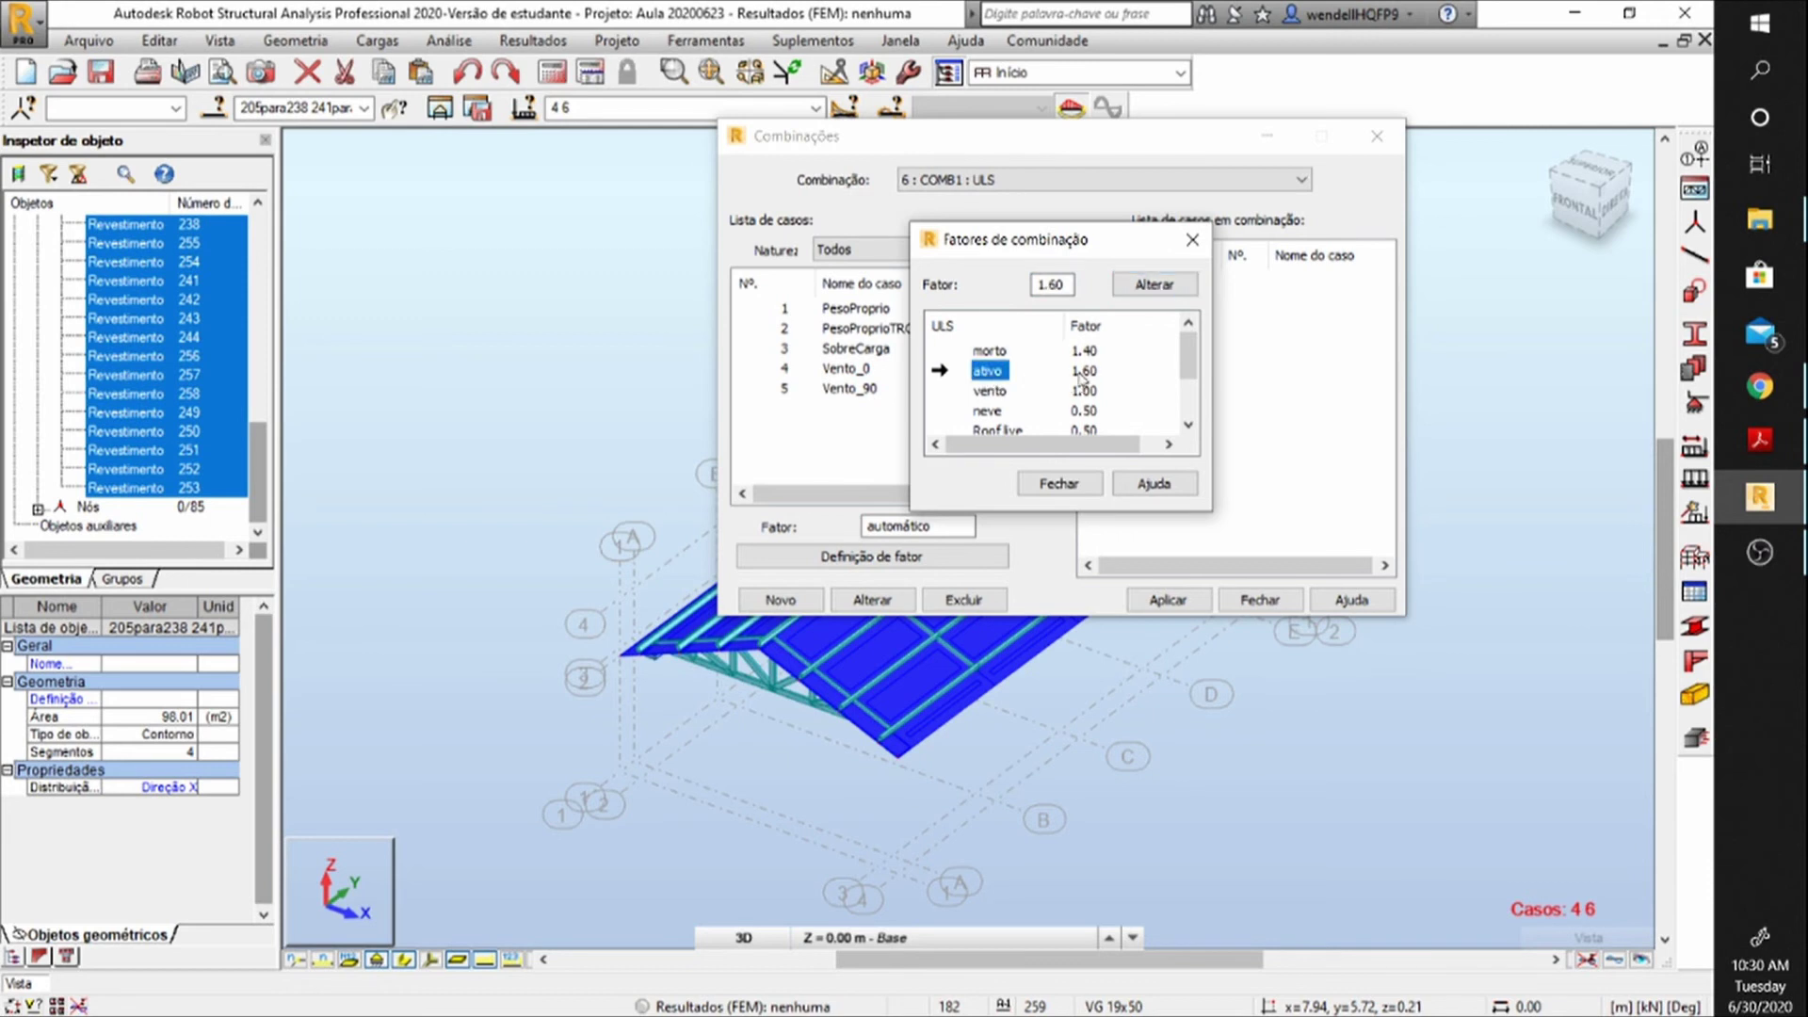
double_click(1053, 284)
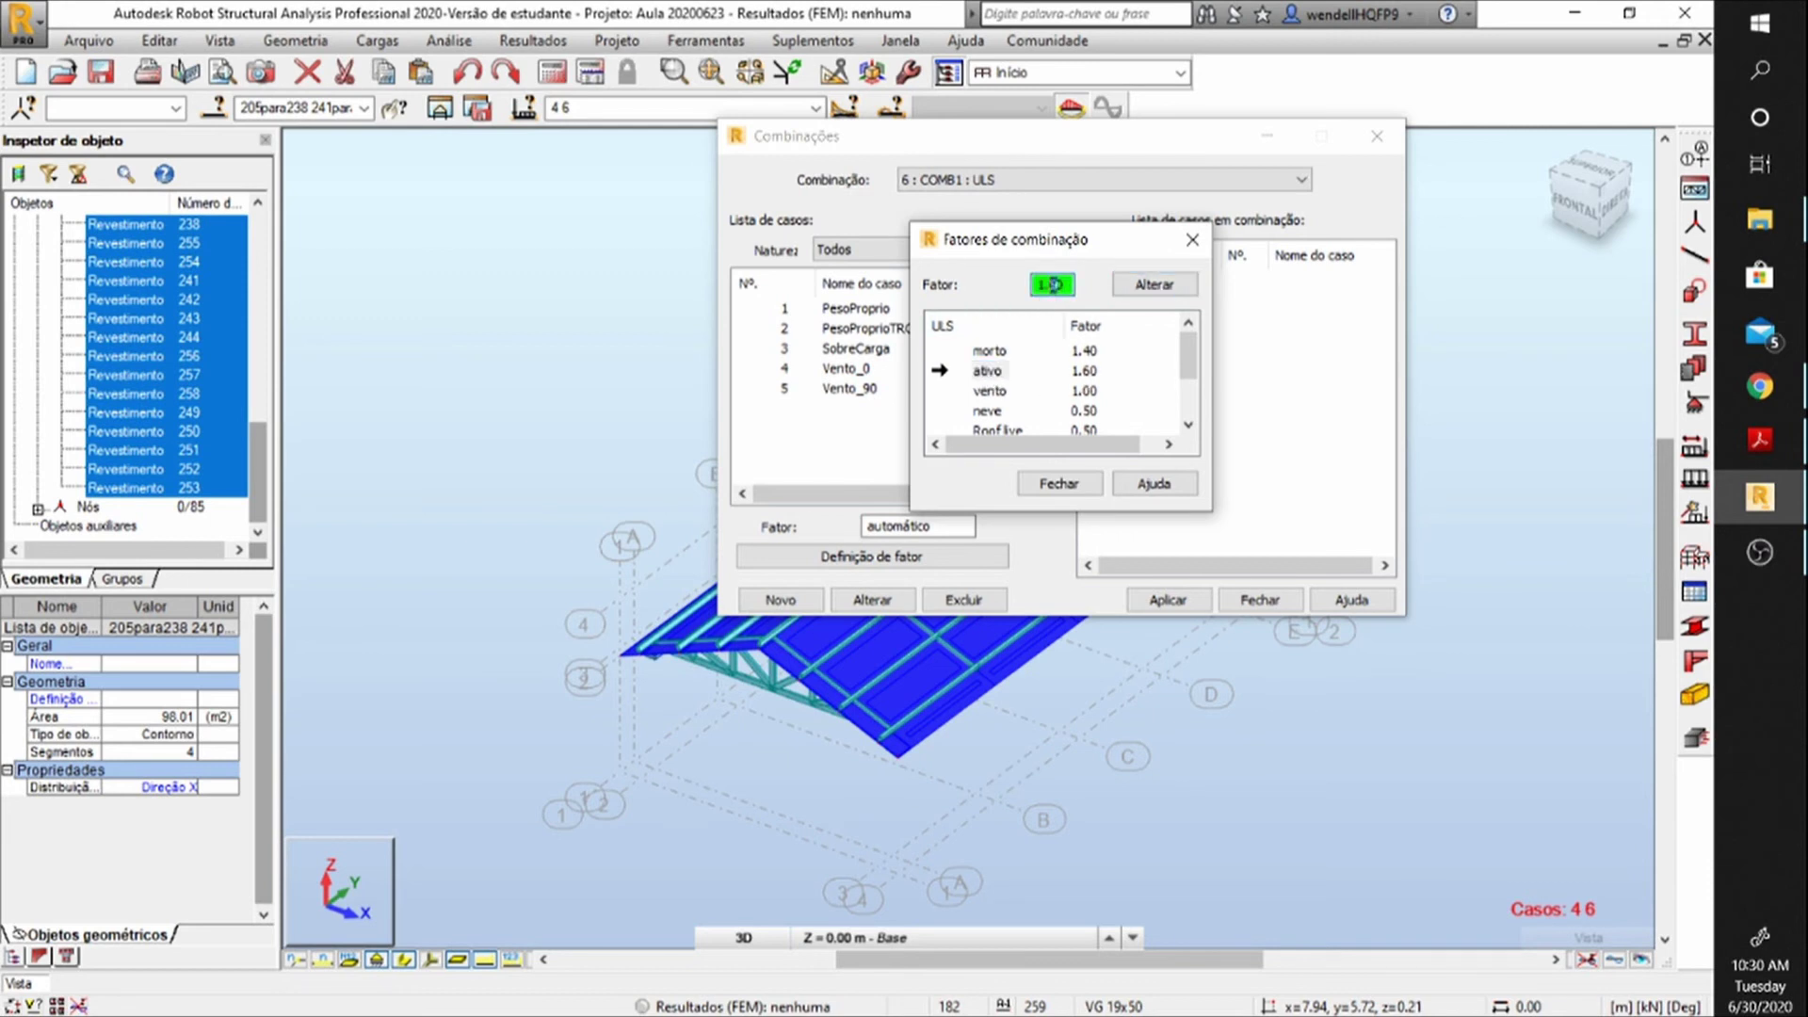
left_click(1156, 285)
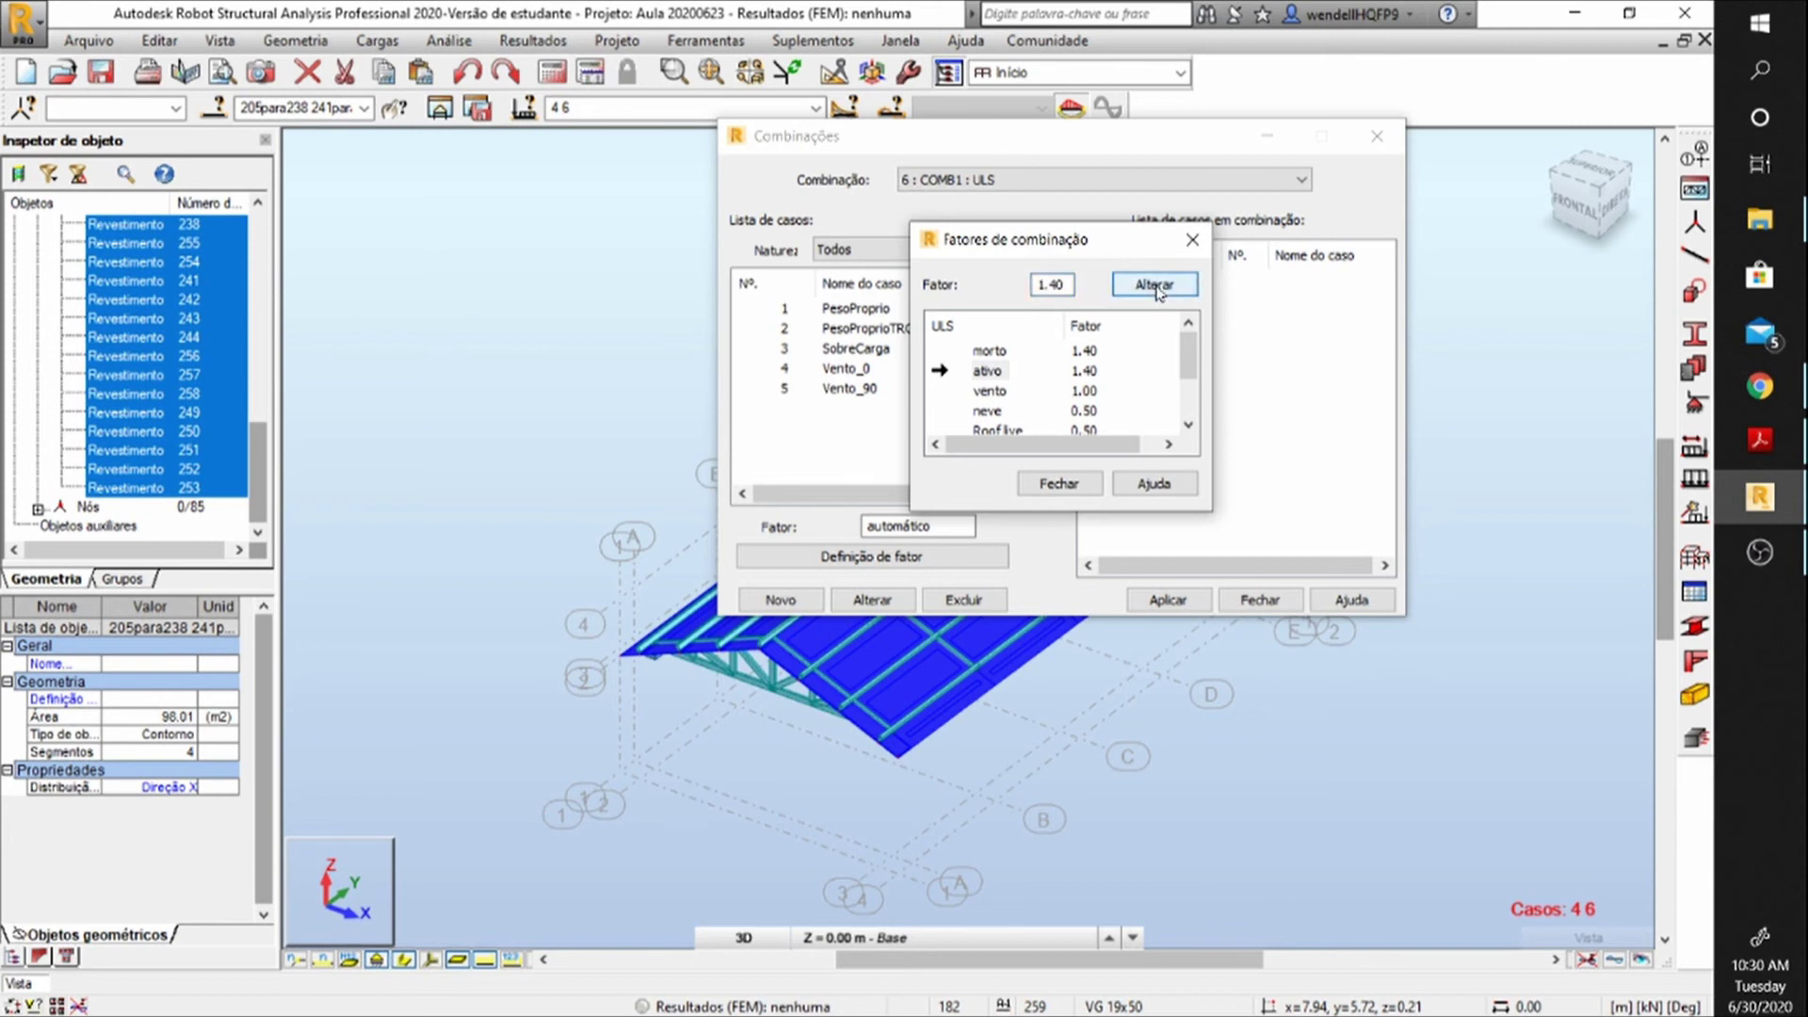
left_click(1058, 484)
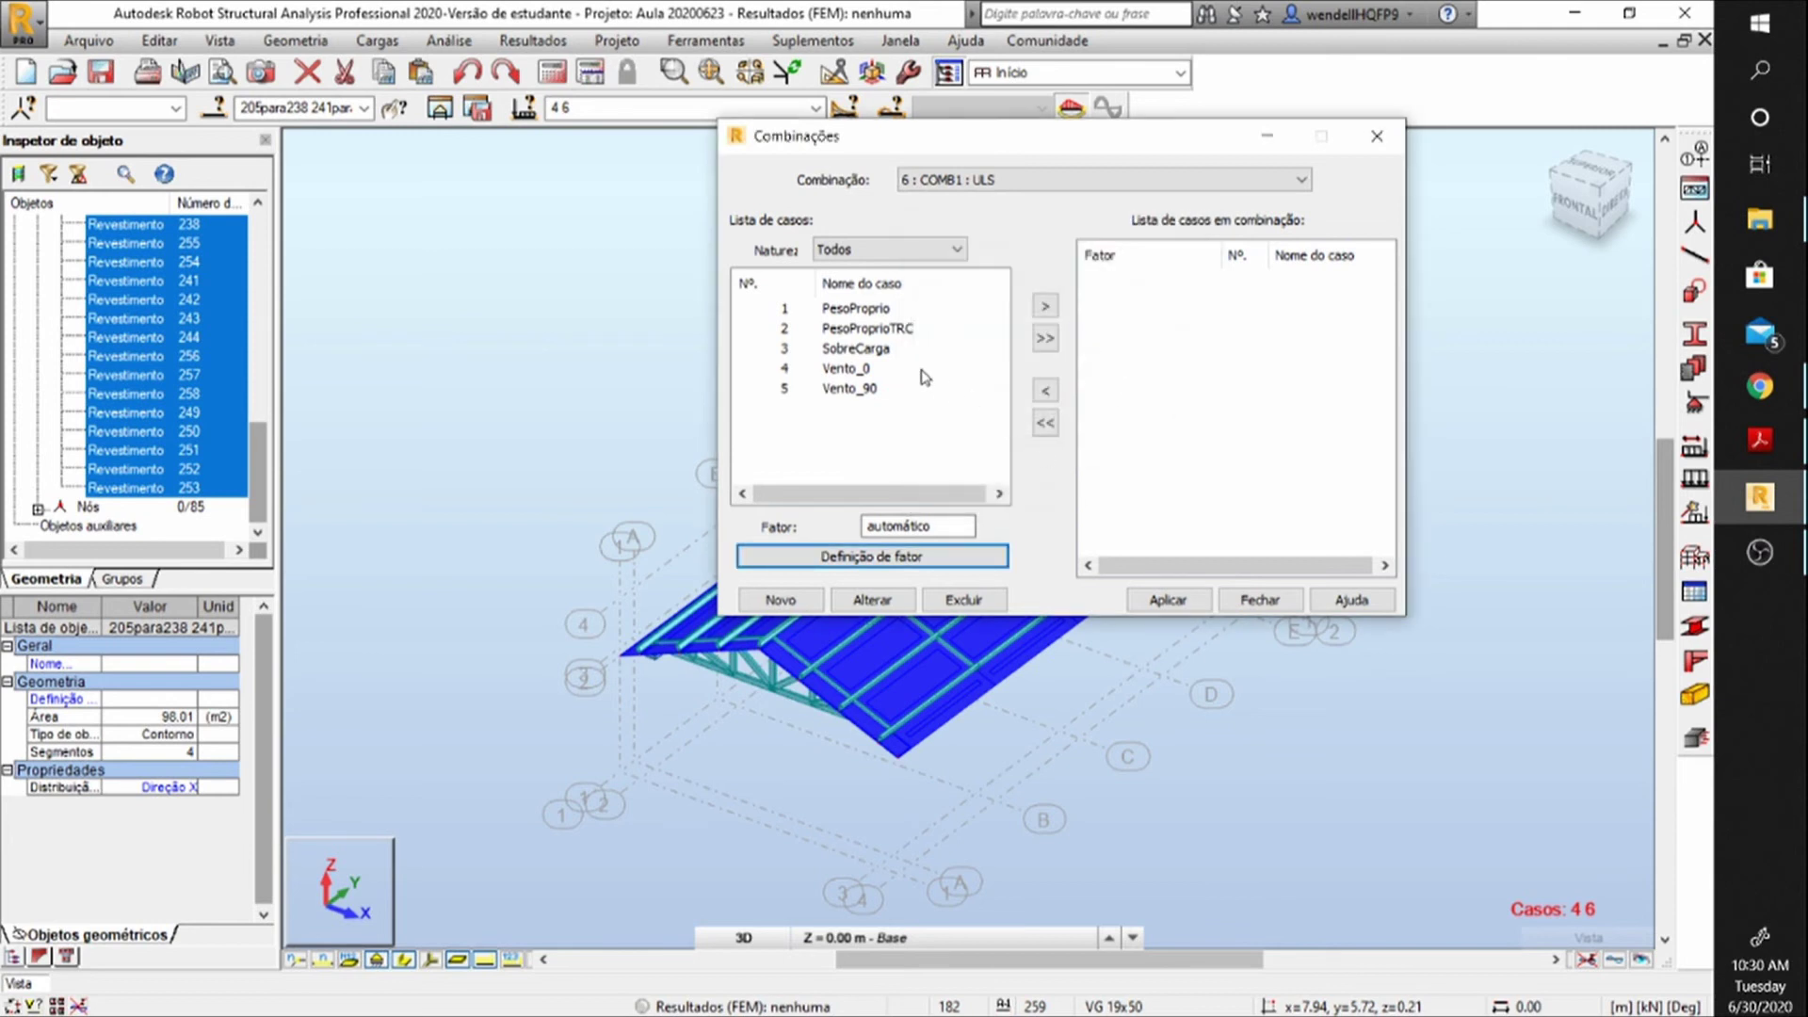
Add the PesoProprio, PesoProprioTRC and SobreCarga cases to COMB1 with automatic factors and apply the combination.
left_click(791, 310)
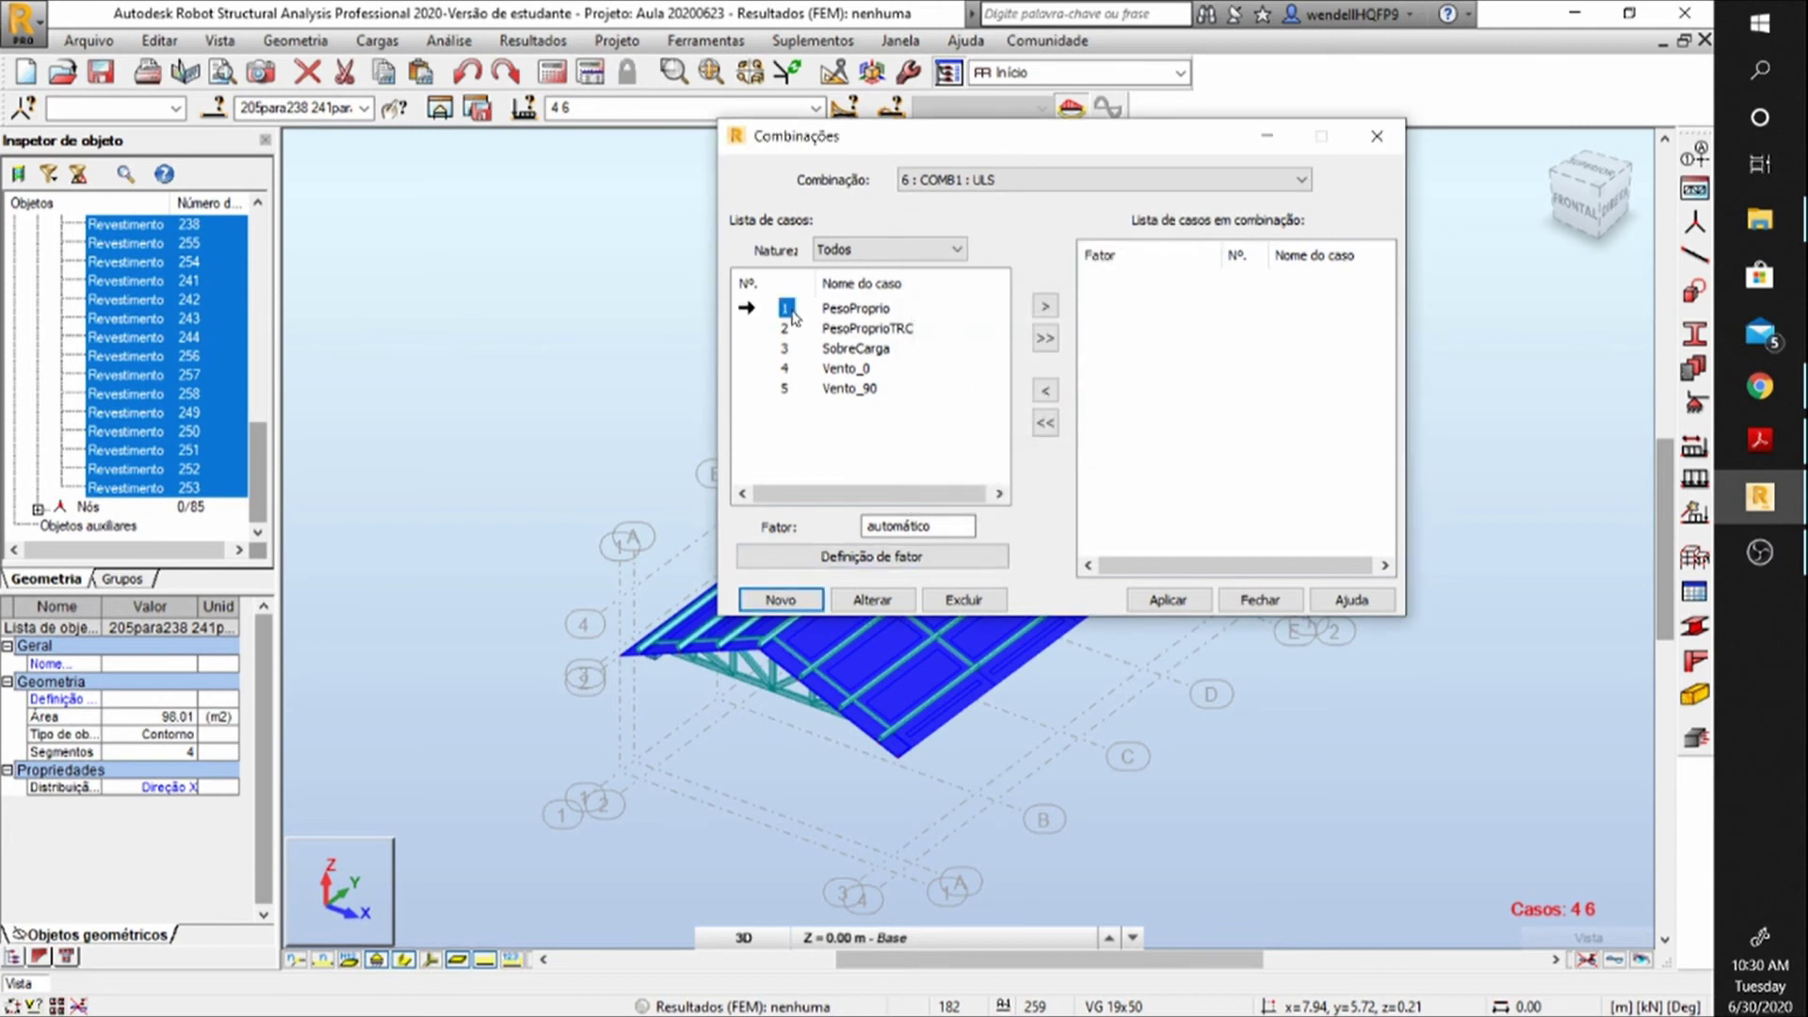
left_click(1046, 306)
left_click(1045, 306)
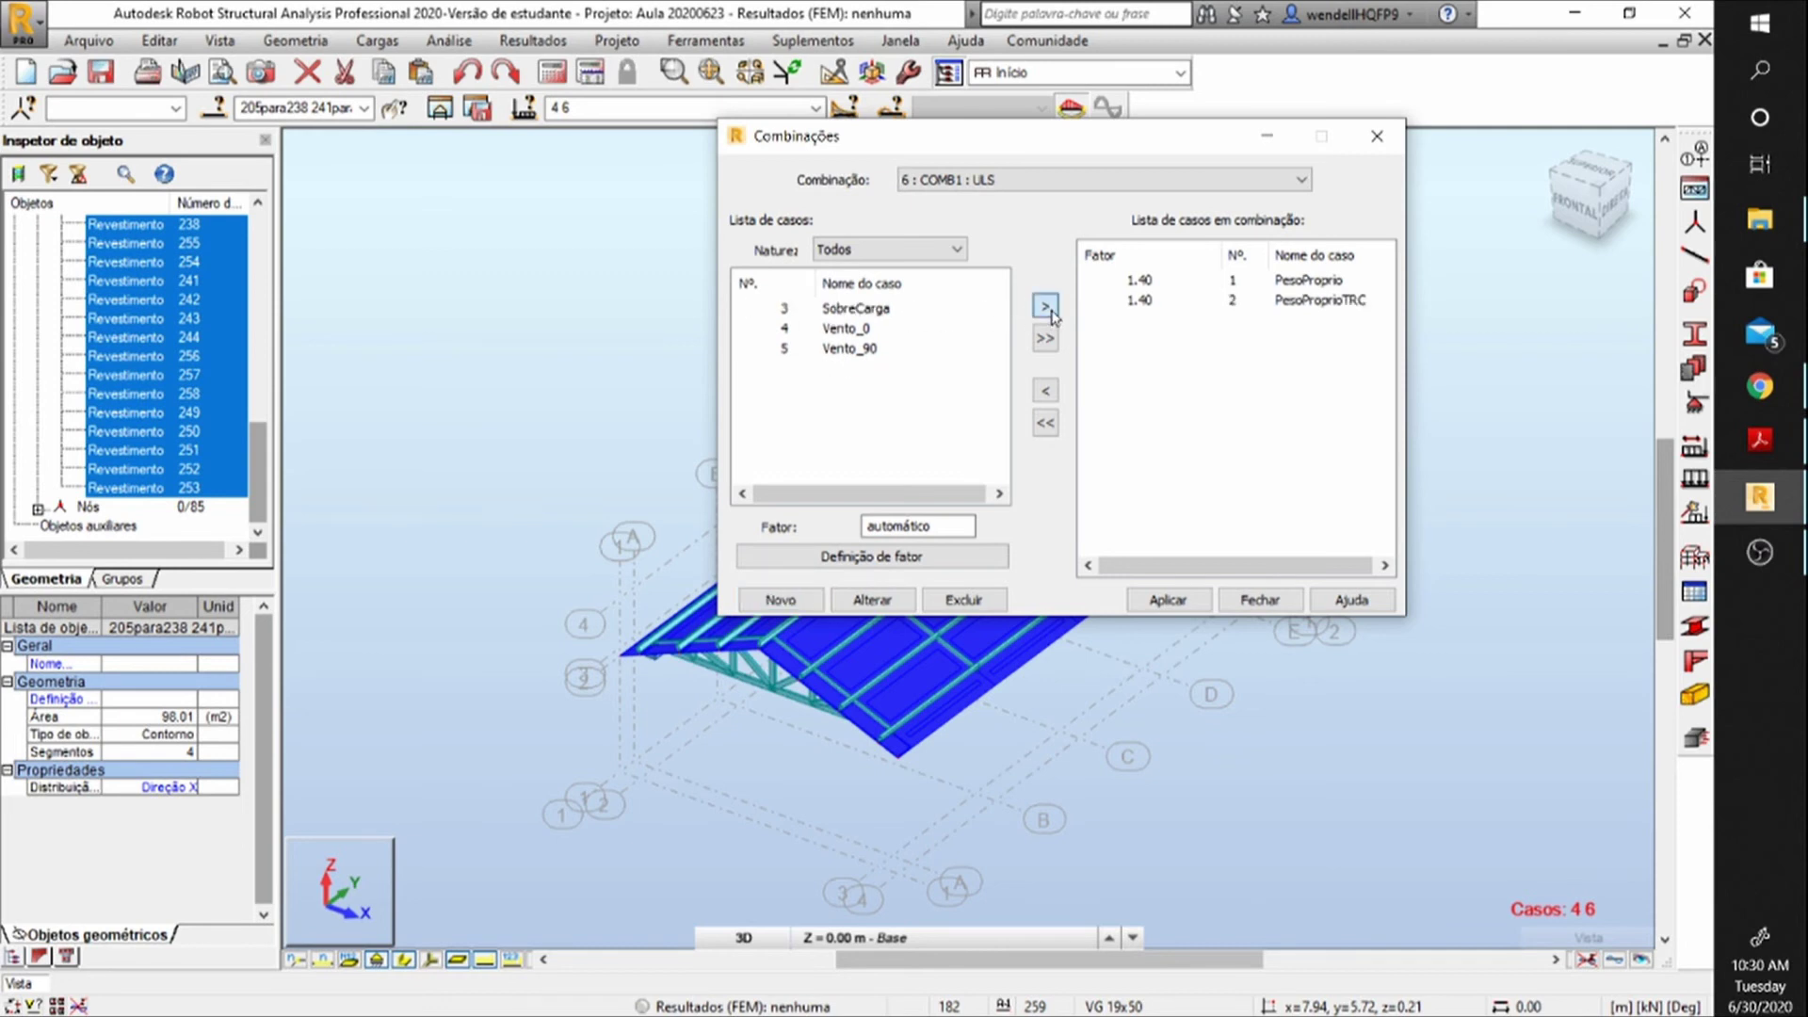
left_click(1045, 308)
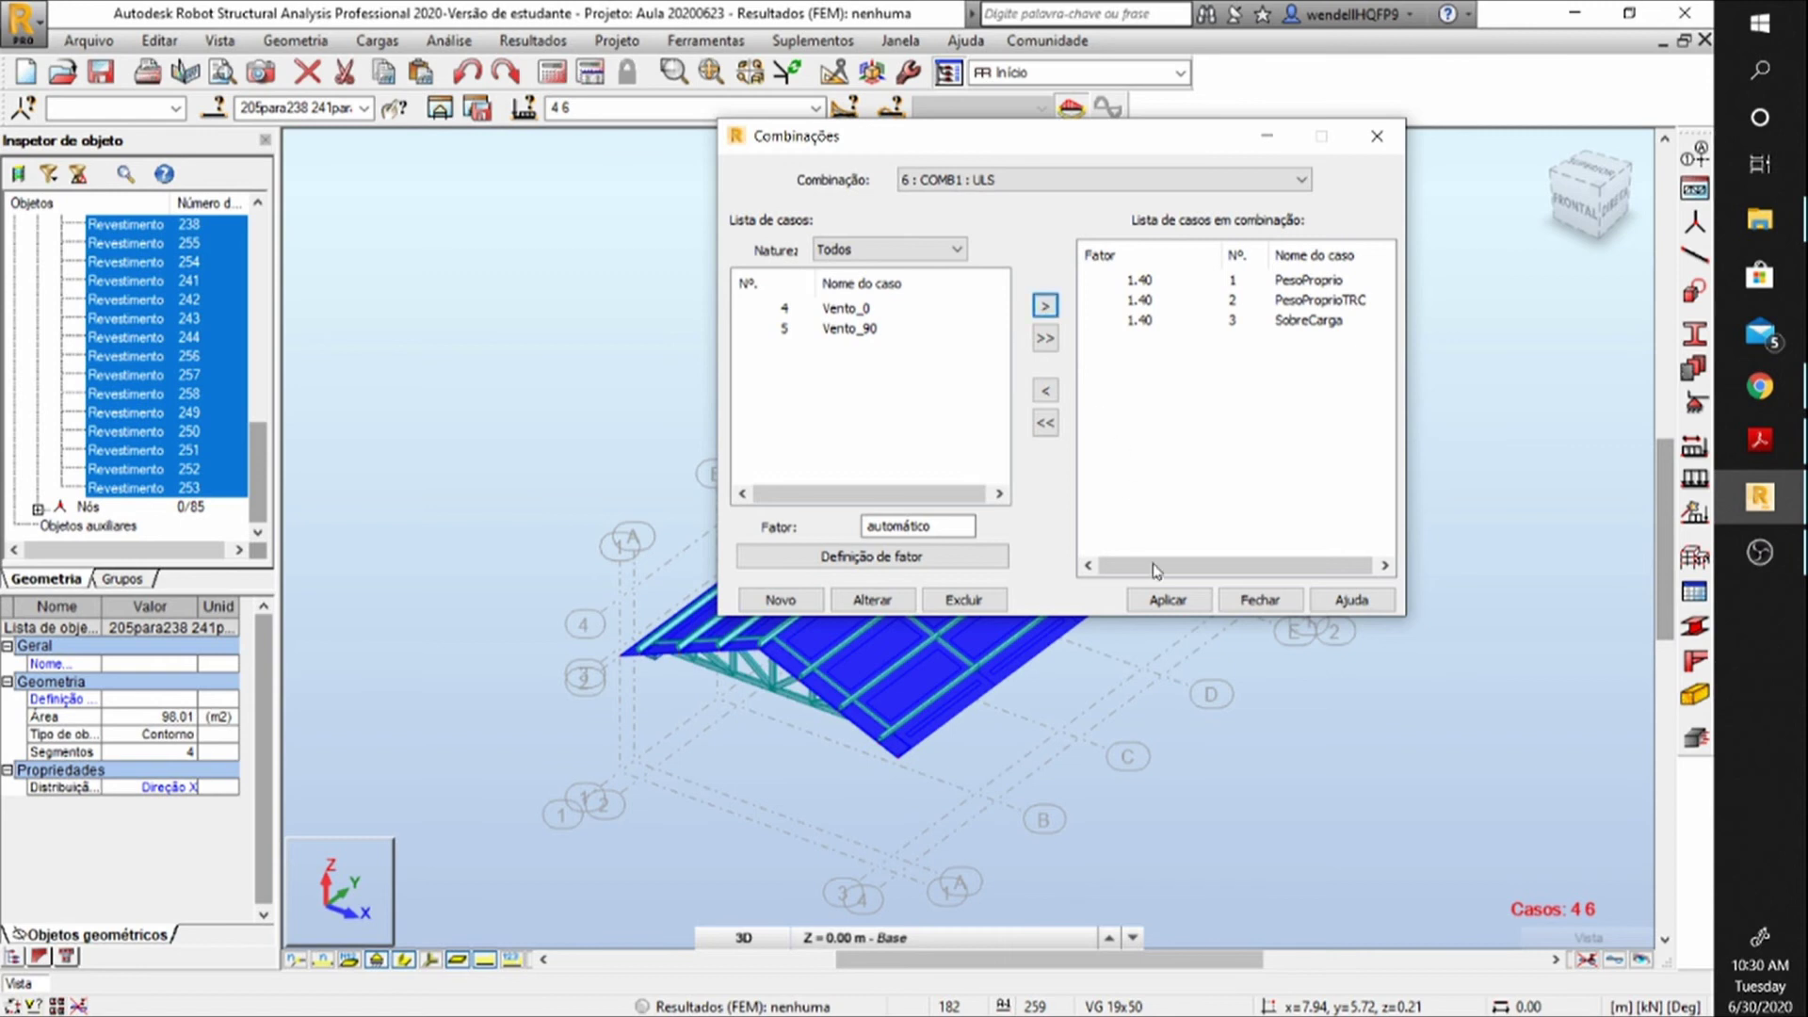
left_click(1168, 600)
Create ULS combination 7, COMB2, and set the combination factors to 1.00 for dead (morto) and 1.40 for wind (vento).
left_click(784, 607)
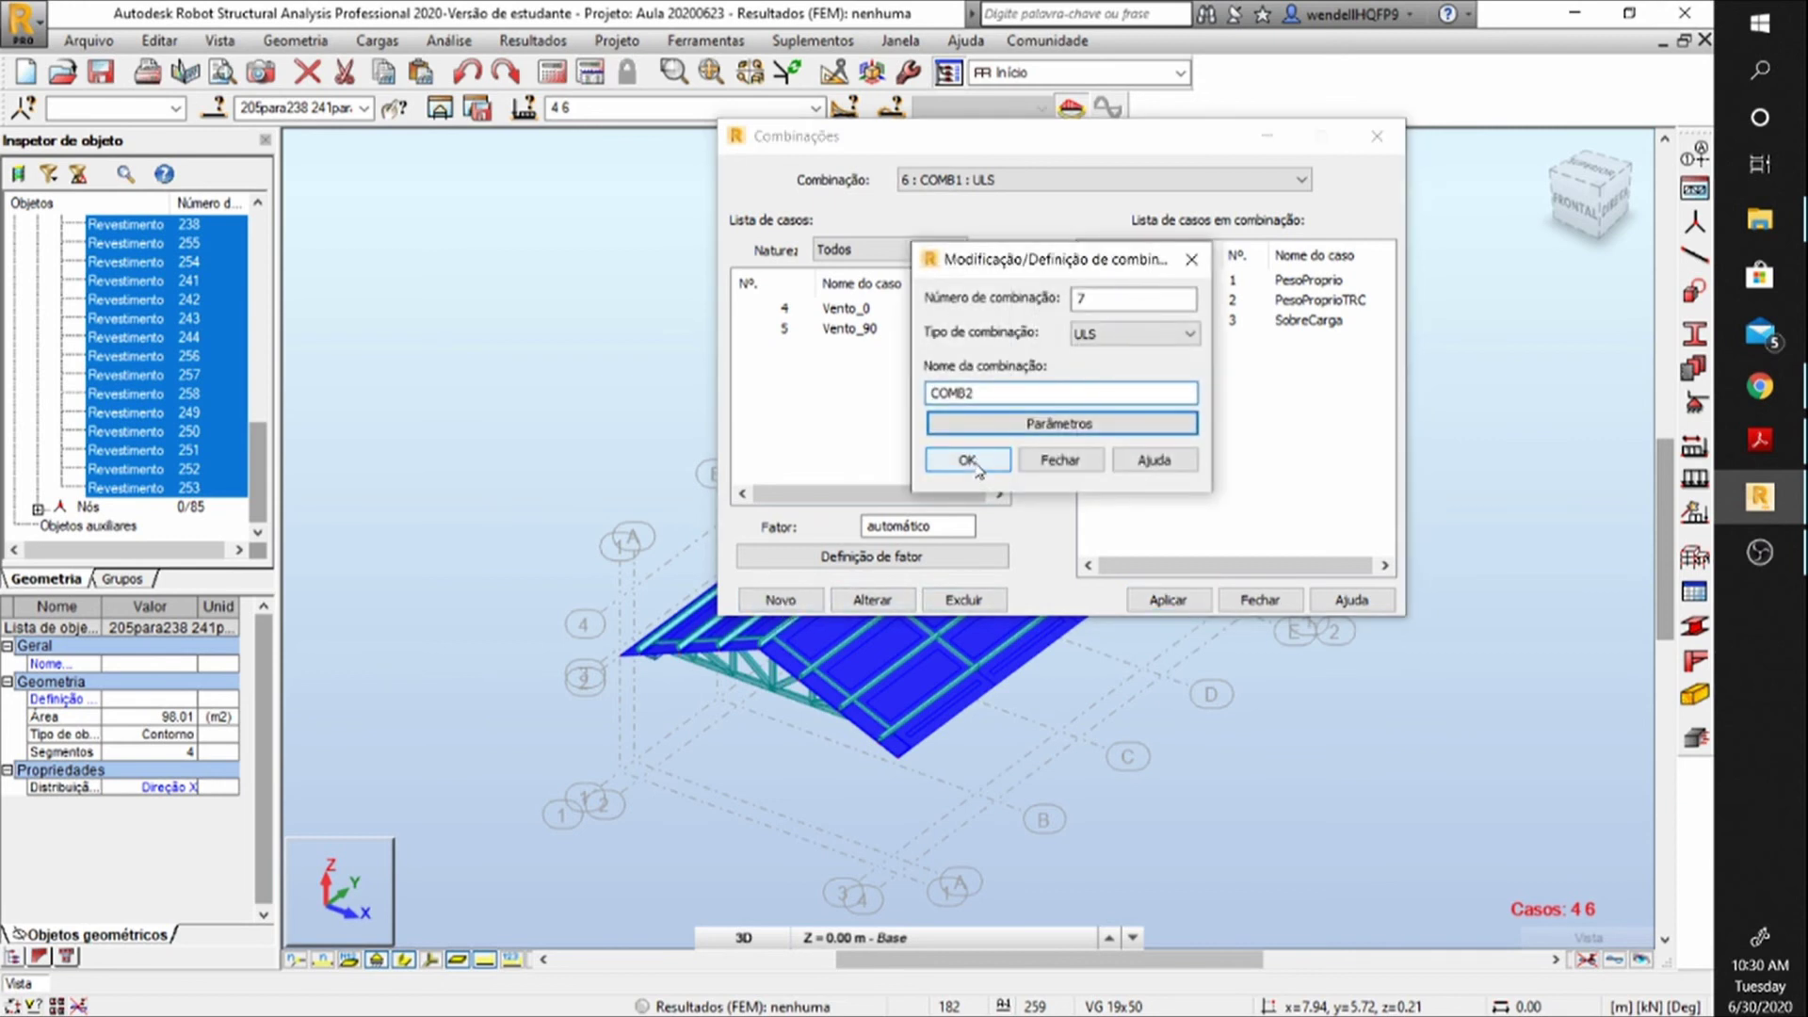
left_click(969, 461)
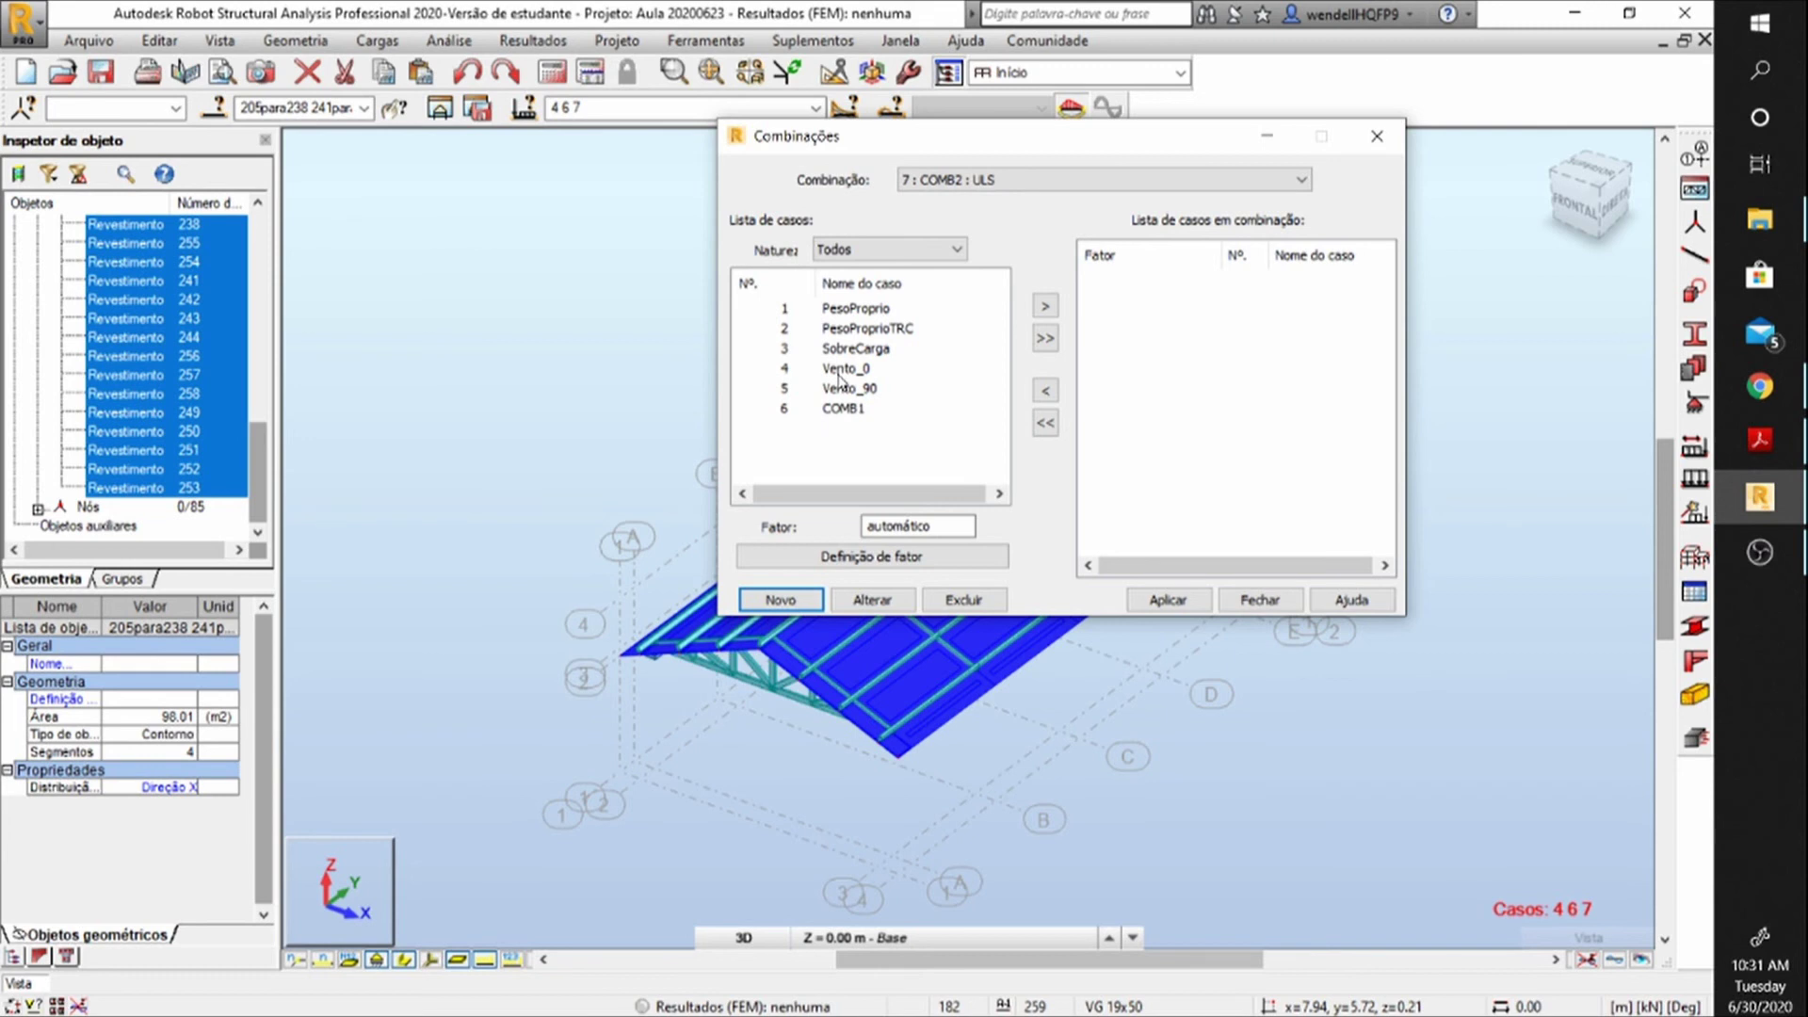
left_click(785, 308)
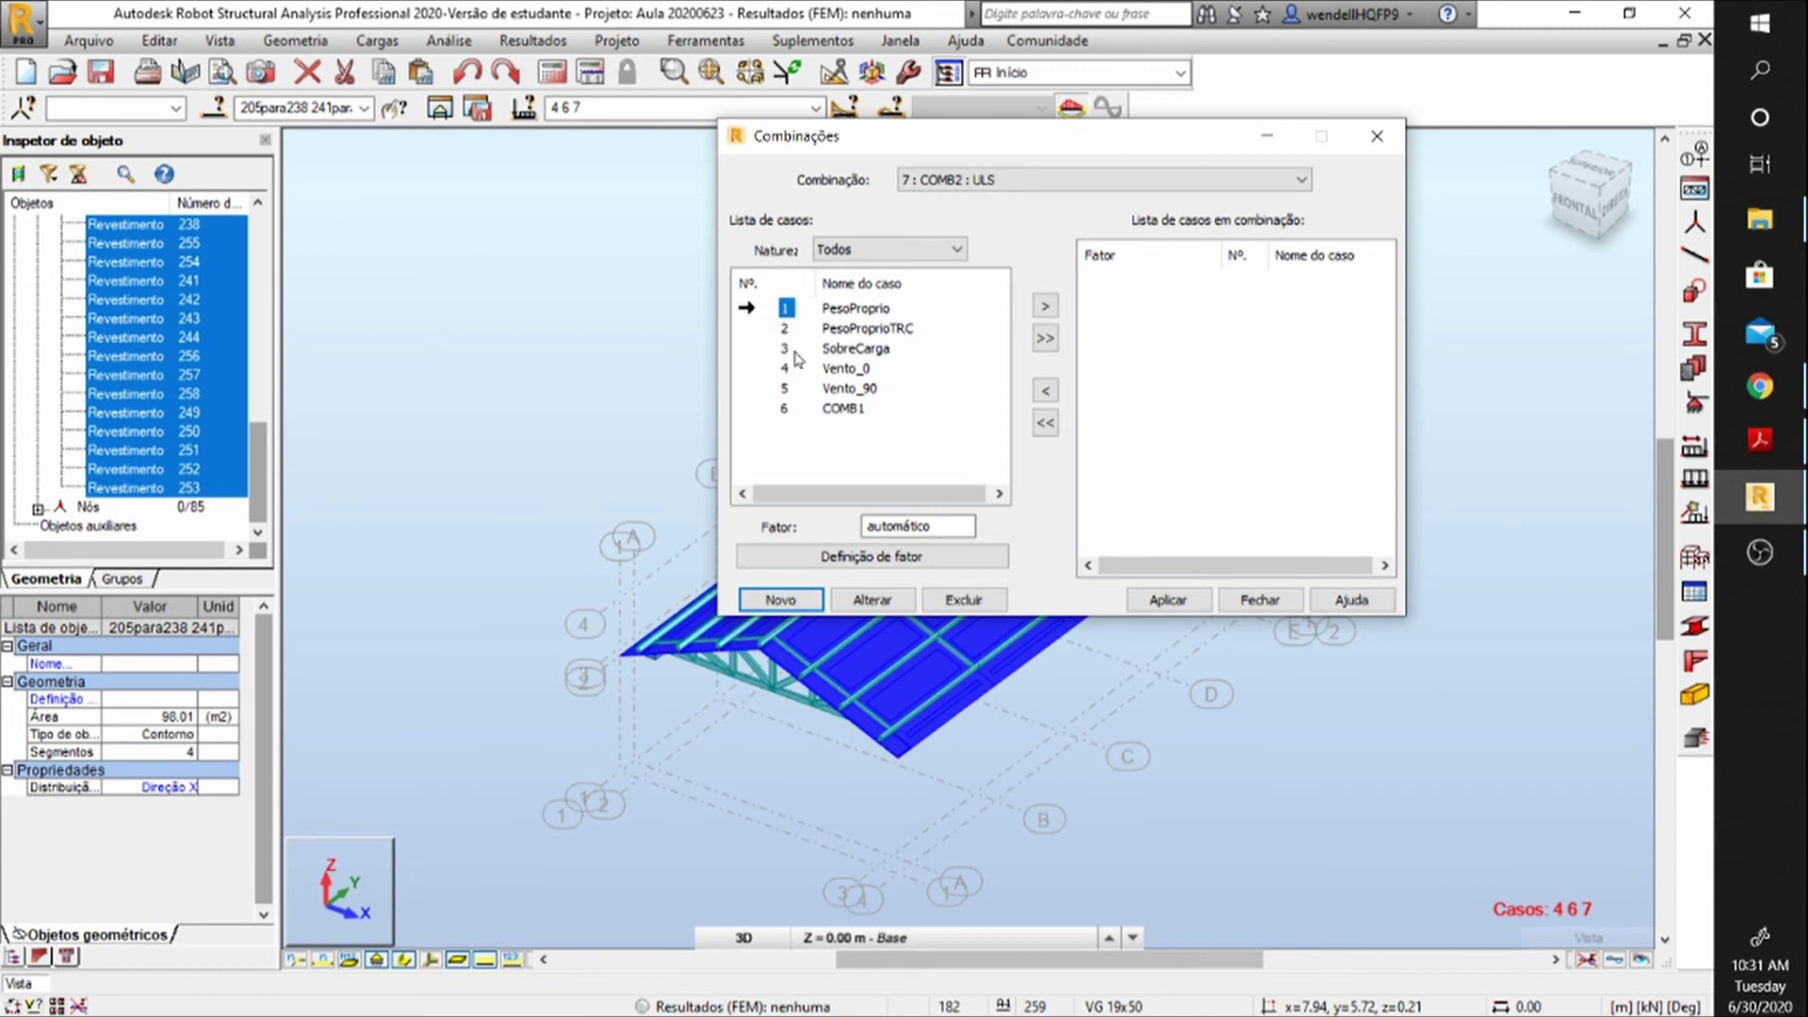
left_click(838, 557)
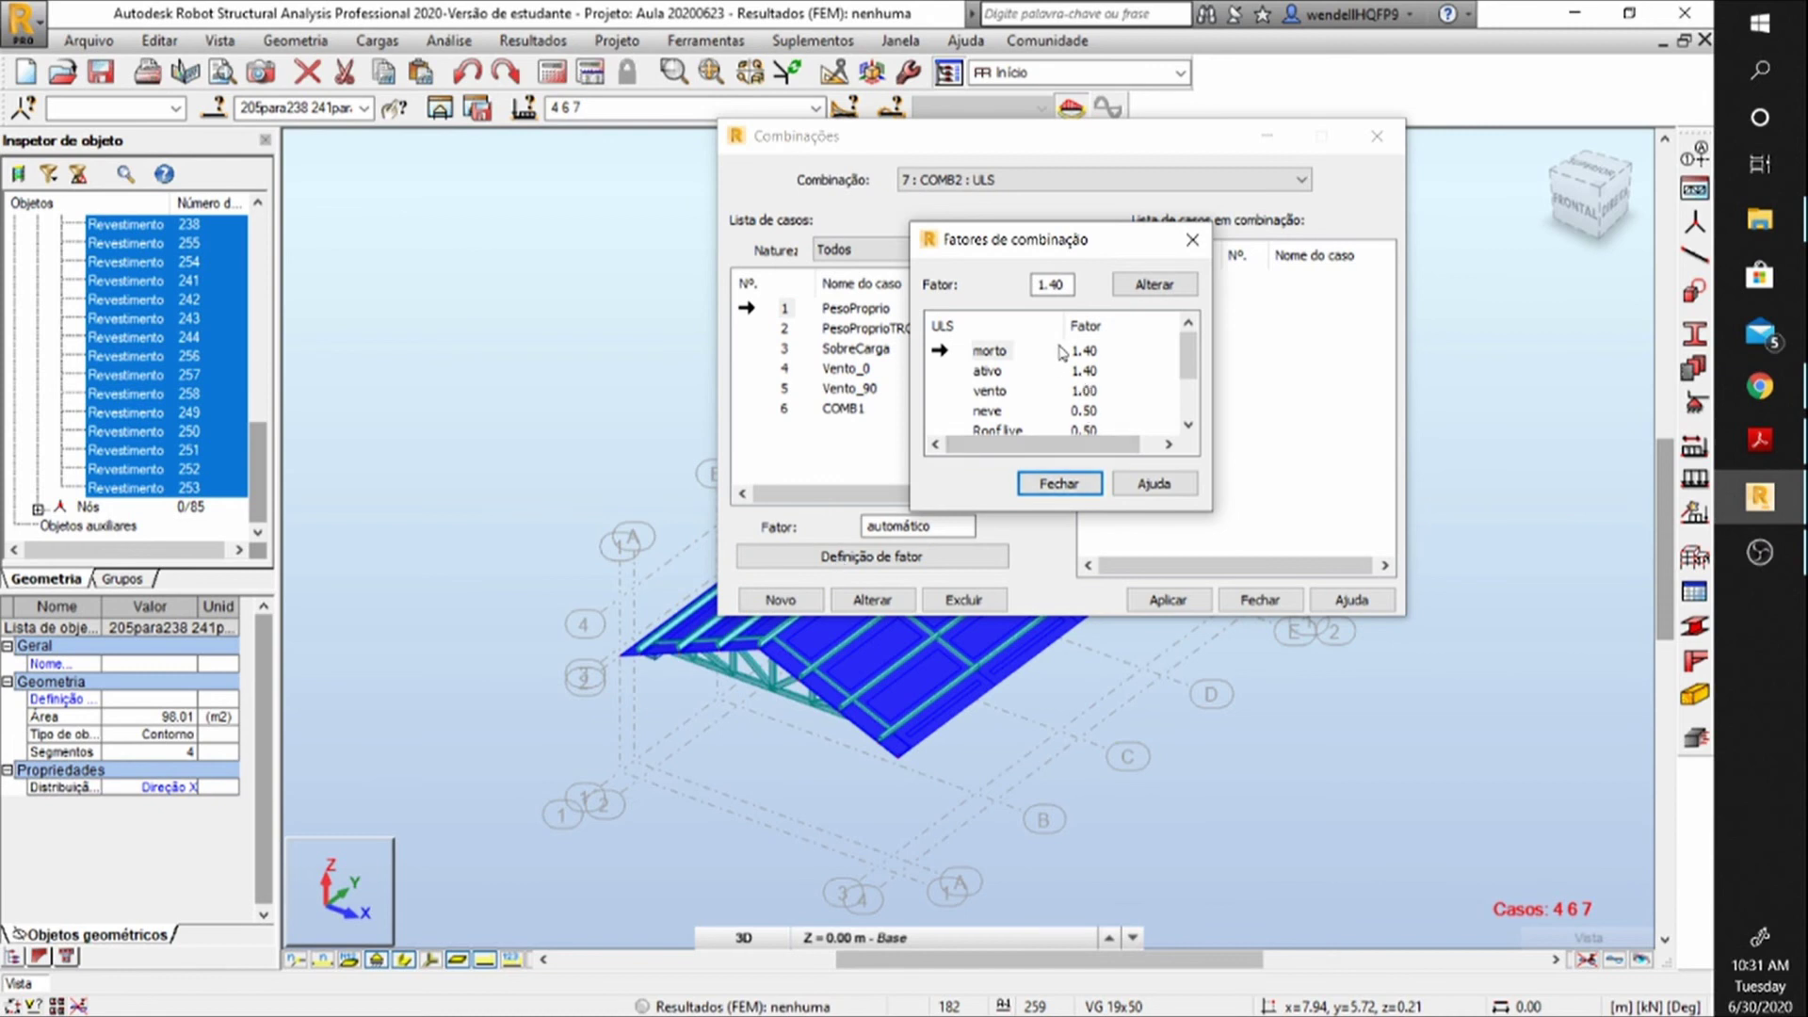
double_click(1053, 284)
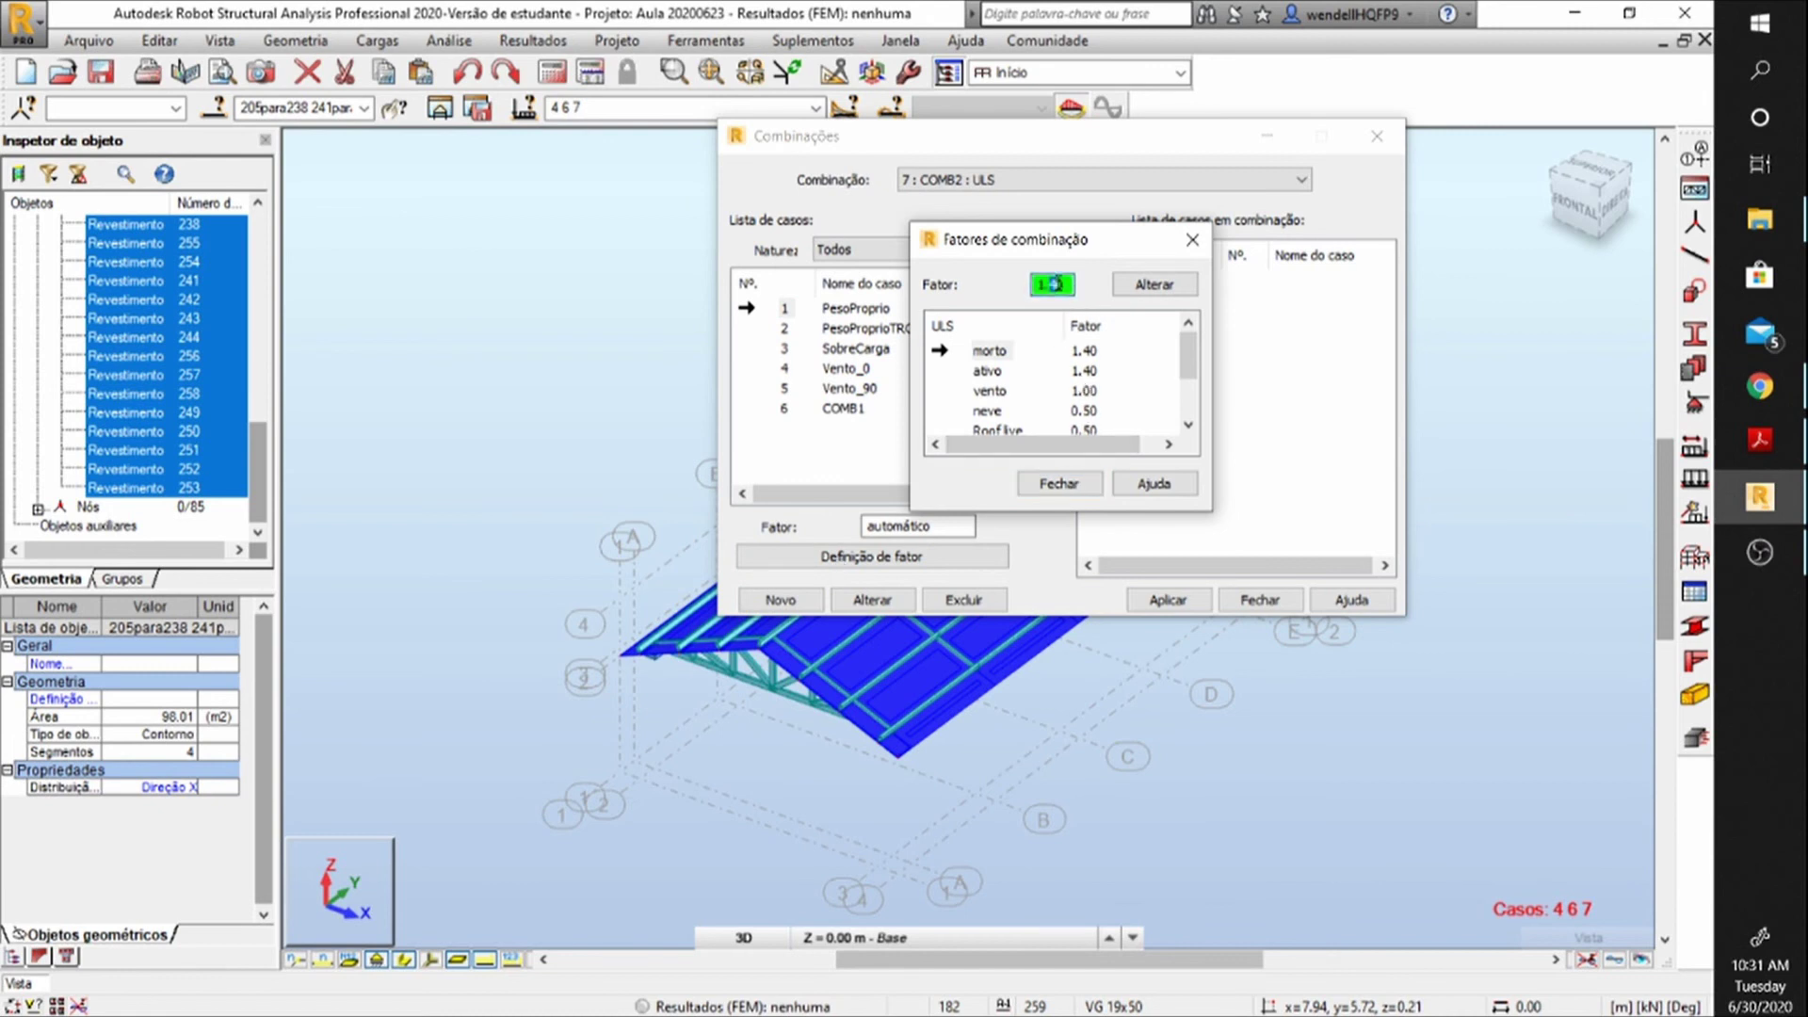
left_click(1155, 285)
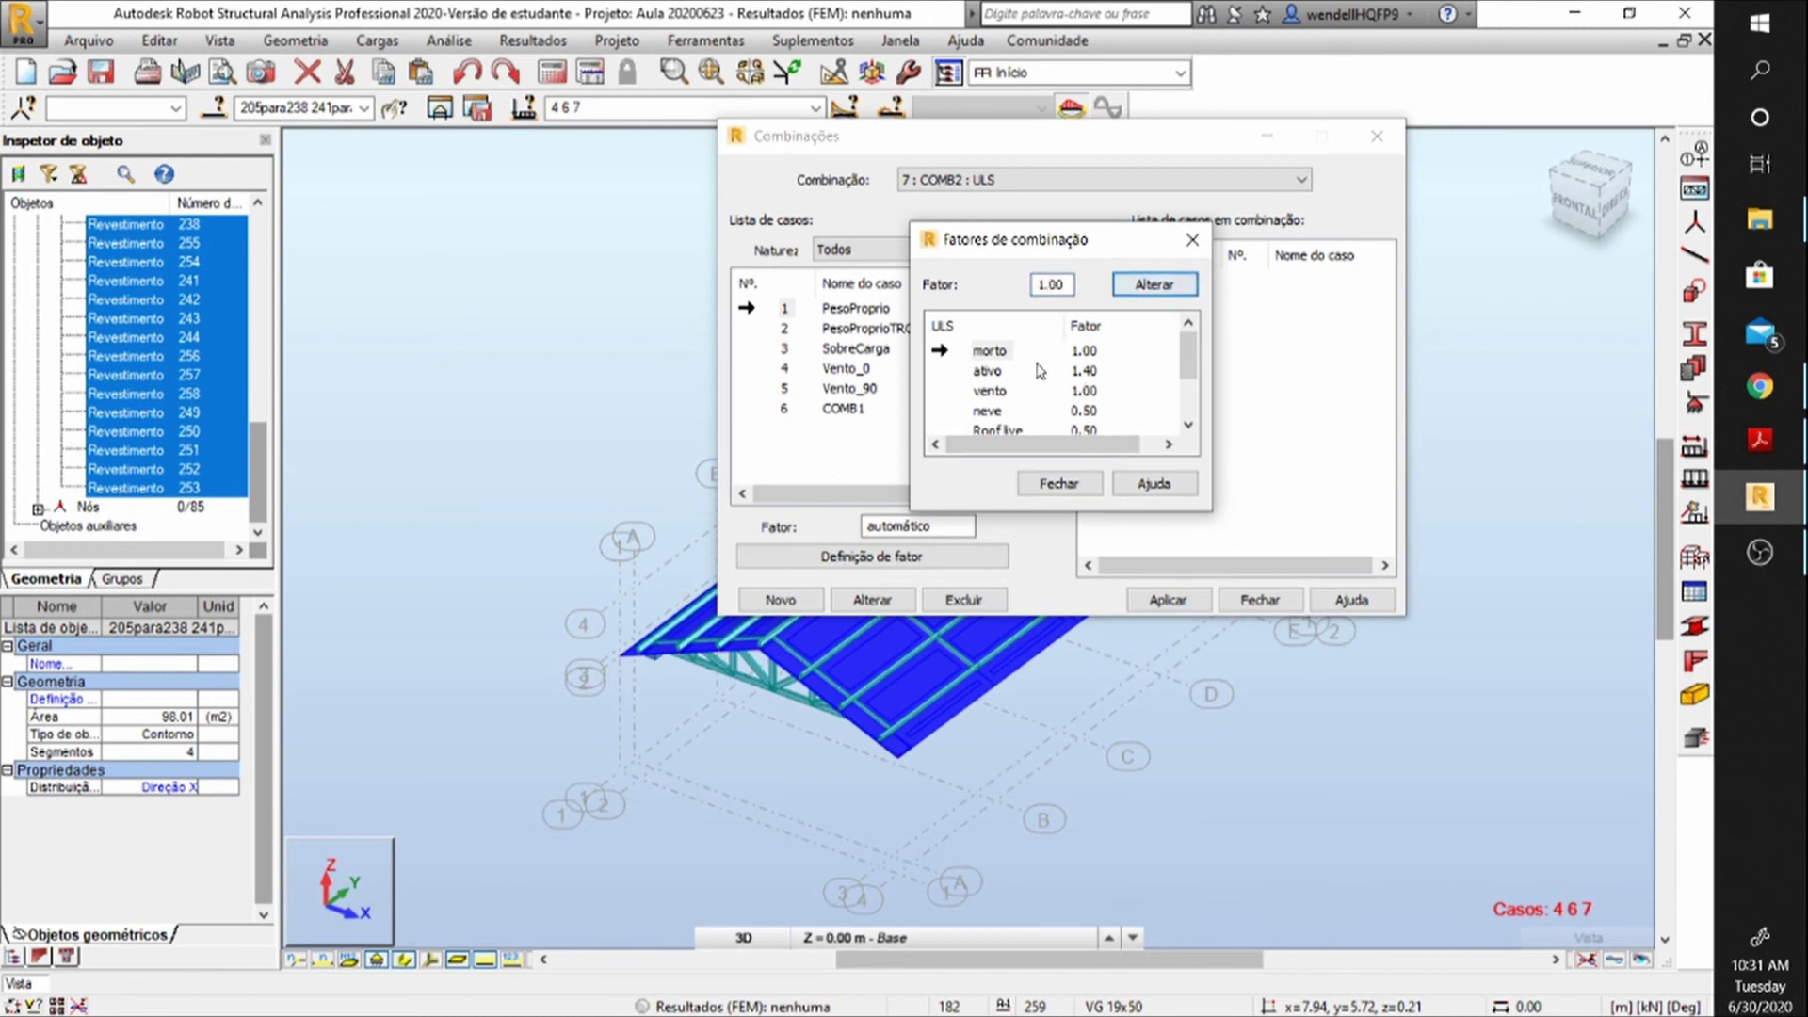
left_click(989, 391)
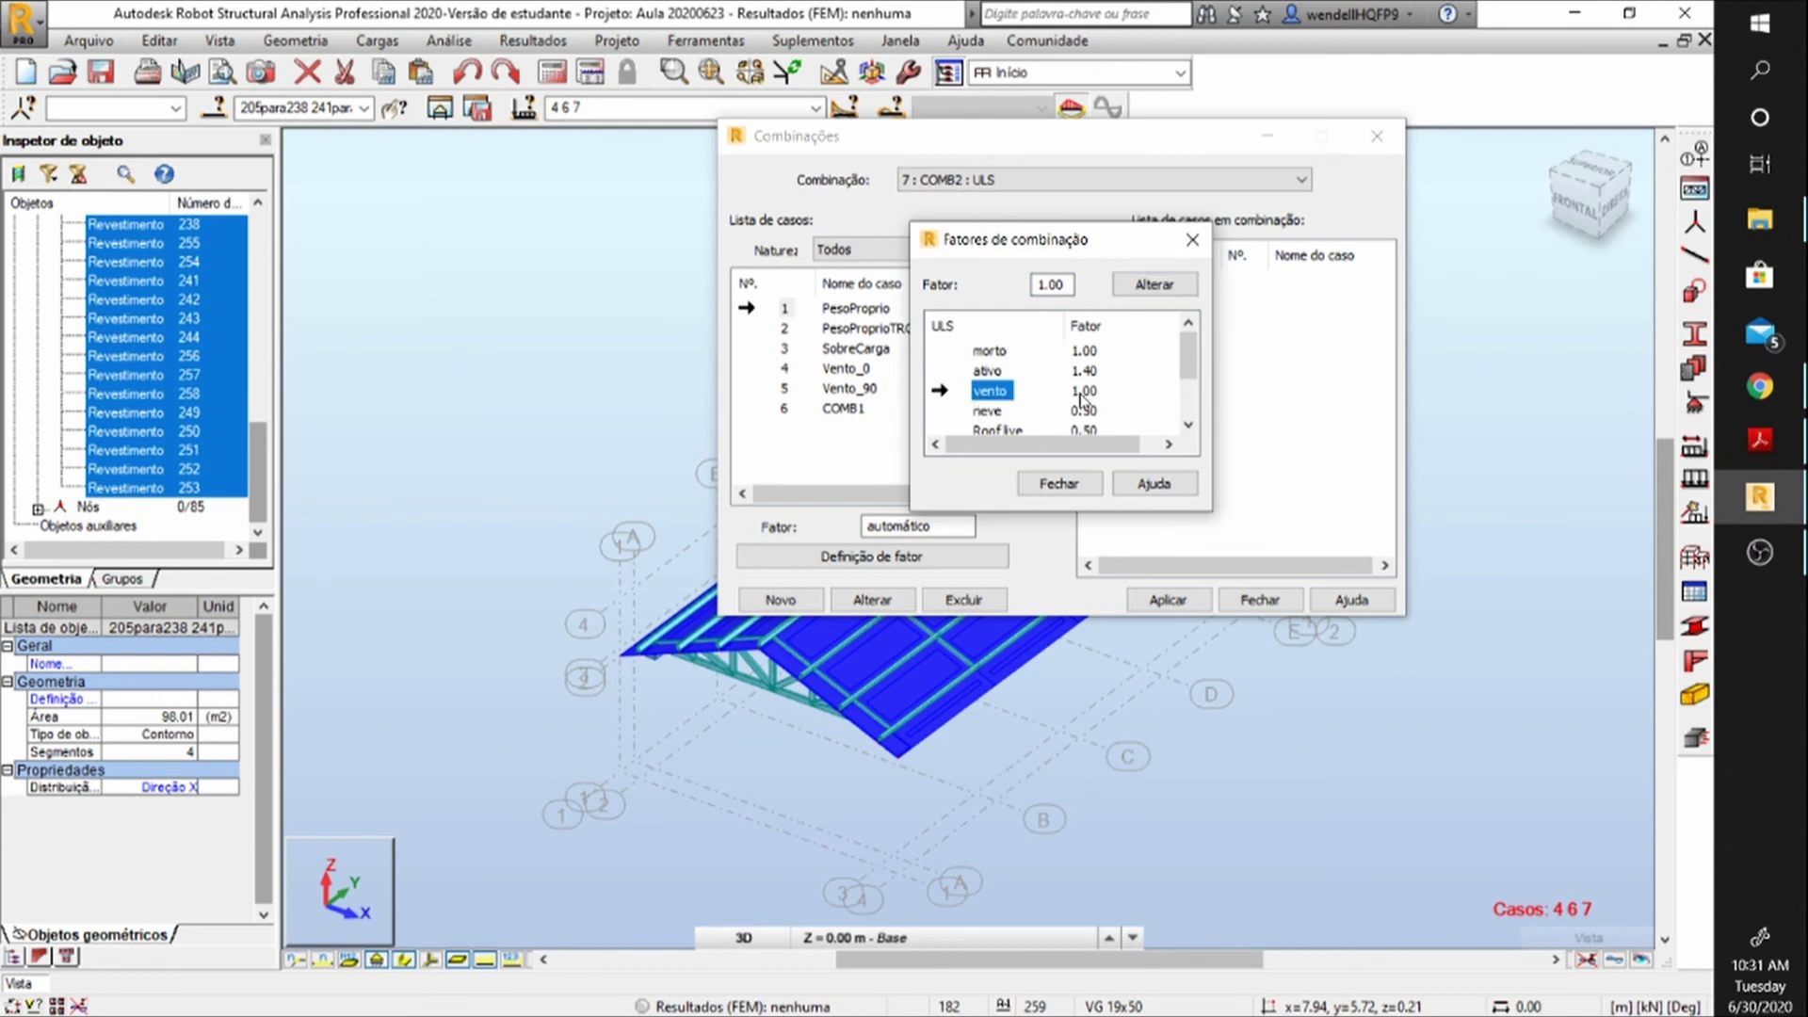
double_click(1051, 285)
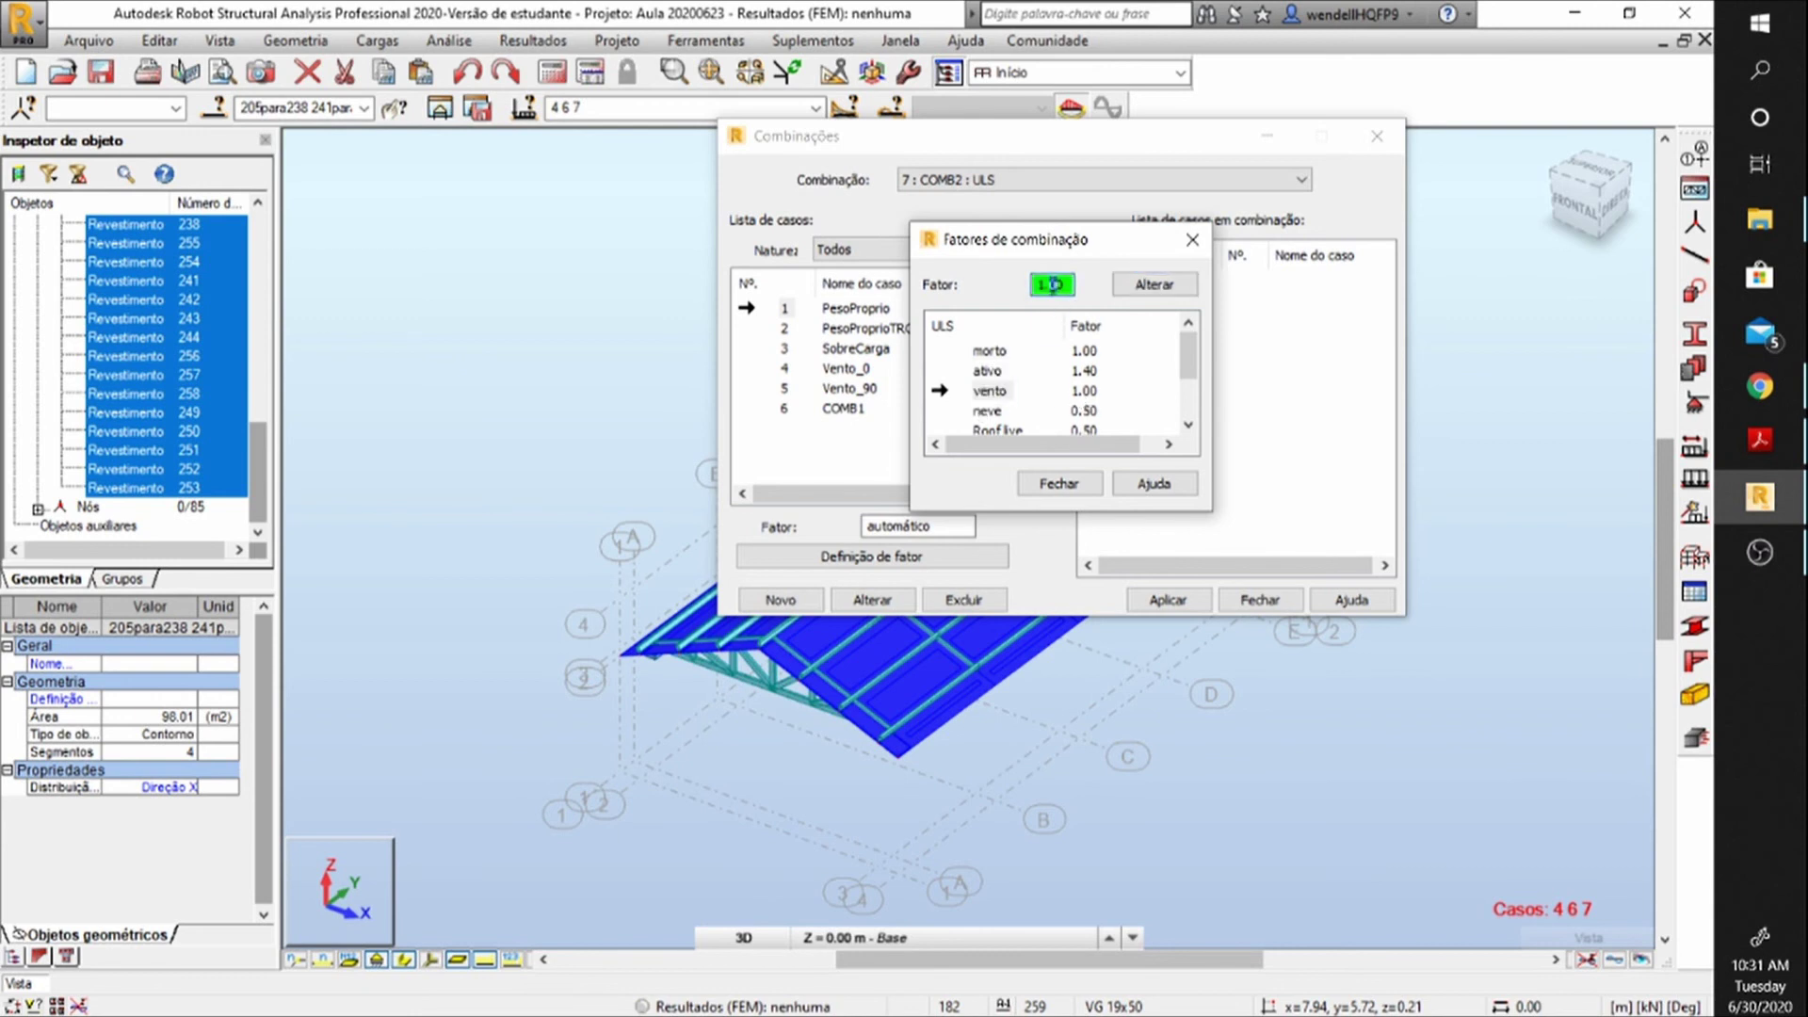
type("1.40")
left_click(1151, 285)
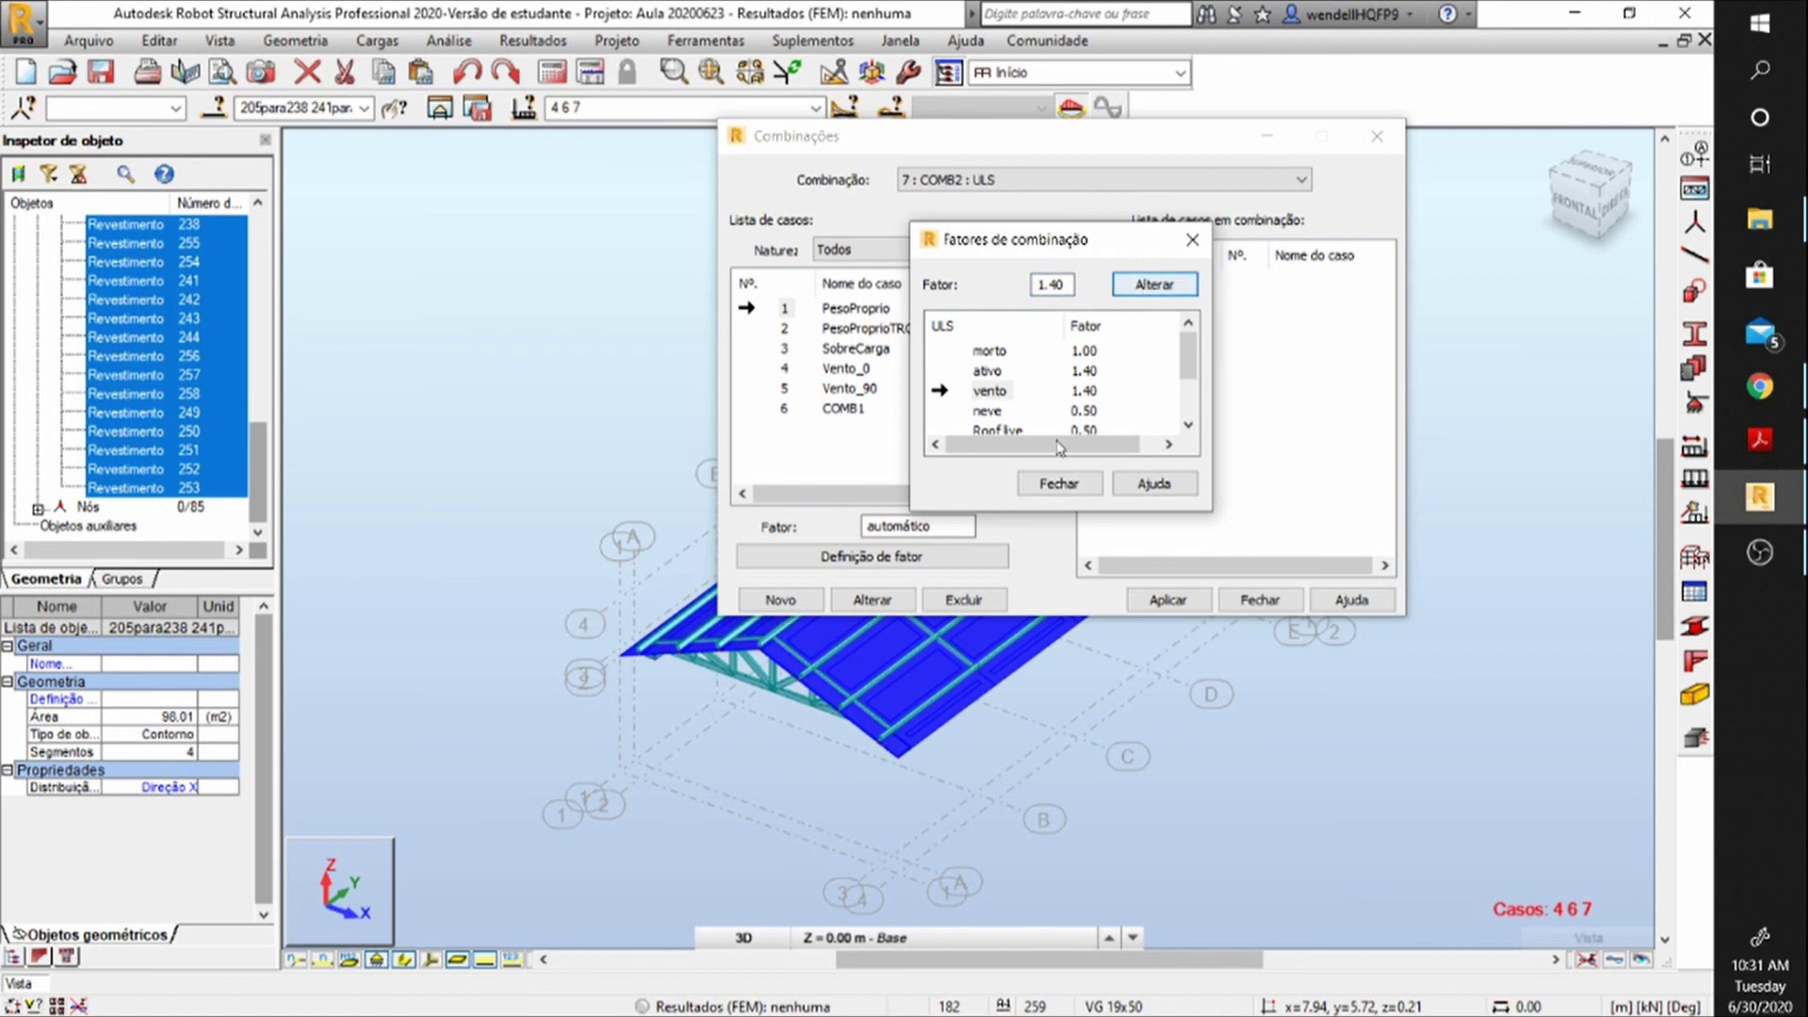
left_click(1059, 483)
Add the PesoProprio, PesoProprioTRC and Vento_0 cases to COMB2 with automatic factors and apply the combination.
left_click(794, 309)
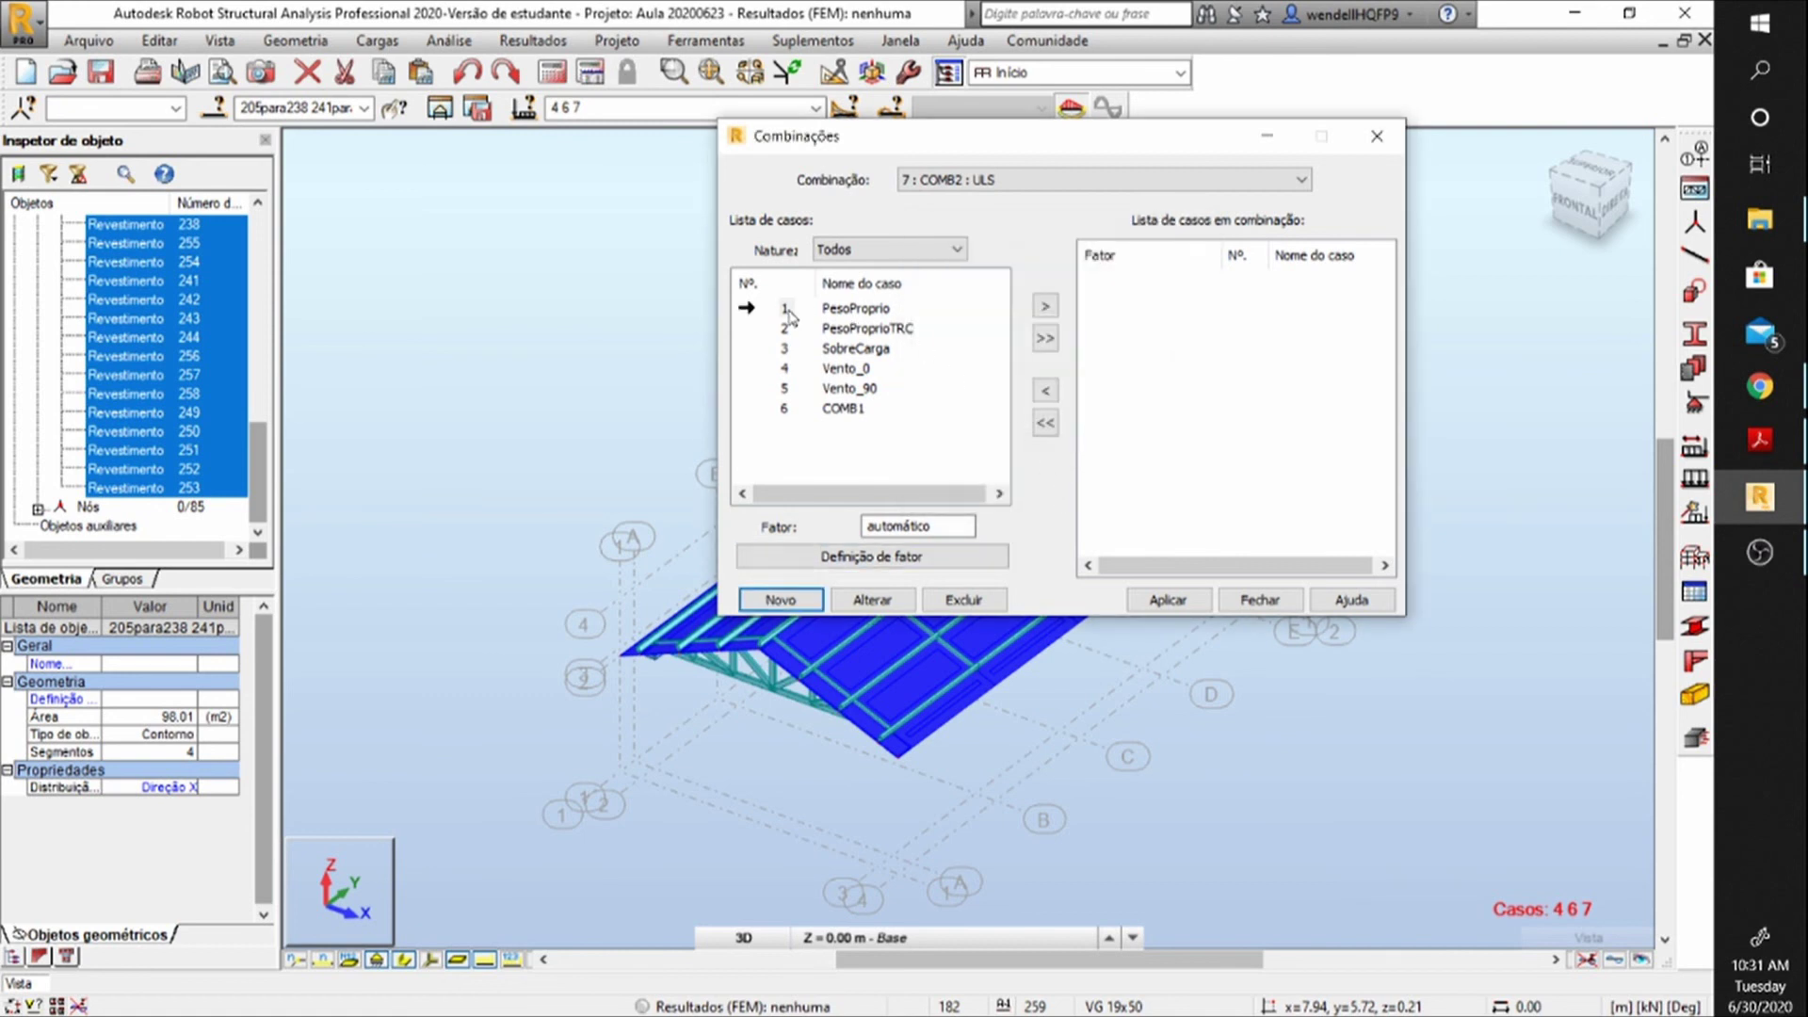
left_click(1043, 308)
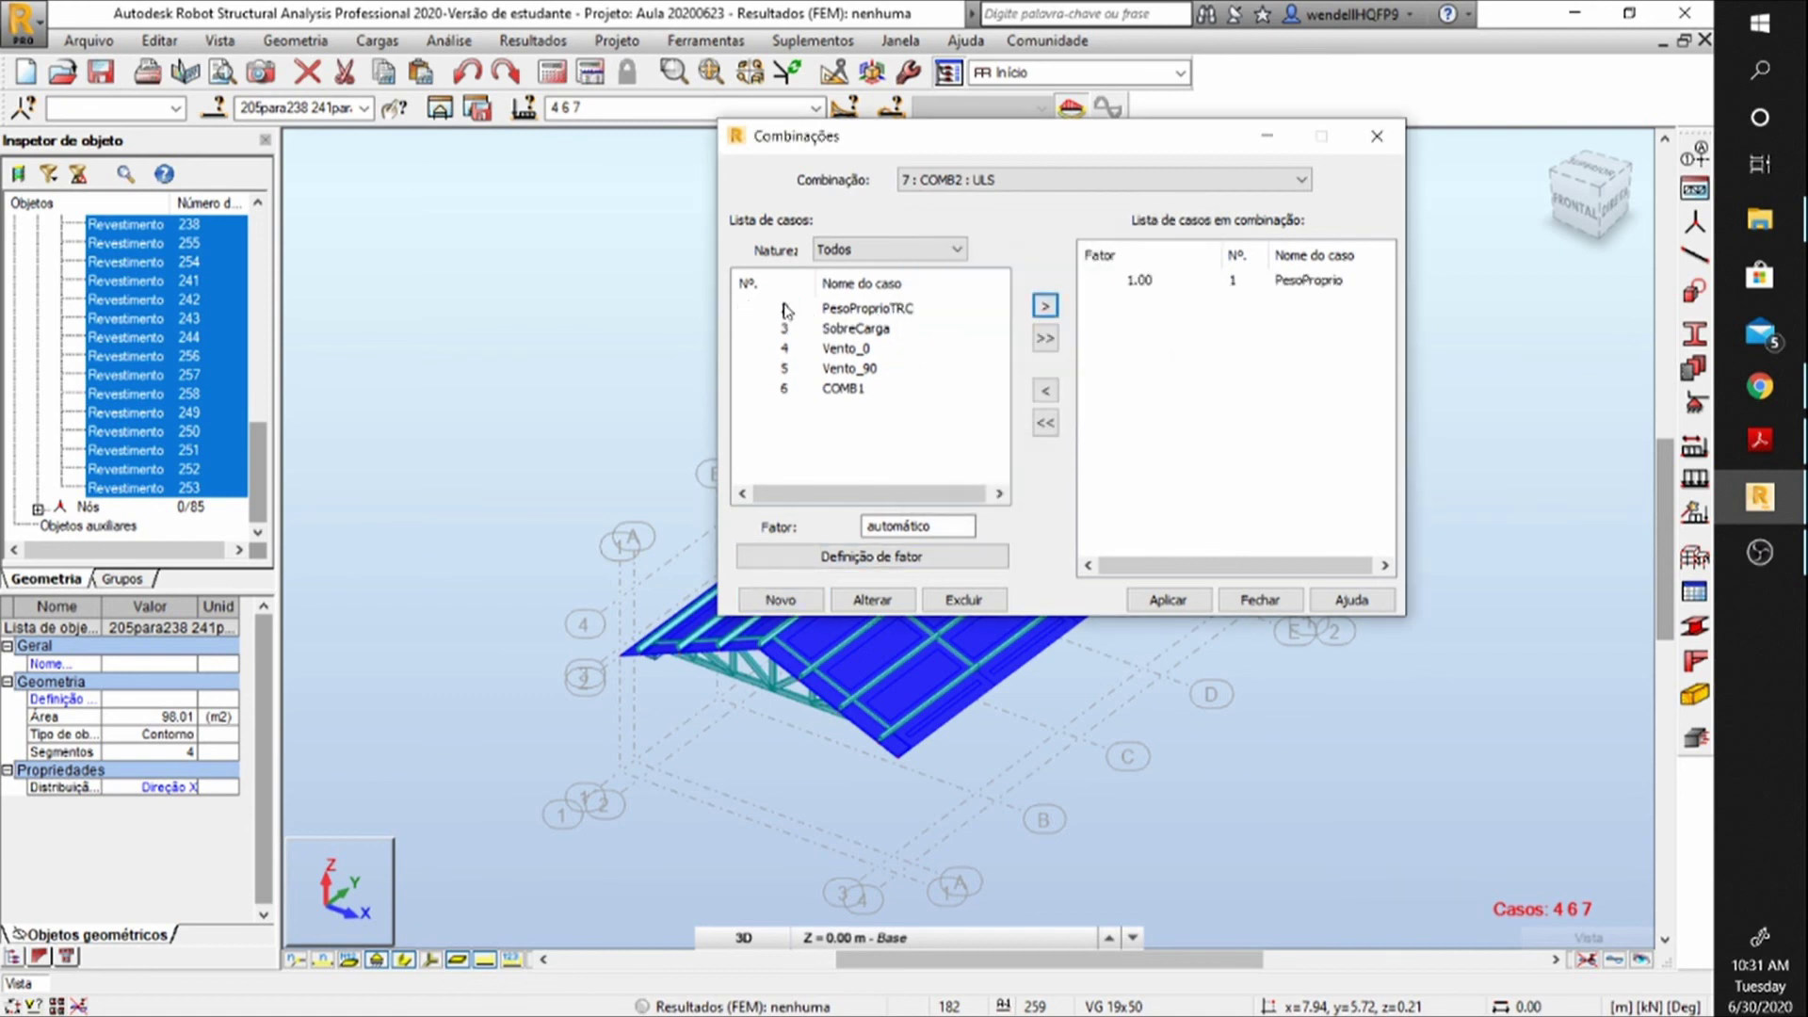
left_click(1044, 308)
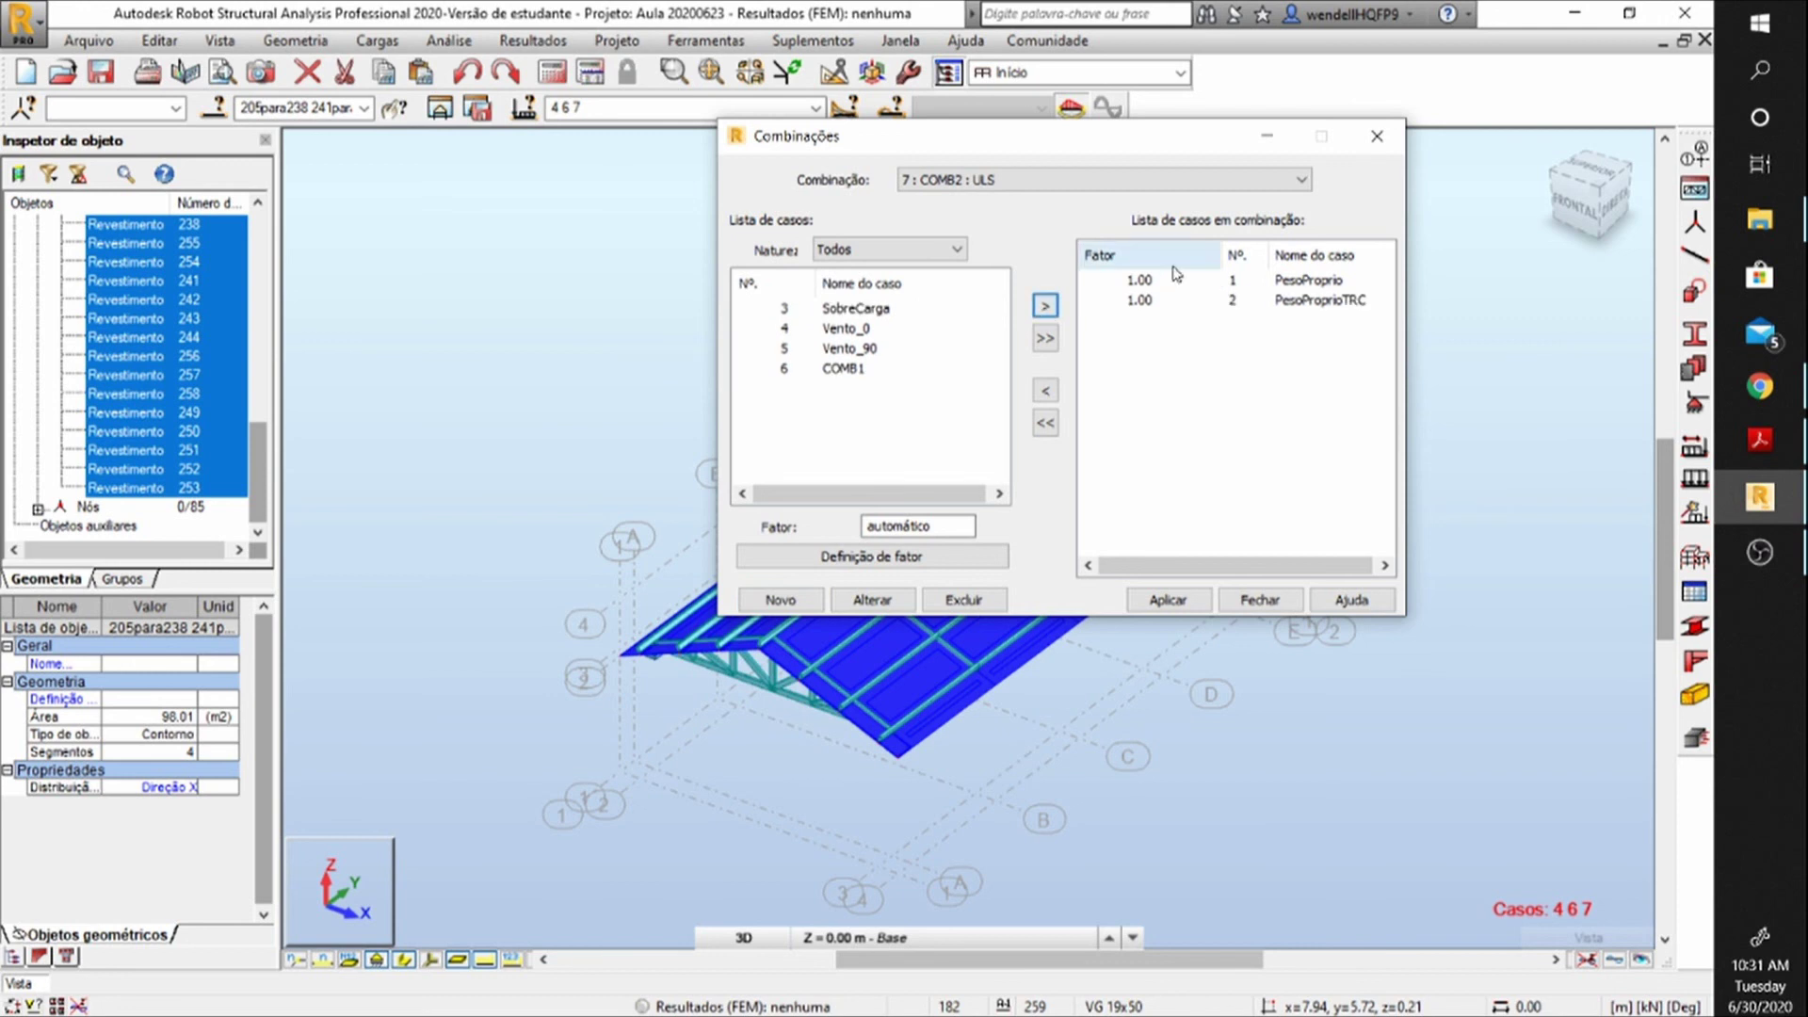
left_click(784, 329)
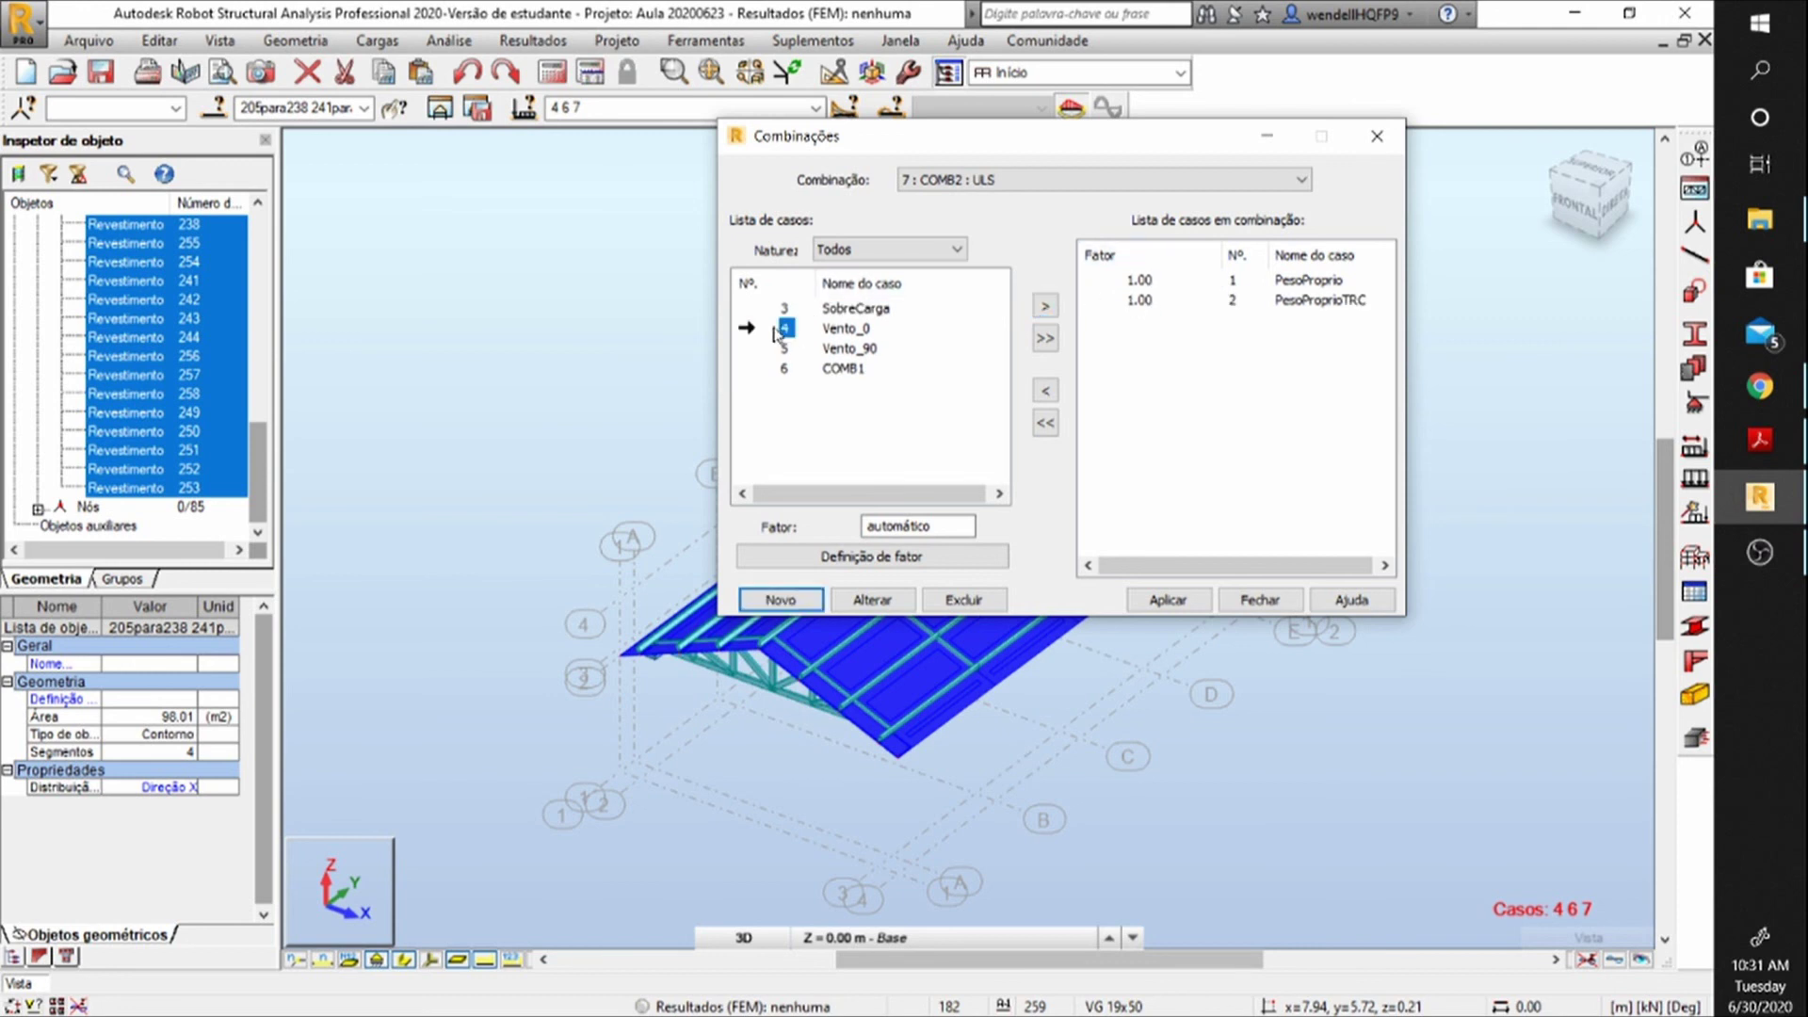
left_click(1045, 307)
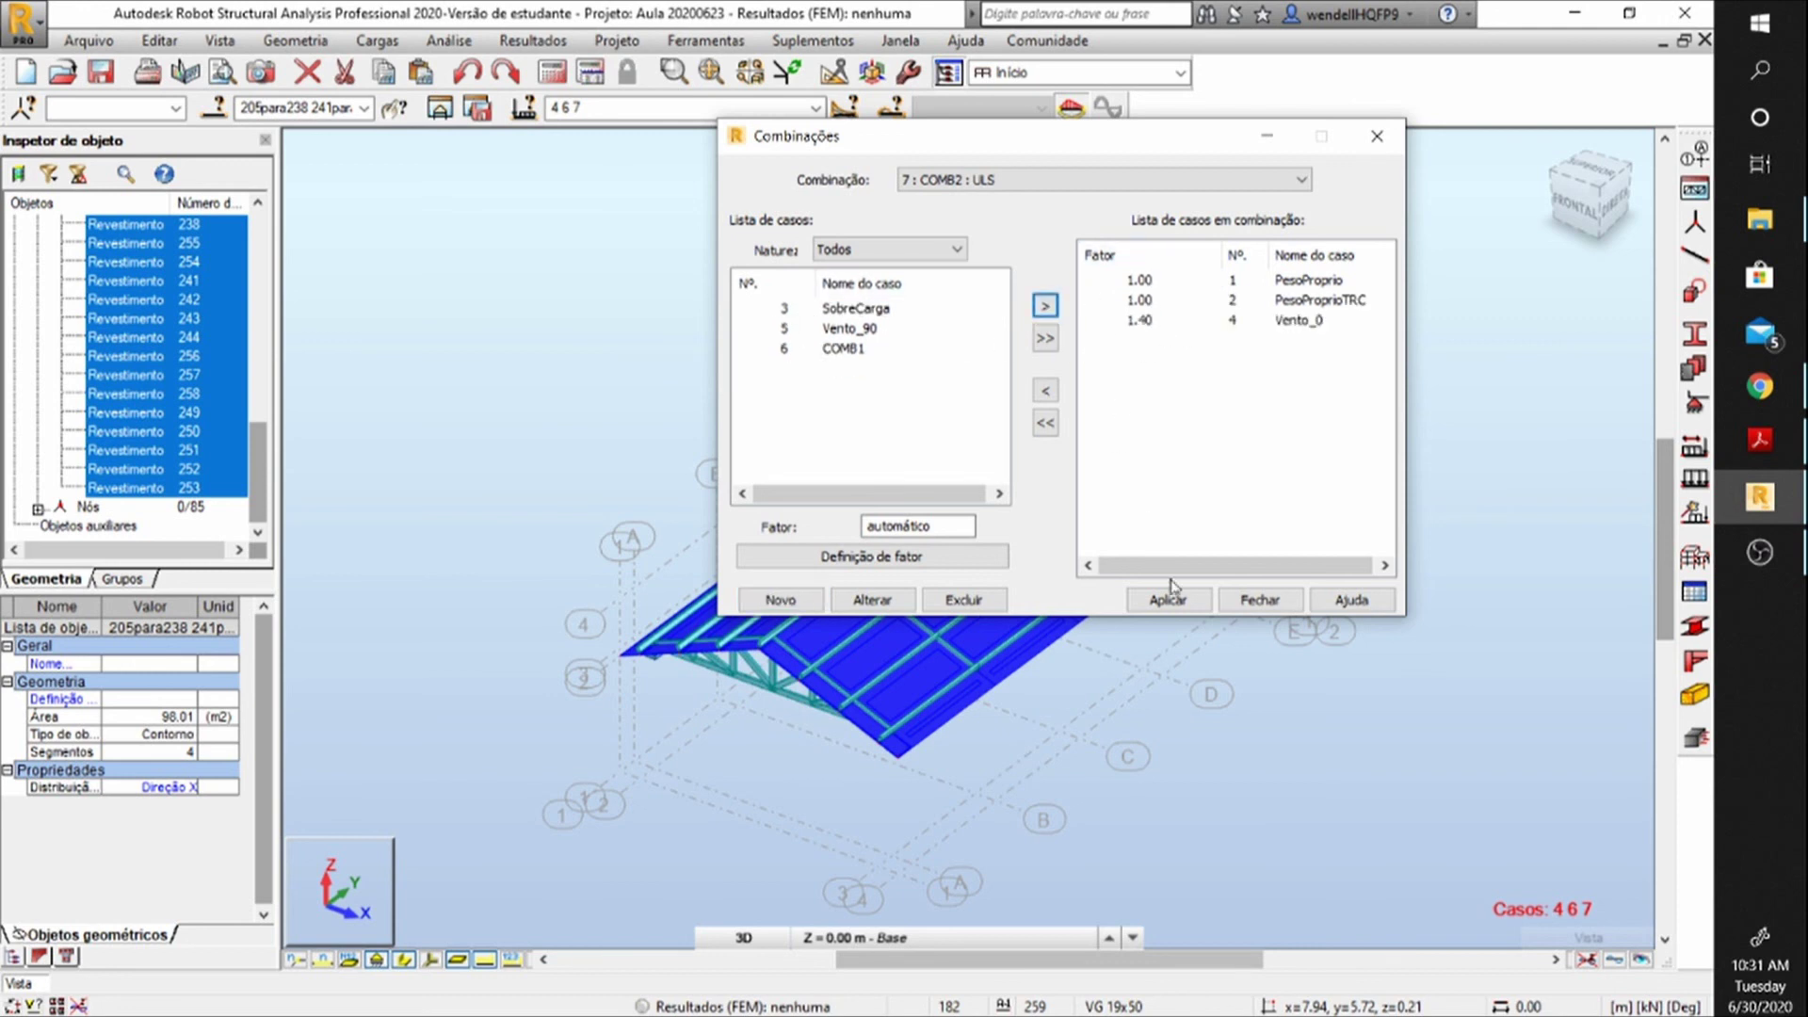
left_click(1191, 606)
Create ULS combination 8, COMB3, from PesoProprio, PesoProprioTRC and Vento_90, apply it and finish defining combinations.
left_click(795, 600)
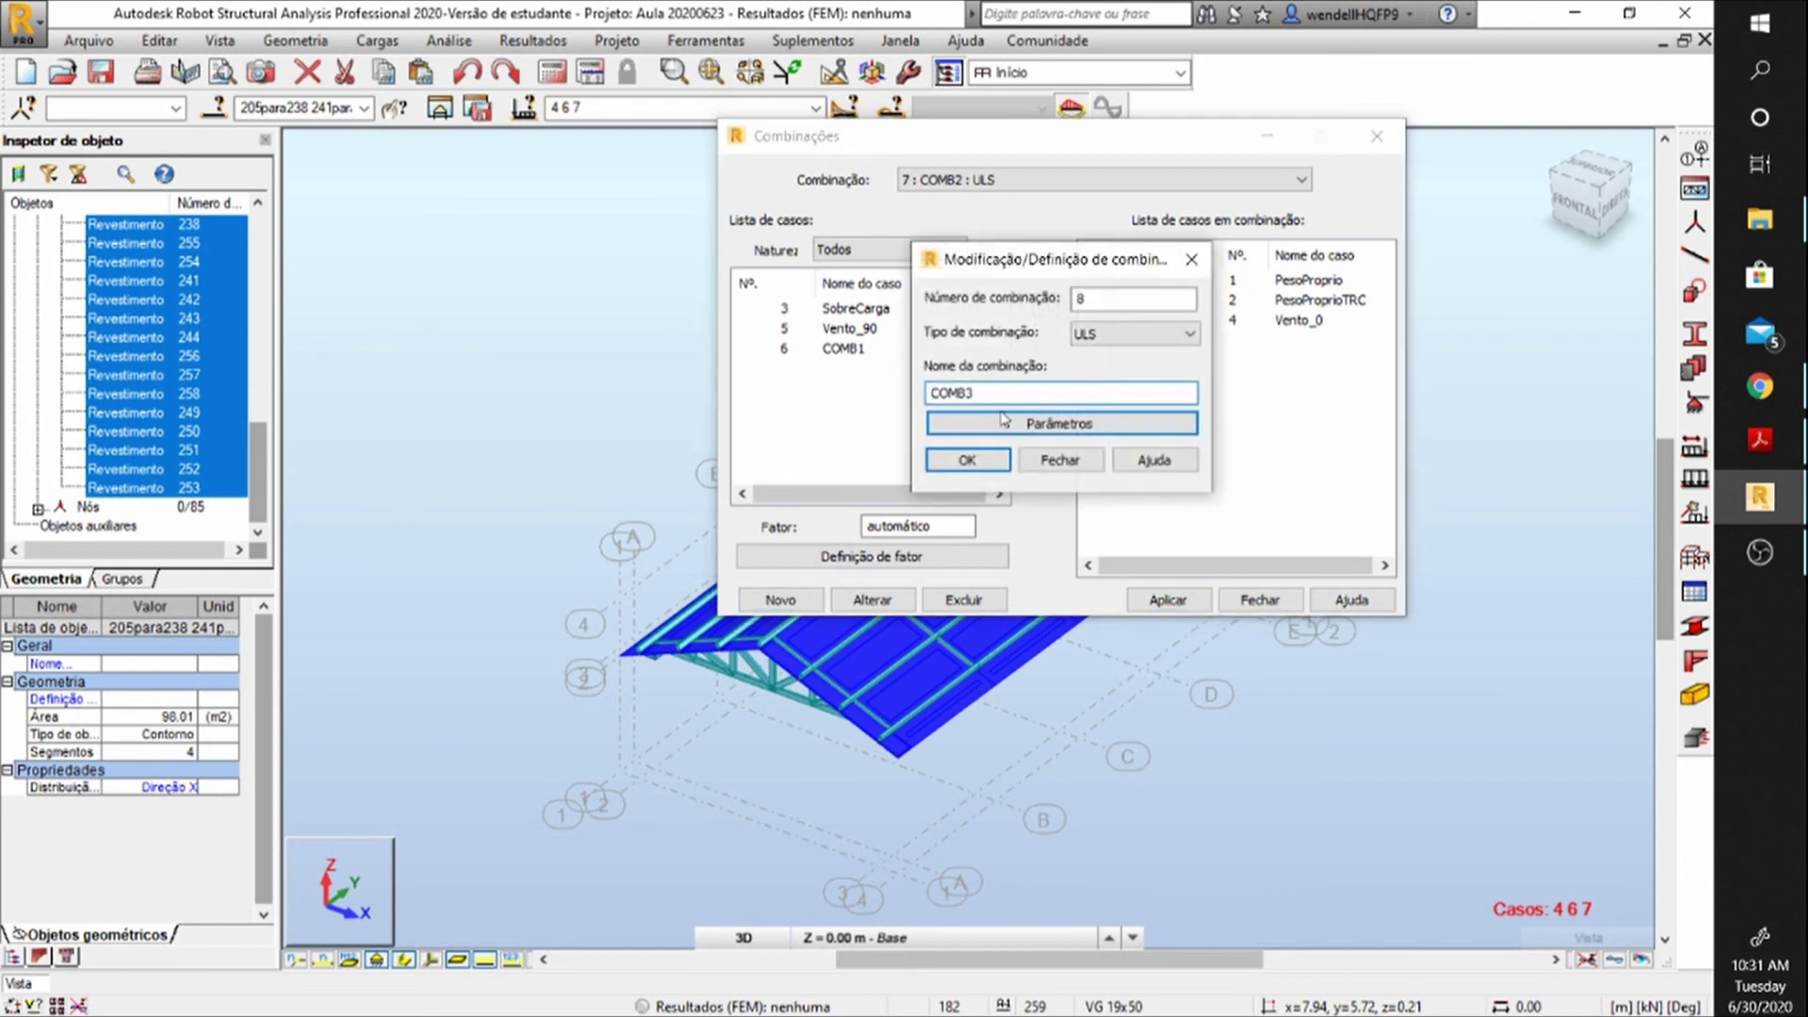
left_click(979, 462)
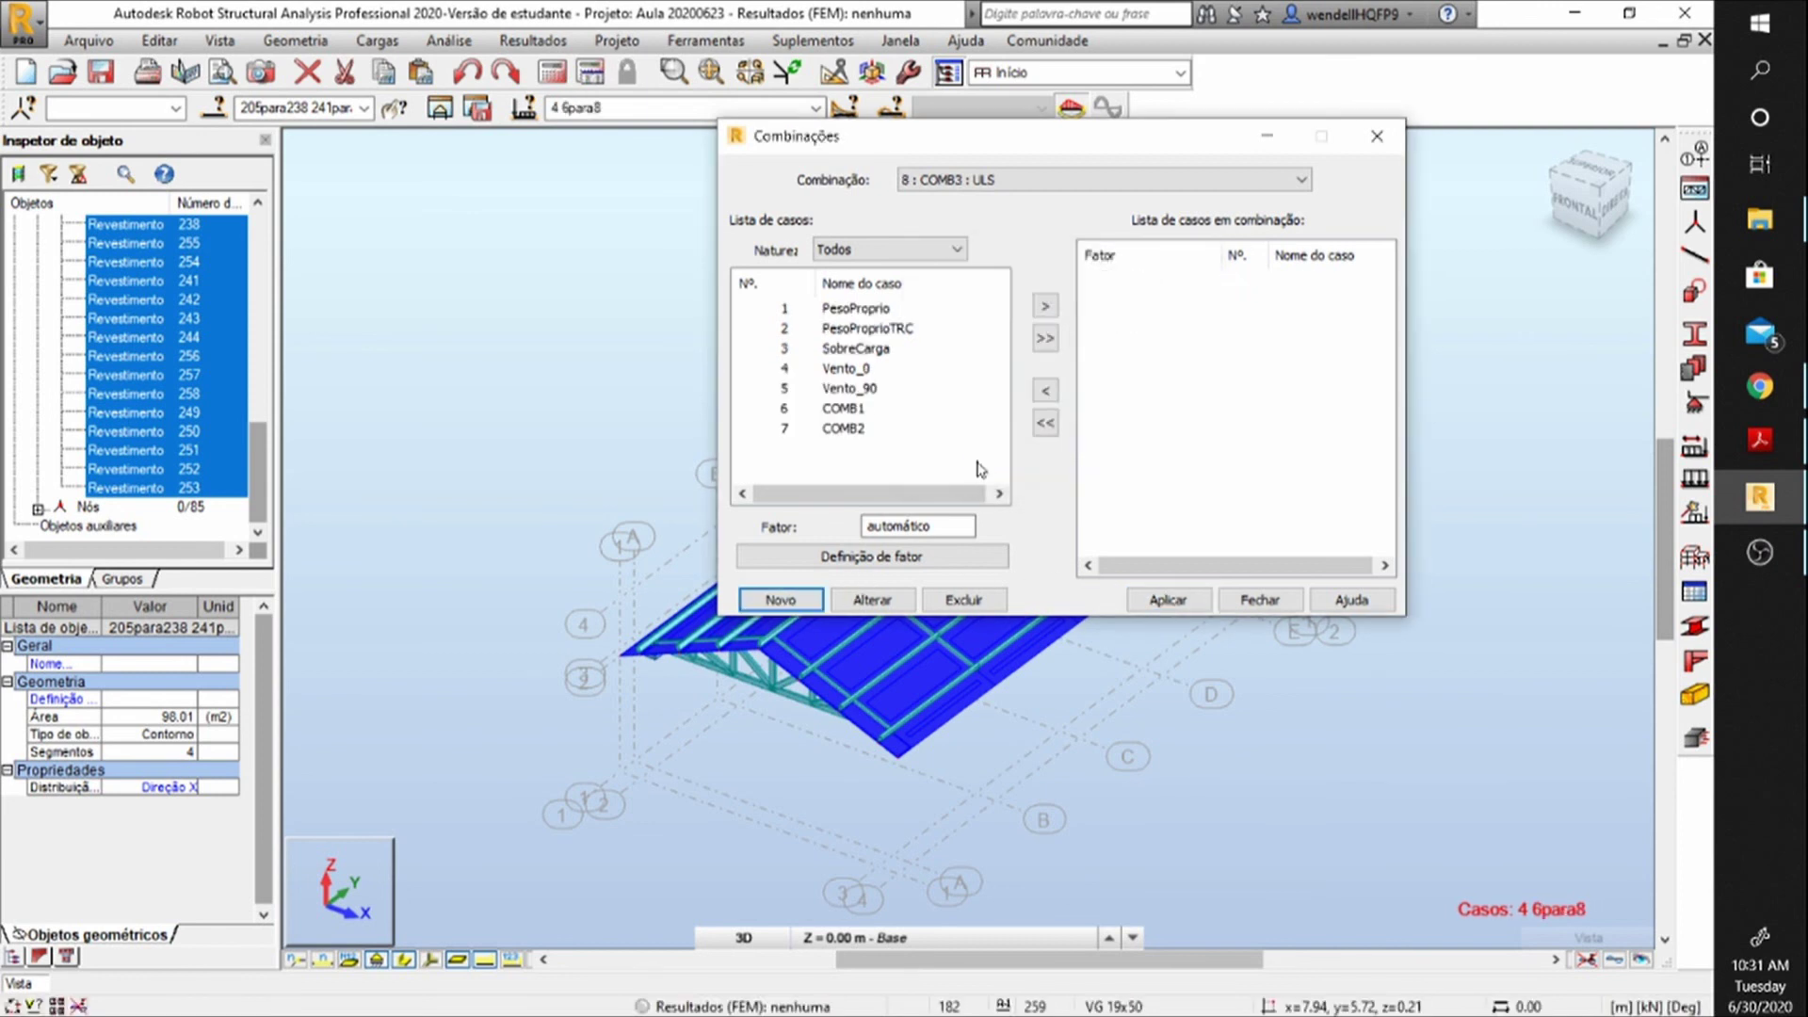
left_click(779, 310)
left_click(1045, 306)
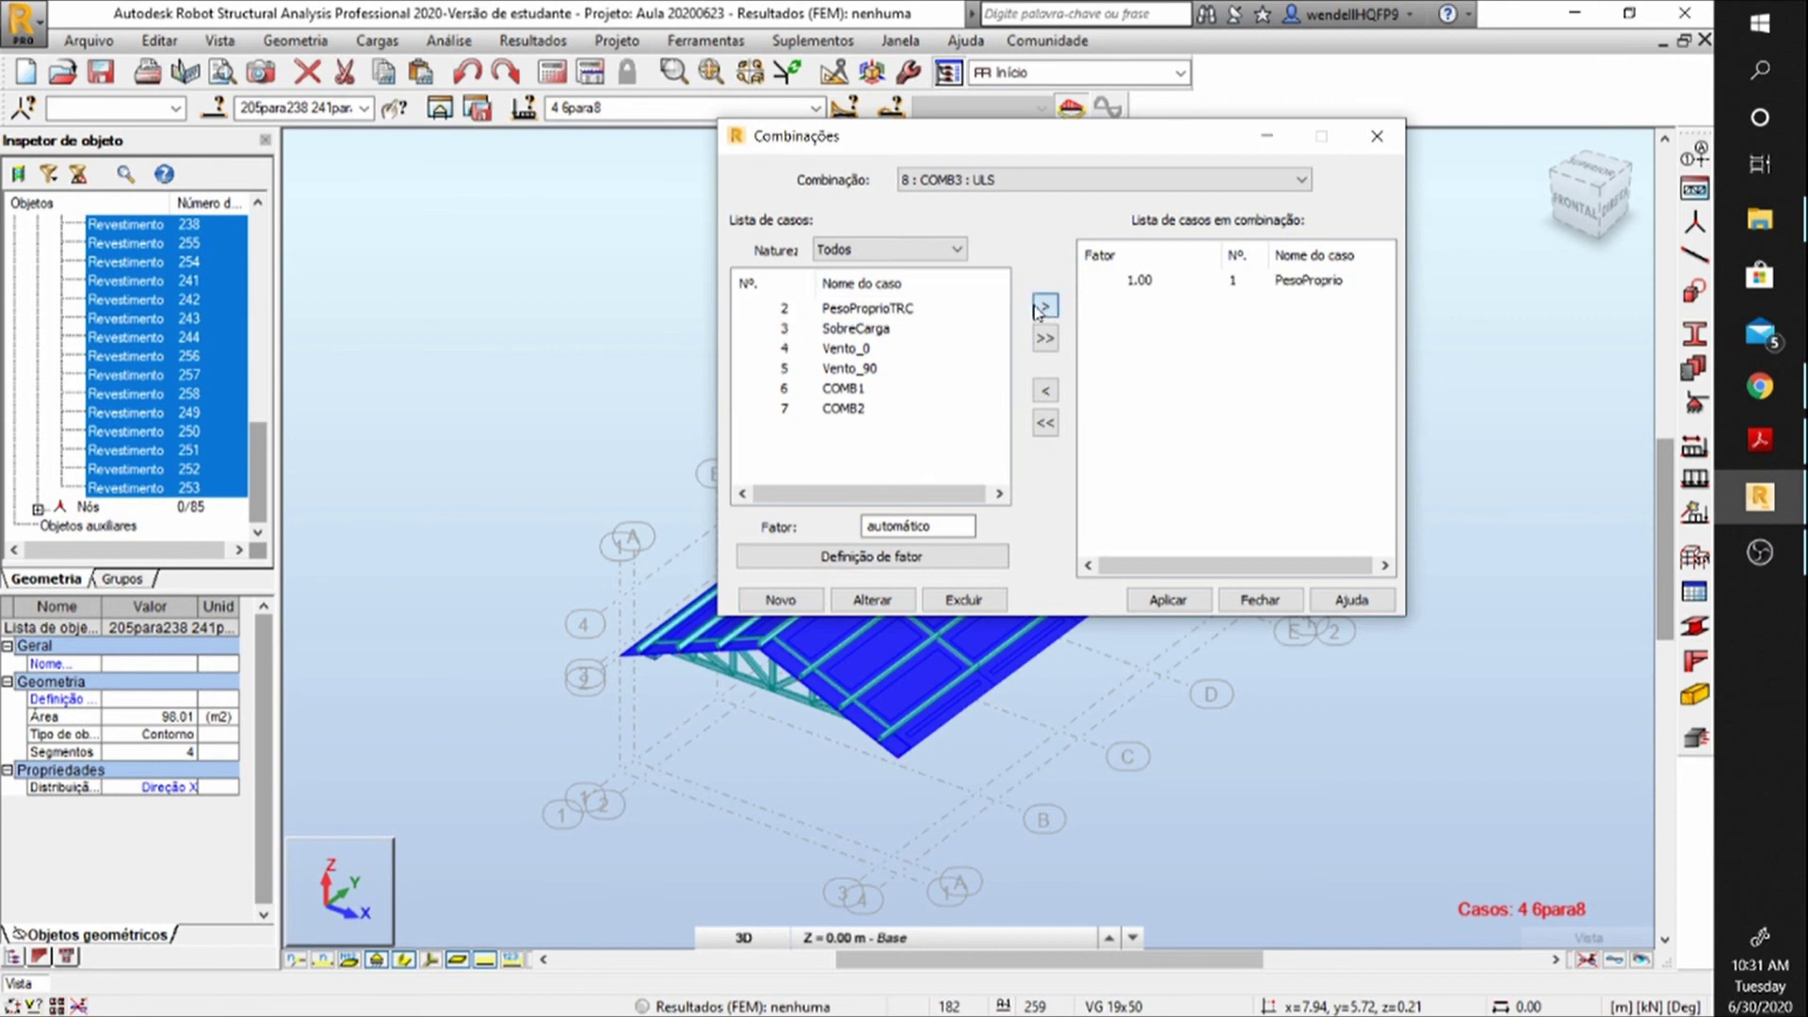
left_click(784, 310)
left_click(1046, 306)
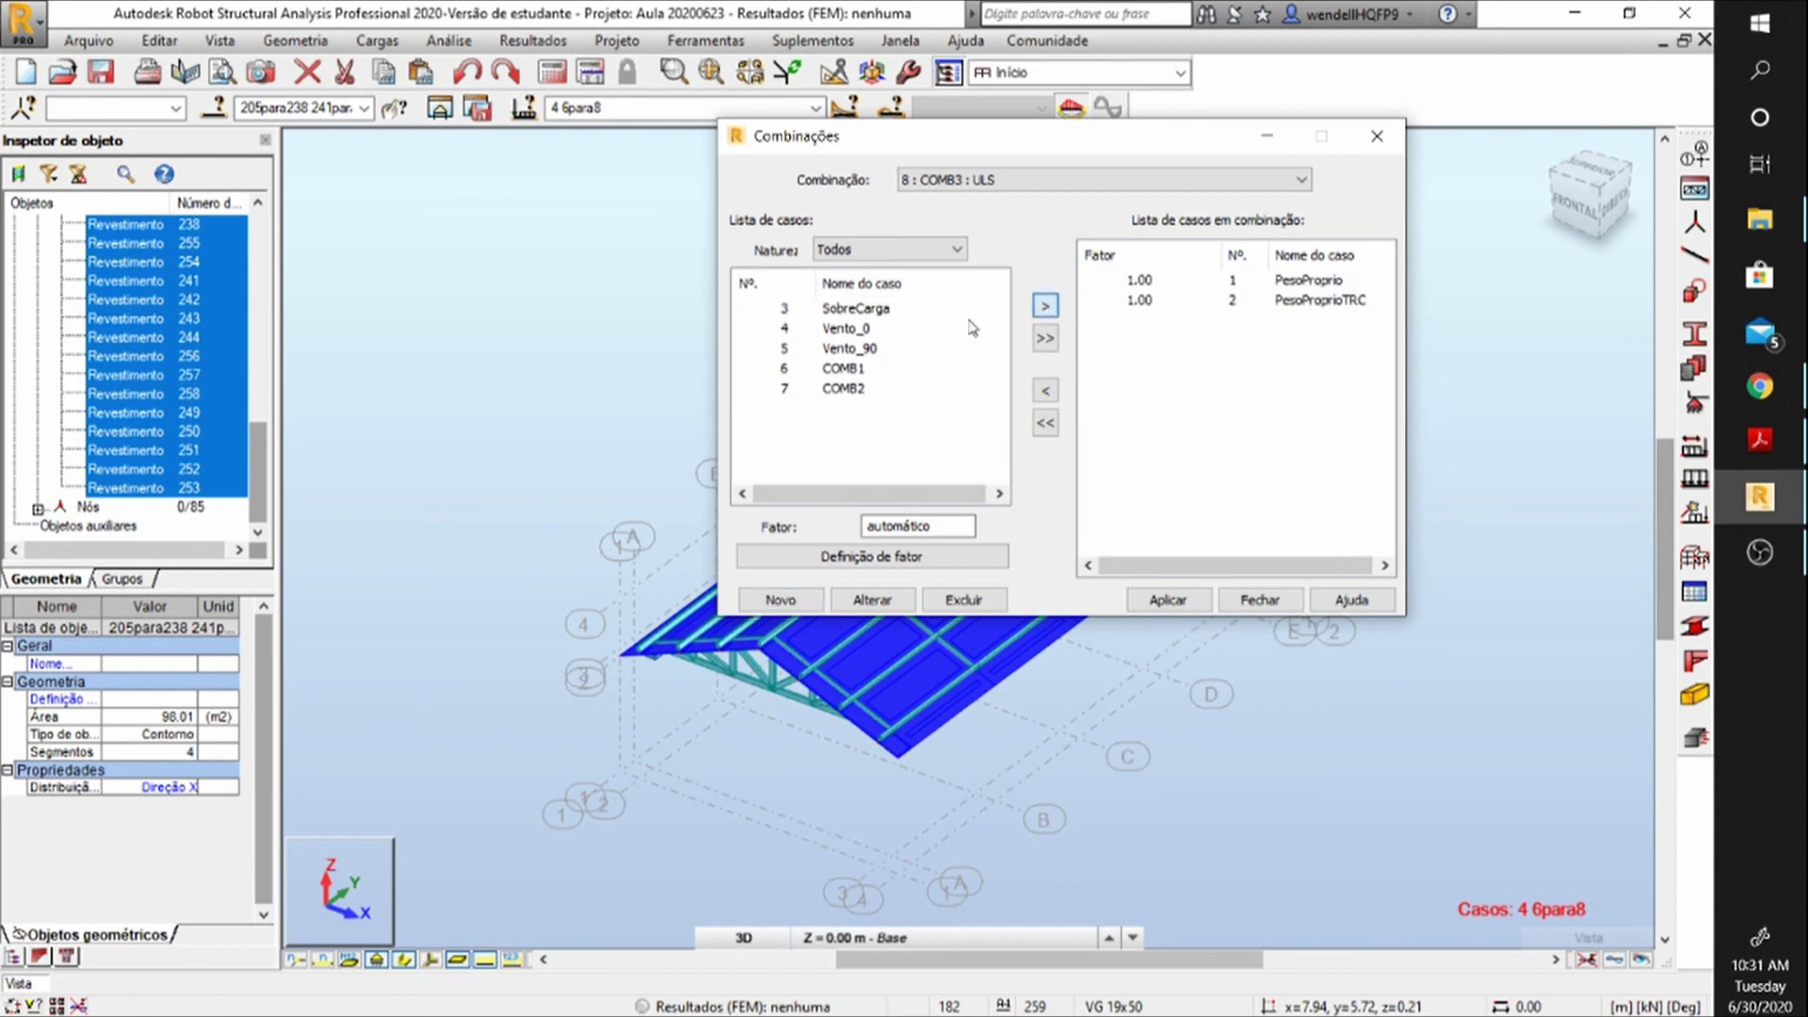
left_click(784, 348)
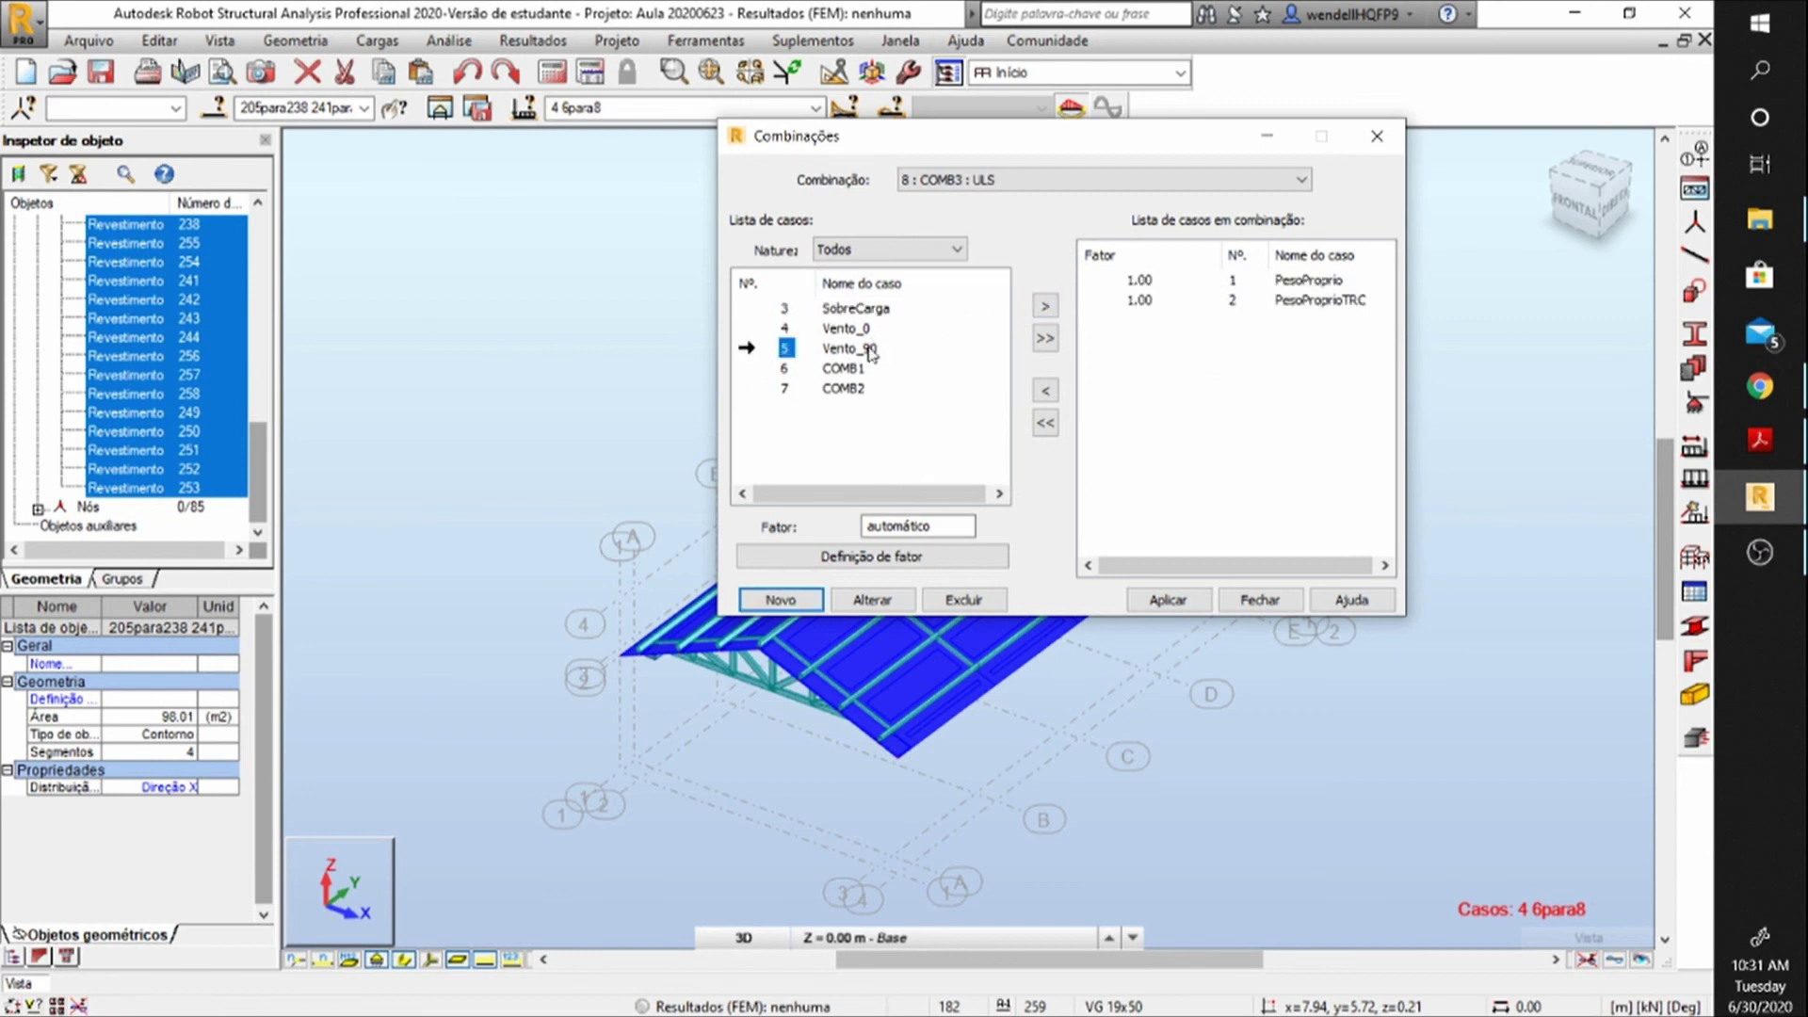
left_click(1045, 306)
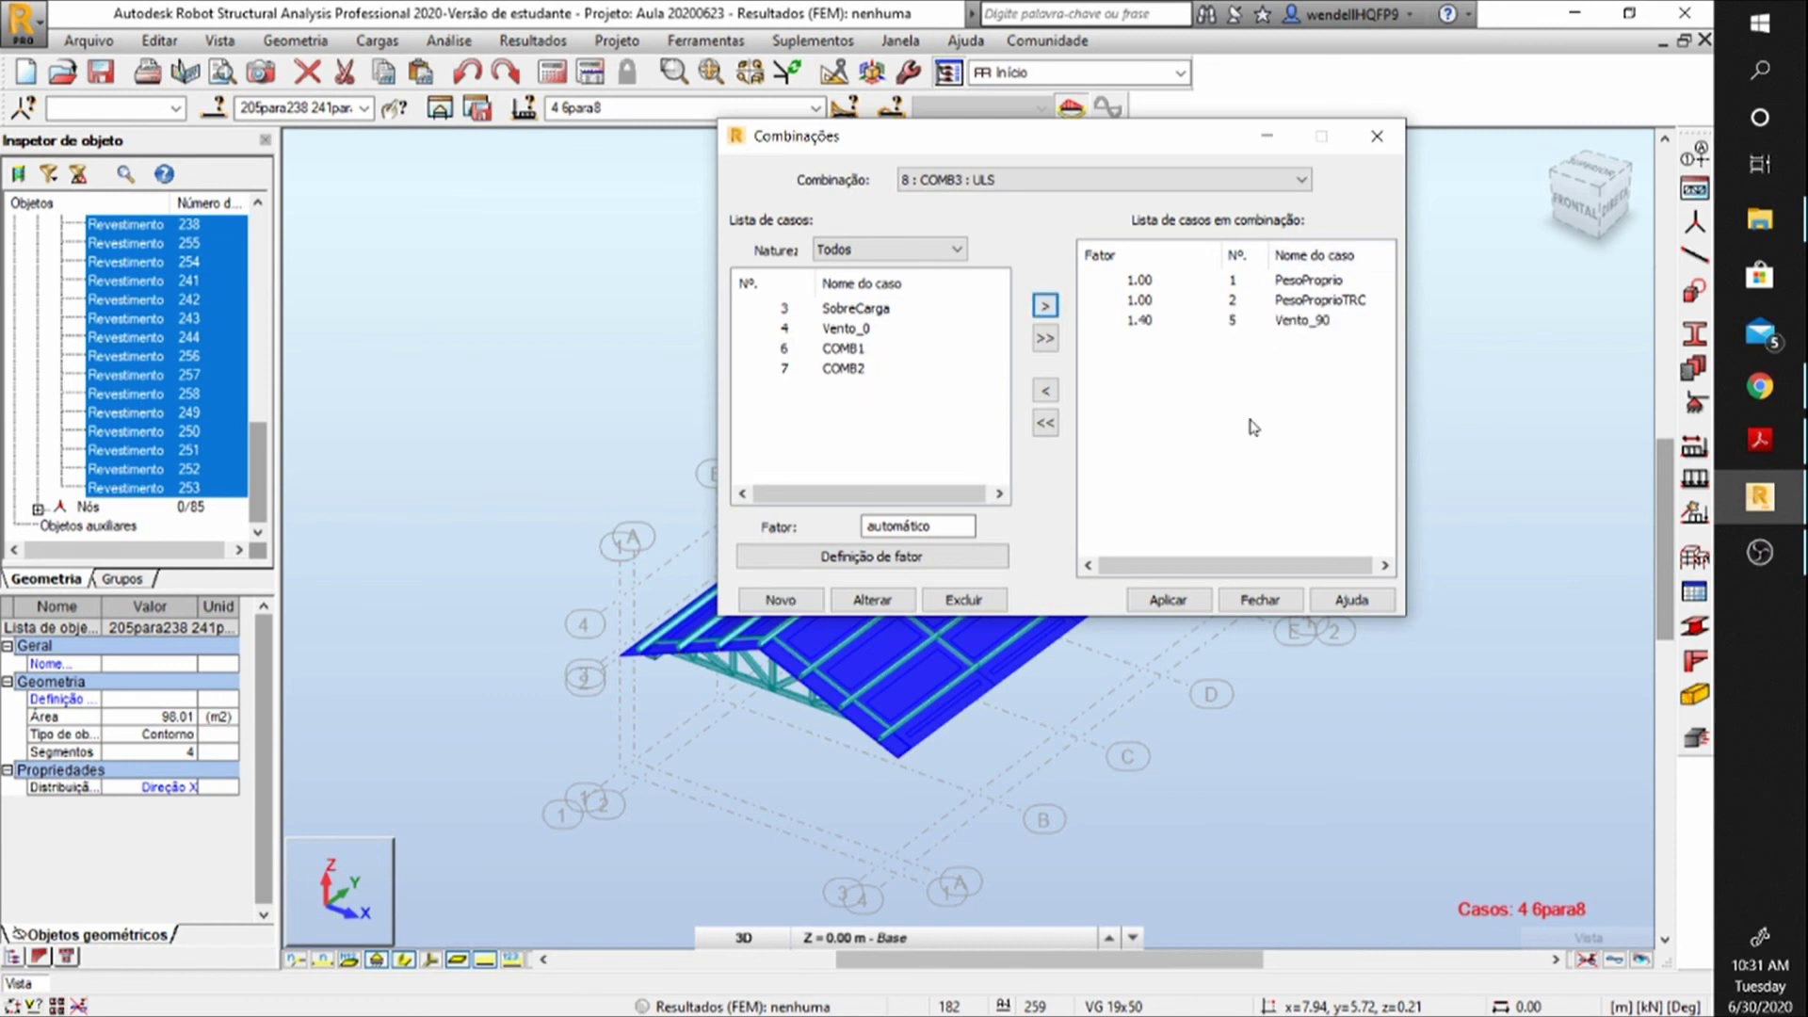
left_click(1168, 600)
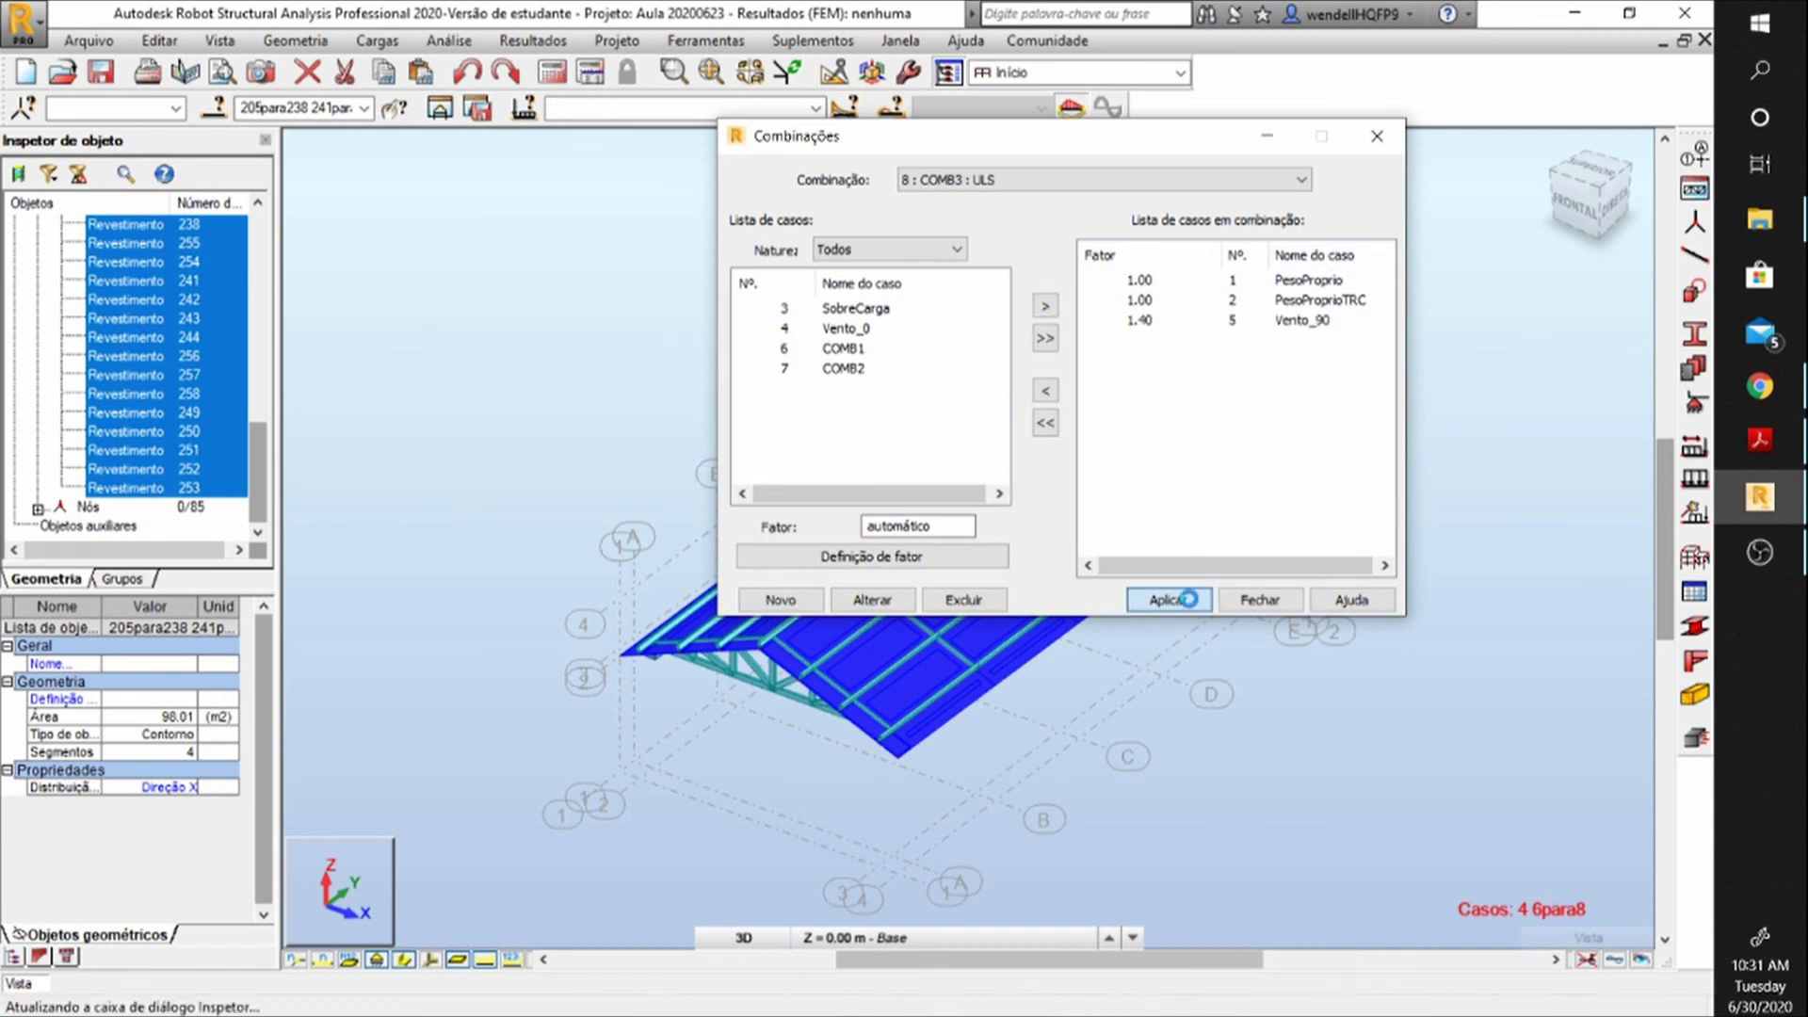
left_click(1262, 600)
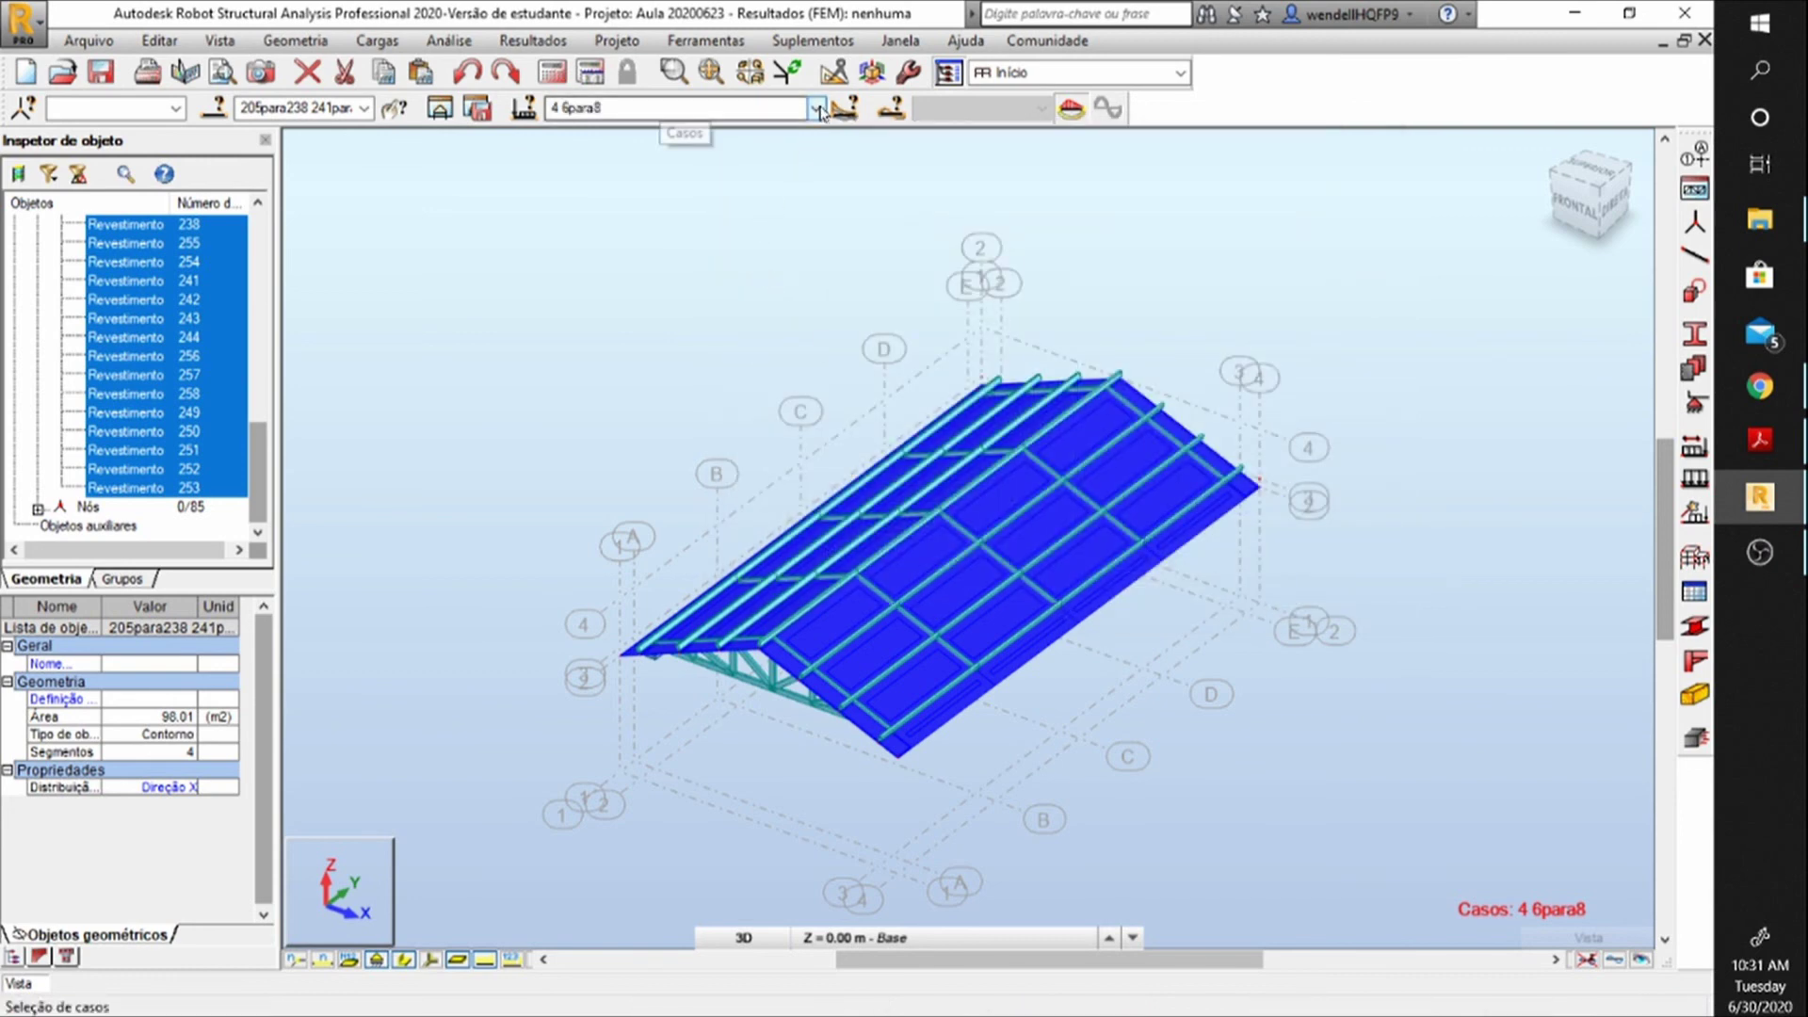
Review the list of available load cases and combinations without changing the current selection.
left_click(670, 112)
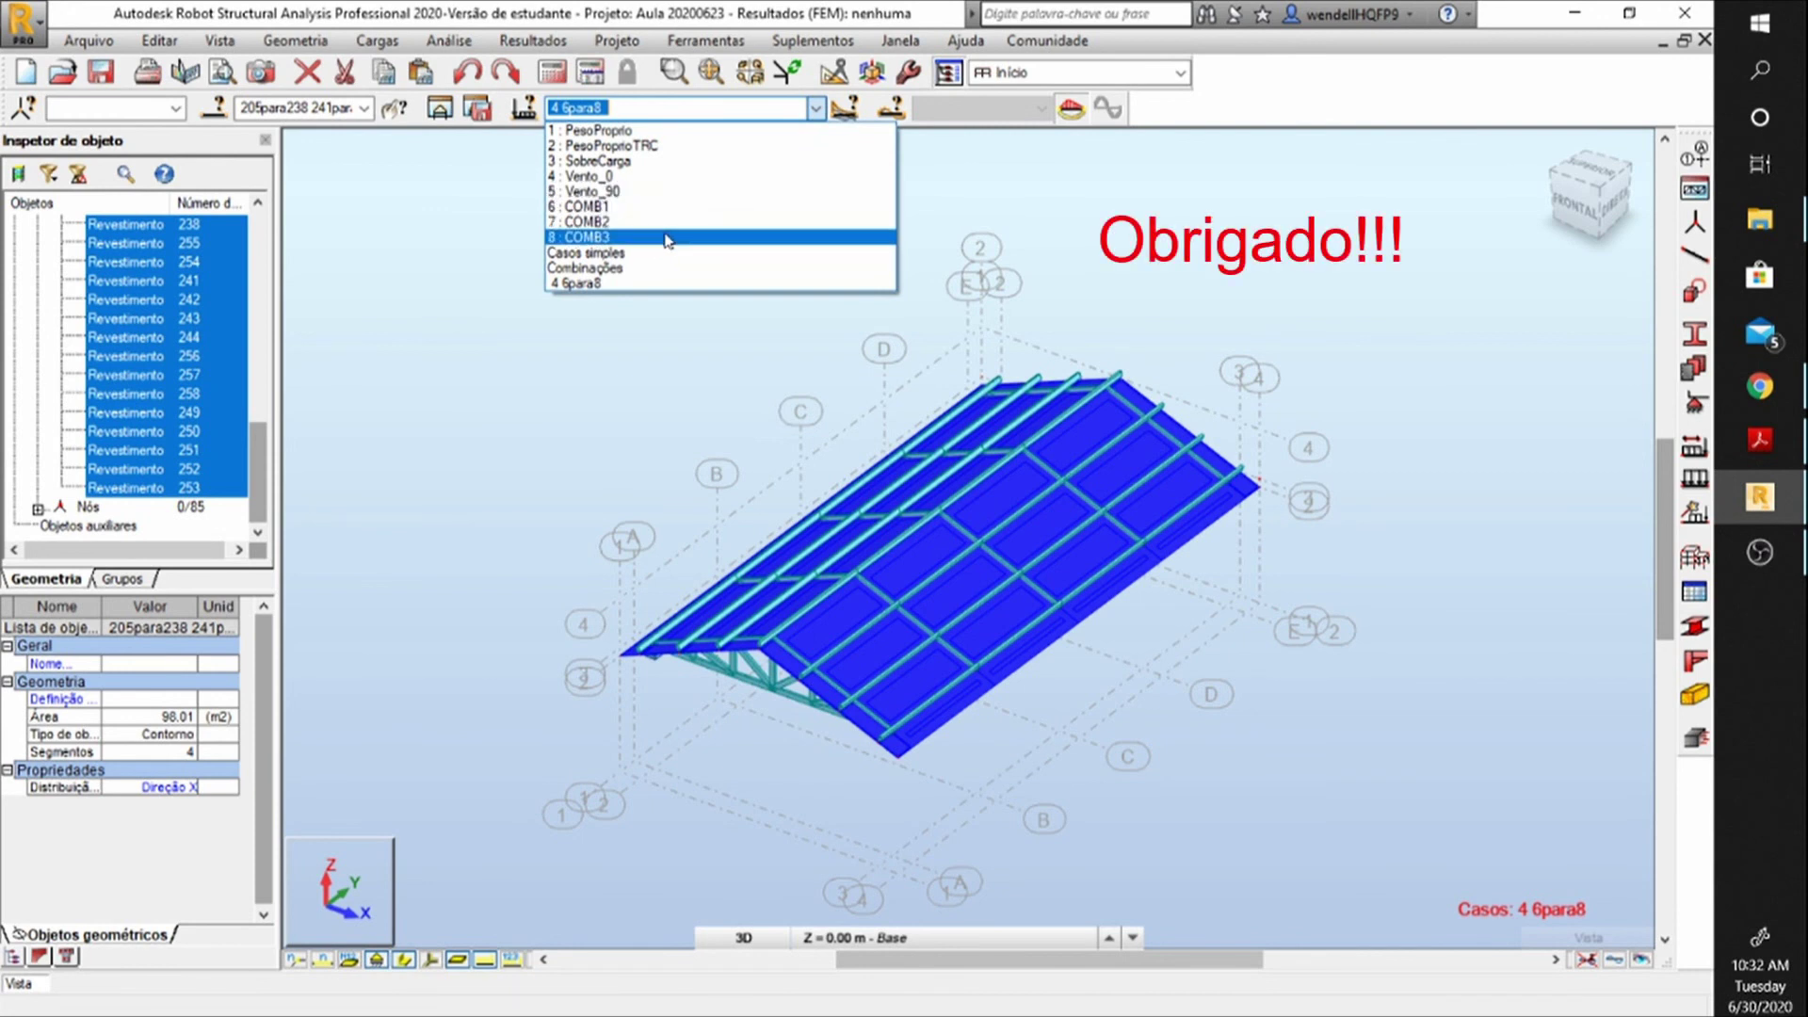
left_click(455, 361)
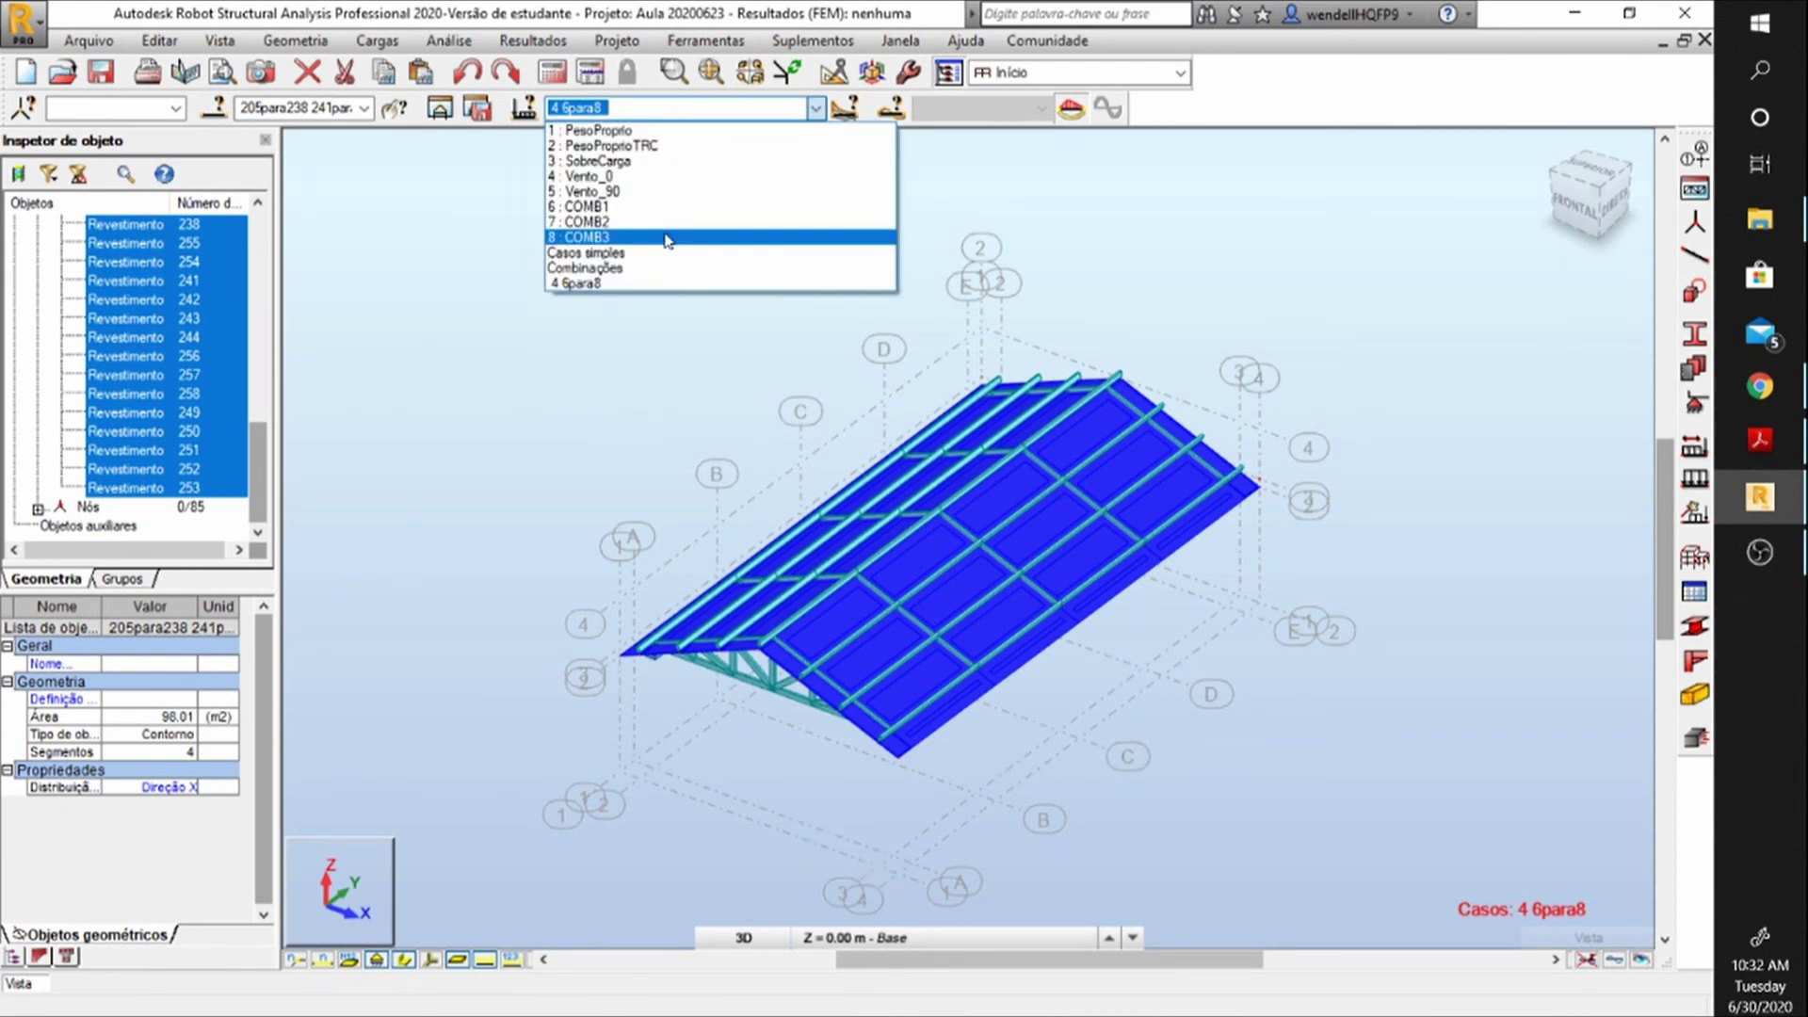
left_click(452, 354)
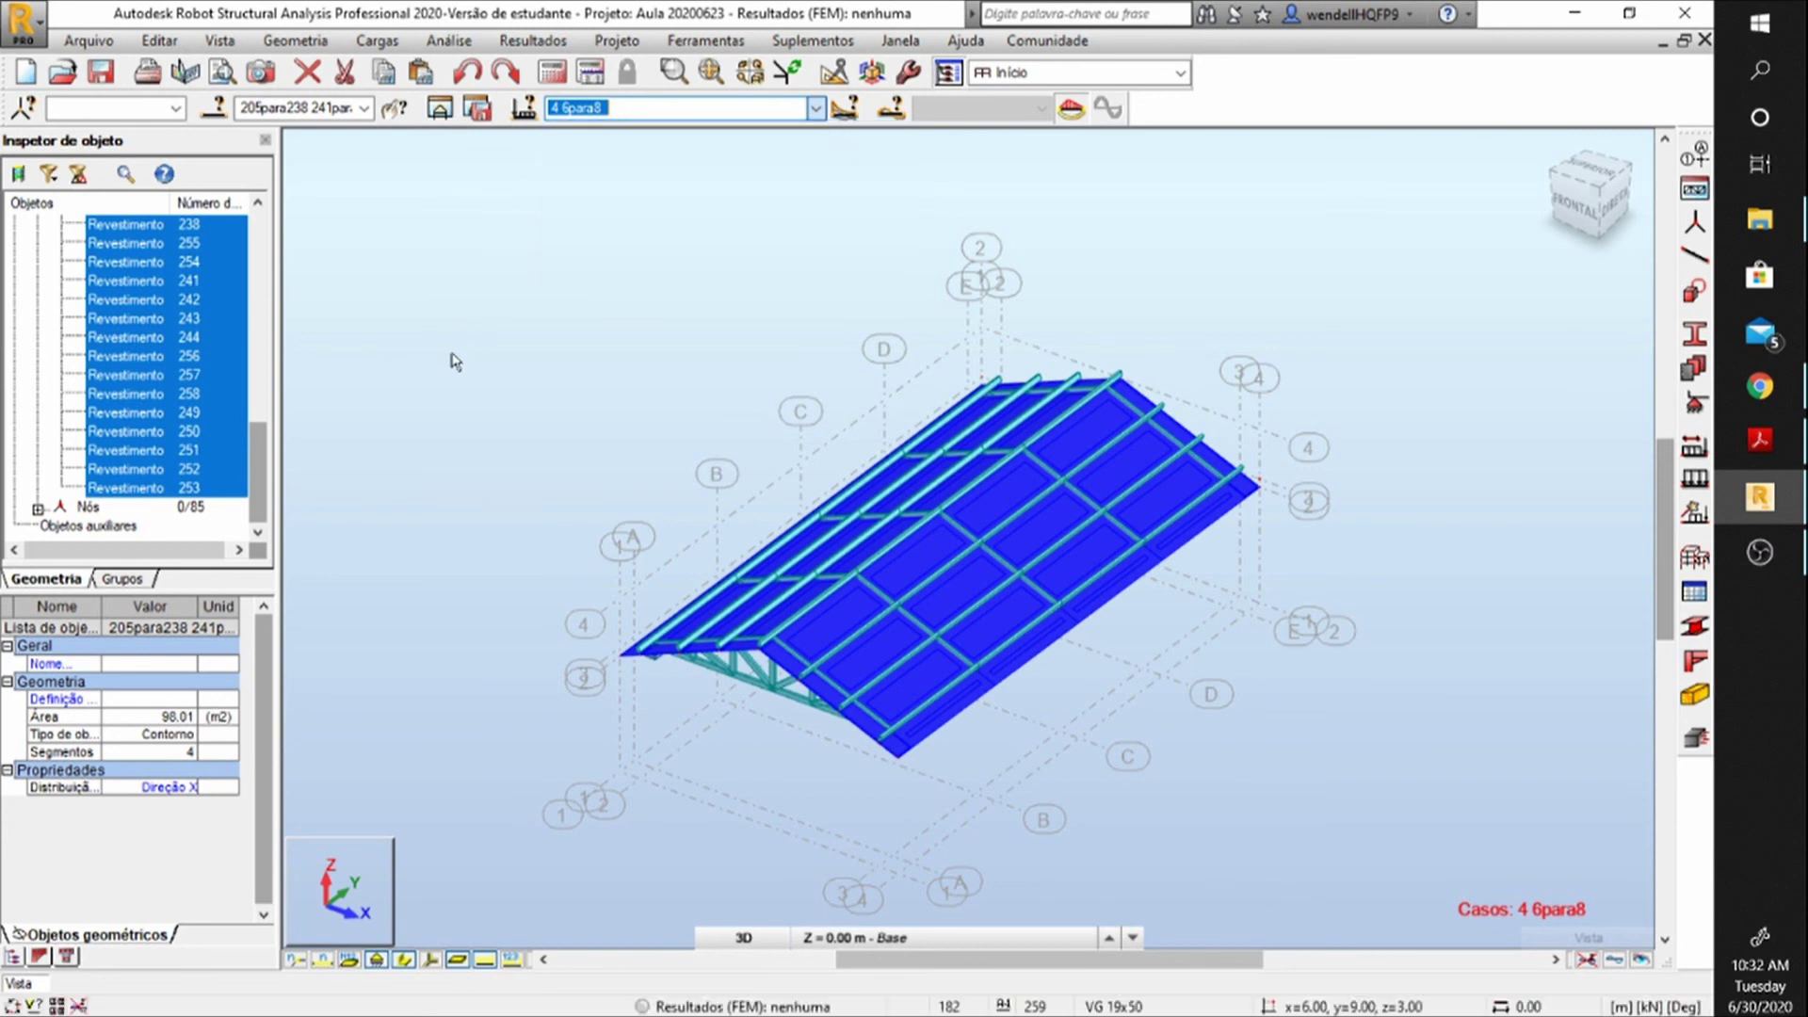